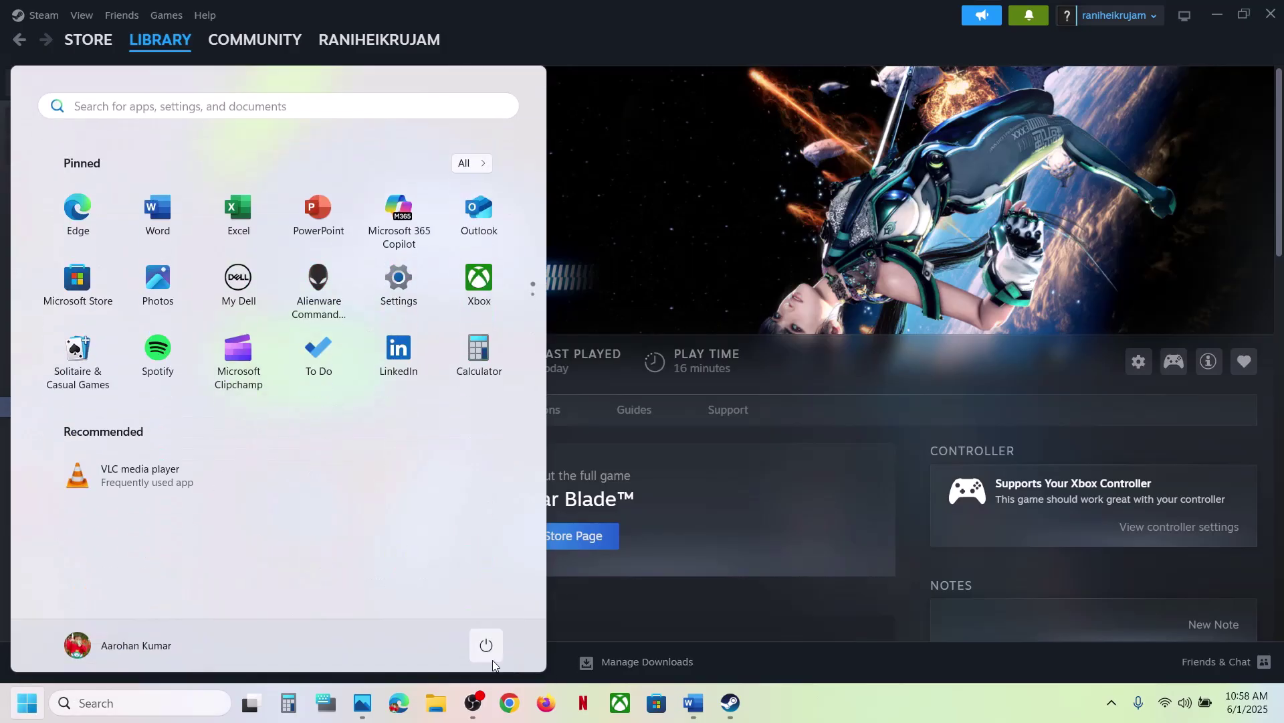
{"action": "left_click", "coordinate": [482, 654]}
{"action": "key", "text": "Escape"}
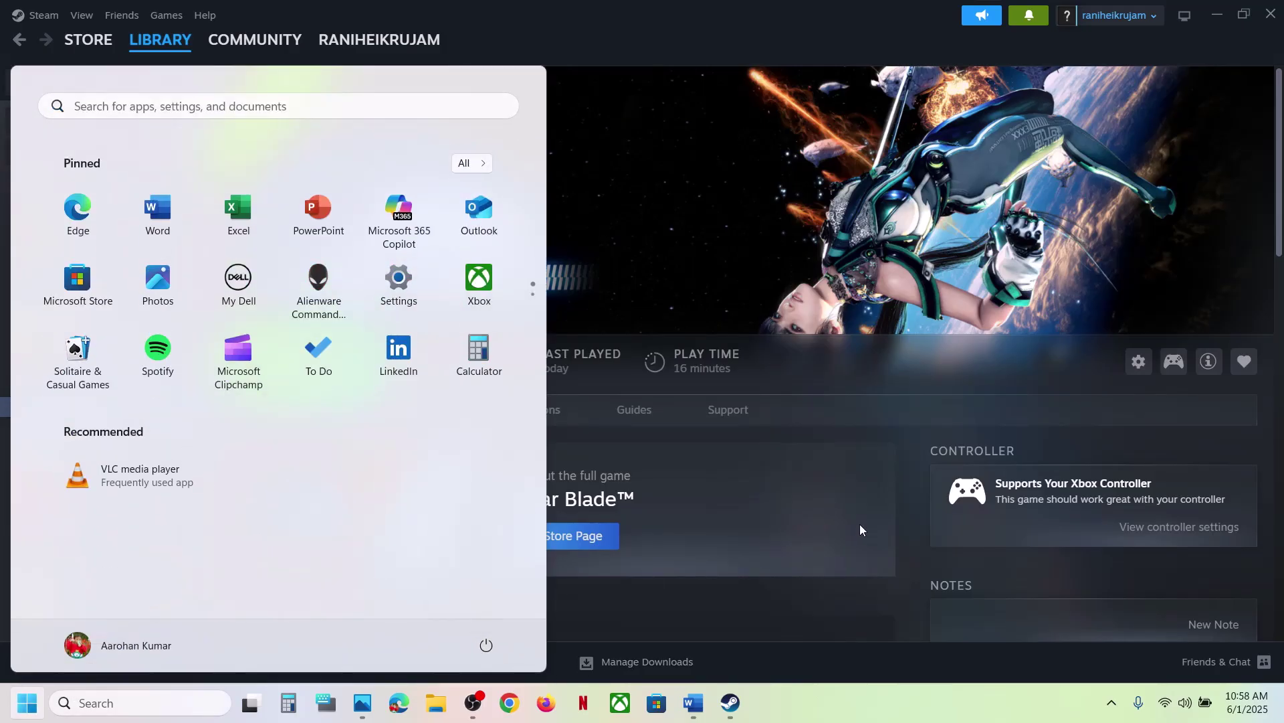
{"action": "left_click", "coordinate": [861, 524]}
Step: Switch to the Word document, highlight the Step 2 text about allowing the game exe in the antivirus program, and minimize the document
{"action": "left_click", "coordinate": [694, 702]}
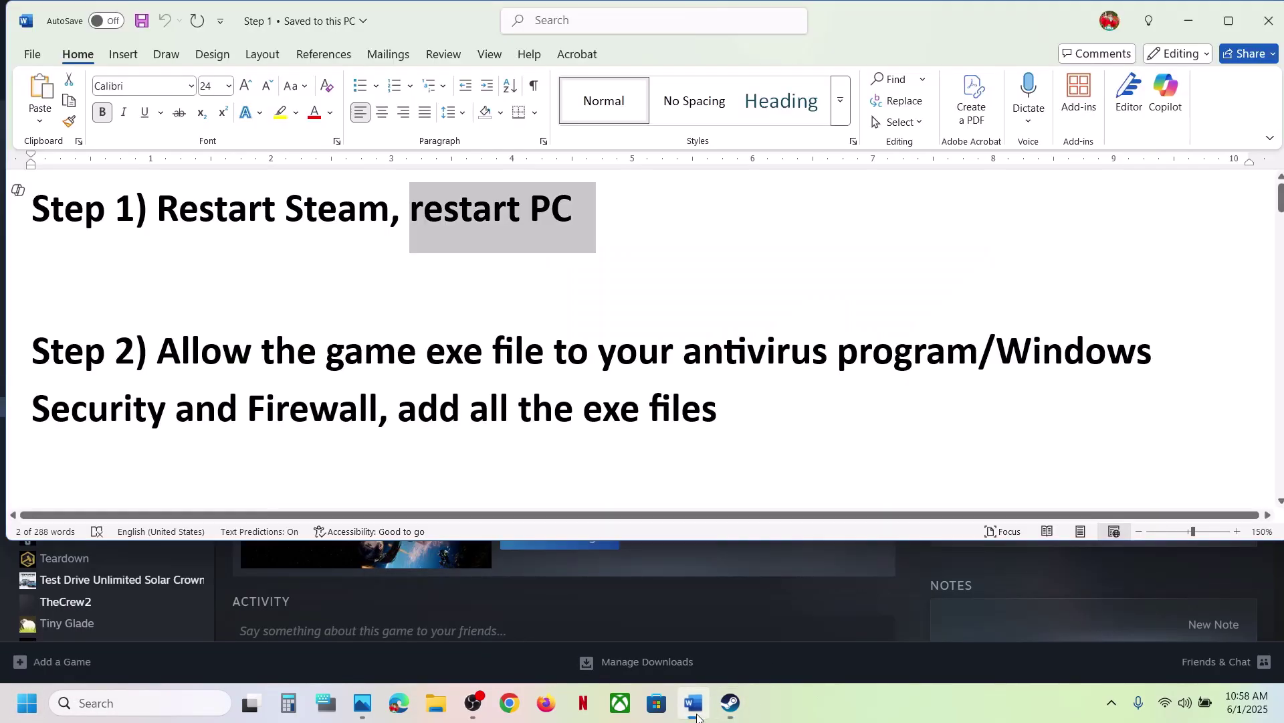
{"action": "left_click_drag", "start_coordinate": [164, 344], "coordinate": [978, 351]}
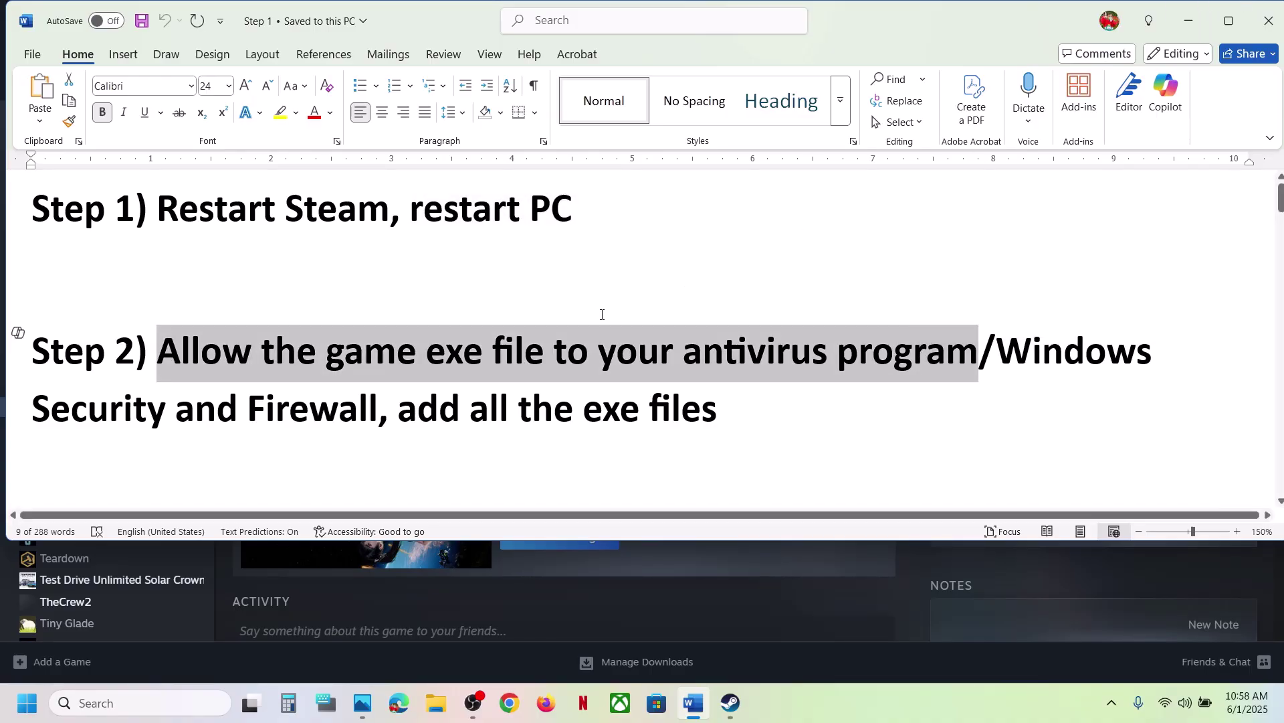
{"action": "left_click", "coordinate": [1189, 20]}
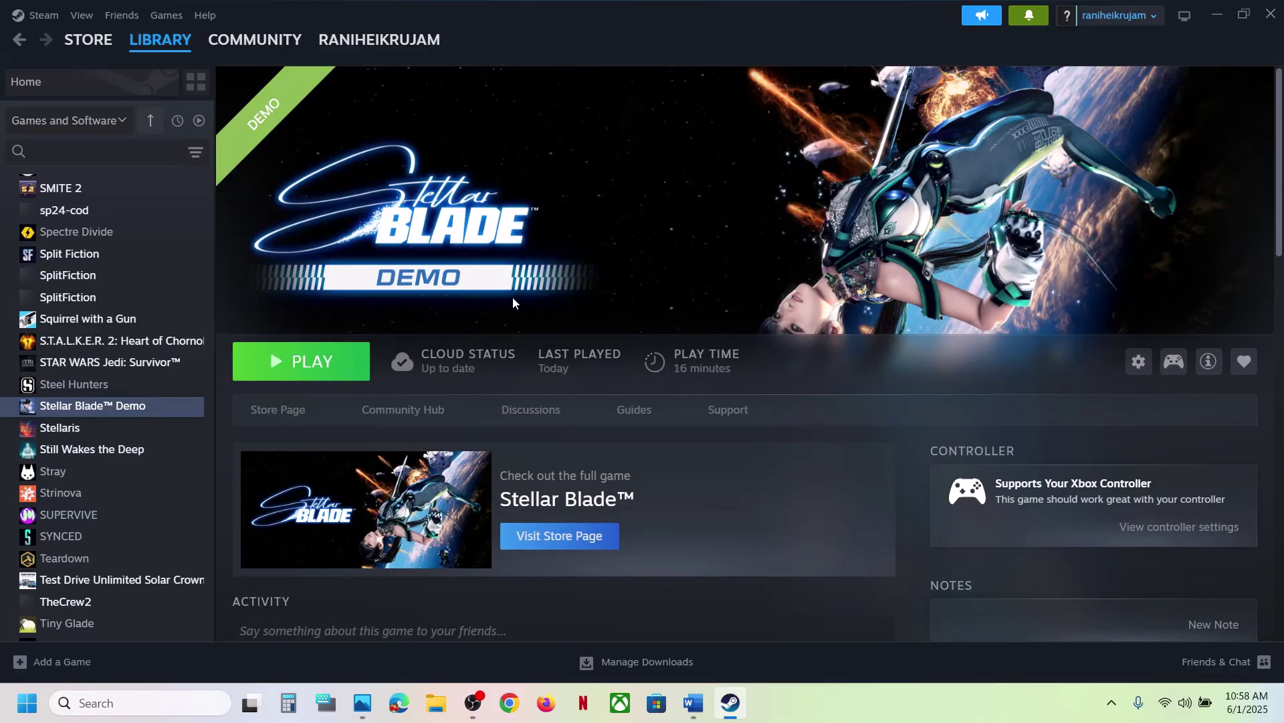
Step: Open the protection history under Virus & threat protection in Windows Security, starting from the Privacy & security settings
{"action": "key", "text": "super+i"}
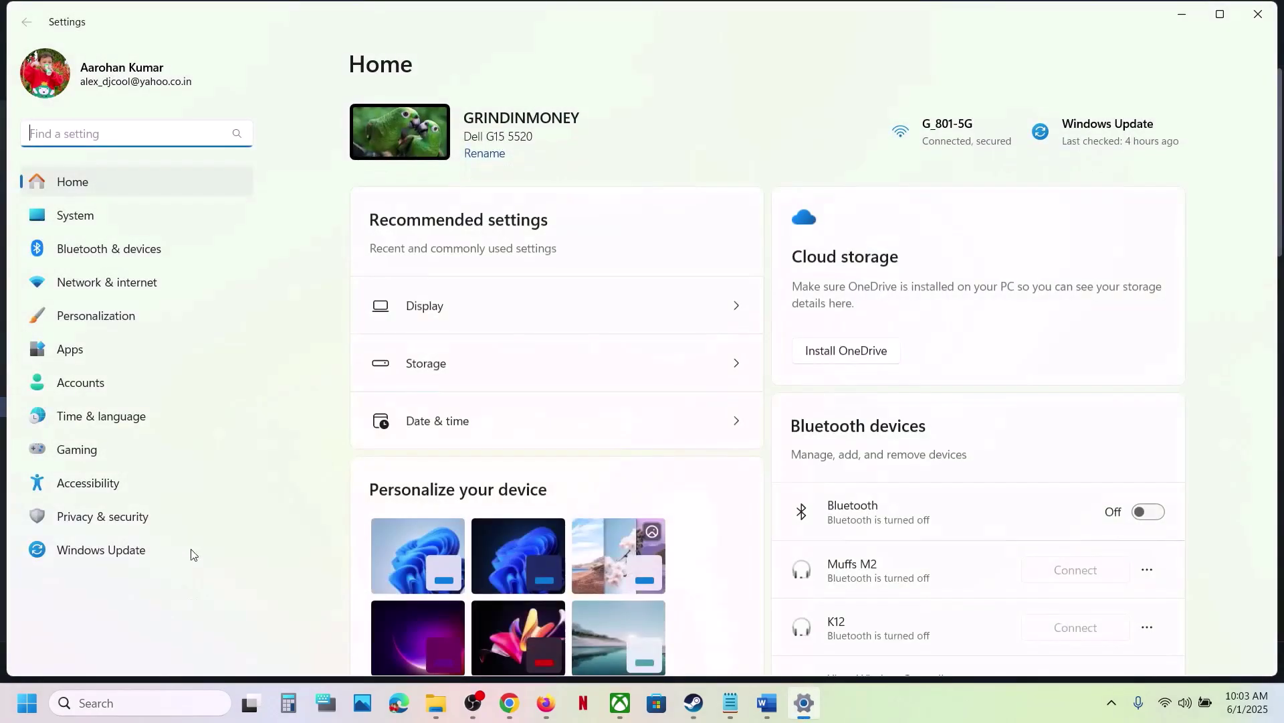
{"action": "left_click", "coordinate": [107, 517]}
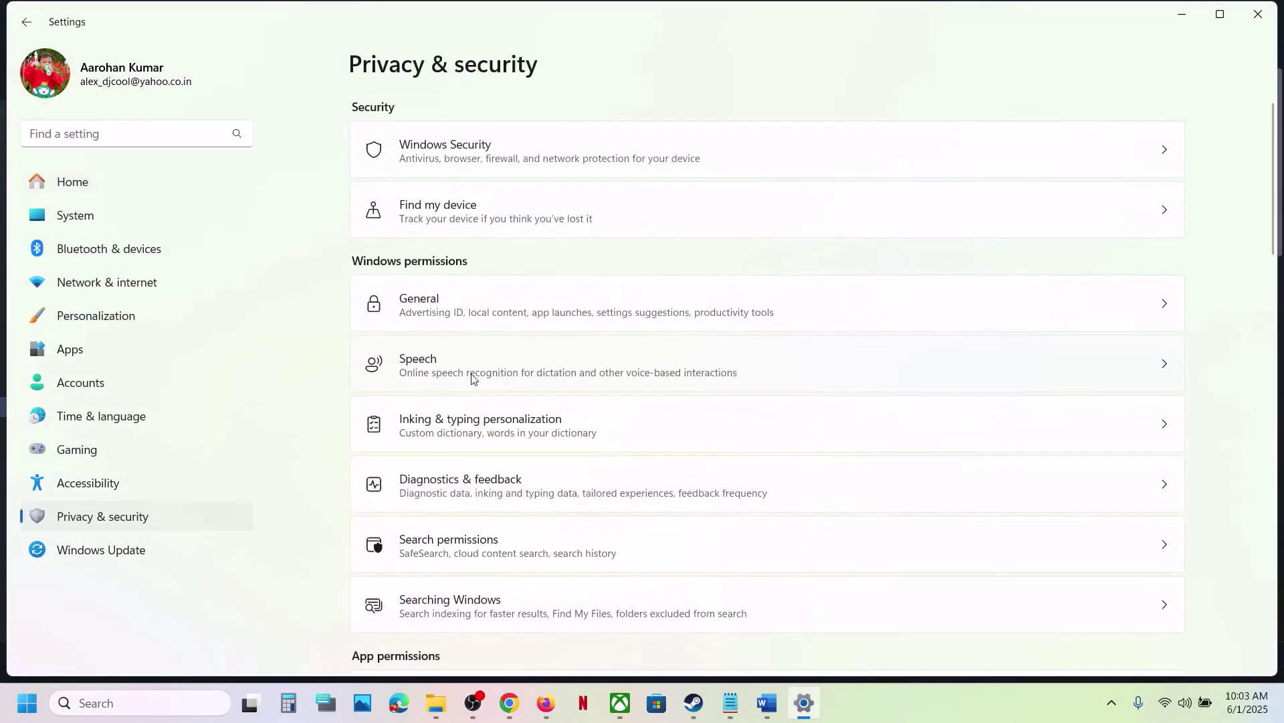
{"action": "left_click", "coordinate": [499, 159]}
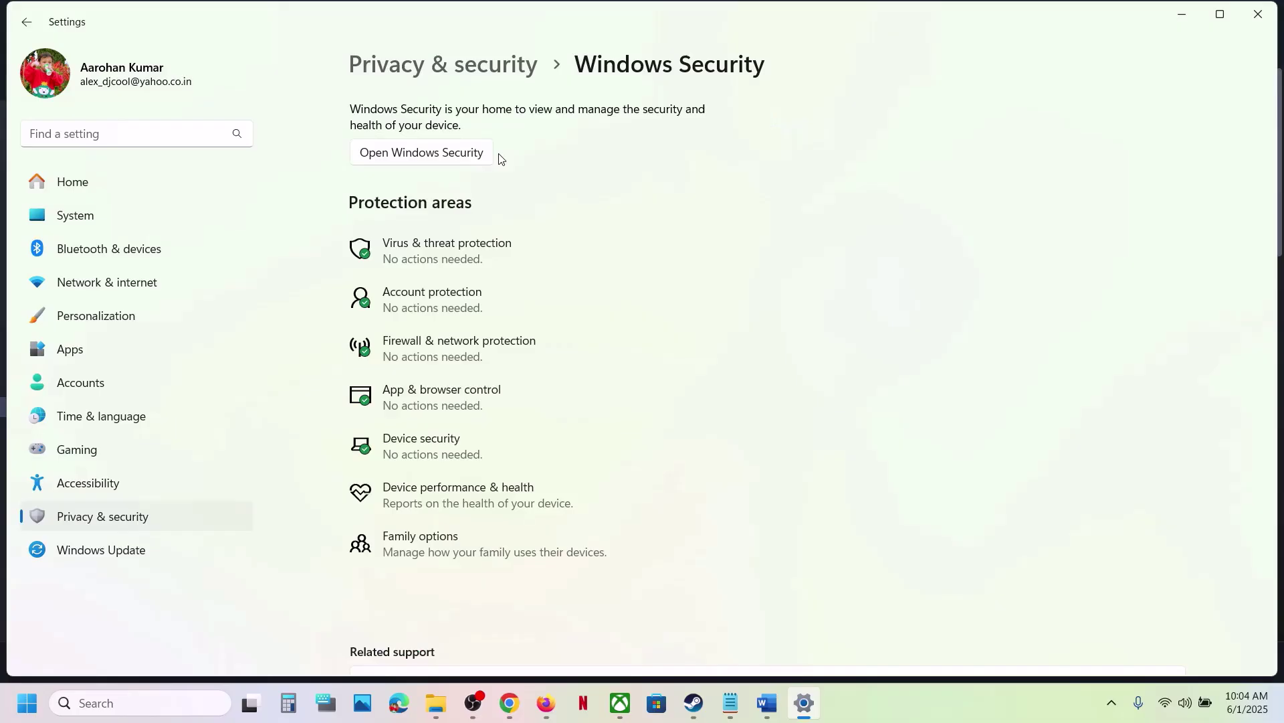
{"action": "left_click", "coordinate": [467, 260]}
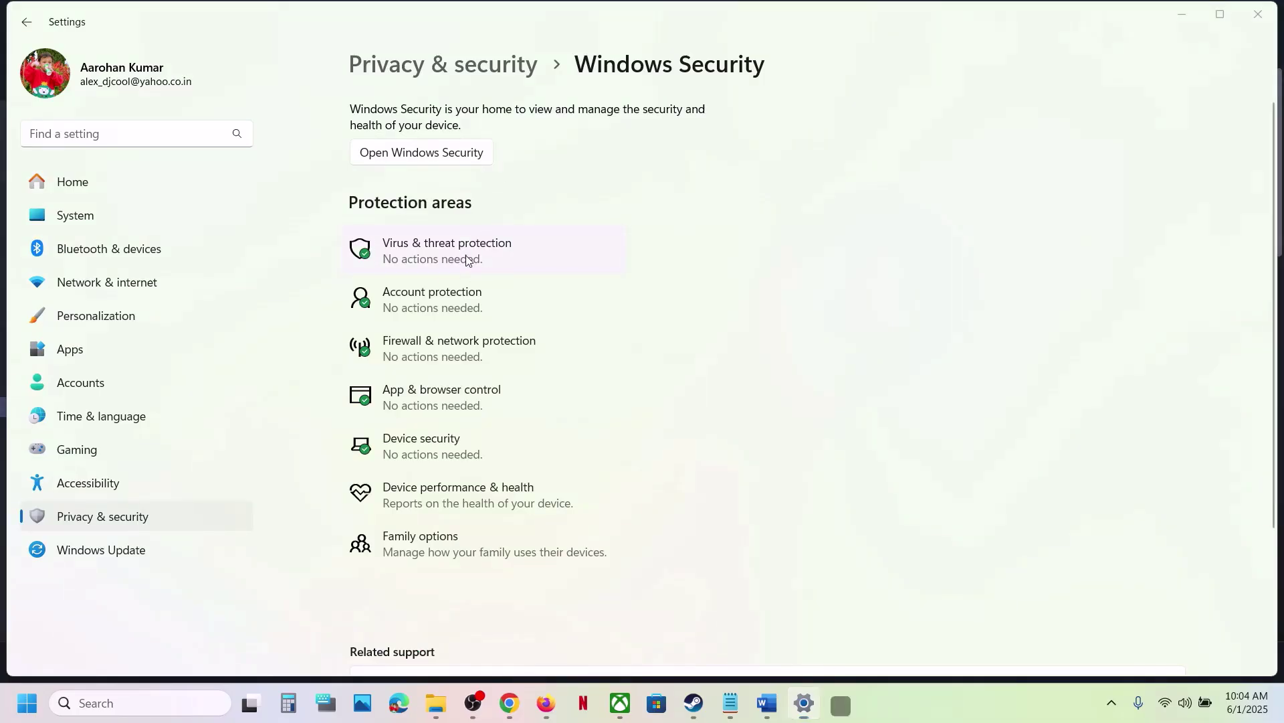
{"action": "scroll", "coordinate": [467, 260], "scroll_direction": "down", "scroll_amount": 3}
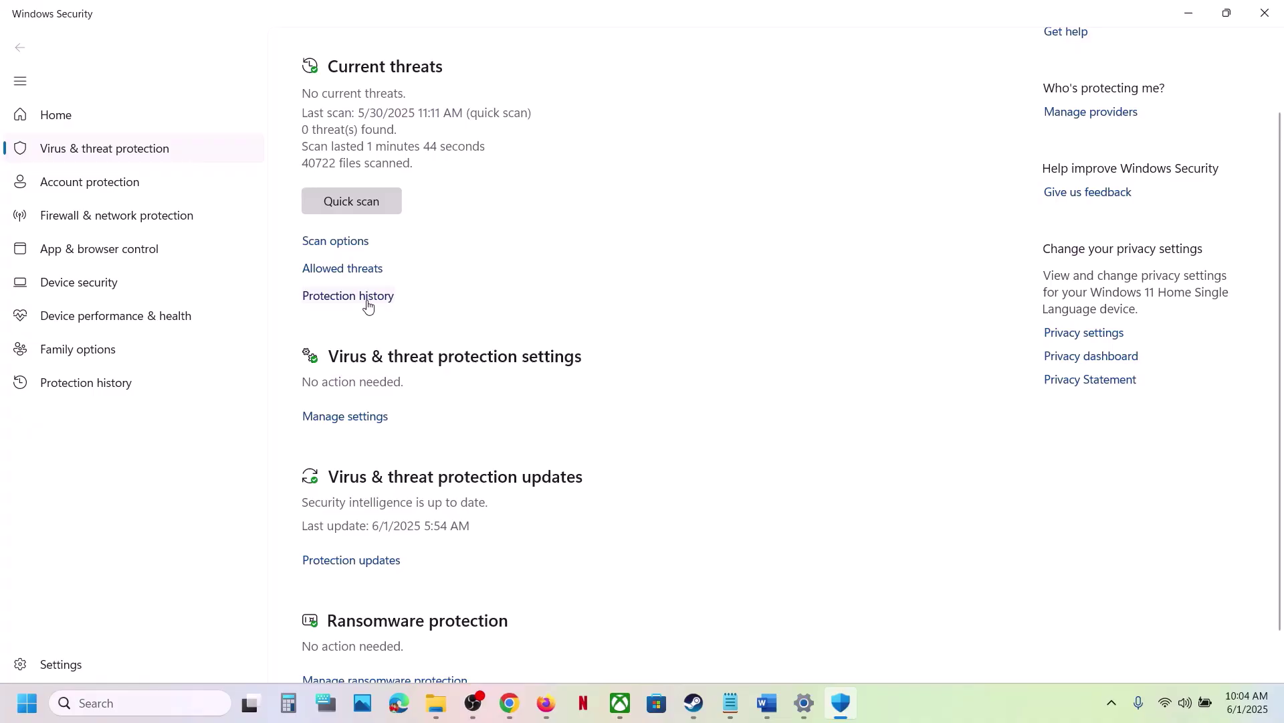
{"action": "left_click", "coordinate": [361, 302]}
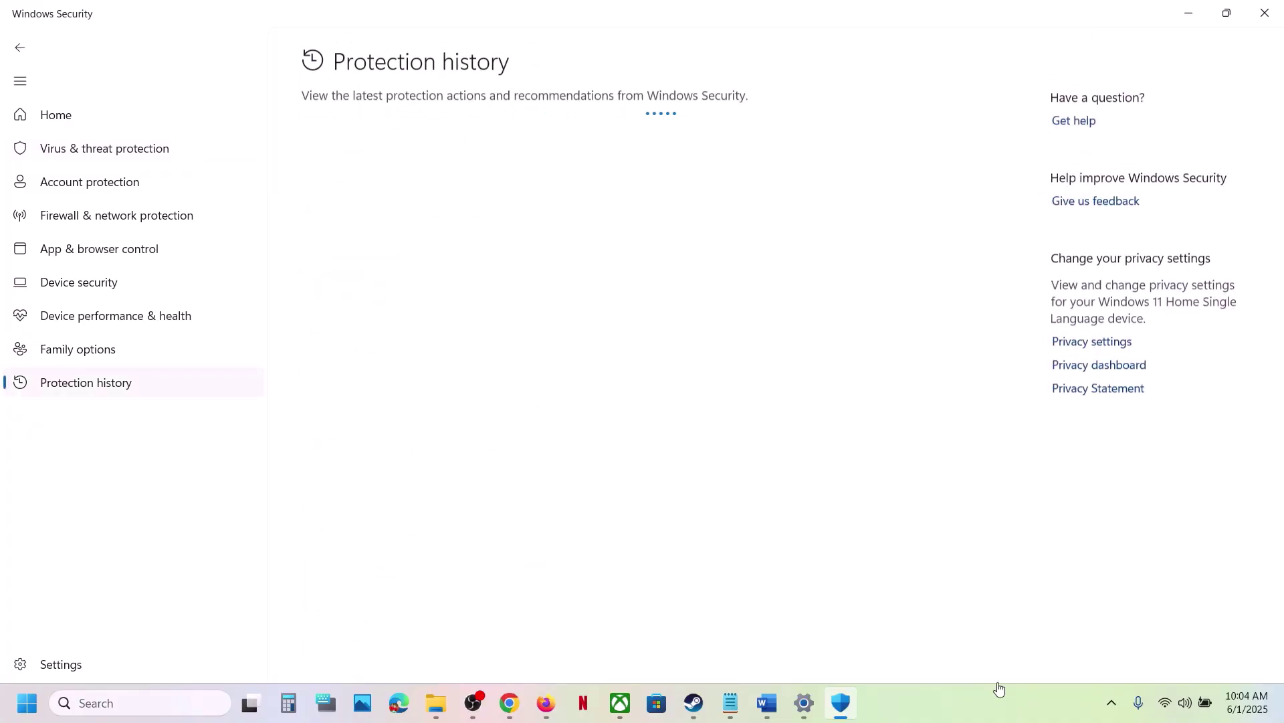
{"action": "left_click", "coordinate": [971, 699]}
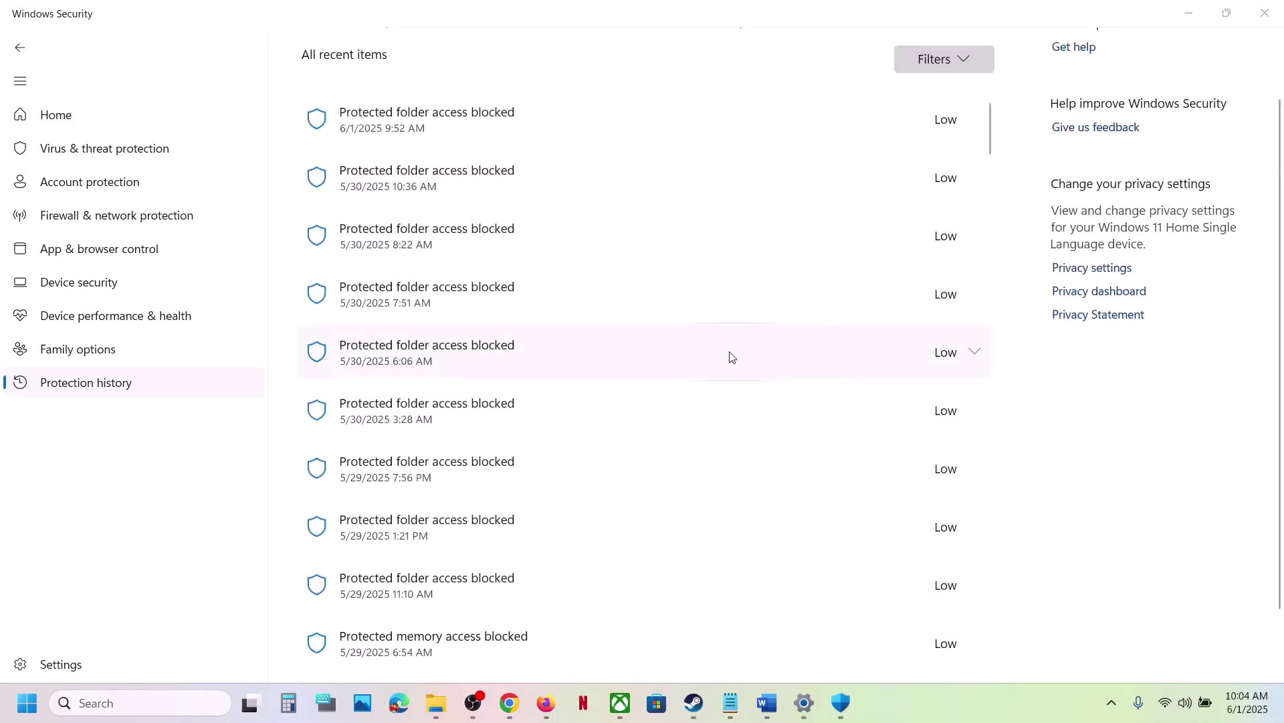
Step: Expand the newest blocked folder access entry and allow SB-Win64-Shipping.exe on the device, approving the User Account Control requests
{"action": "scroll", "coordinate": [728, 356], "scroll_direction": "up", "scroll_amount": 2}
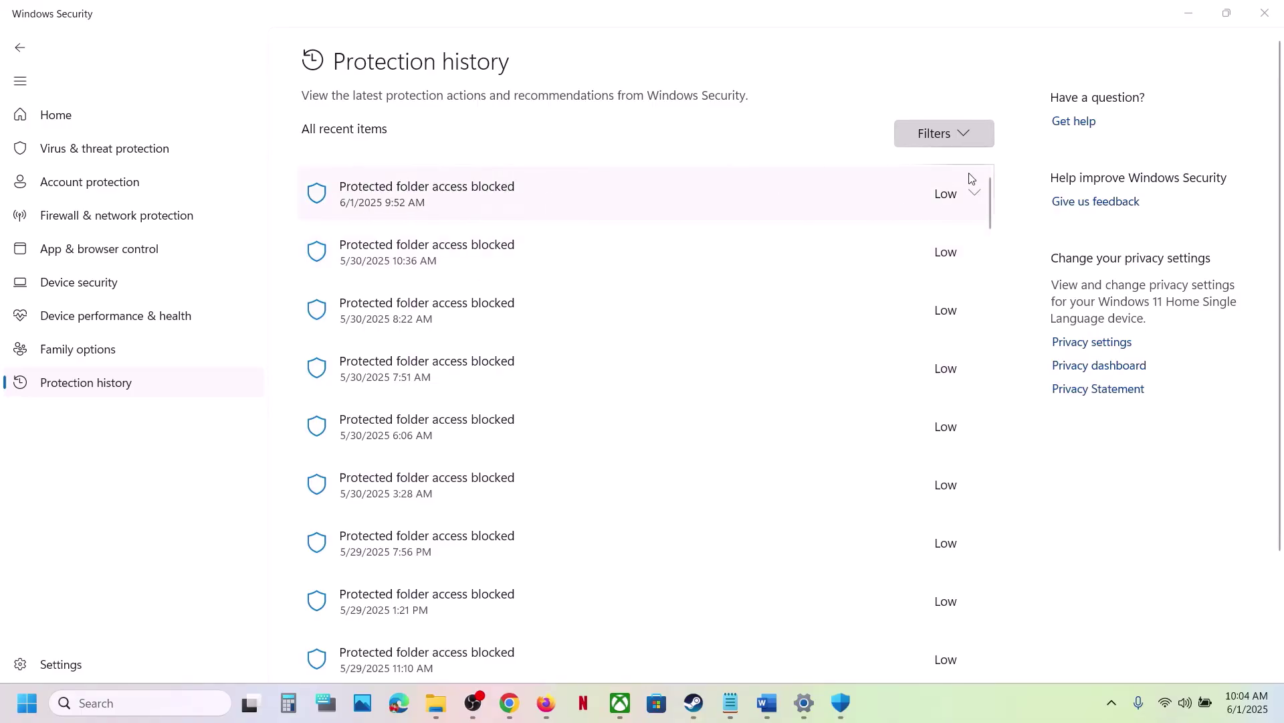
{"action": "left_click", "coordinate": [975, 195]}
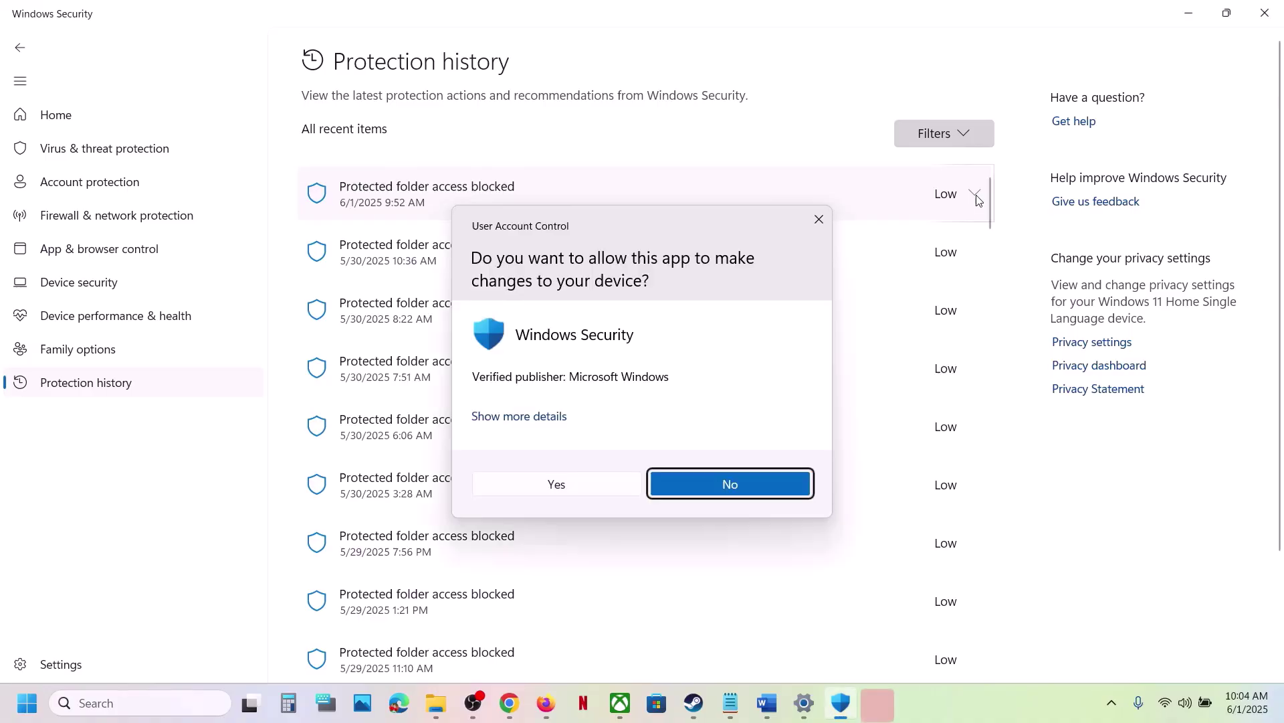
{"action": "left_click", "coordinate": [528, 476]}
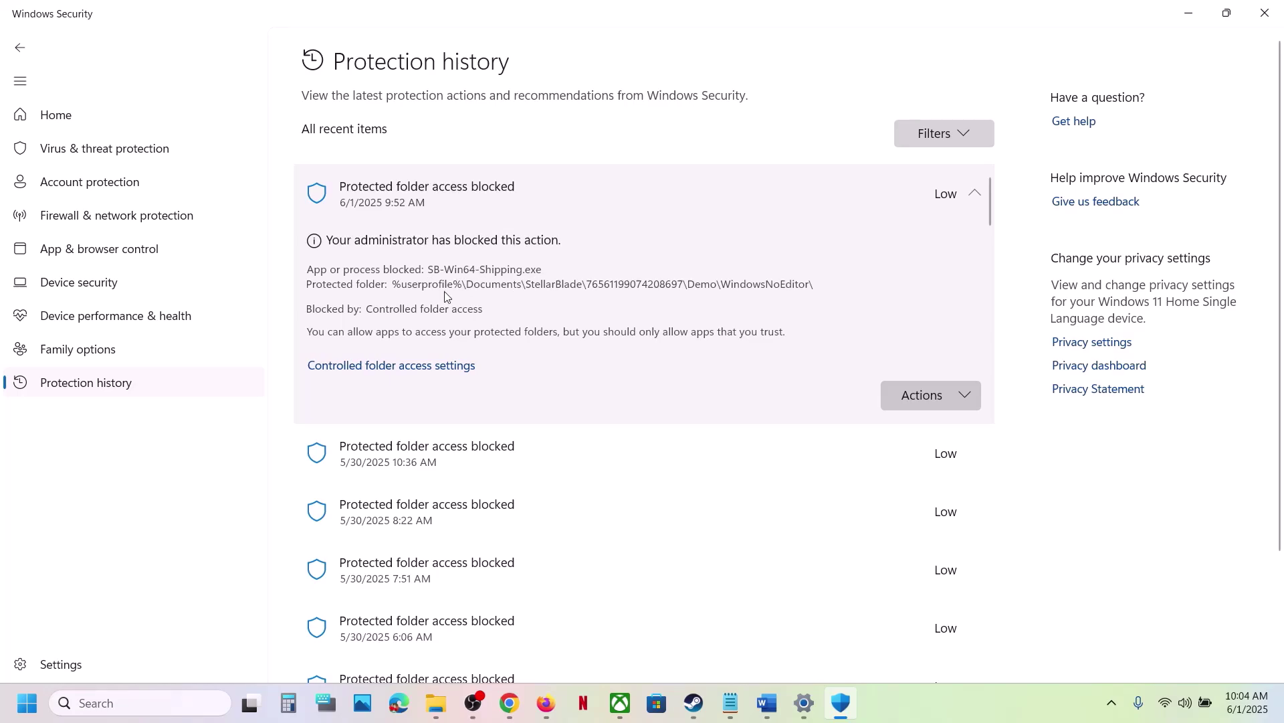
{"action": "left_click", "coordinate": [966, 394]}
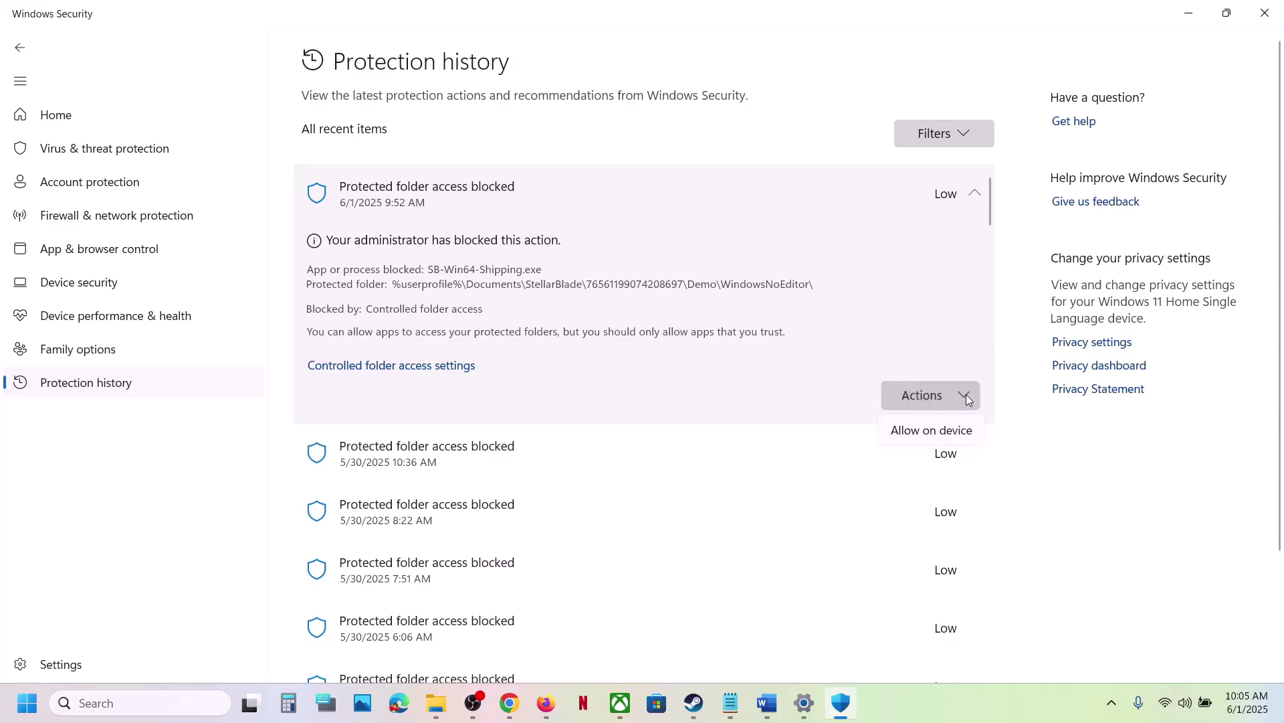
{"action": "left_click", "coordinate": [931, 430]}
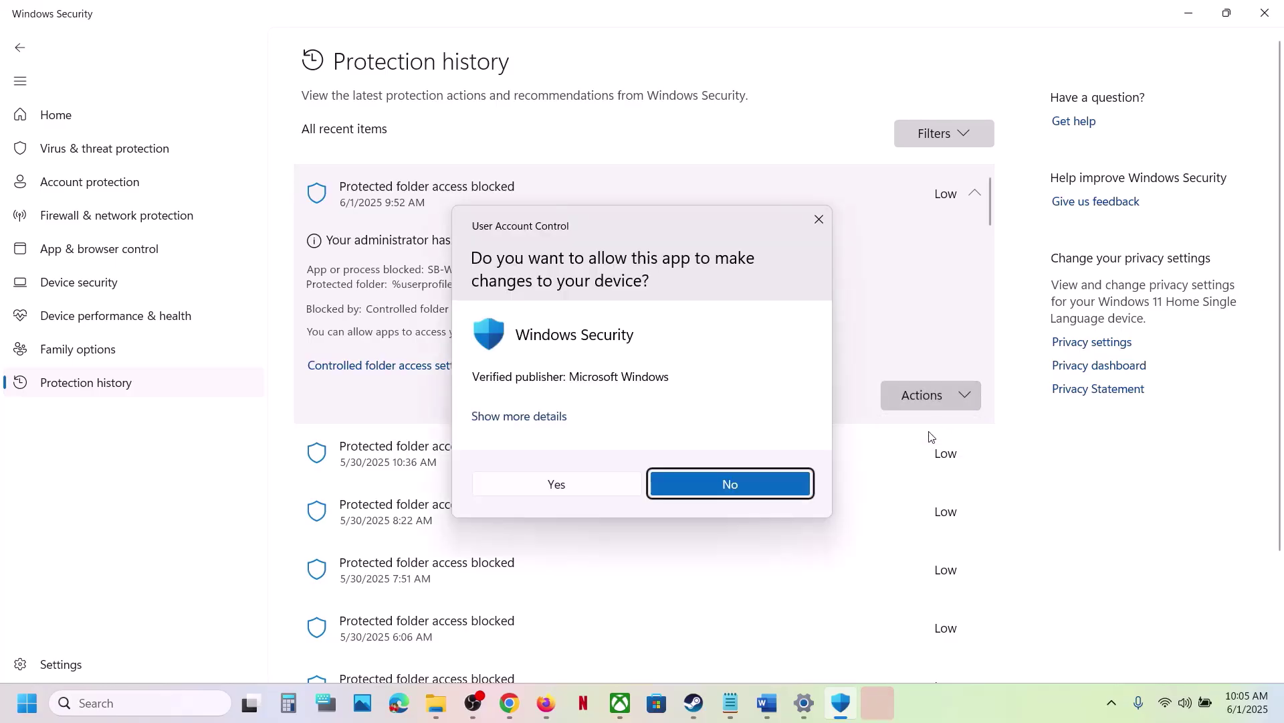
{"action": "left_click", "coordinate": [558, 484]}
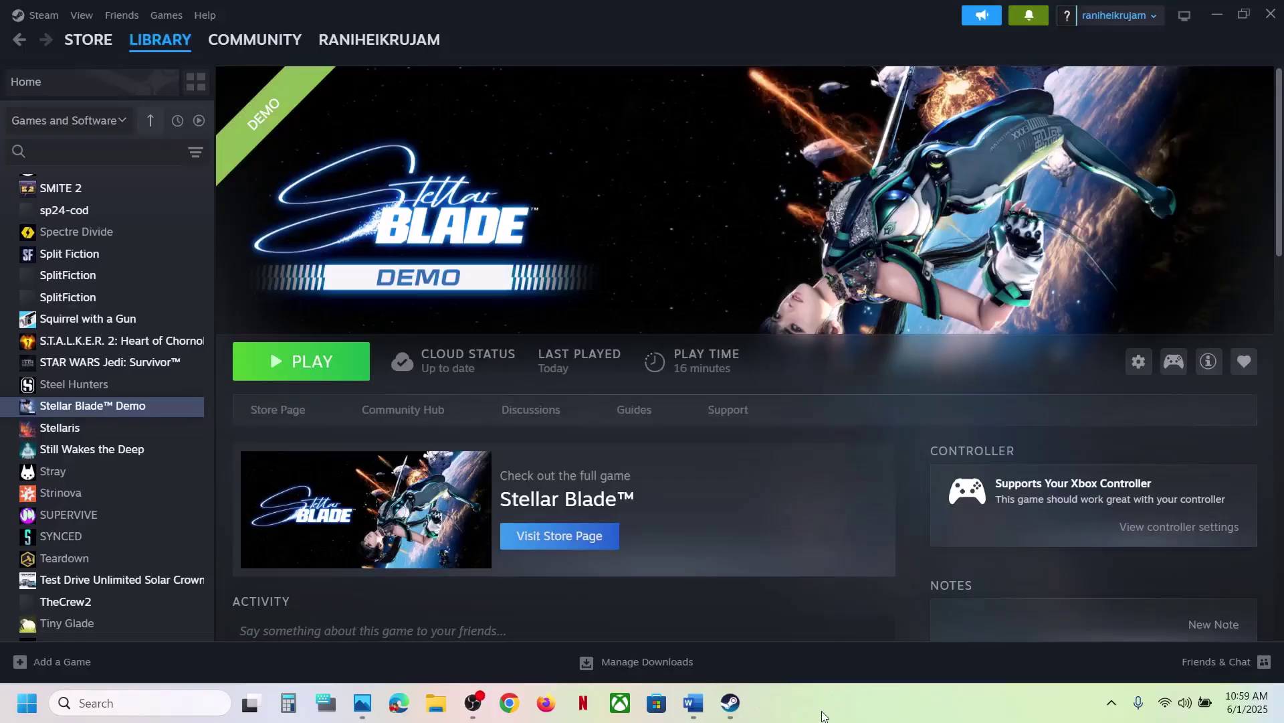
Step: Return to the Word document and highlight the Step 2 text about allowing the game exe in Windows Security and Firewall
{"action": "left_click", "coordinate": [693, 703]}
{"action": "left_click", "coordinate": [818, 363]}
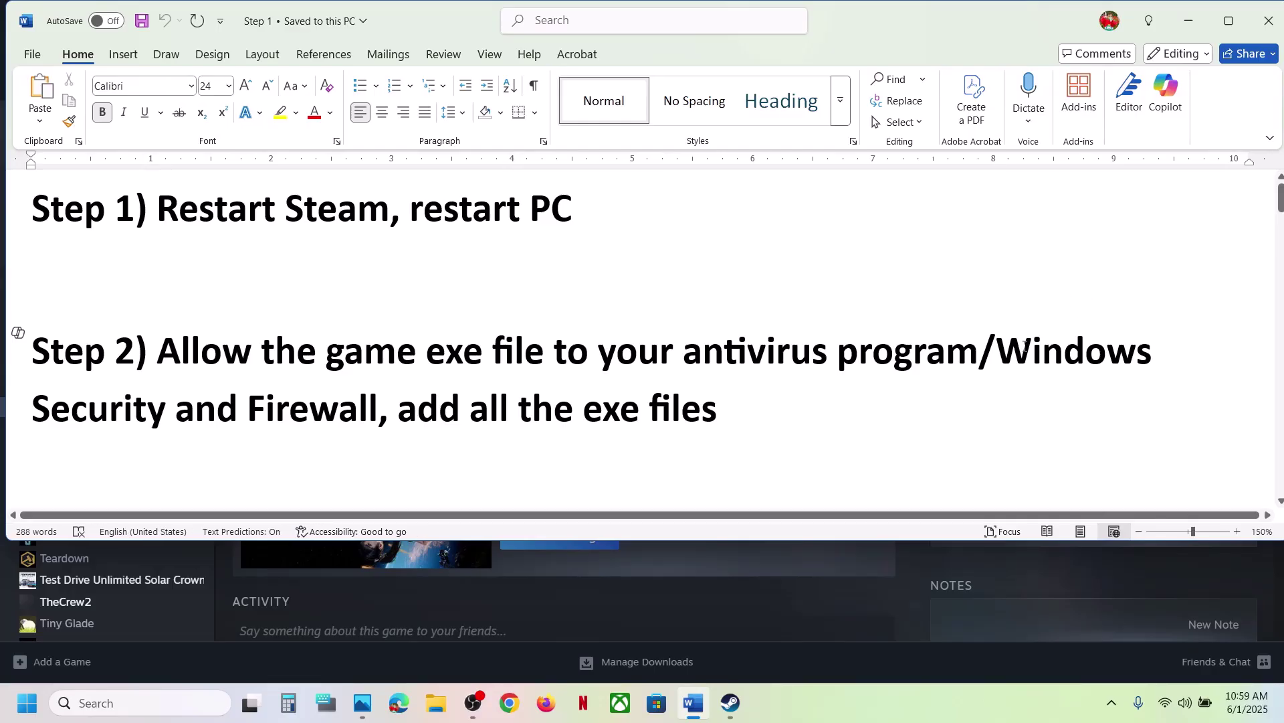
{"action": "left_click_drag", "start_coordinate": [1001, 351], "coordinate": [377, 404]}
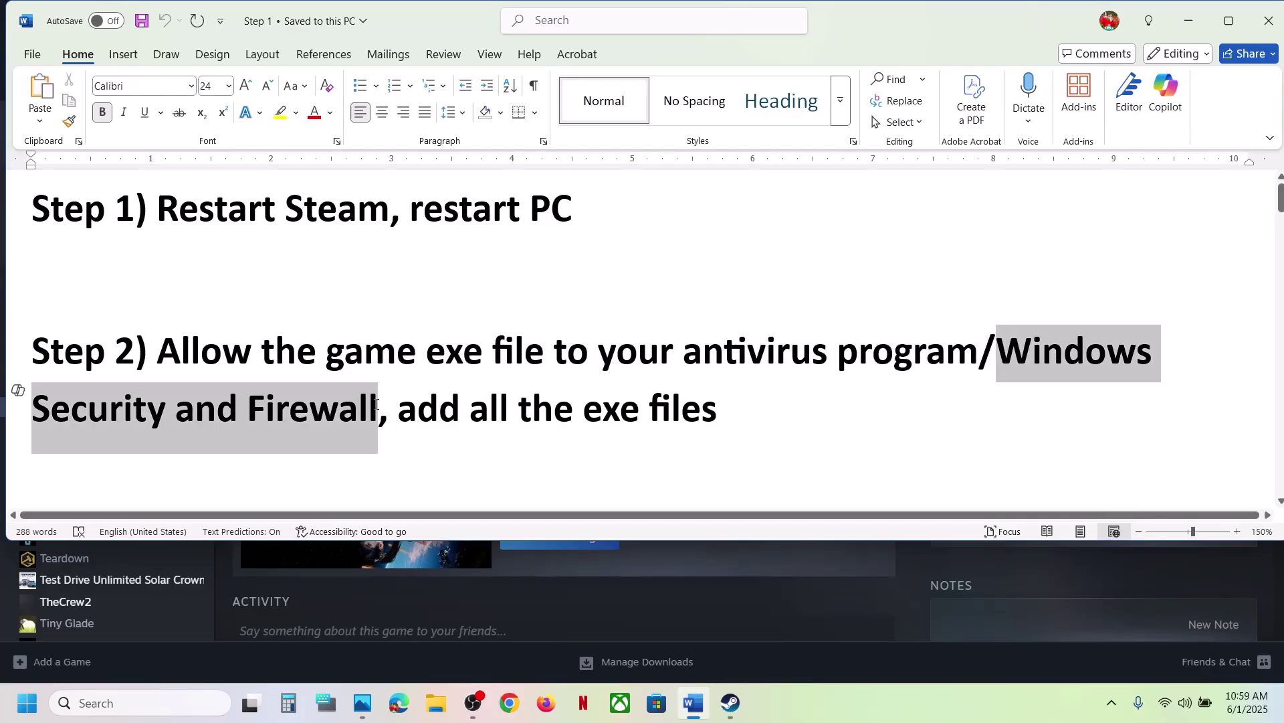
{"action": "left_click", "coordinate": [377, 406]}
{"action": "left_click_drag", "start_coordinate": [177, 352], "coordinate": [949, 373]}
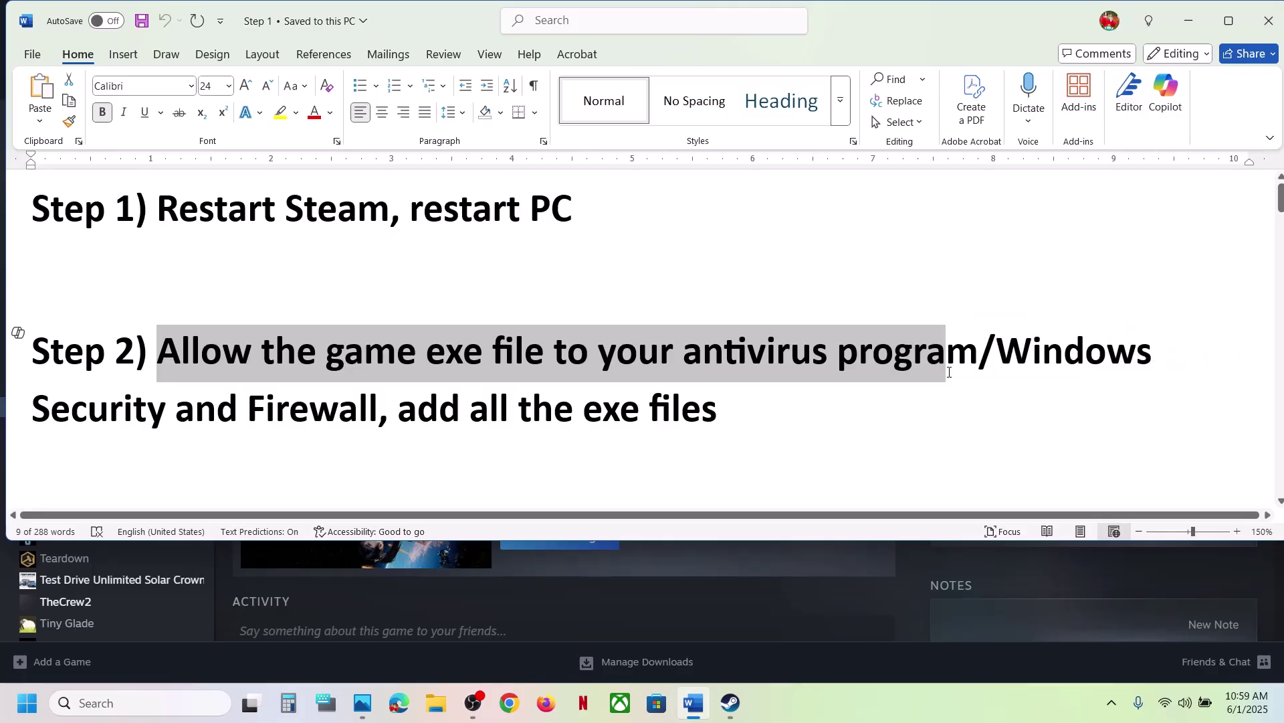
{"action": "left_click", "coordinate": [948, 373]}
{"action": "left_click_drag", "start_coordinate": [172, 361], "coordinate": [386, 421]}
Step: Open the Controlled folder access allowed apps list under Windows Security's Ransomware protection, approving the User Account Control request
{"action": "key", "text": "super+i"}
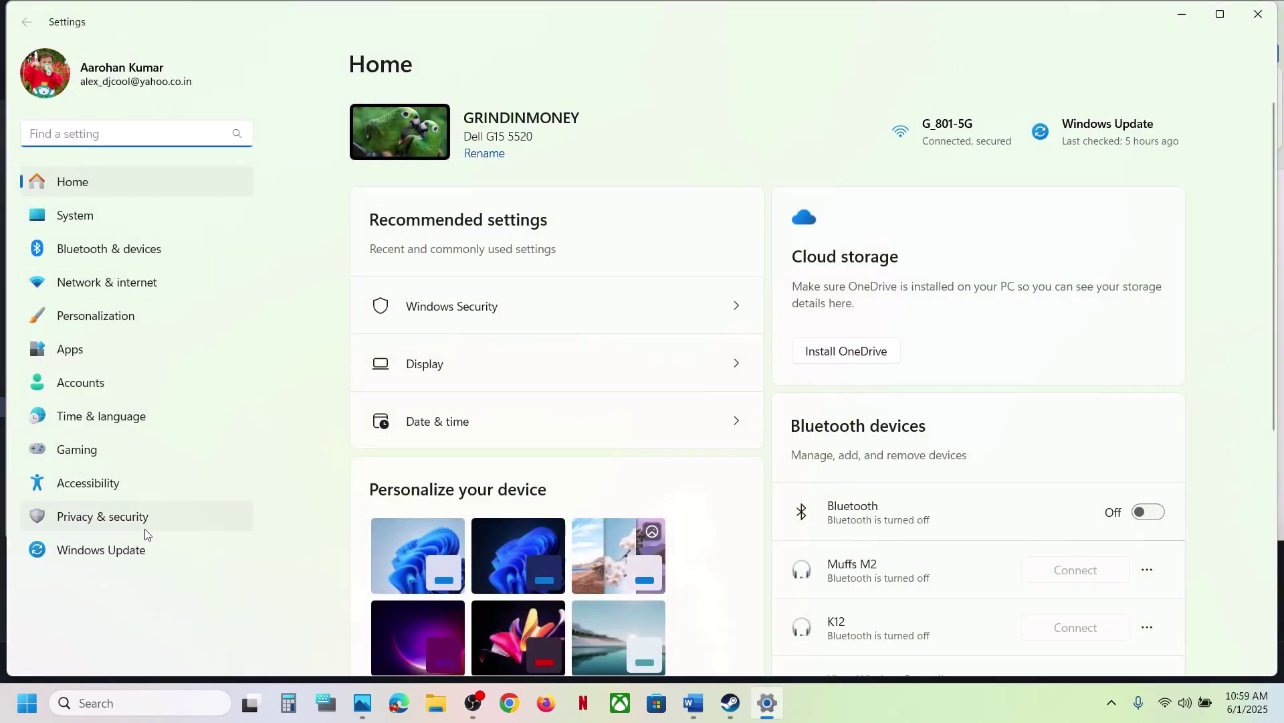
{"action": "left_click", "coordinate": [132, 520]}
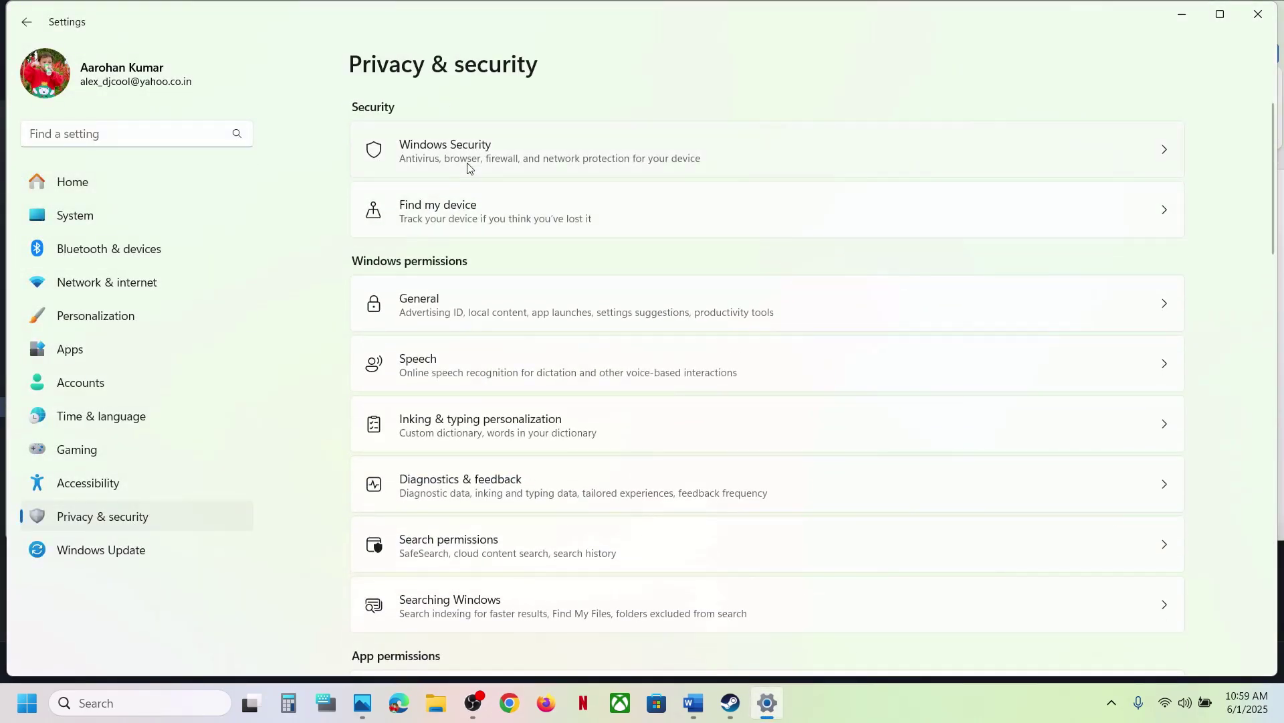
{"action": "left_click", "coordinate": [769, 144]}
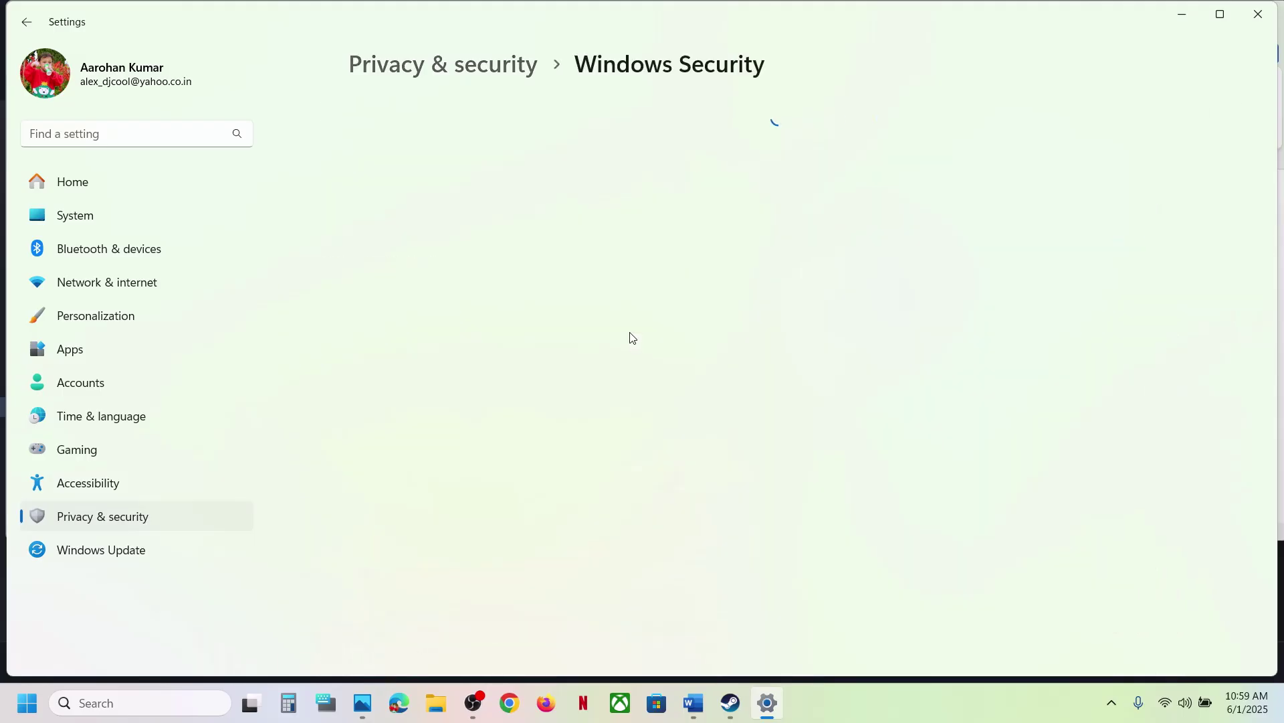
{"action": "left_click", "coordinate": [455, 249]}
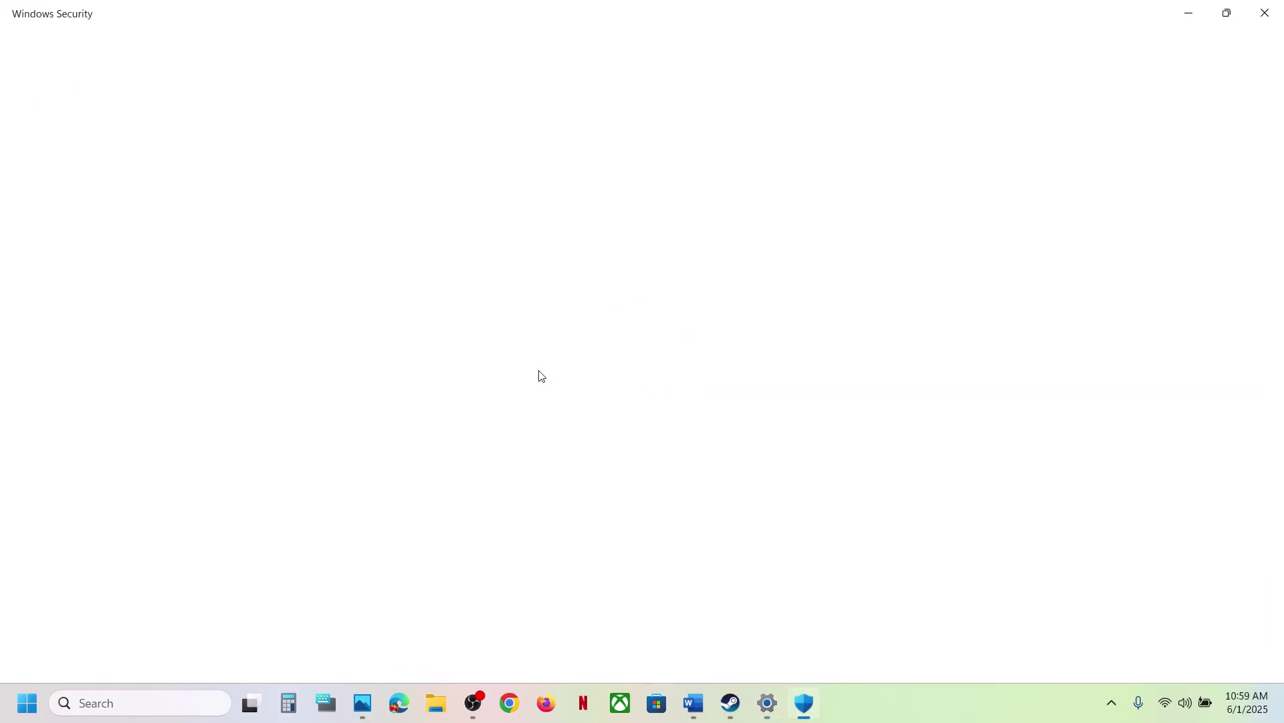
{"action": "scroll", "coordinate": [539, 374], "scroll_direction": "down", "scroll_amount": 3}
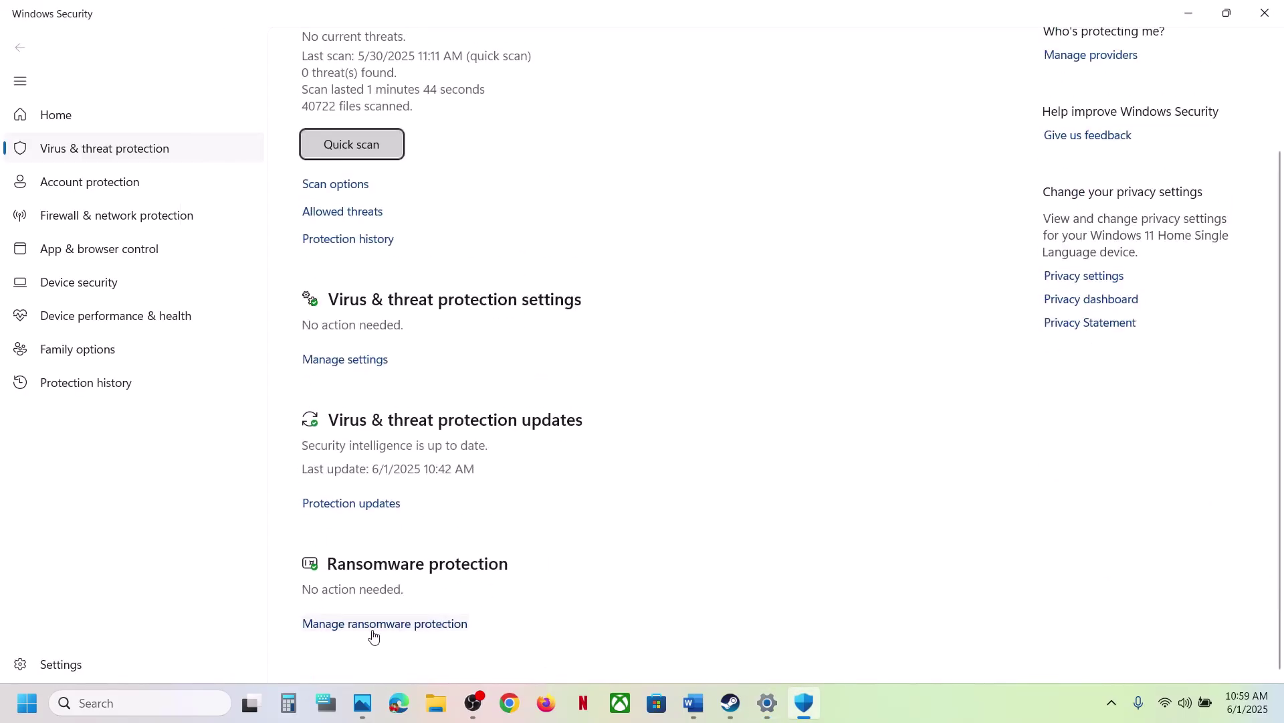
{"action": "left_click", "coordinate": [400, 624]}
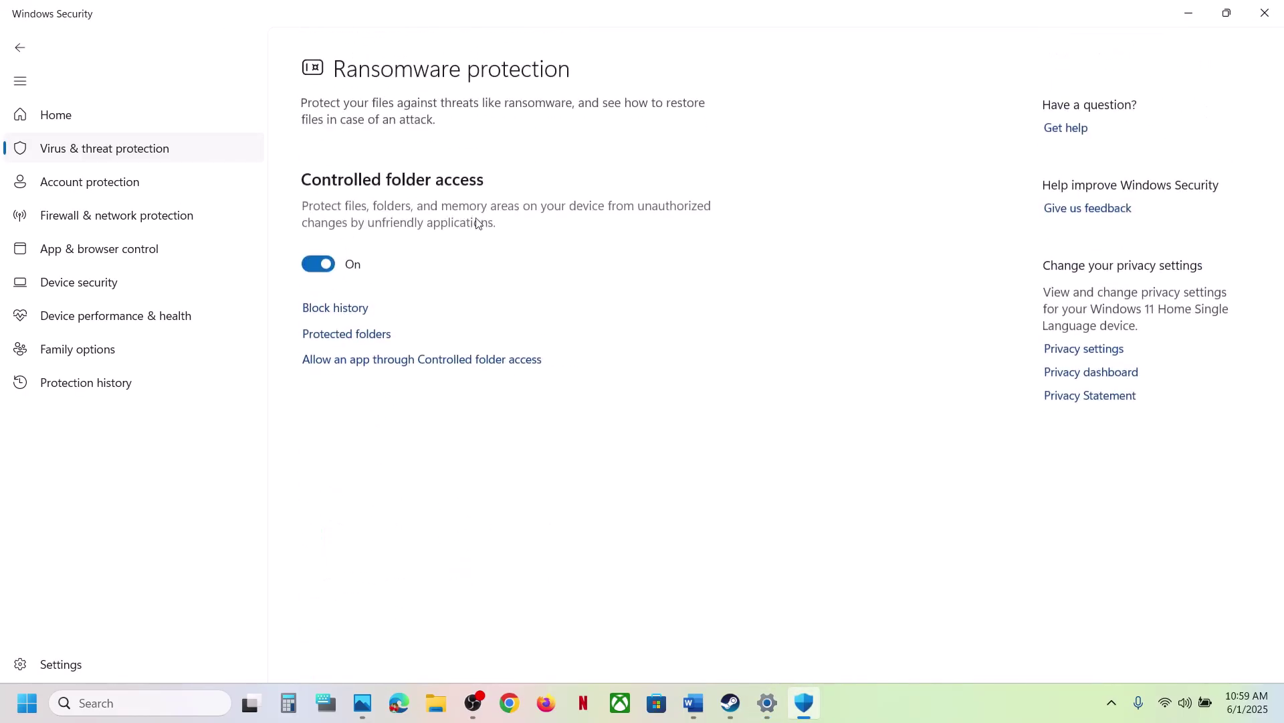
{"action": "left_click", "coordinate": [414, 355]}
{"action": "left_click", "coordinate": [566, 486]}
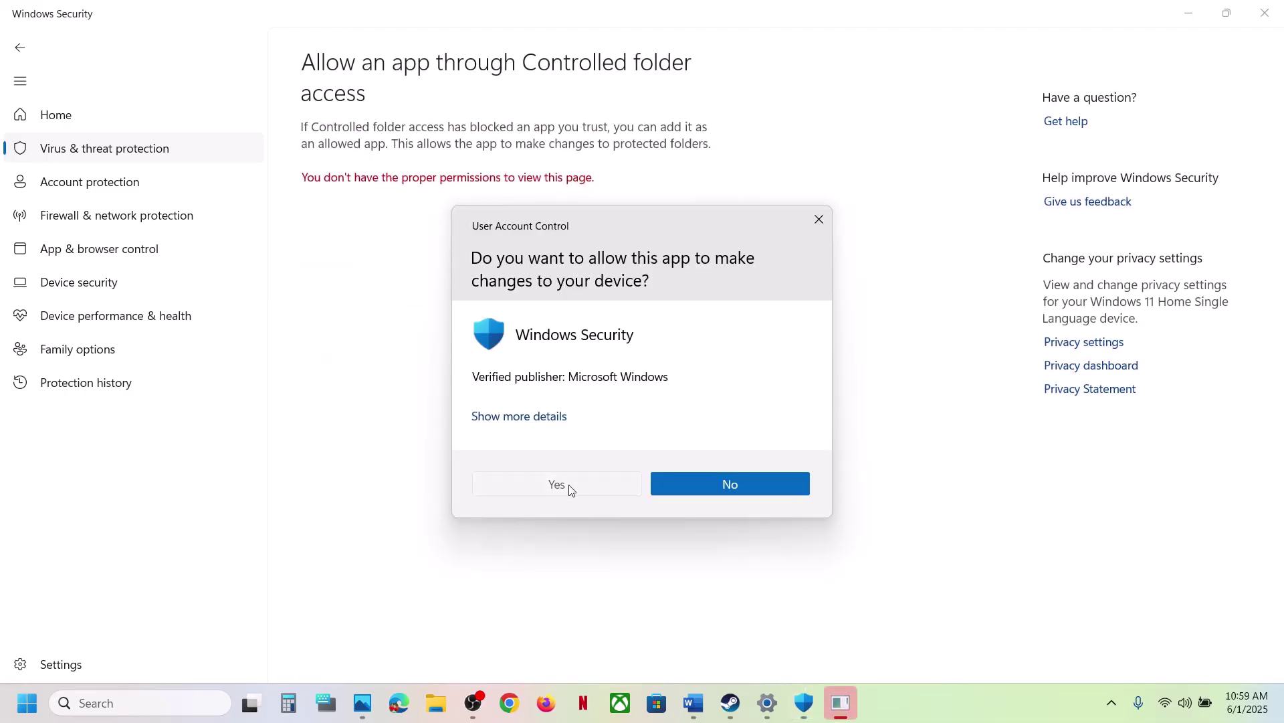
Step: Add the SB application from C:\Program Files (x86)\Steam\steamapps\common\StellarBladeDemo as an allowed app
{"action": "scroll", "coordinate": [404, 175], "scroll_direction": "down", "scroll_amount": 3}
{"action": "left_click", "coordinate": [434, 54]}
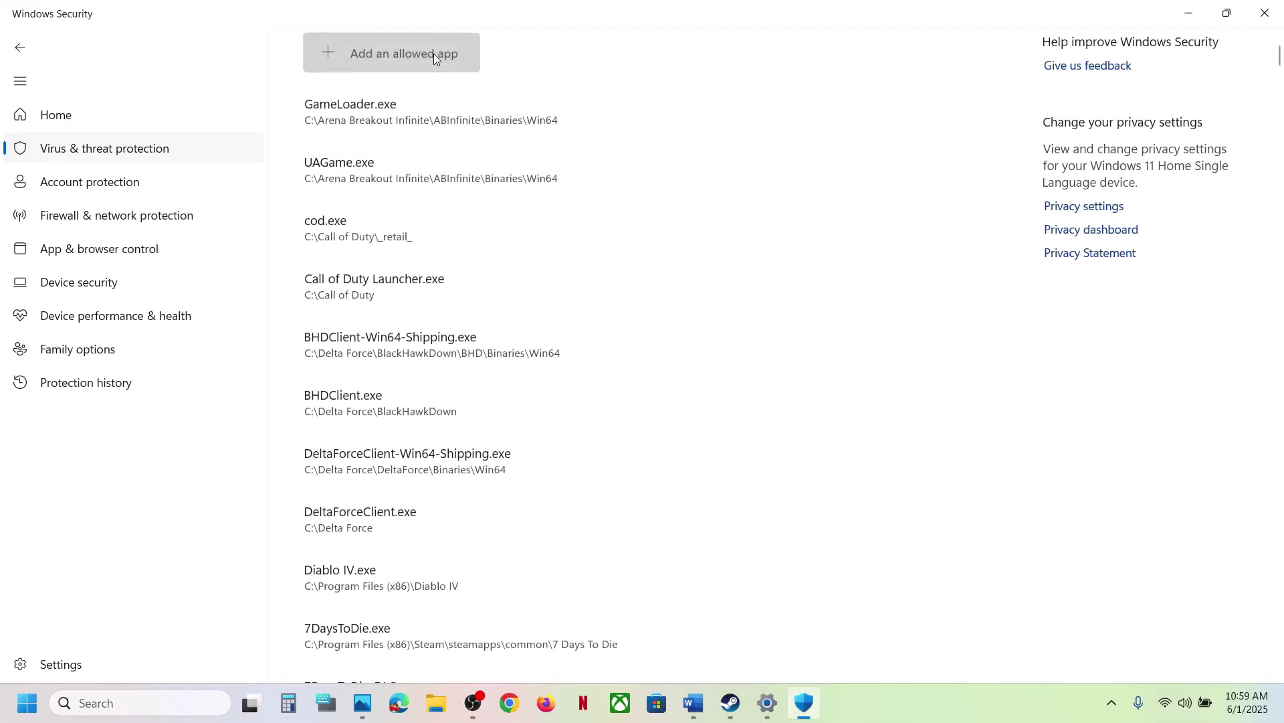
{"action": "left_click", "coordinate": [418, 122]}
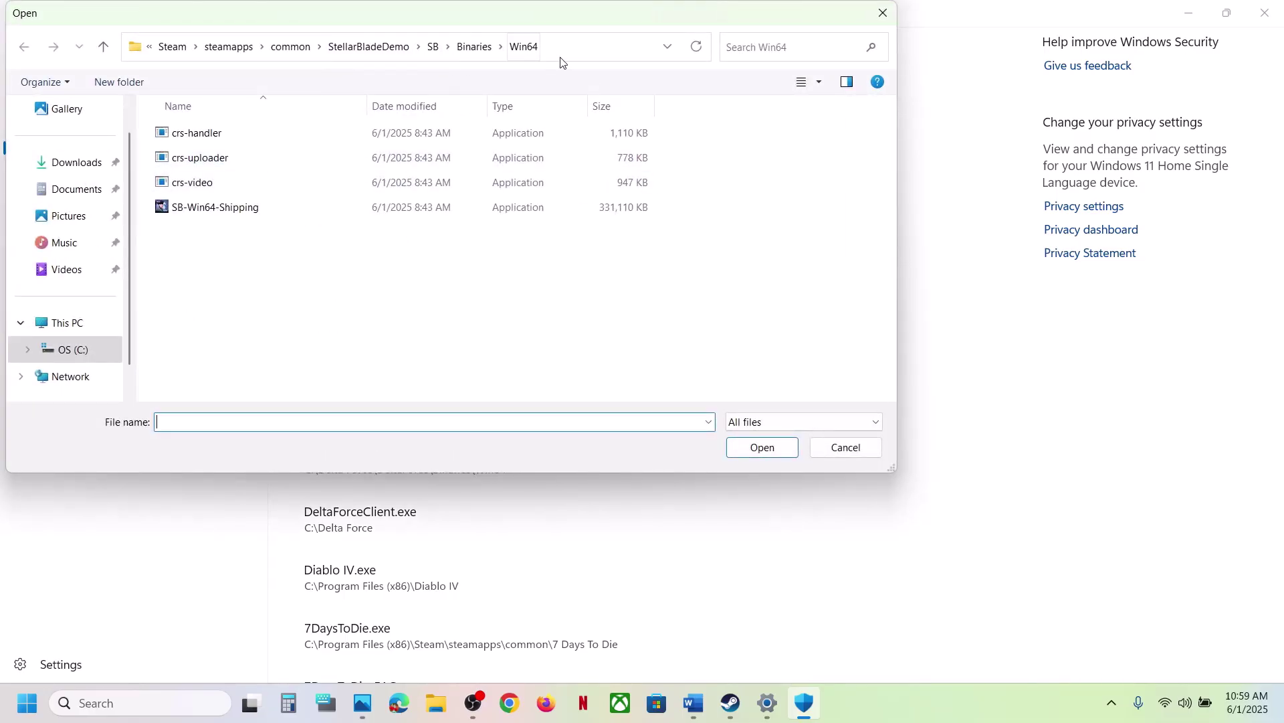
{"action": "left_click", "coordinate": [383, 53]}
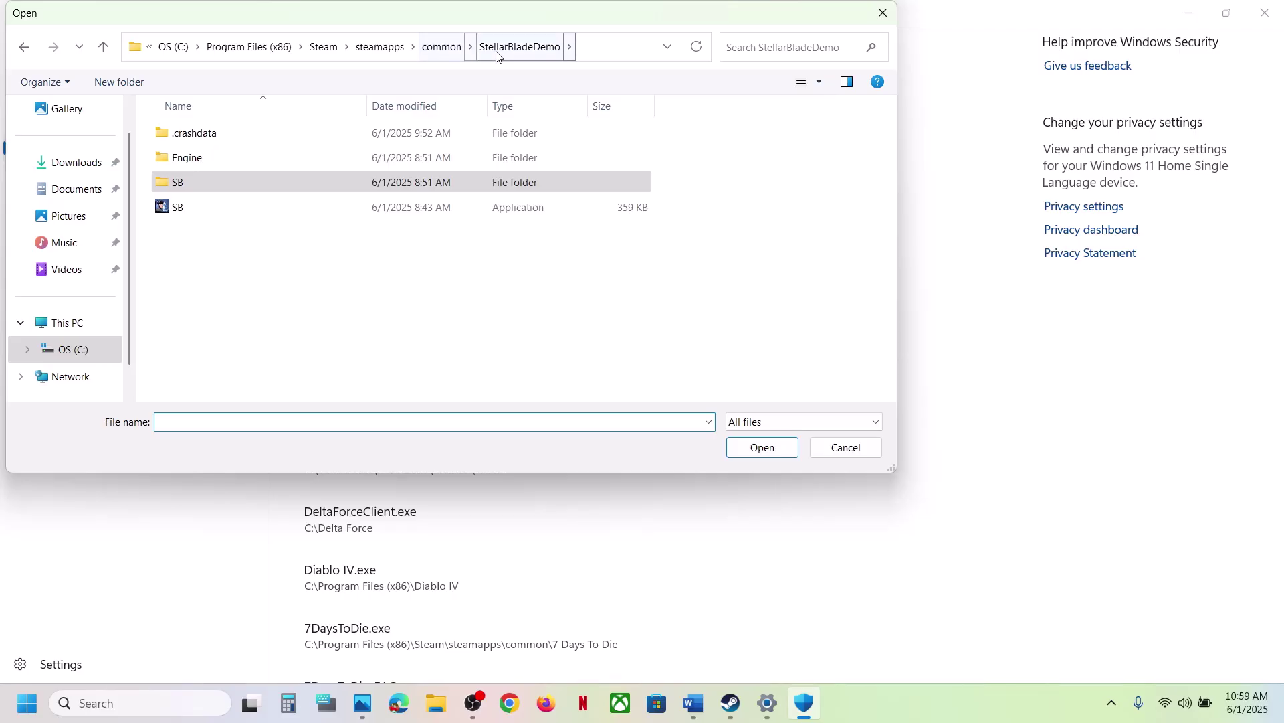
{"action": "left_click", "coordinate": [592, 48]}
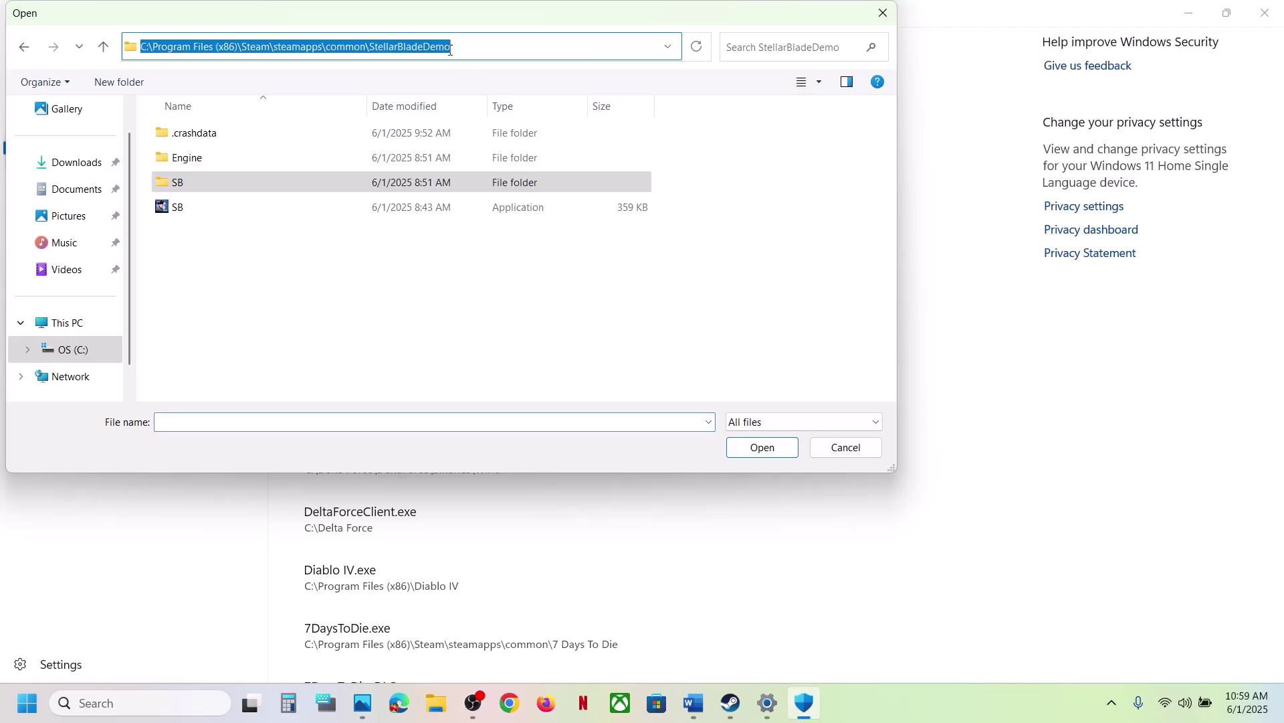
{"action": "left_click", "coordinate": [175, 207]}
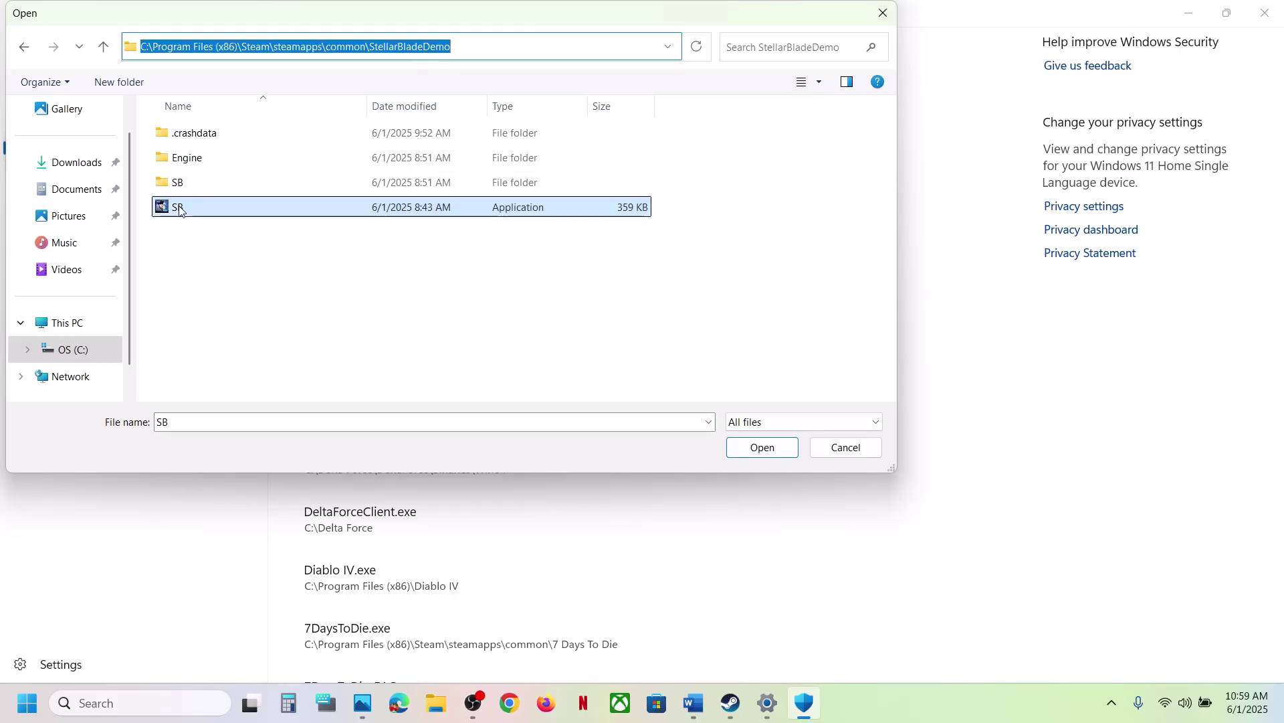
{"action": "left_click", "coordinate": [765, 448]}
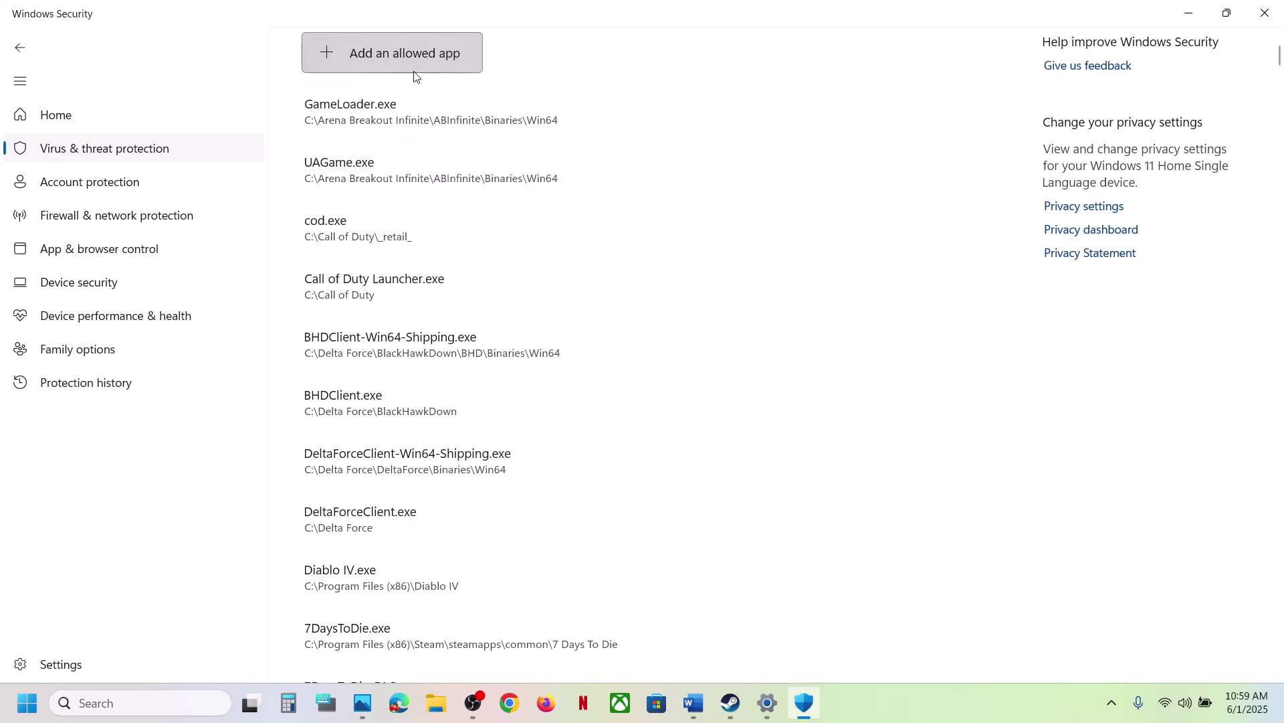
Step: Add SB-Win64-Shipping from StellarBladeDemo\SB\Binaries\Win64 as an allowed app through Controlled folder access
{"action": "left_click", "coordinate": [414, 66]}
{"action": "left_click", "coordinate": [406, 129]}
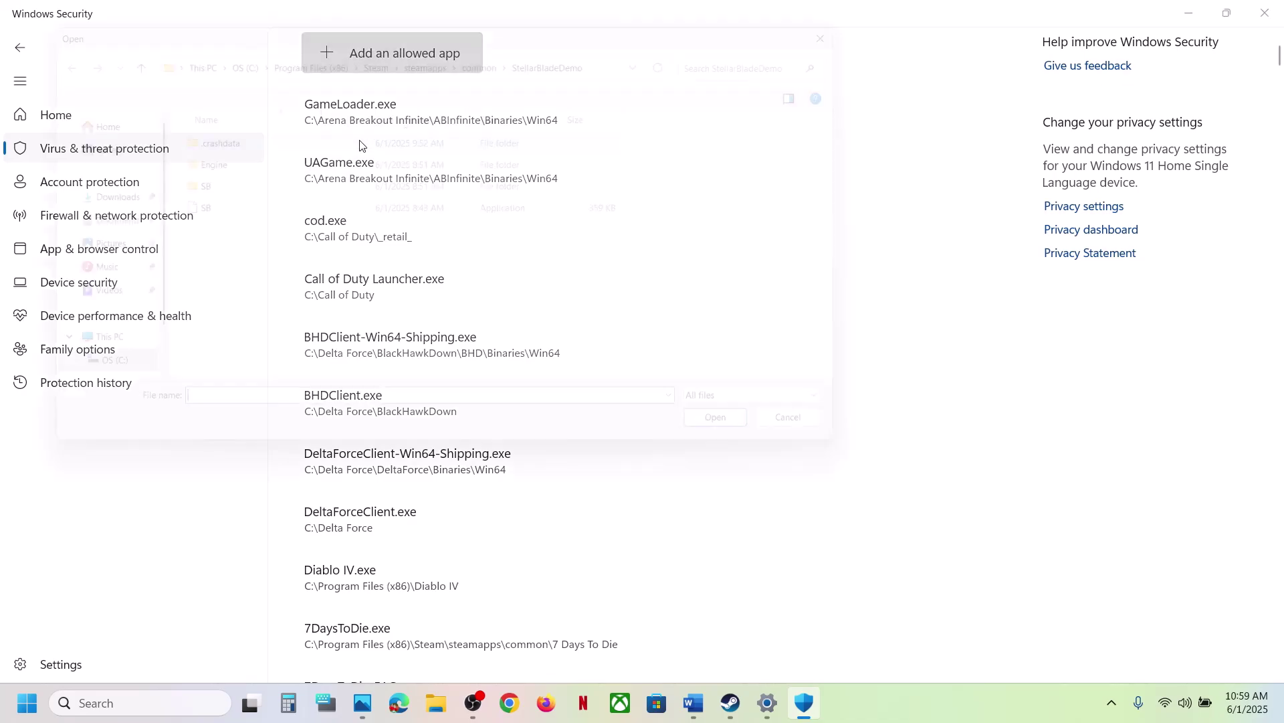
{"action": "double_click", "coordinate": [190, 180]}
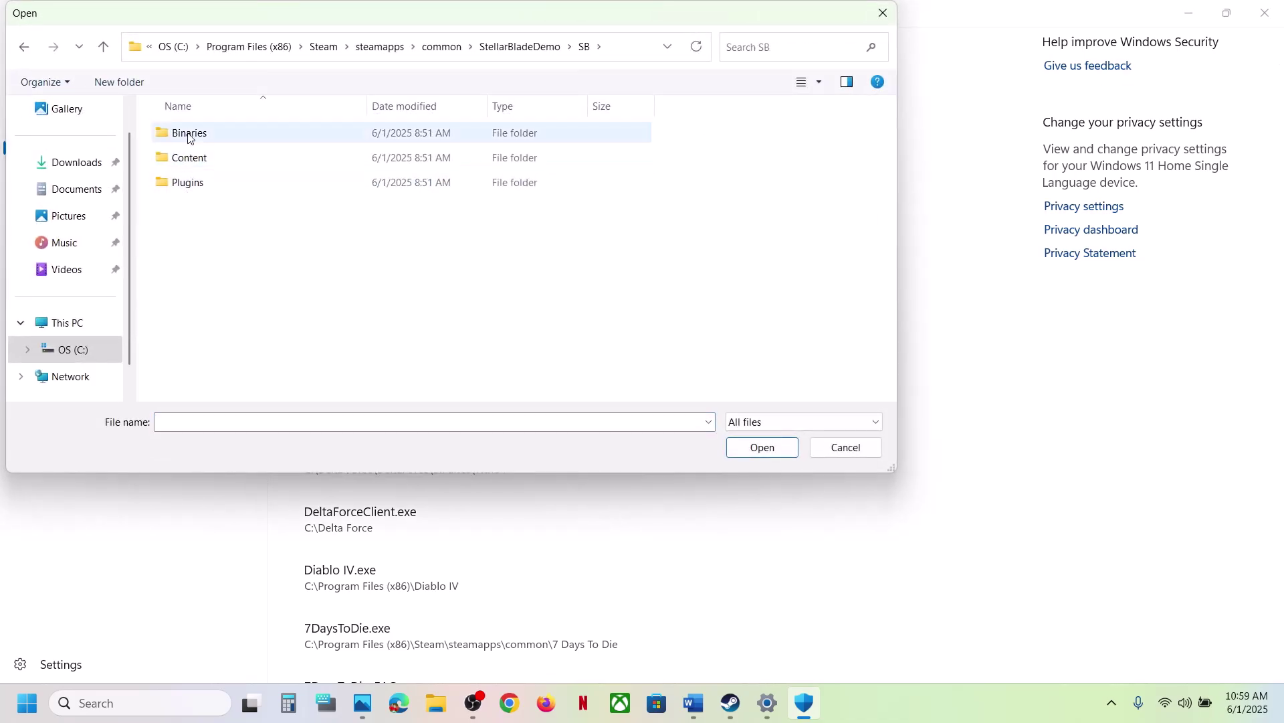
{"action": "double_click", "coordinate": [189, 133]}
{"action": "double_click", "coordinate": [190, 133]}
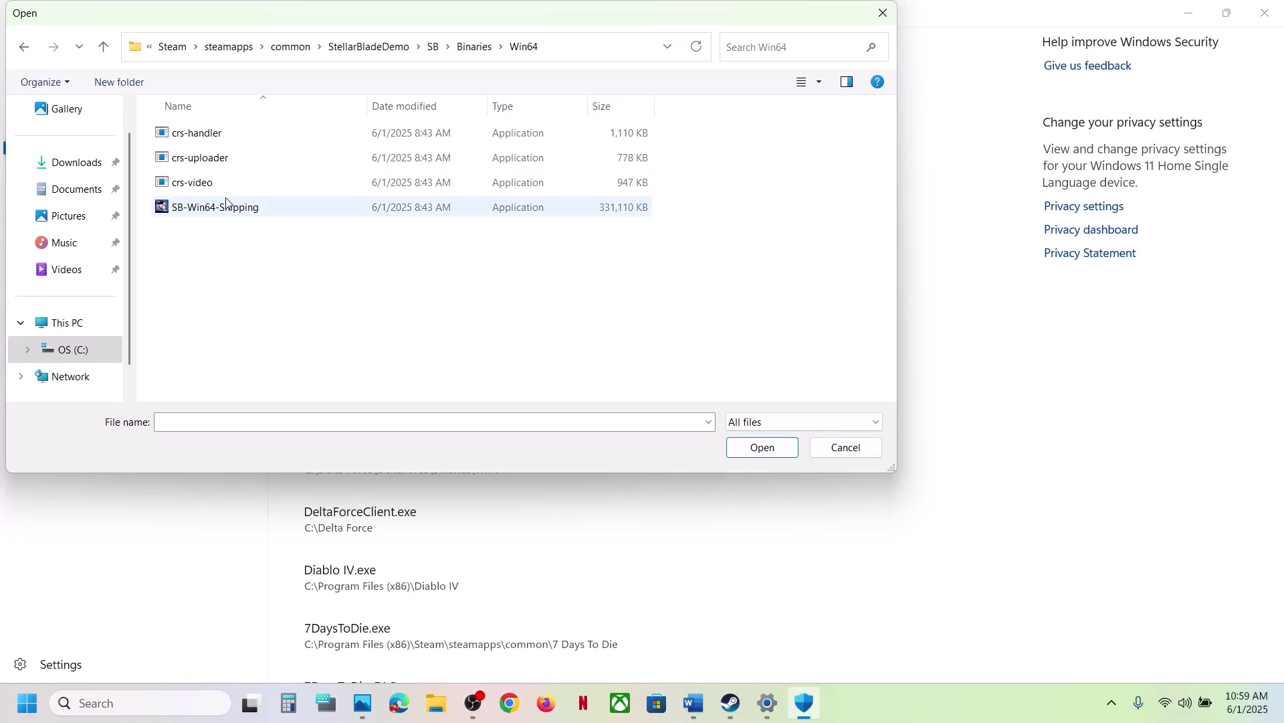
{"action": "left_click", "coordinate": [284, 204]}
{"action": "left_click", "coordinate": [761, 446]}
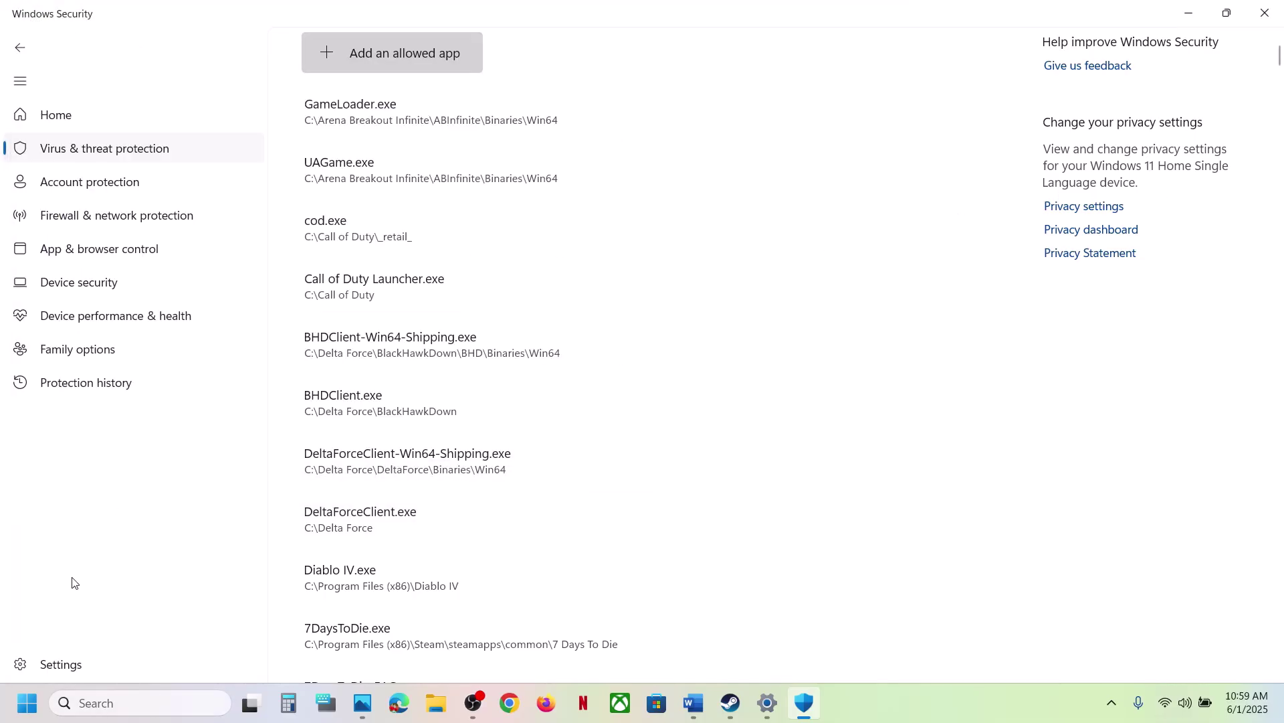
Step: Close Windows Security and Settings, and highlight the Step 3 text about running the game as an administrator in the Word document
{"action": "left_click", "coordinate": [1257, 19]}
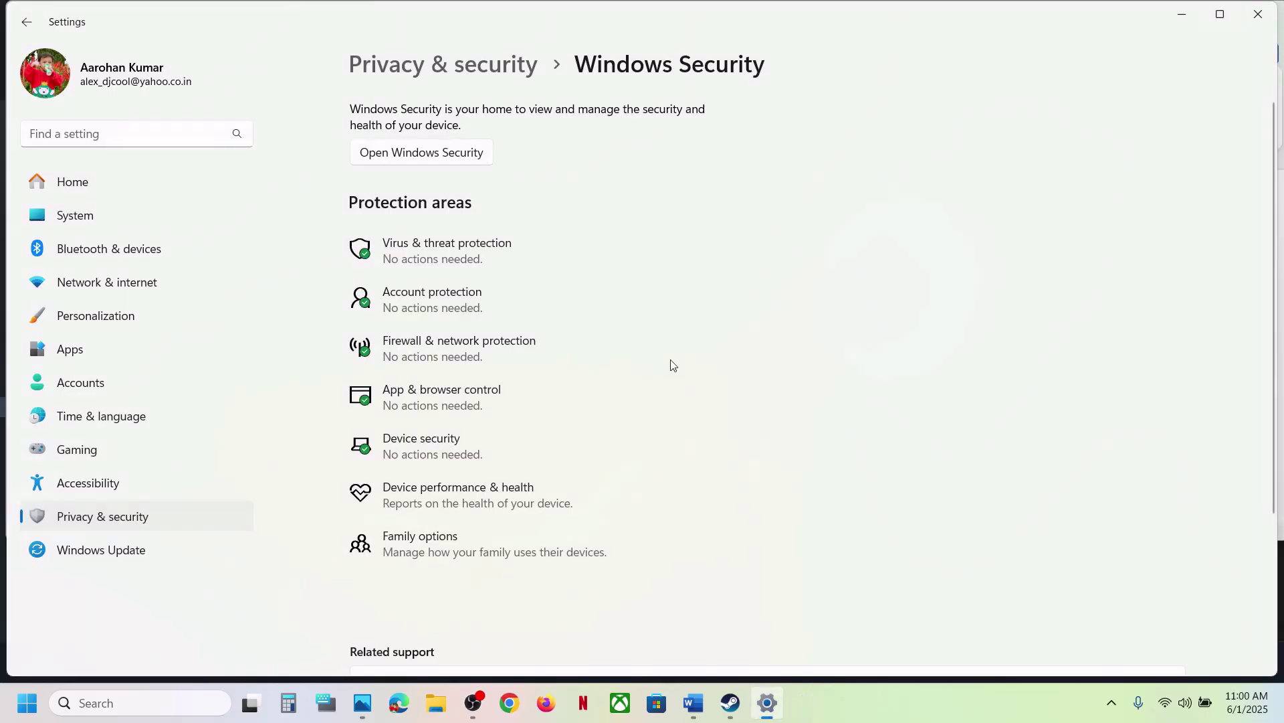
{"action": "left_click", "coordinate": [1258, 15]}
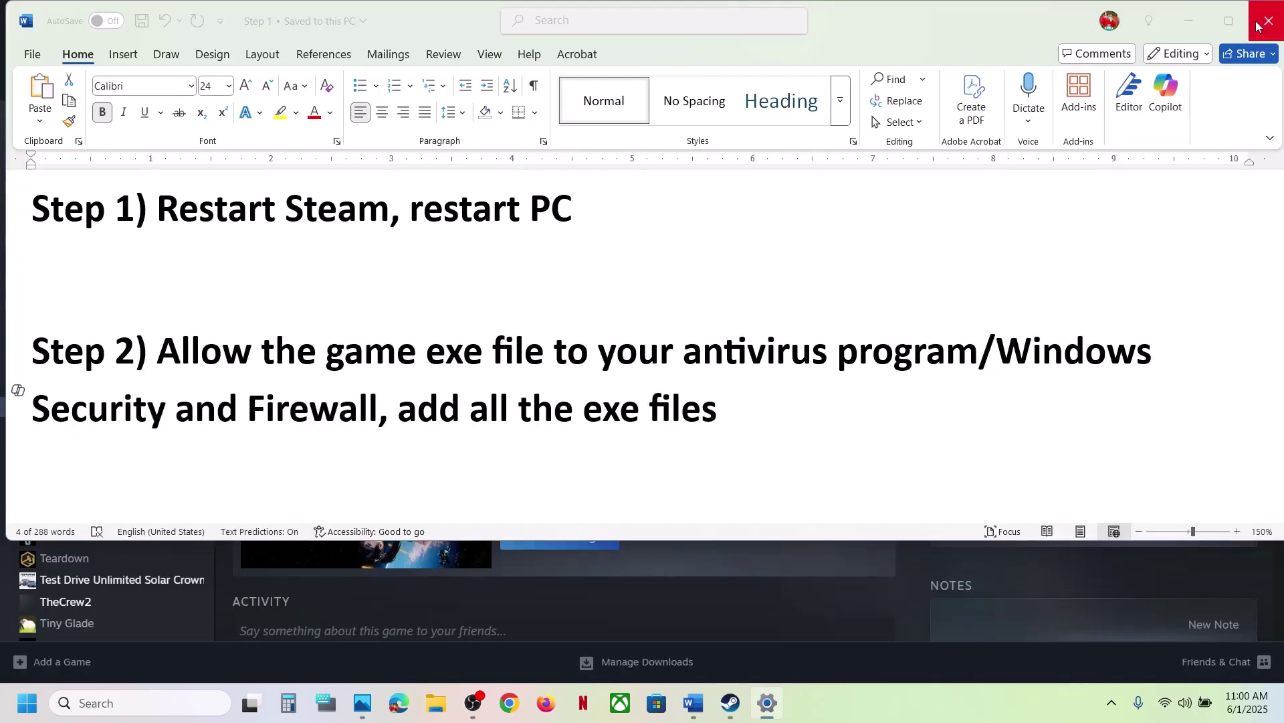
{"action": "scroll", "coordinate": [597, 386], "scroll_direction": "down", "scroll_amount": 3}
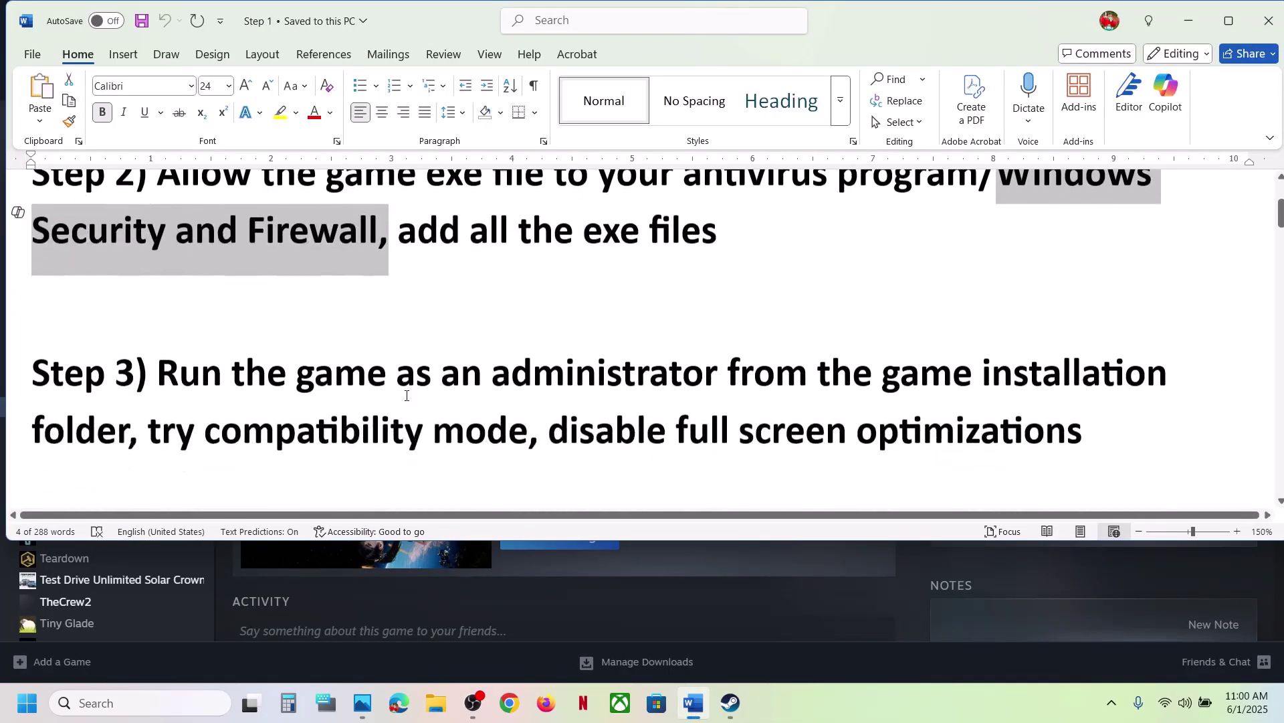
{"action": "left_click_drag", "start_coordinate": [186, 383], "coordinate": [131, 423]}
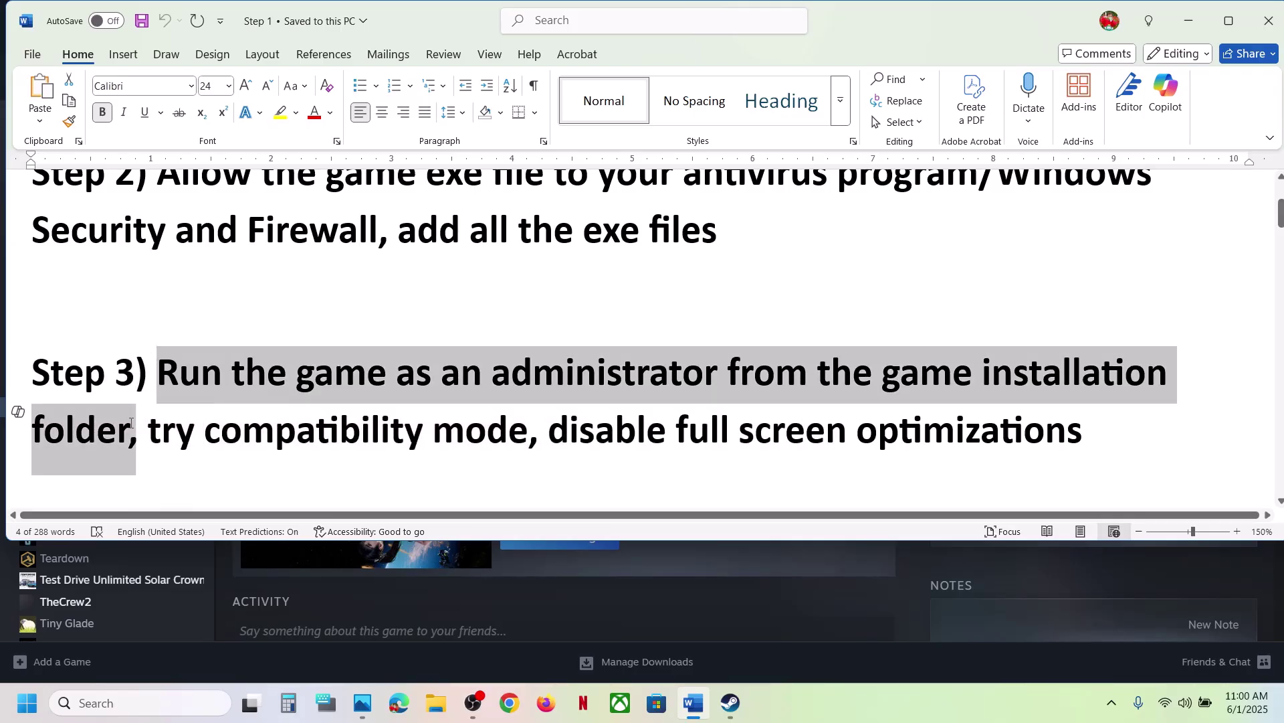
Step: Browse Stellar Blade Demo's local files from the Steam library and select SB-Win64-Shipping in SB\Binaries\Win64
{"action": "left_click", "coordinate": [659, 597]}
{"action": "right_click", "coordinate": [178, 413]}
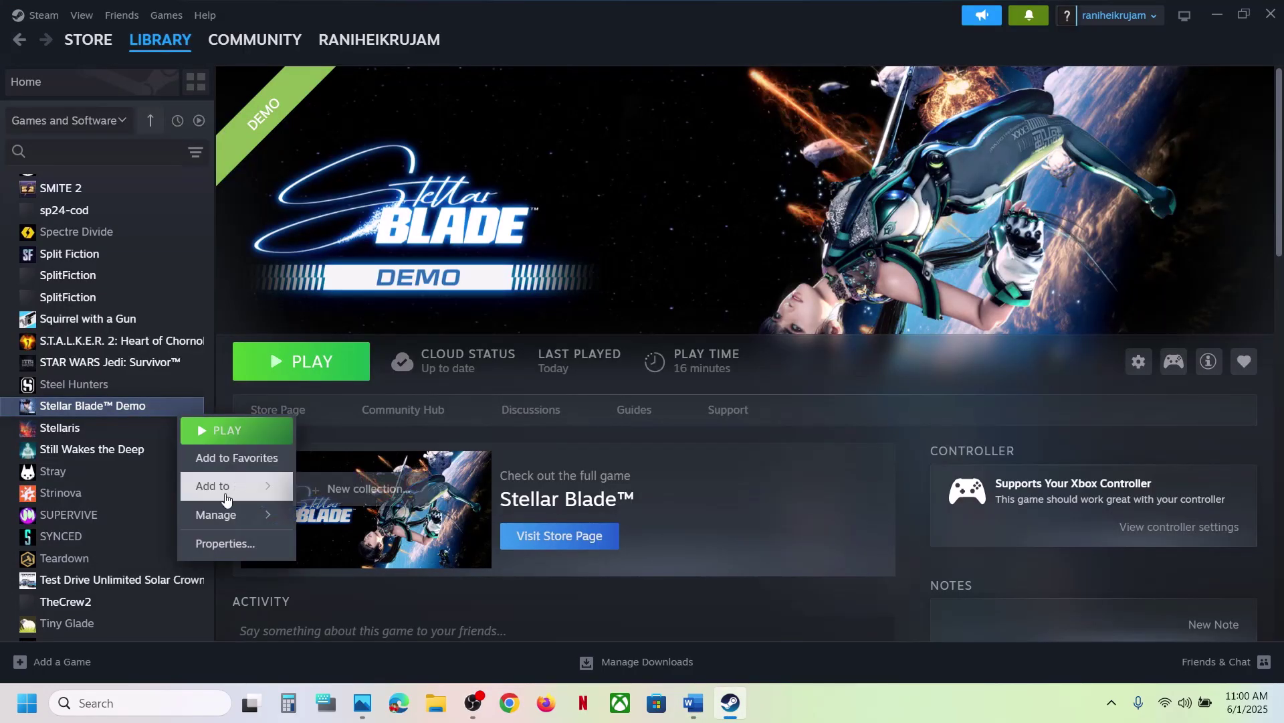
{"action": "mouse_move", "coordinate": [234, 514]}
{"action": "left_click", "coordinate": [356, 373]}
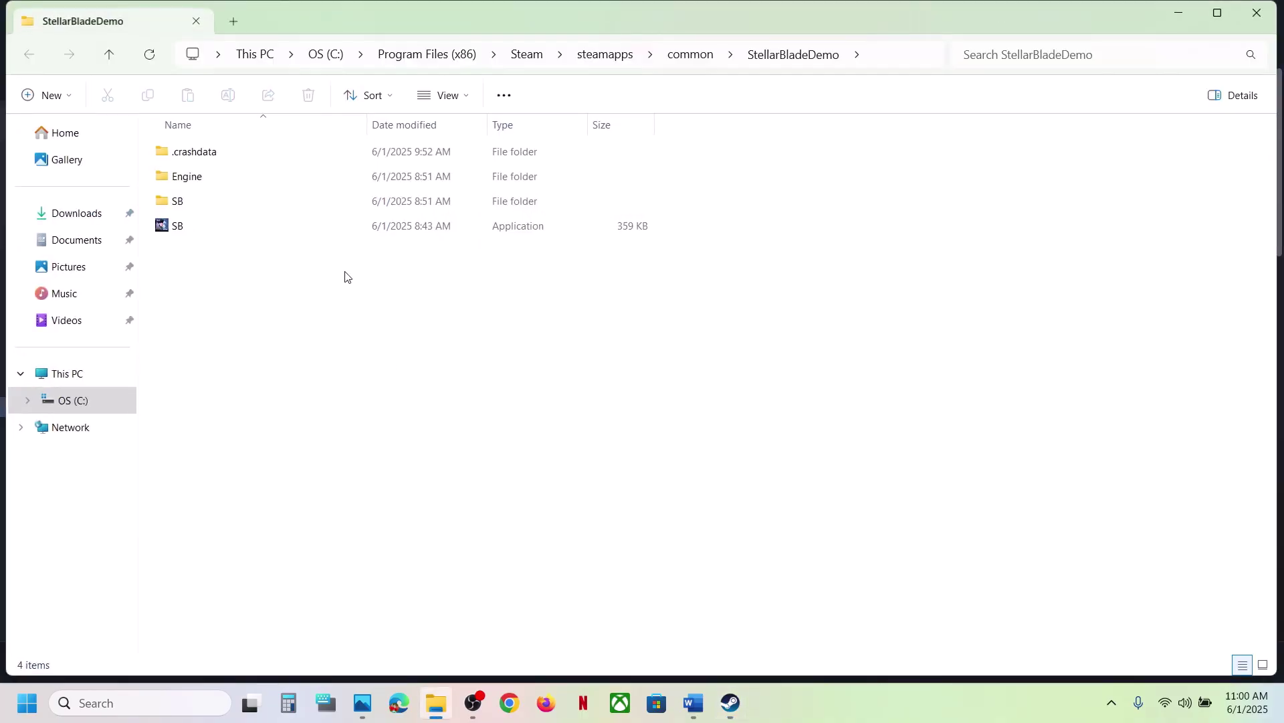
{"action": "left_click", "coordinate": [187, 210]}
{"action": "double_click", "coordinate": [188, 211]}
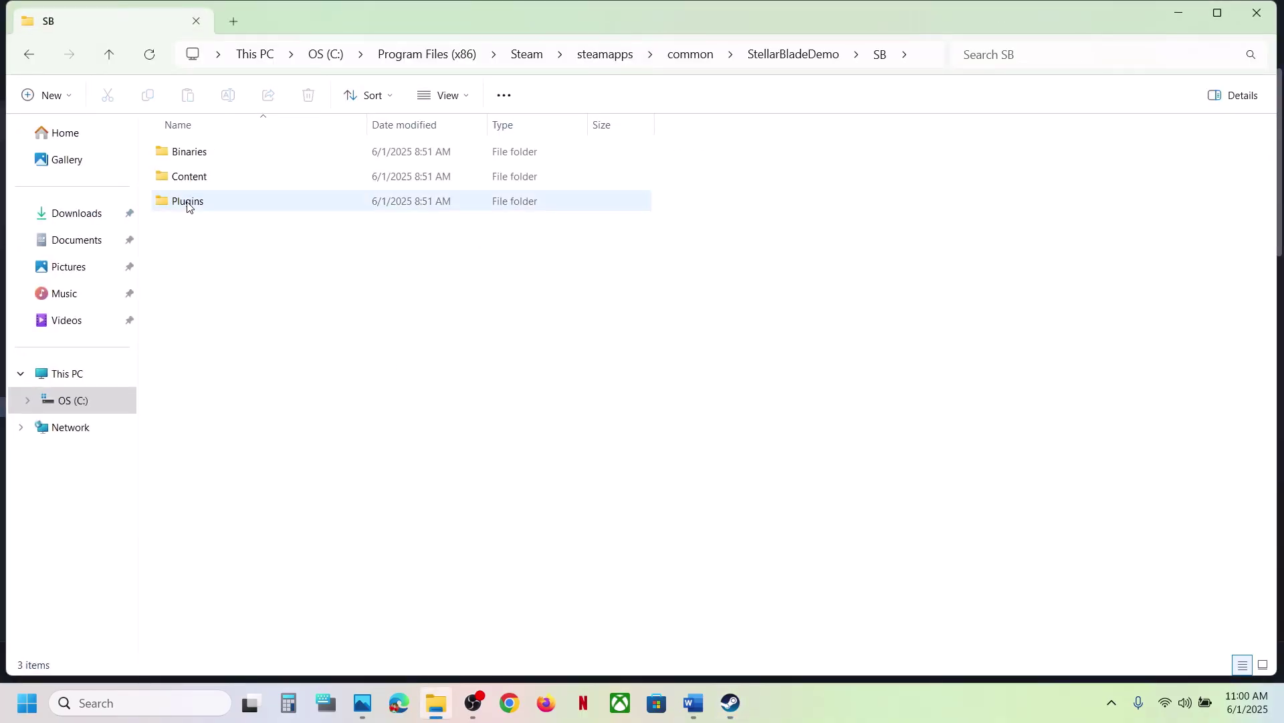
{"action": "double_click", "coordinate": [188, 161]}
{"action": "double_click", "coordinate": [189, 160]}
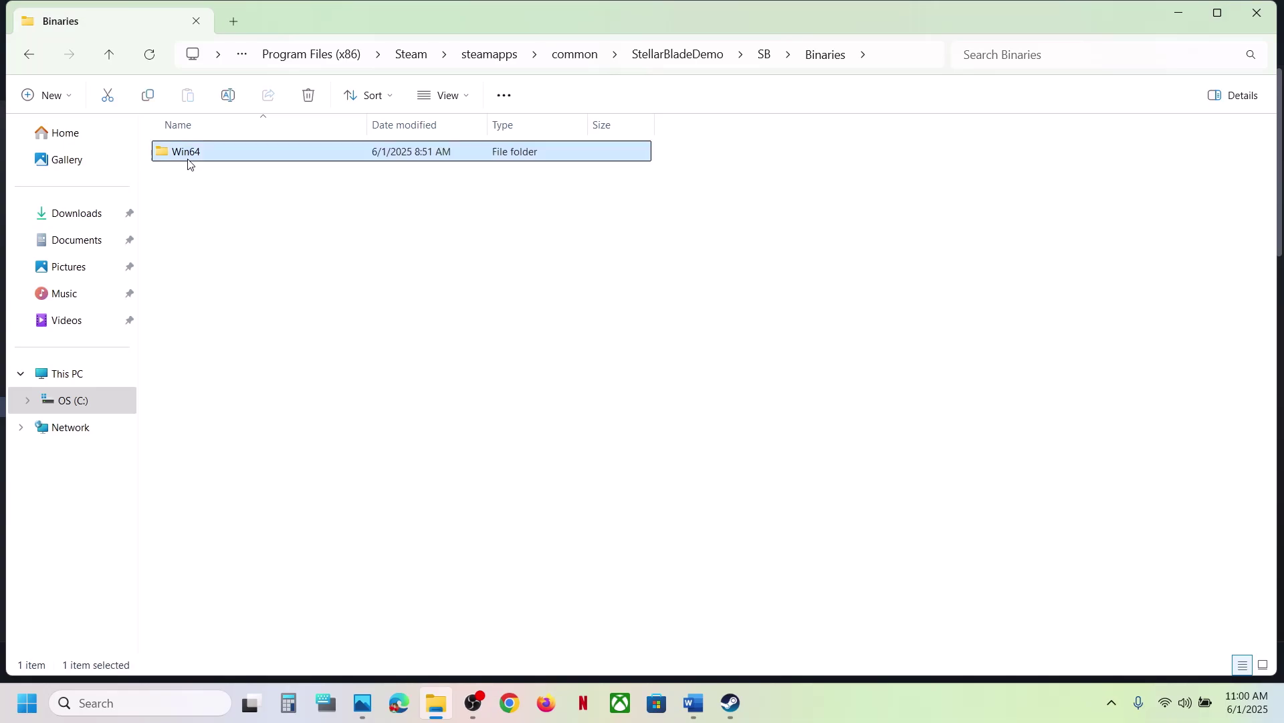
{"action": "left_click", "coordinate": [230, 308]}
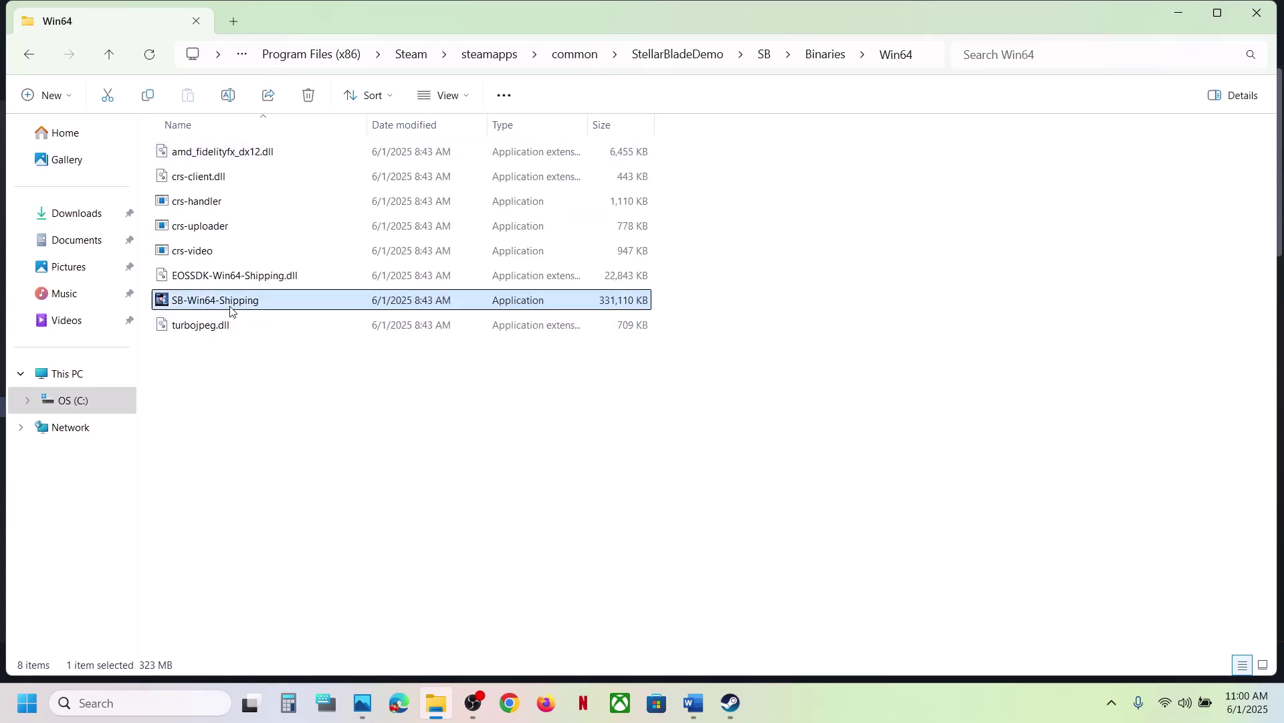
Step: Set SB-Win64-Shipping to run as an administrator in its compatibility properties and apply the change
{"action": "right_click", "coordinate": [294, 306]}
{"action": "left_click", "coordinate": [376, 432]}
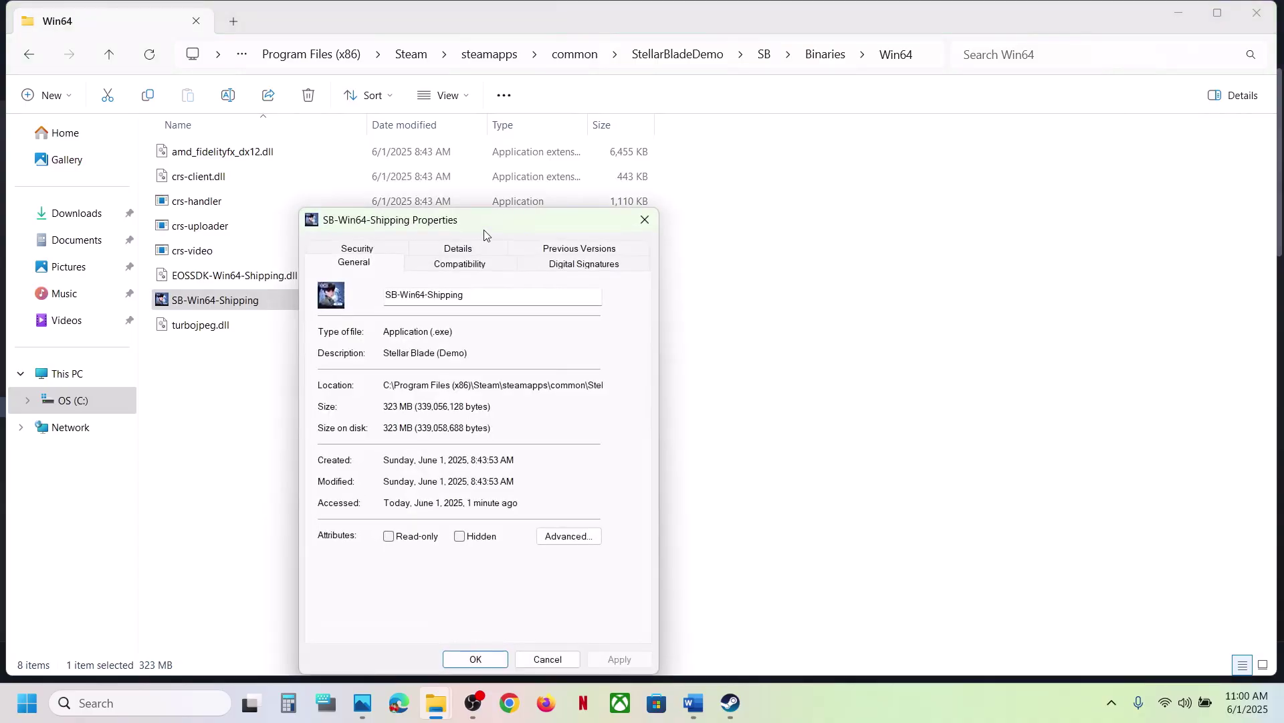
{"action": "left_click", "coordinate": [445, 267]}
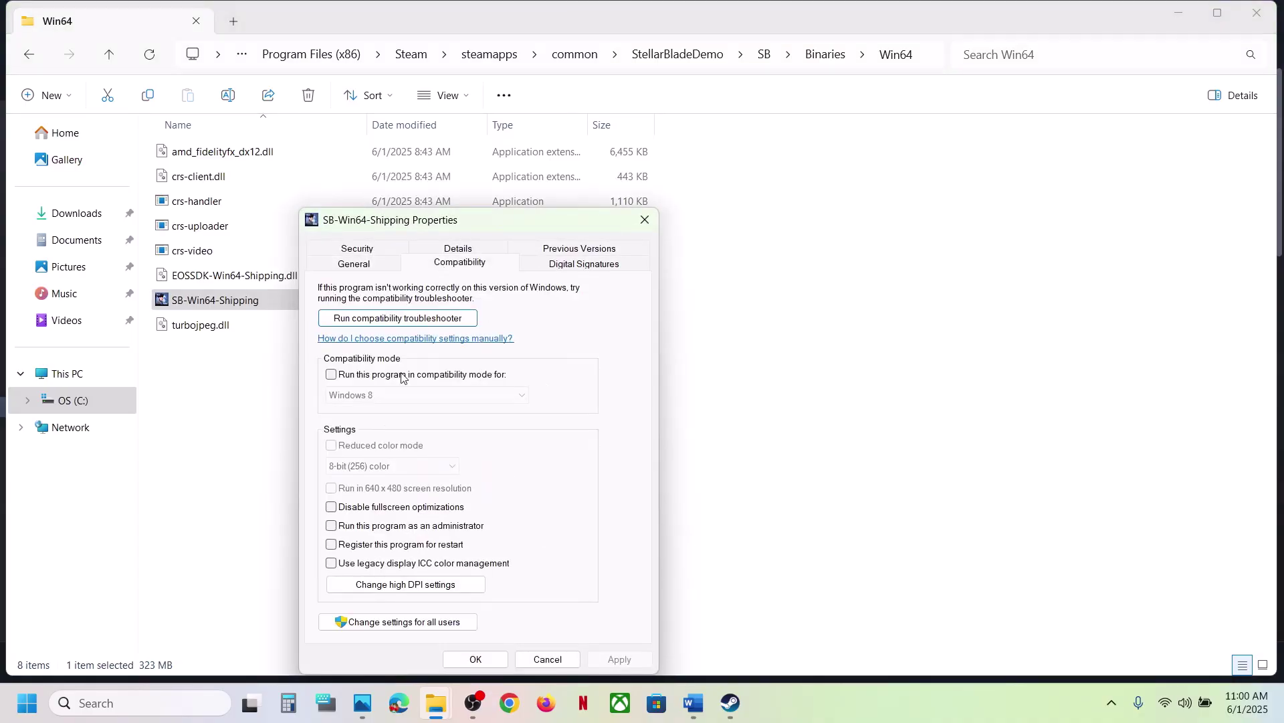
{"action": "left_click", "coordinate": [332, 526]}
{"action": "left_click", "coordinate": [627, 659]}
{"action": "left_click", "coordinate": [476, 659]}
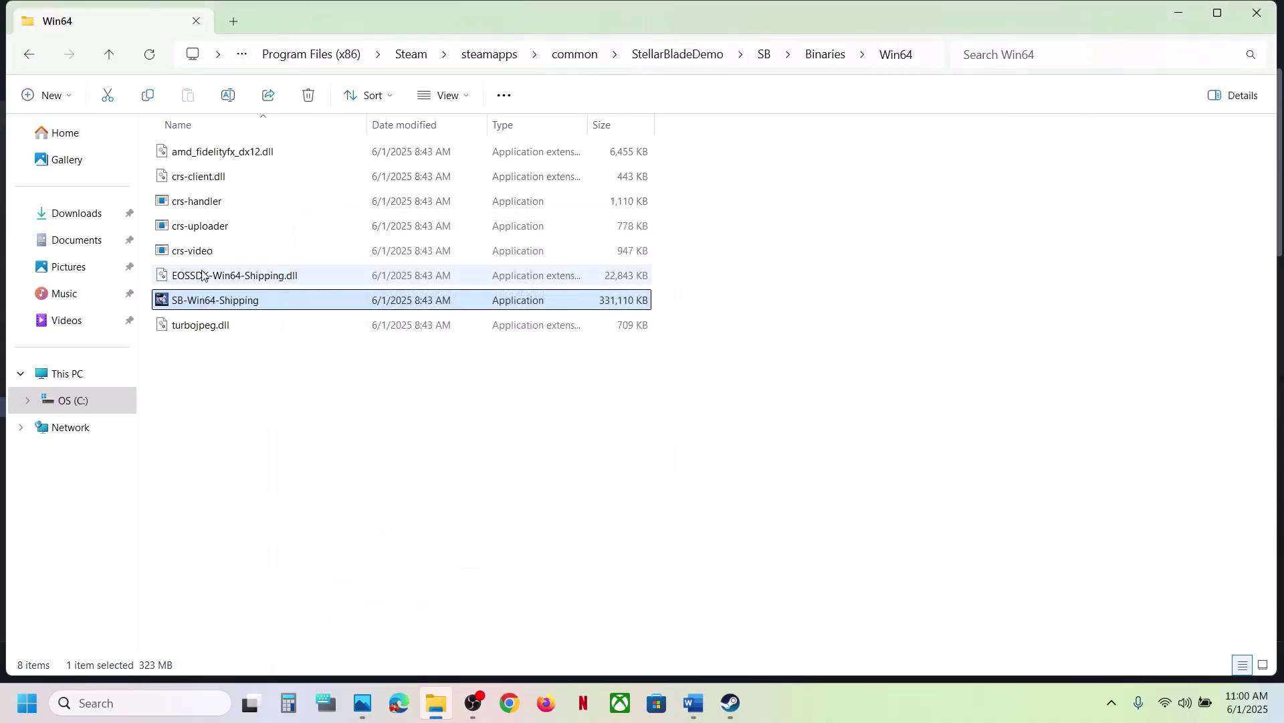
Step: Enable compatibility mode for SB-Win64-Shipping, applying Windows 8 first and switching it to Windows 7
{"action": "right_click", "coordinate": [227, 303]}
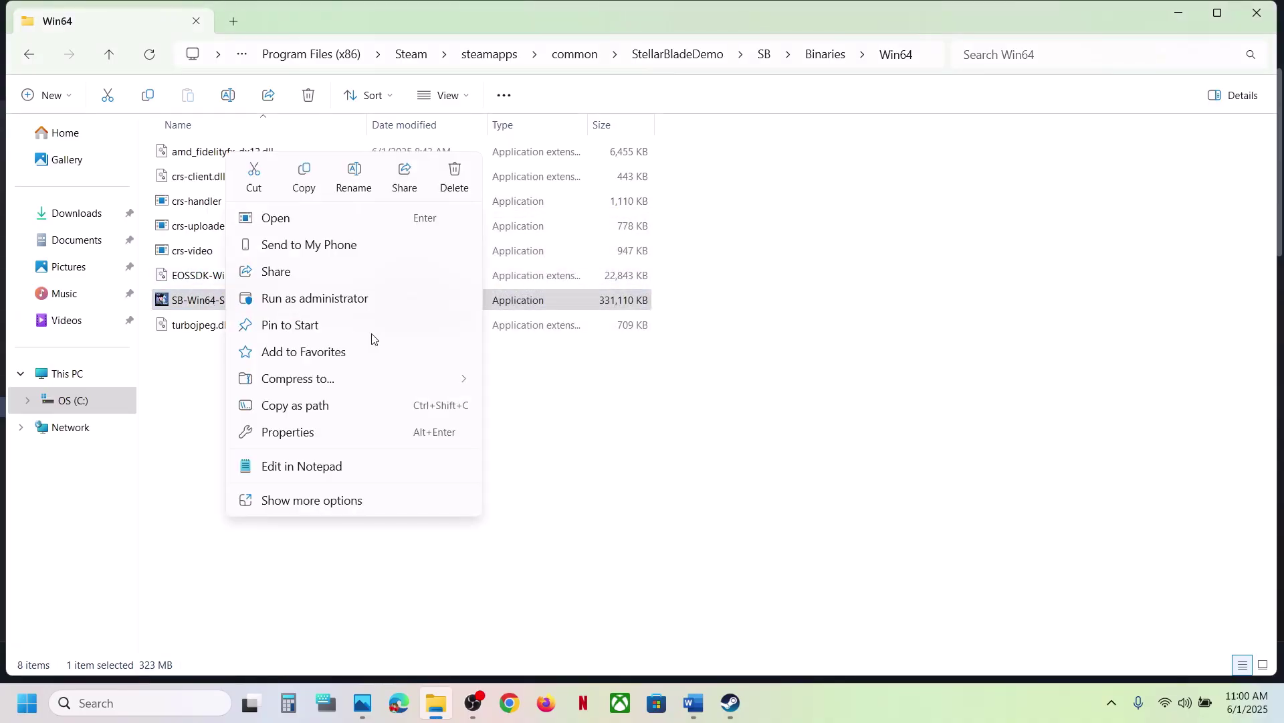
{"action": "left_click", "coordinate": [289, 430]}
{"action": "left_click_drag", "start_coordinate": [407, 228], "coordinate": [475, 148]}
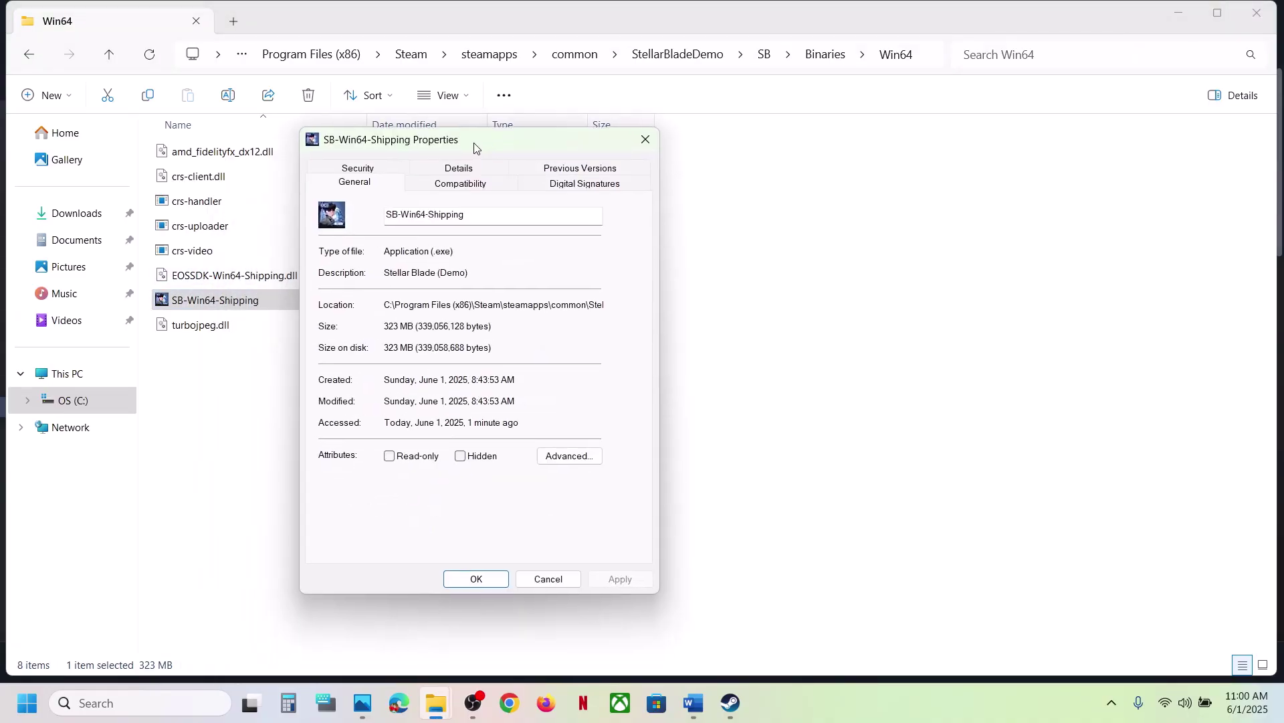
{"action": "left_click", "coordinate": [455, 185]}
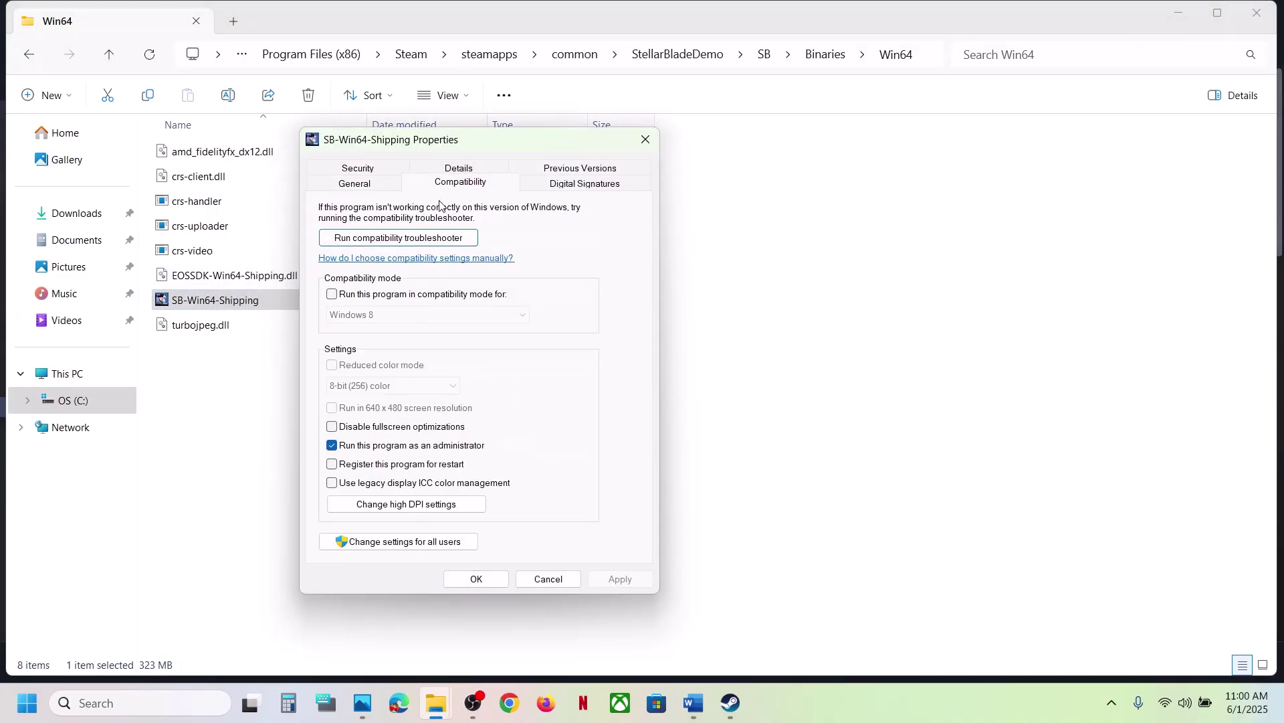
{"action": "left_click", "coordinate": [333, 294]}
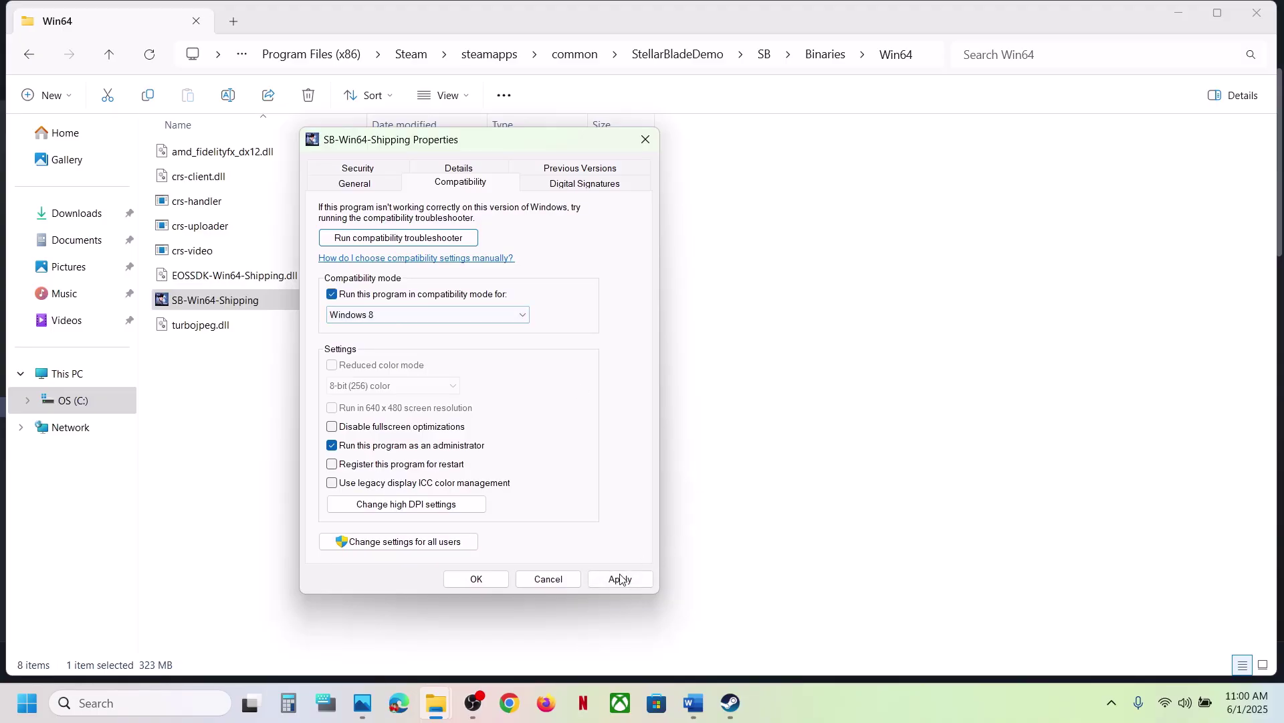
{"action": "left_click", "coordinate": [619, 579]}
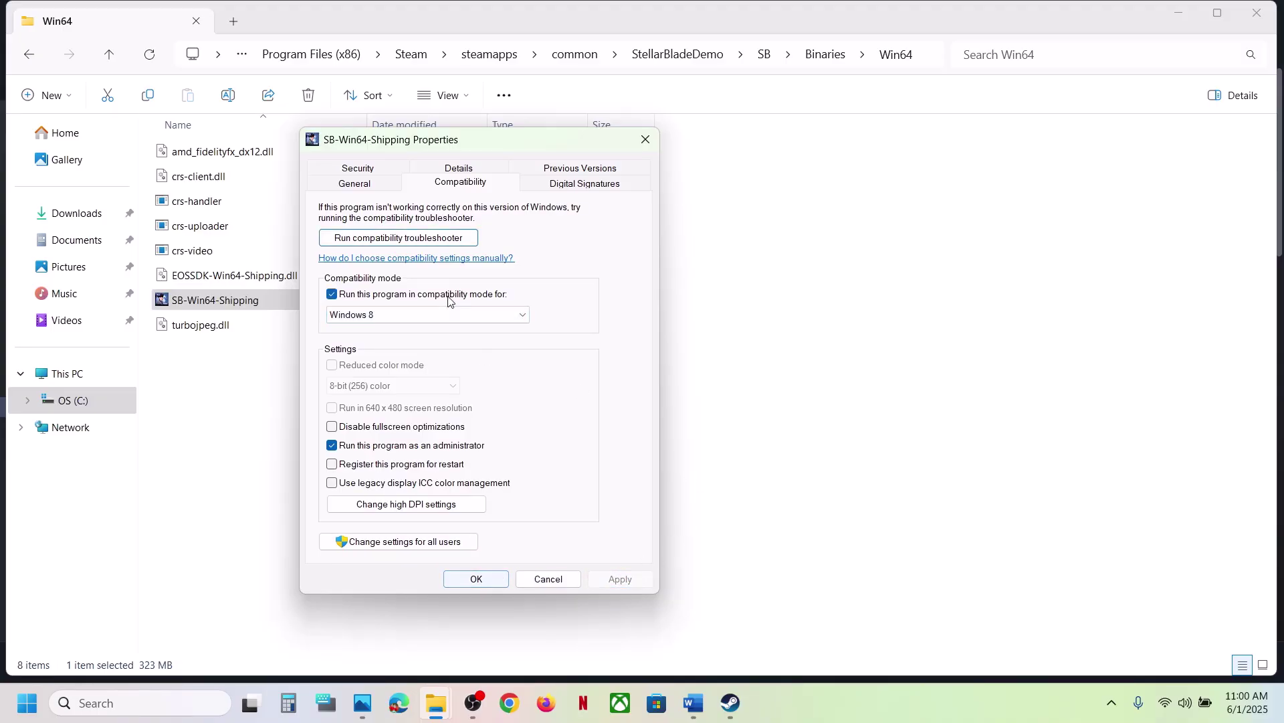
{"action": "left_click", "coordinate": [421, 316]}
{"action": "left_click", "coordinate": [392, 365]}
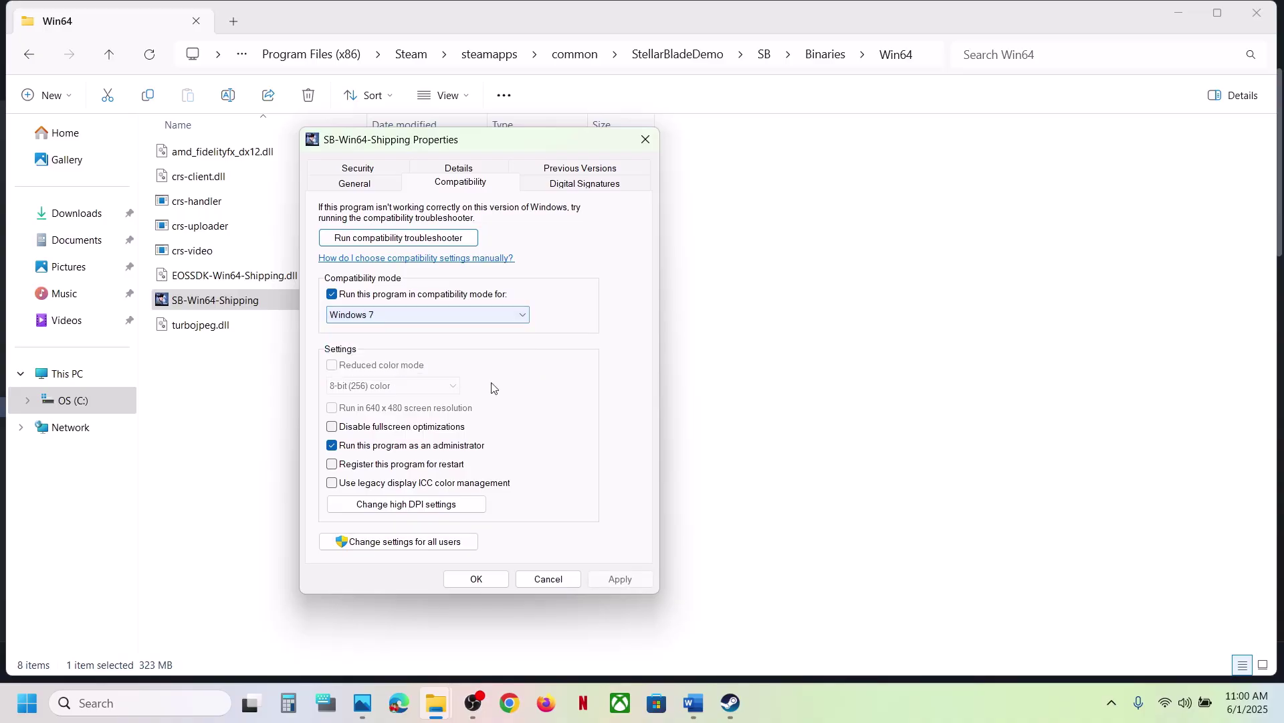
{"action": "left_click", "coordinate": [616, 577]}
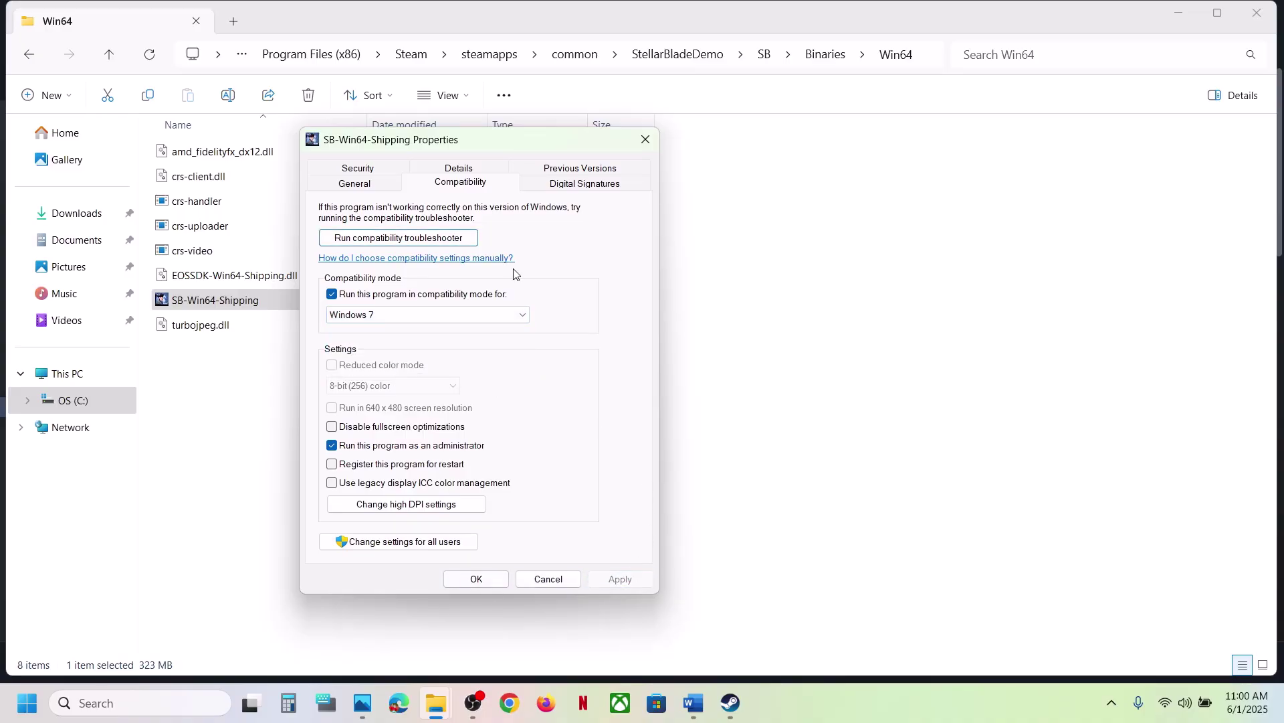
Step: Disable fullscreen optimizations for SB-Win64-Shipping and save the properties
{"action": "left_click", "coordinate": [331, 427]}
{"action": "left_click", "coordinate": [612, 578]}
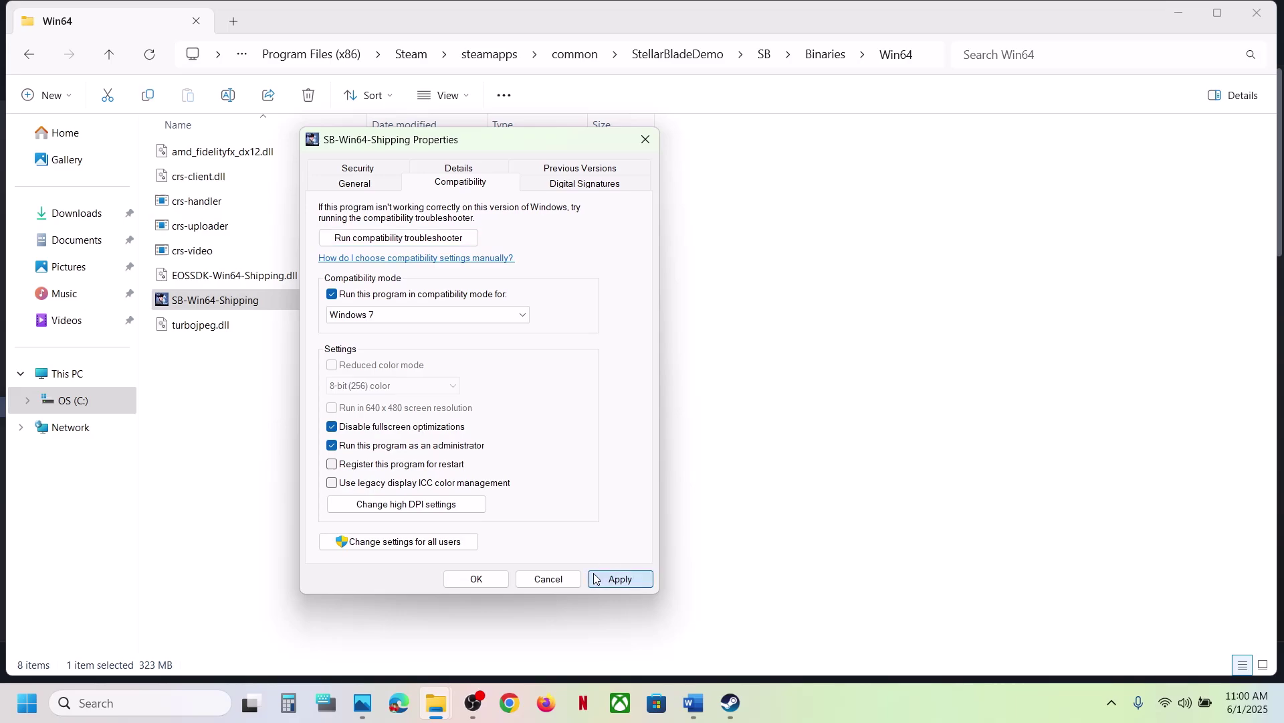
{"action": "left_click", "coordinate": [496, 586]}
Step: Turn off compatibility mode, disabled fullscreen optimizations and run as administrator for SB-Win64-Shipping, and save the properties
{"action": "right_click", "coordinate": [264, 309]}
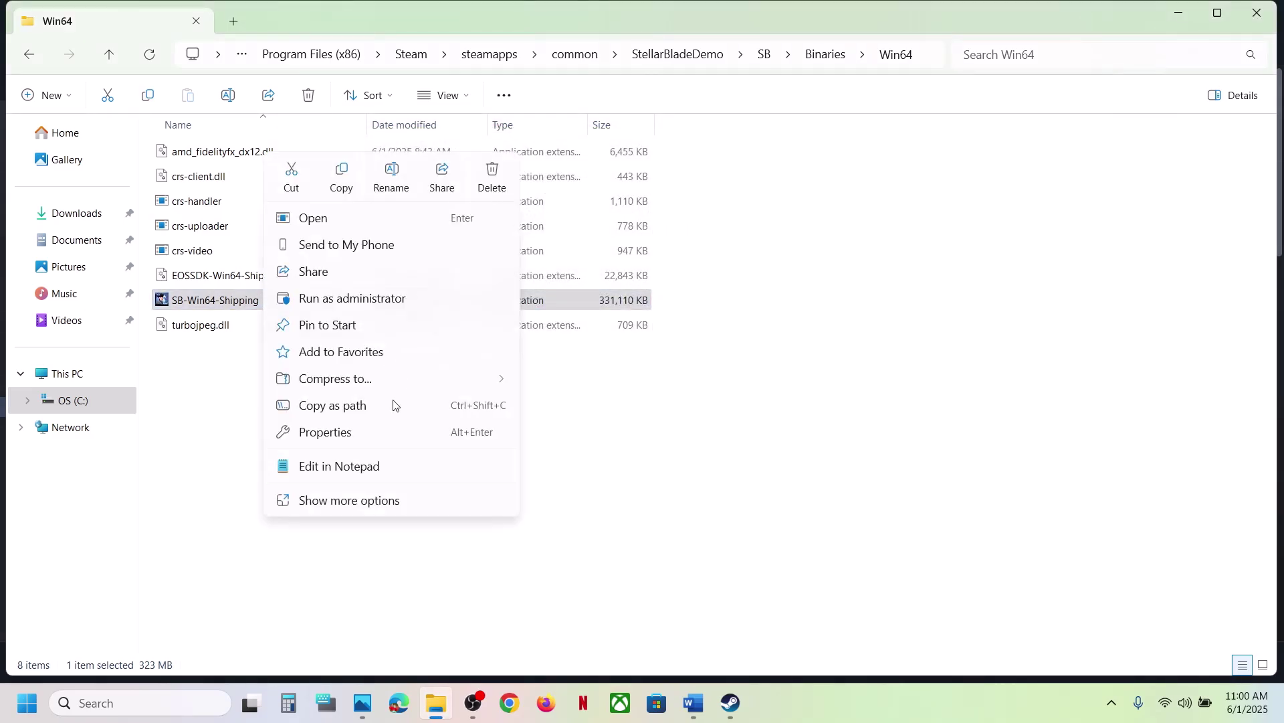
{"action": "left_click", "coordinate": [342, 432]}
{"action": "left_click", "coordinate": [435, 267]}
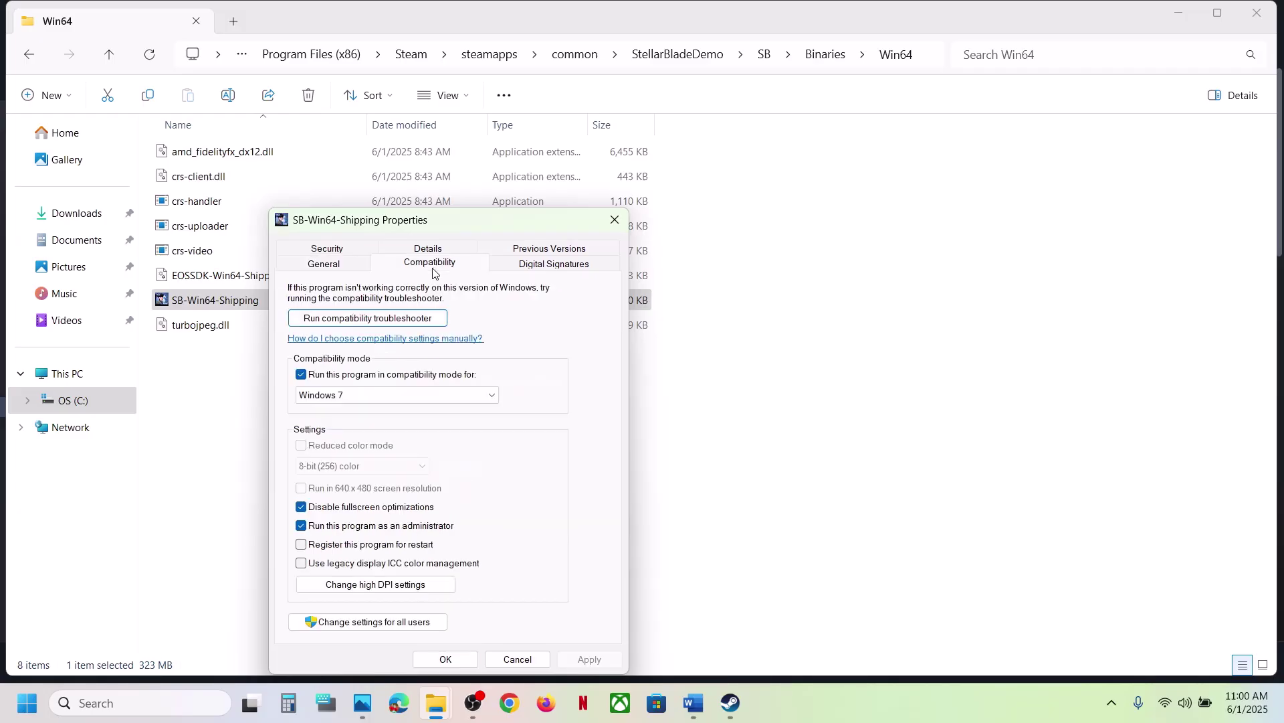
{"action": "left_click", "coordinate": [302, 376]}
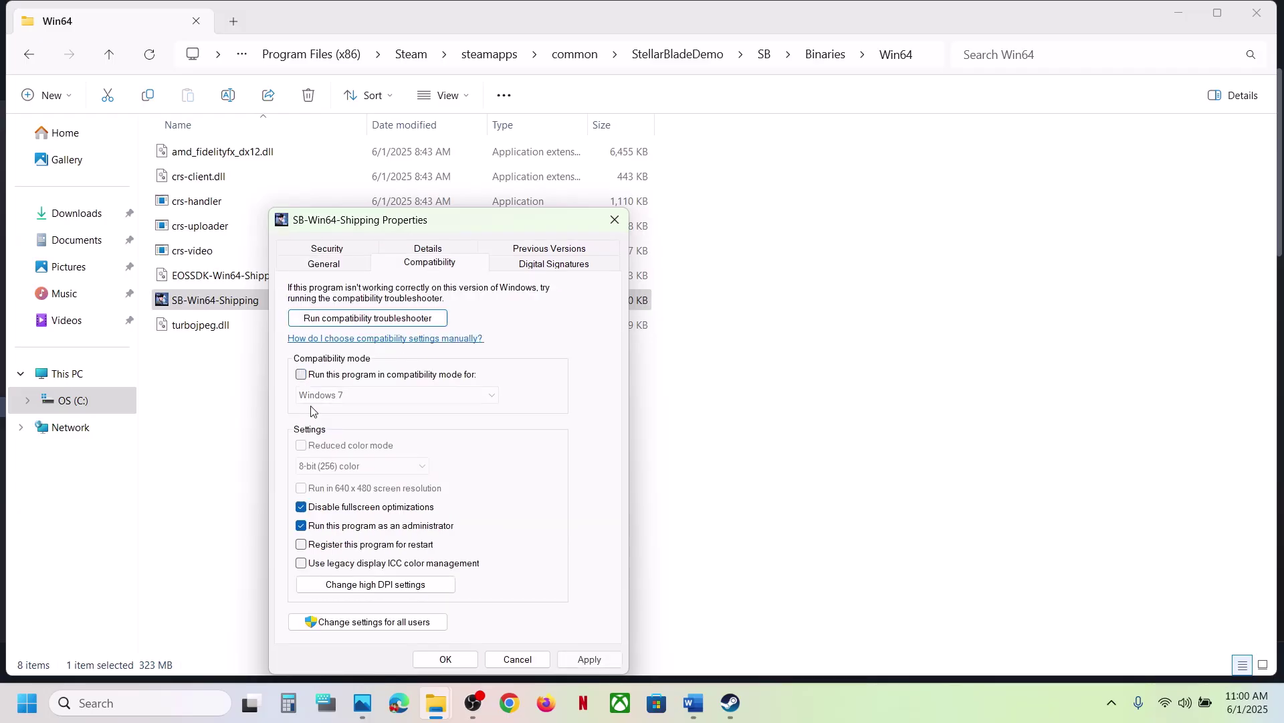
{"action": "left_click", "coordinate": [302, 507]}
{"action": "left_click", "coordinate": [301, 526]}
{"action": "left_click", "coordinate": [590, 659]}
{"action": "left_click", "coordinate": [454, 661]}
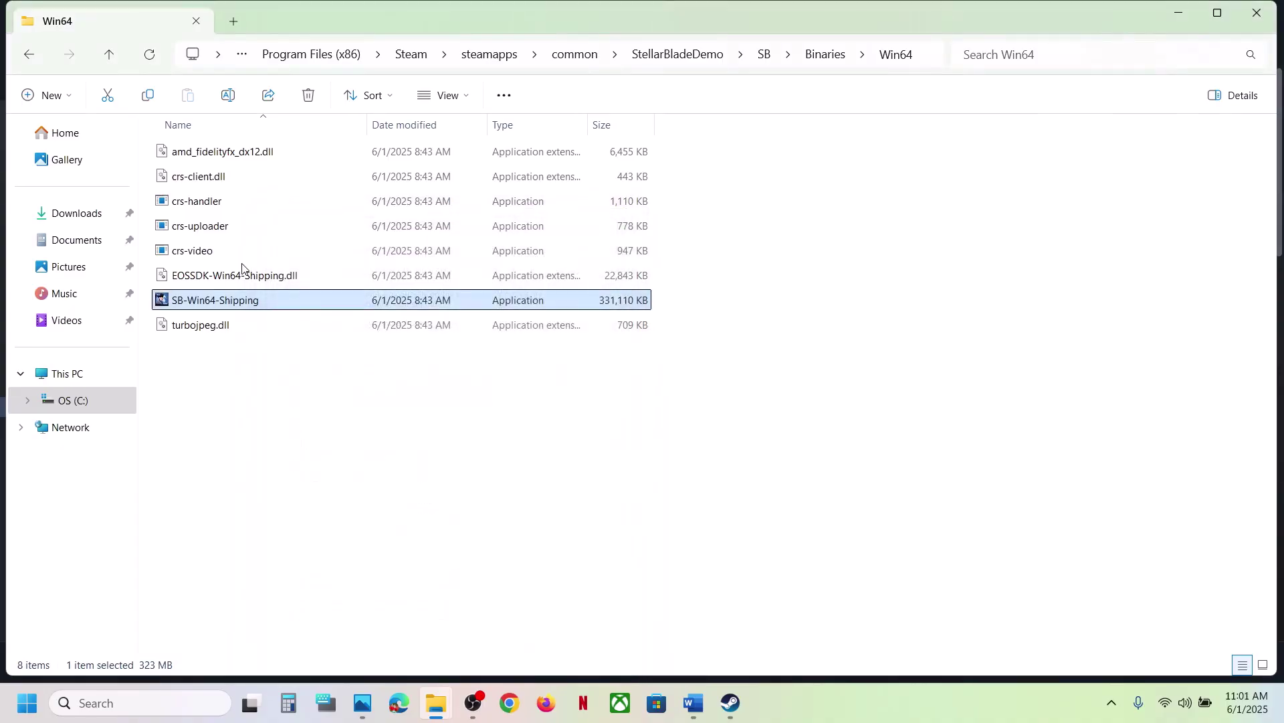
Step: Go back up from the Win64 folder to the StellarBladeDemo folder
{"action": "left_click", "coordinate": [110, 61]}
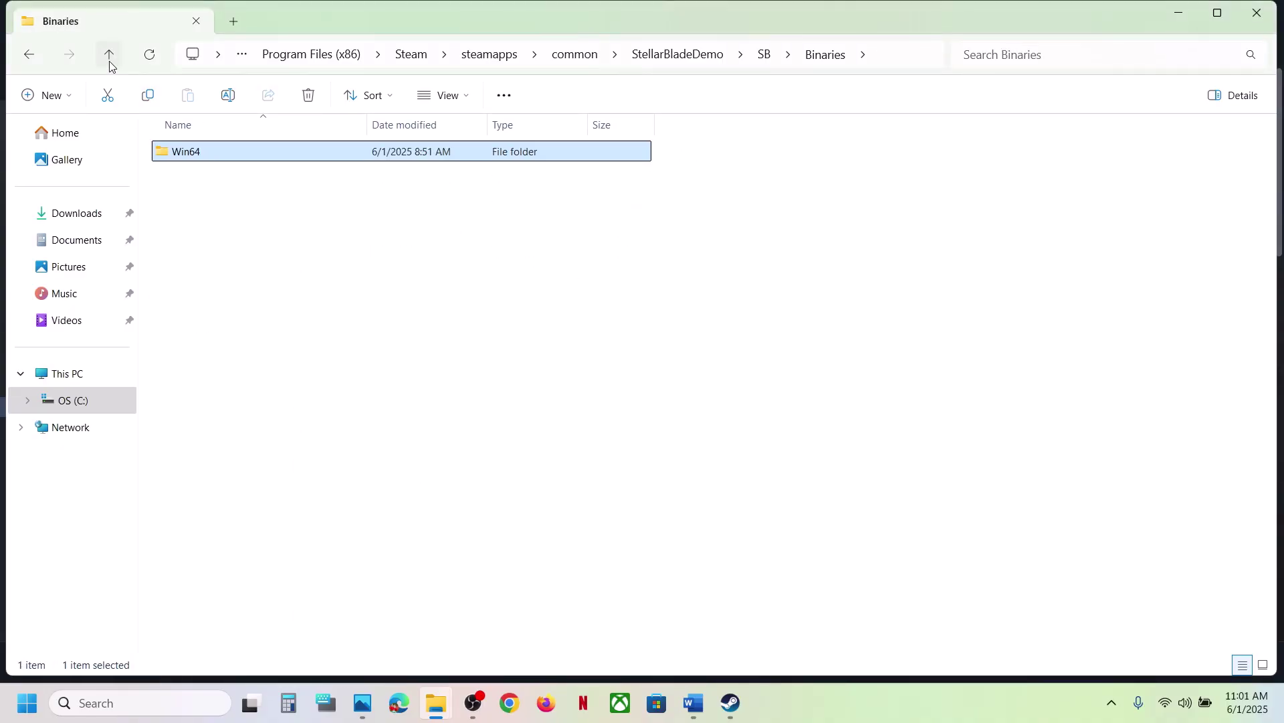
{"action": "left_click", "coordinate": [110, 61]}
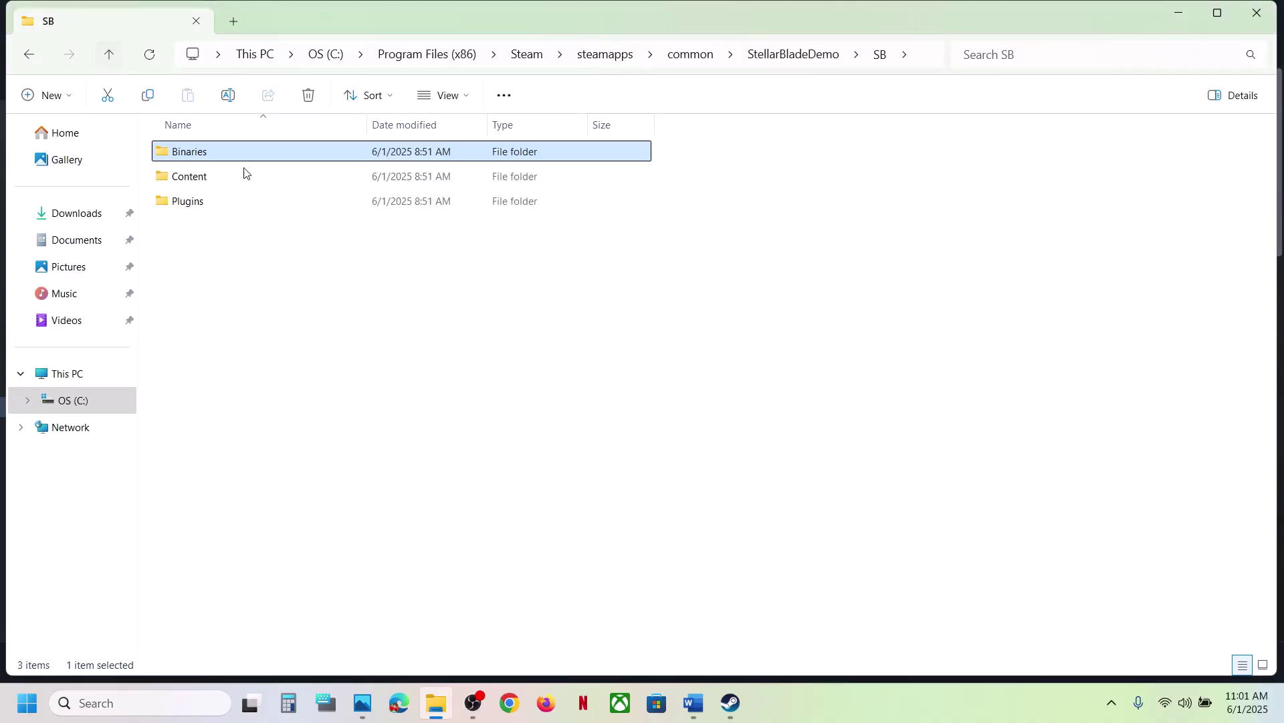
{"action": "left_click", "coordinate": [110, 50]}
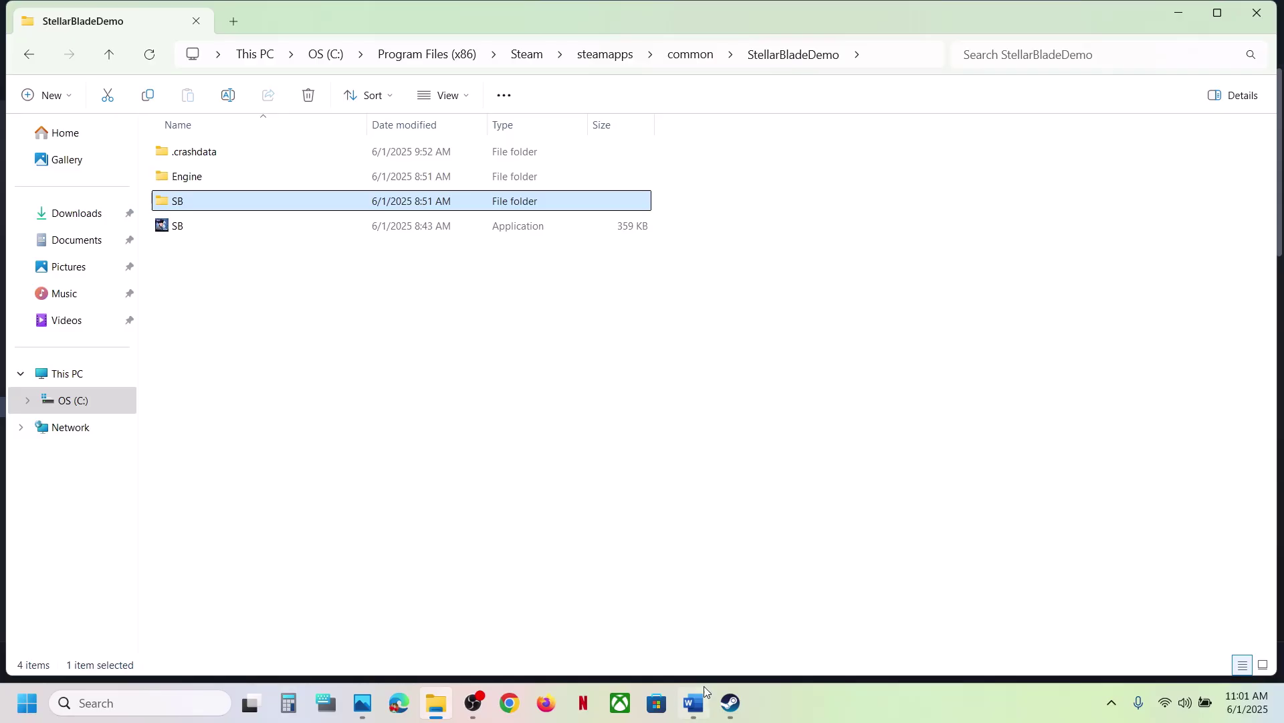
Step: Return to the Word document and highlight the Step 4 text about trying -dx11/-dx12 in launch options
{"action": "left_click", "coordinate": [730, 702]}
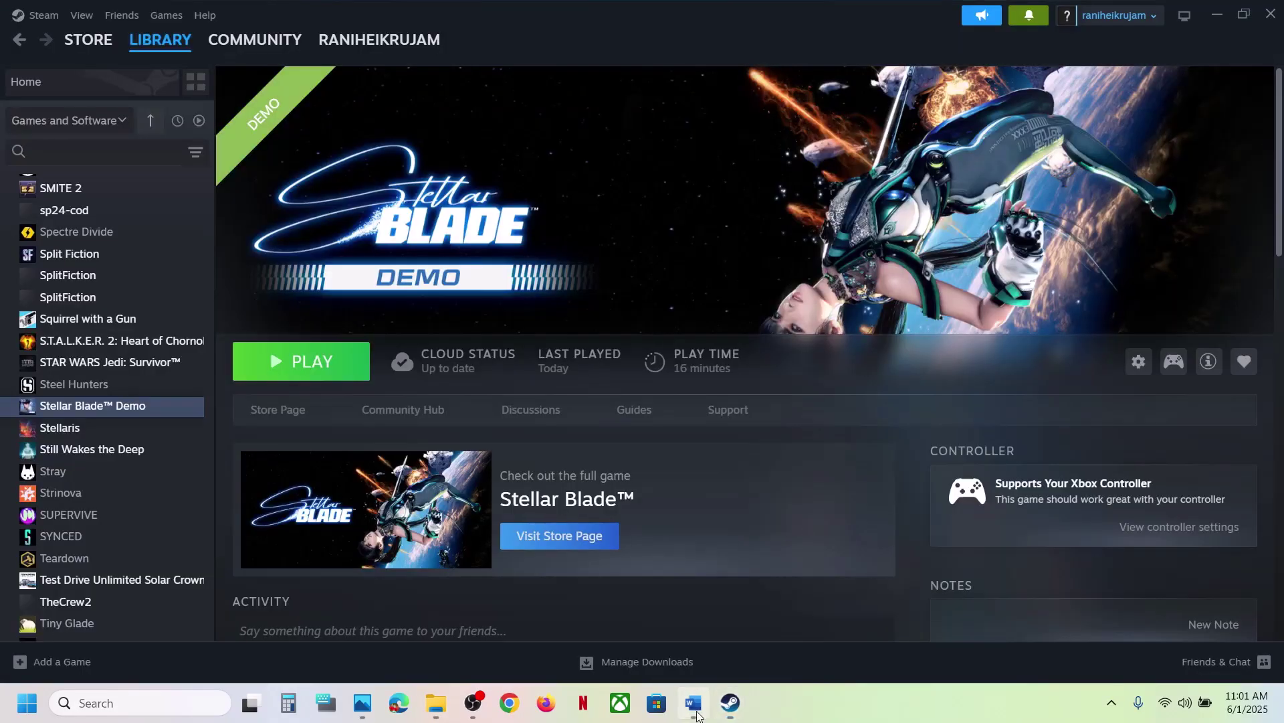
{"action": "left_click", "coordinate": [694, 703]}
{"action": "scroll", "coordinate": [590, 424], "scroll_direction": "down", "scroll_amount": 2}
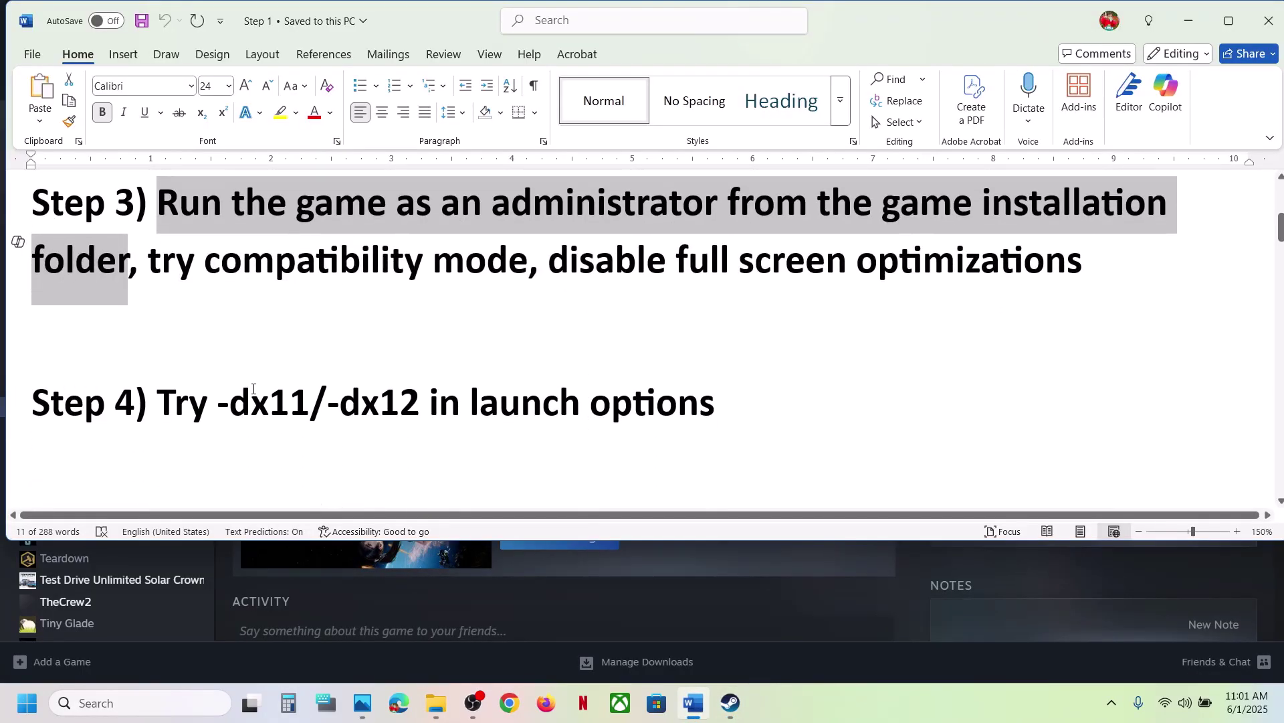
{"action": "left_click_drag", "start_coordinate": [253, 389], "coordinate": [585, 403]}
Step: Switch to Steam, set the Stellar Blade Demo launch options to -dx11 and close its properties
{"action": "left_click", "coordinate": [855, 606]}
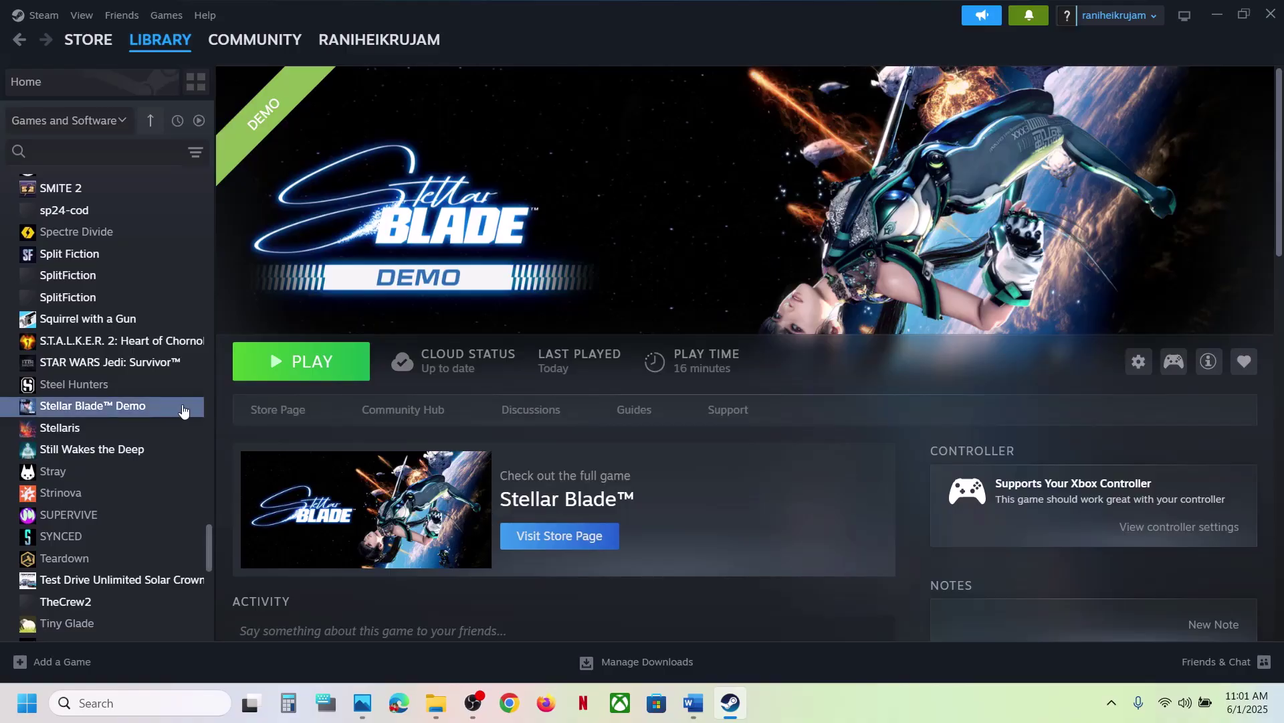
{"action": "right_click", "coordinate": [183, 410]}
{"action": "left_click", "coordinate": [226, 534]}
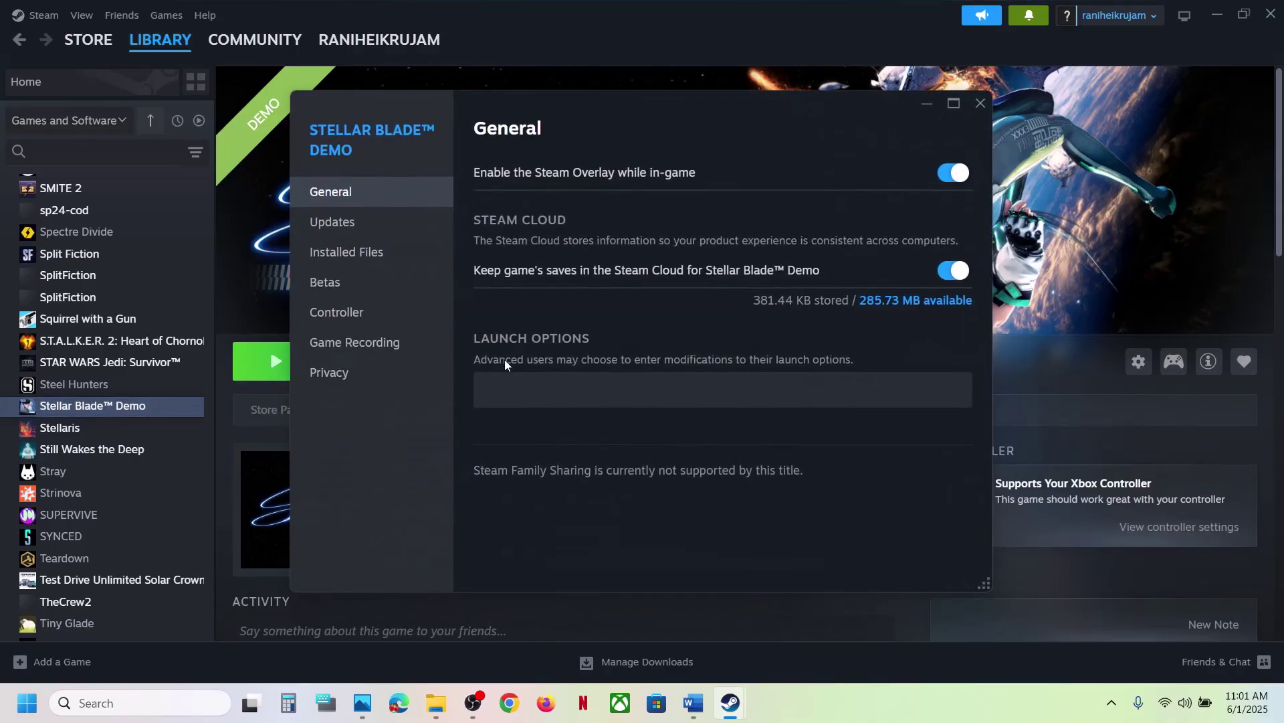
{"action": "left_click", "coordinate": [503, 385]}
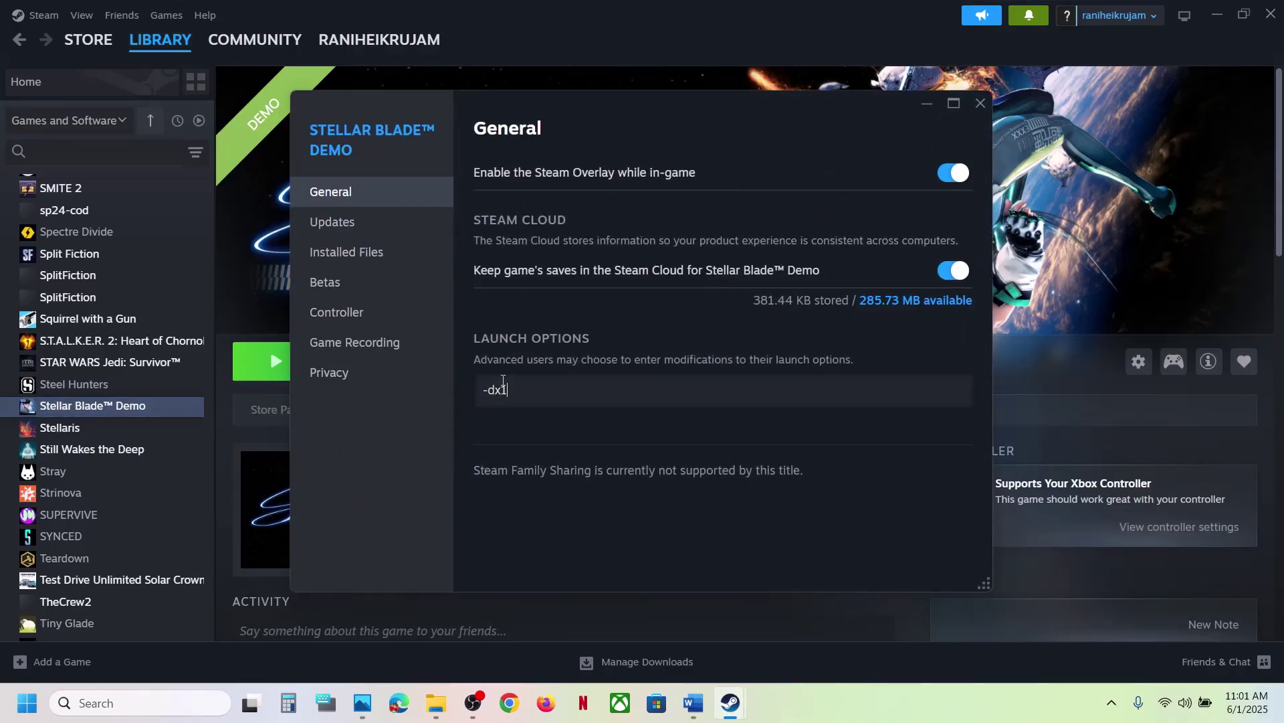
{"action": "left_click", "coordinate": [676, 458]}
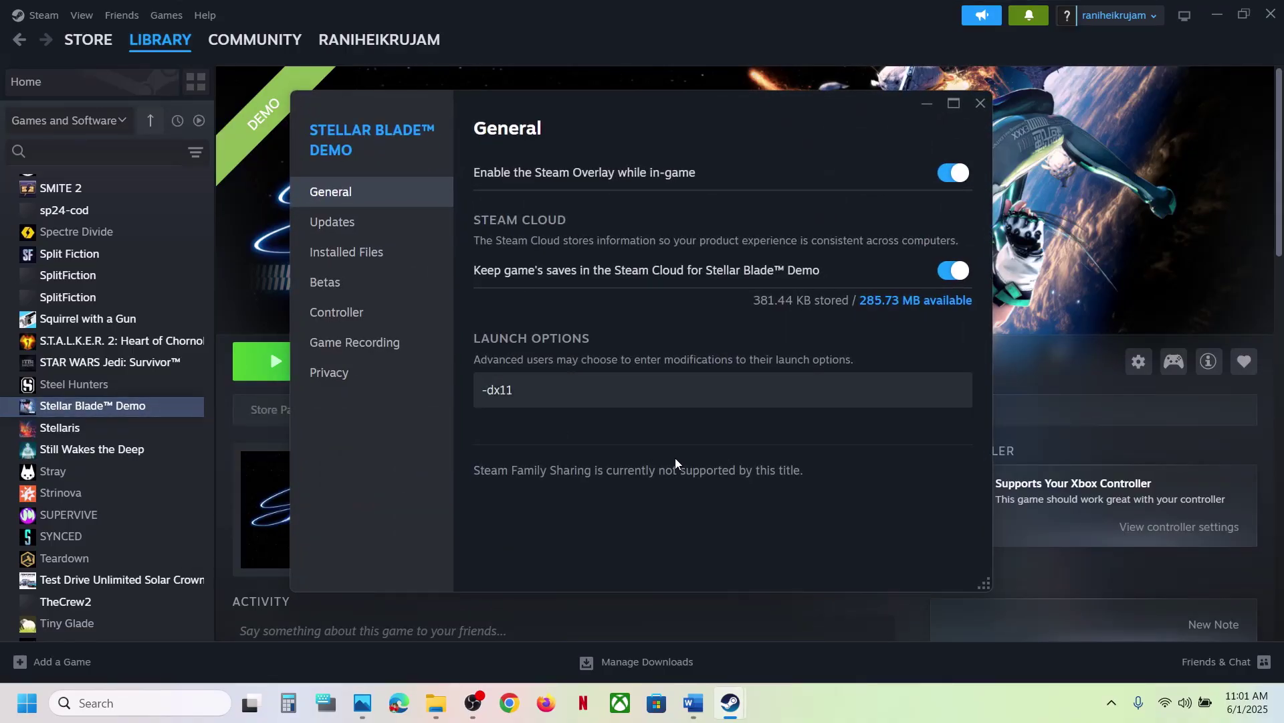
{"action": "left_click", "coordinate": [979, 105]}
Step: Reopen the Stellar Blade Demo properties and replace the launch option with -dx12
{"action": "right_click", "coordinate": [127, 413]}
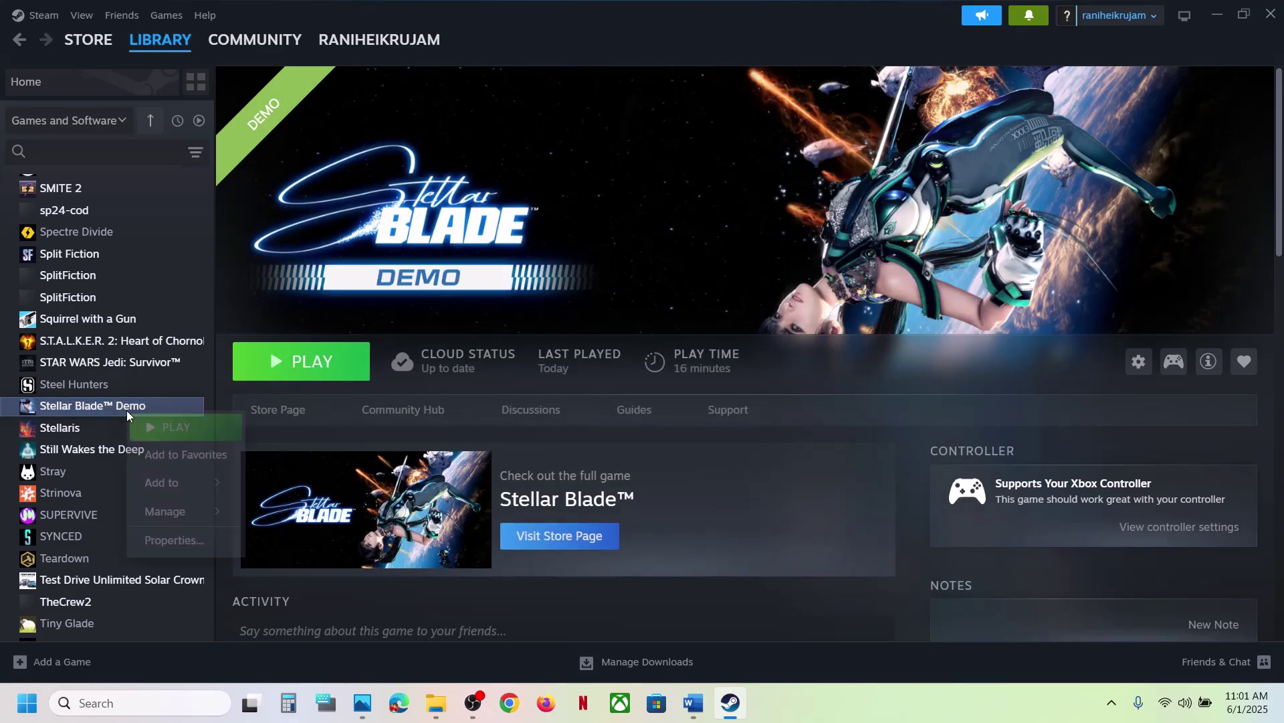
{"action": "left_click", "coordinate": [174, 539]}
{"action": "left_click", "coordinate": [559, 397]}
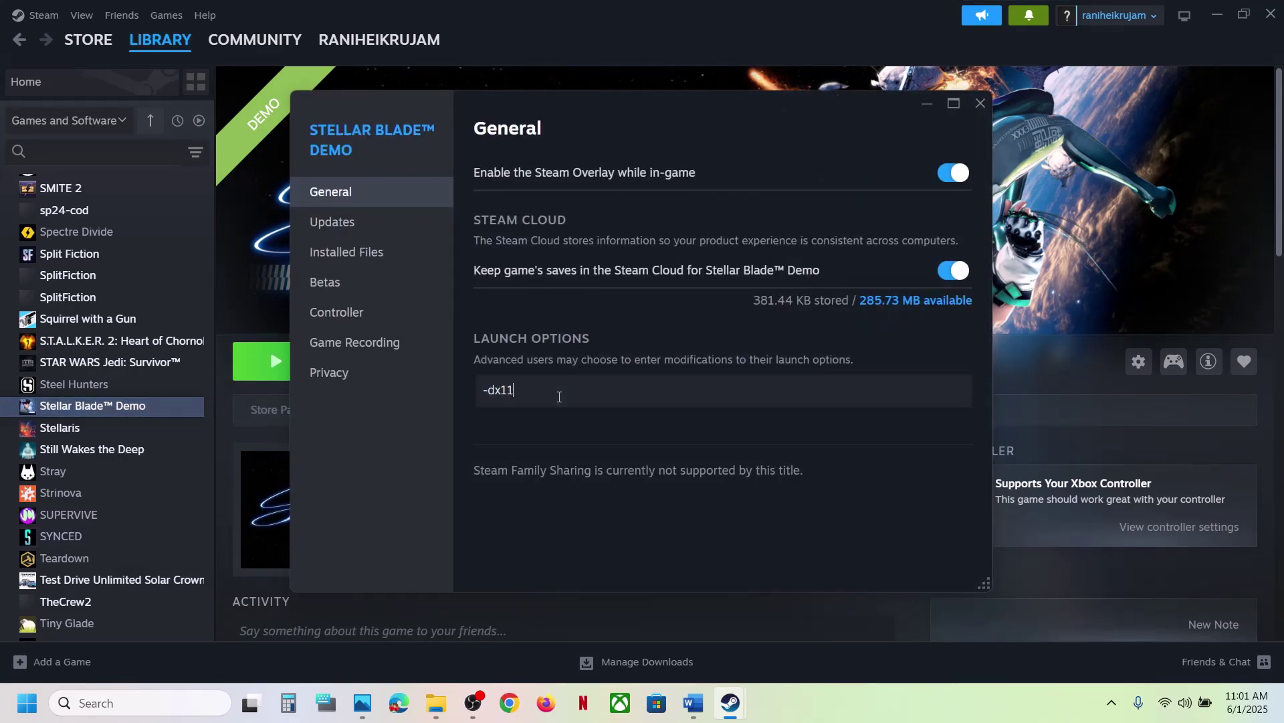
{"action": "key", "text": "ctrl+a"}
{"action": "type", "text": "-dx12"}
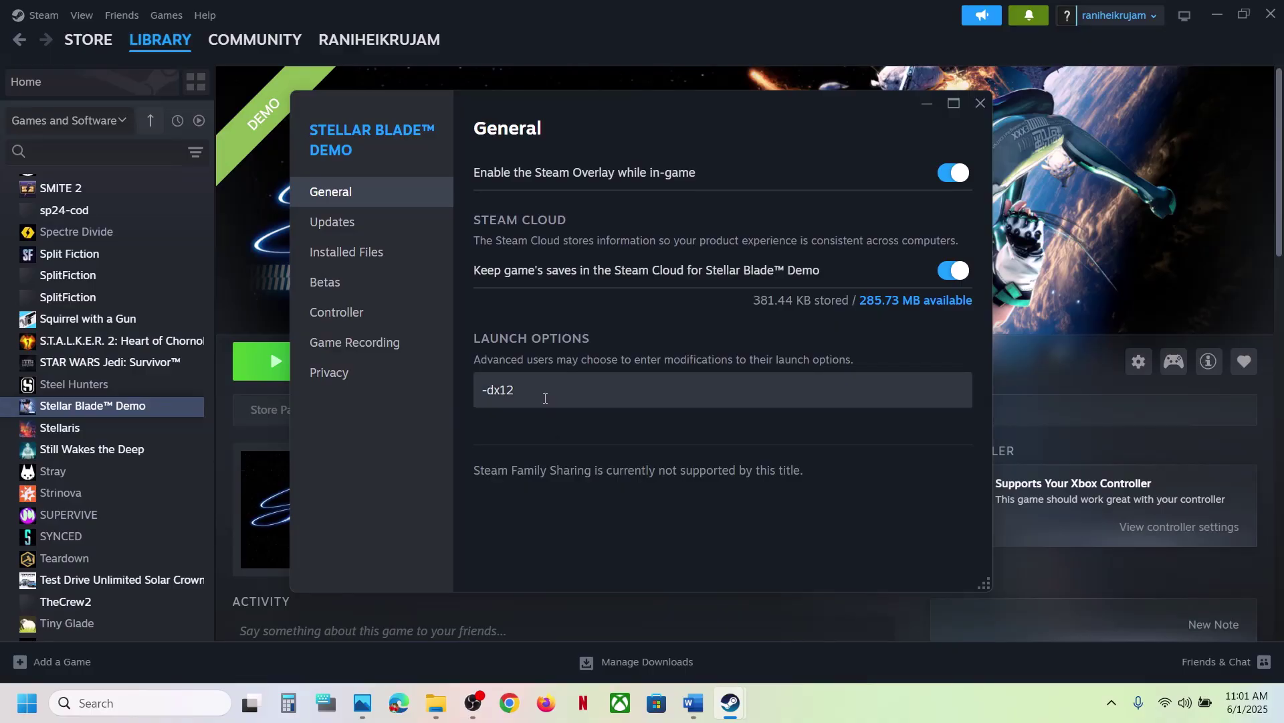
Step: Clear the launch options of Stellar Blade Demo and close its properties
{"action": "key", "text": "ctrl+a"}
{"action": "key", "text": "BackSpace"}
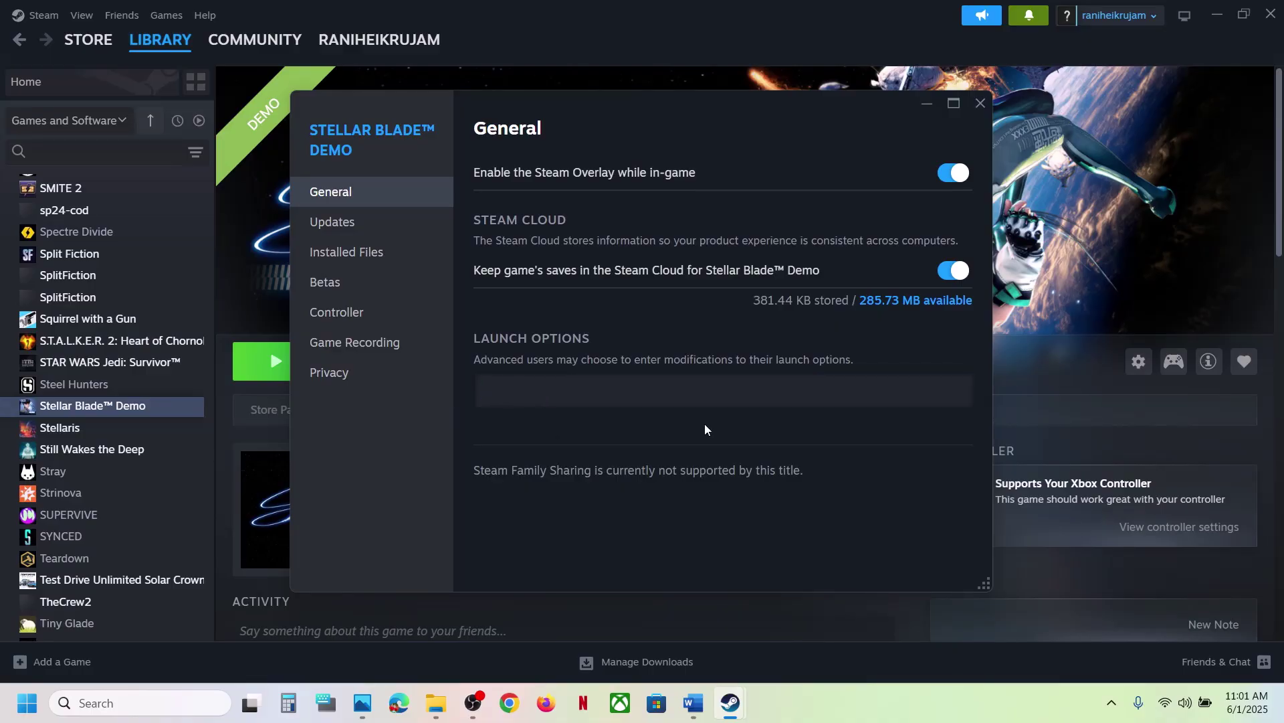
{"action": "left_click", "coordinate": [982, 104]}
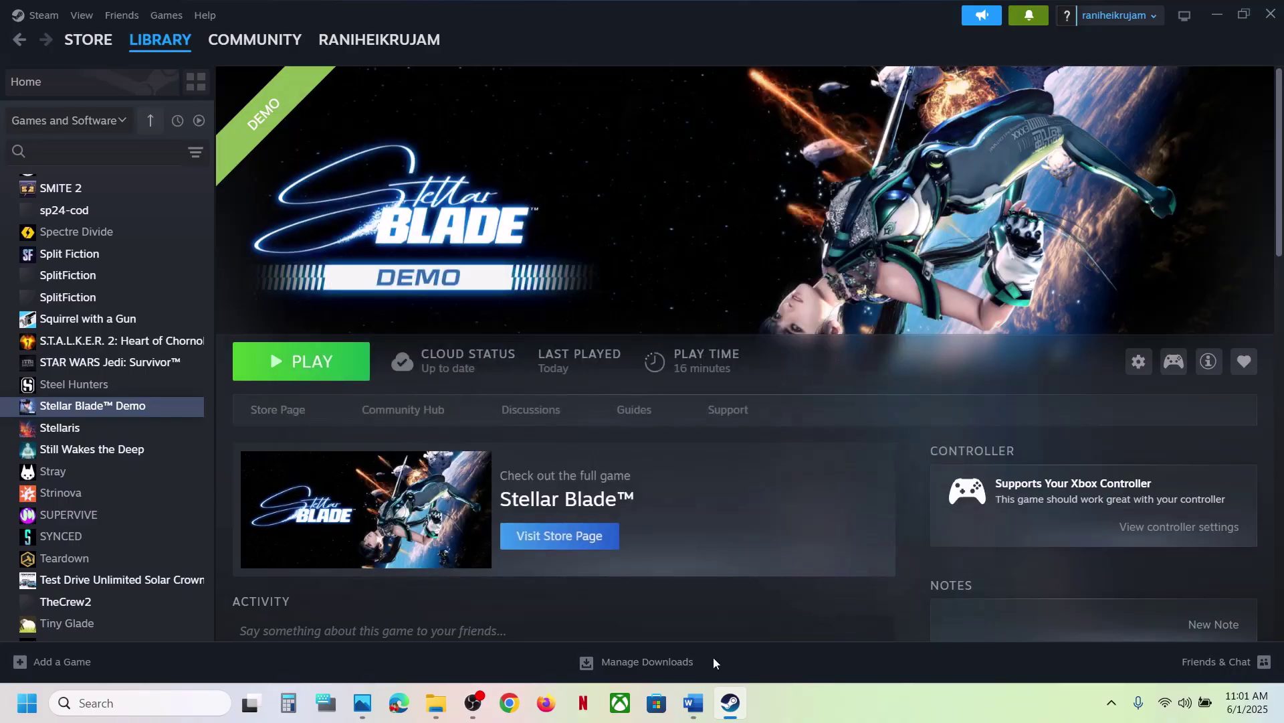
Step: Switch to the Word document and highlight the Step 5 text about deleting the config file
{"action": "left_click", "coordinate": [693, 702]}
{"action": "scroll", "coordinate": [519, 459], "scroll_direction": "down", "scroll_amount": 3}
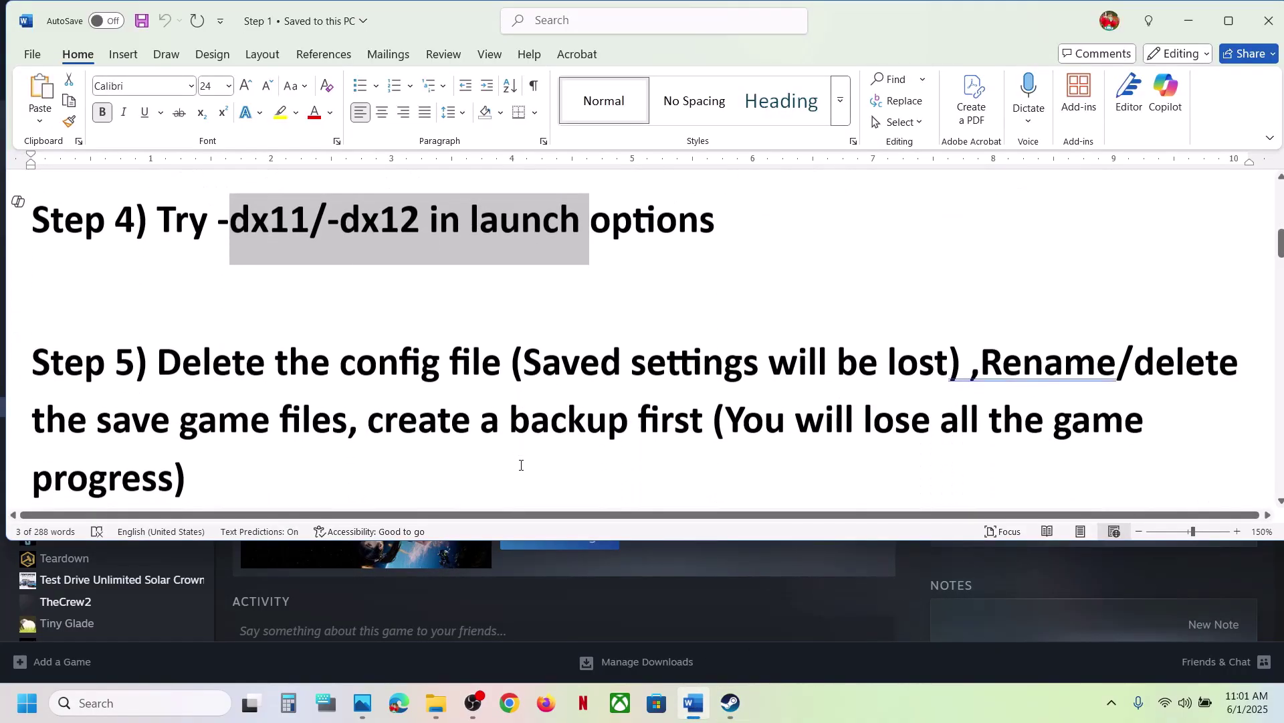
{"action": "left_click_drag", "start_coordinate": [154, 340], "coordinate": [952, 345]}
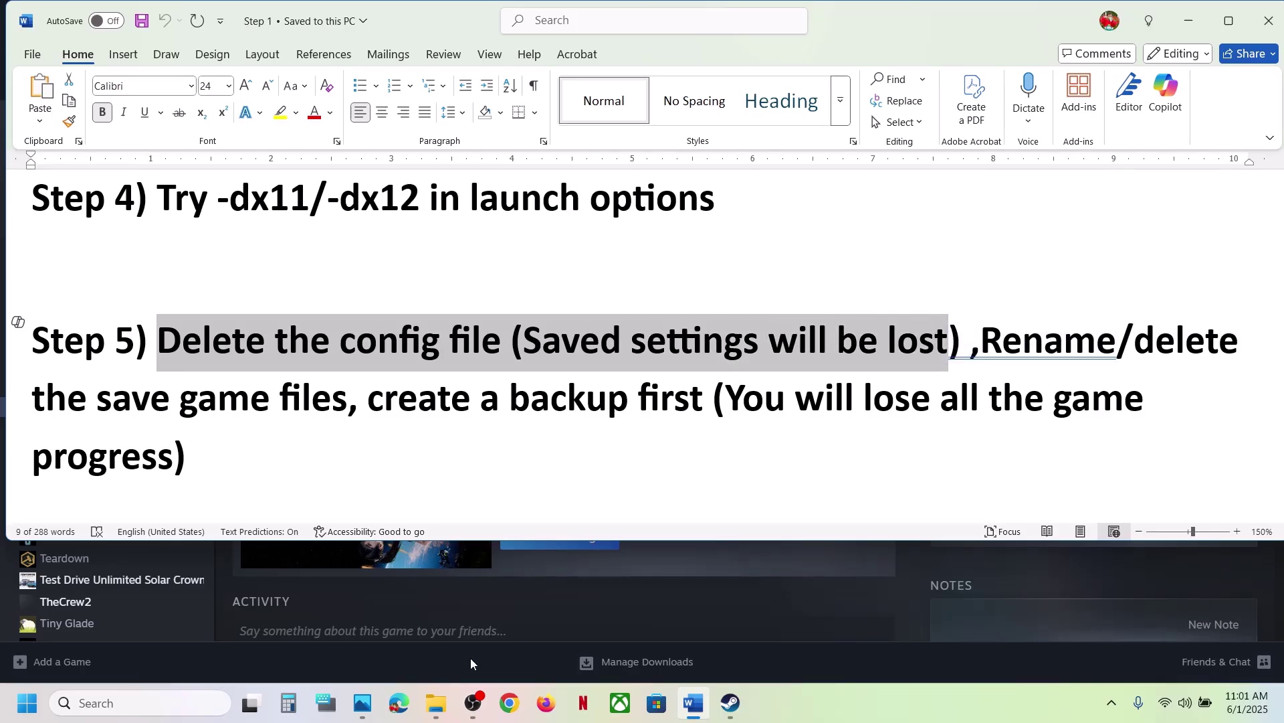
Step: In File Explorer, open Documents > StellarBlade > the numbered user folder > Demo > WindowsNoEditor and show the available actions for GameUserSettings
{"action": "left_click", "coordinate": [436, 703]}
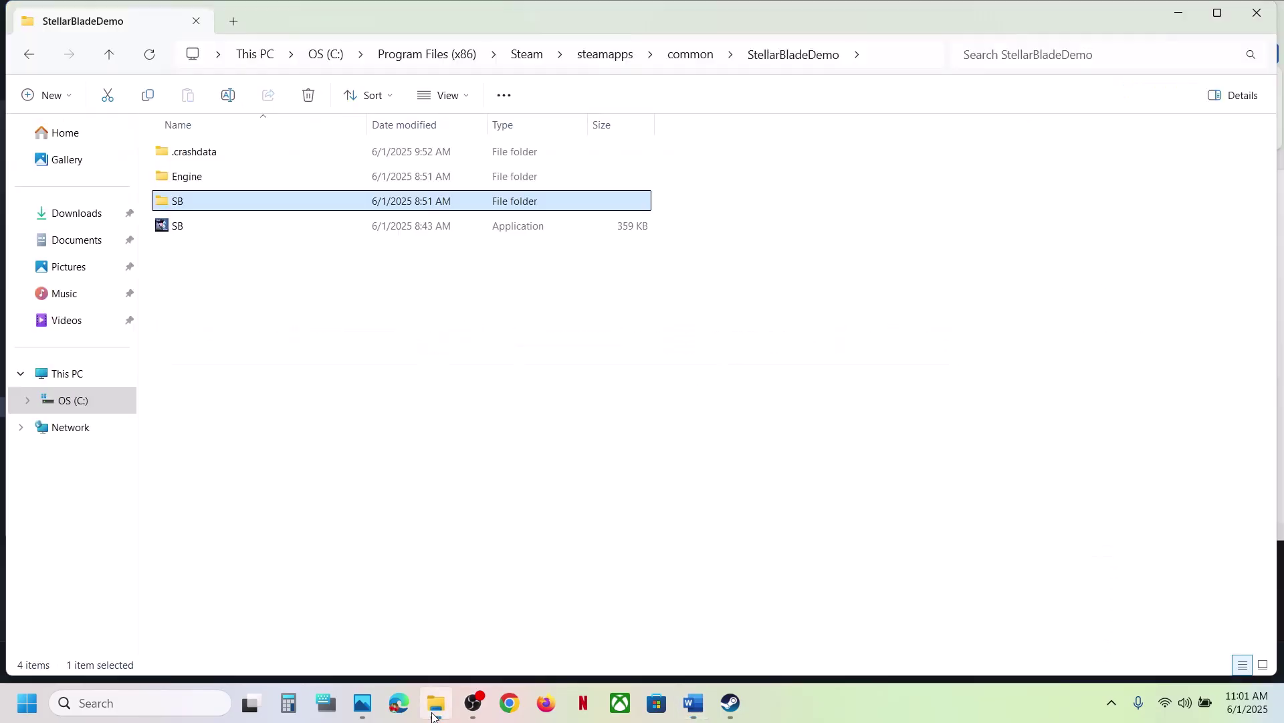
{"action": "left_click", "coordinate": [73, 242]}
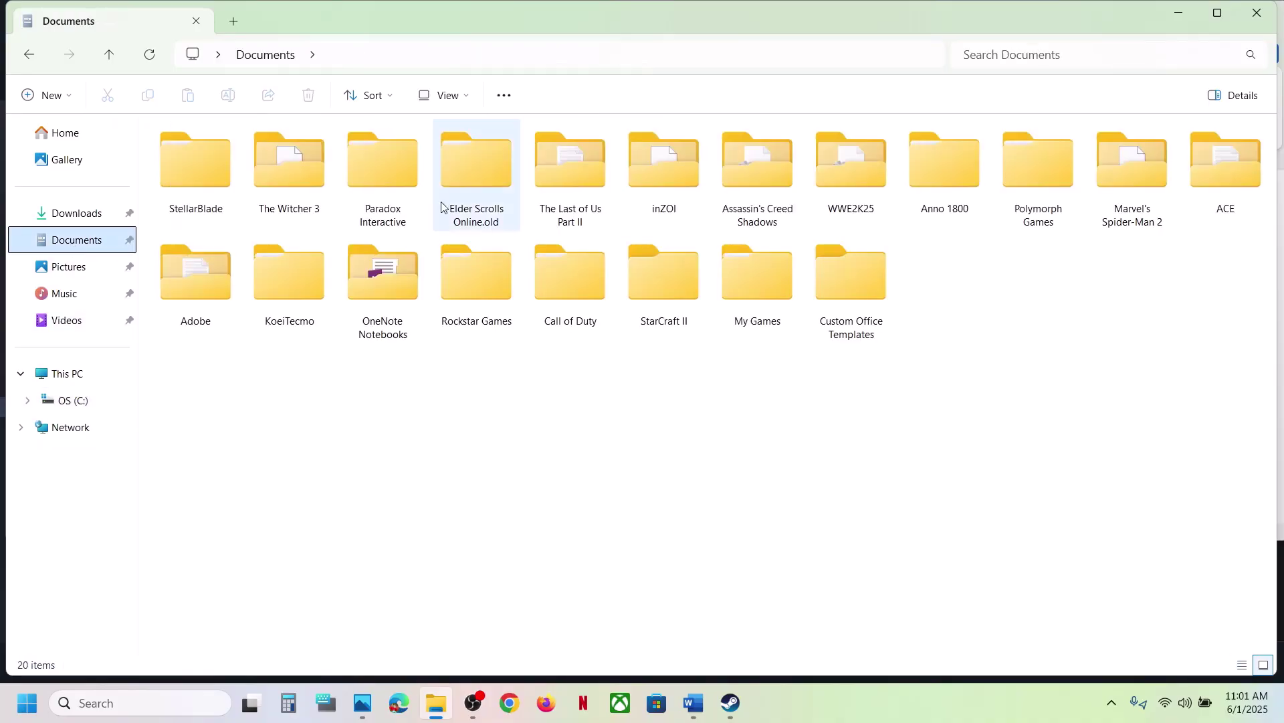
{"action": "double_click", "coordinate": [187, 195]}
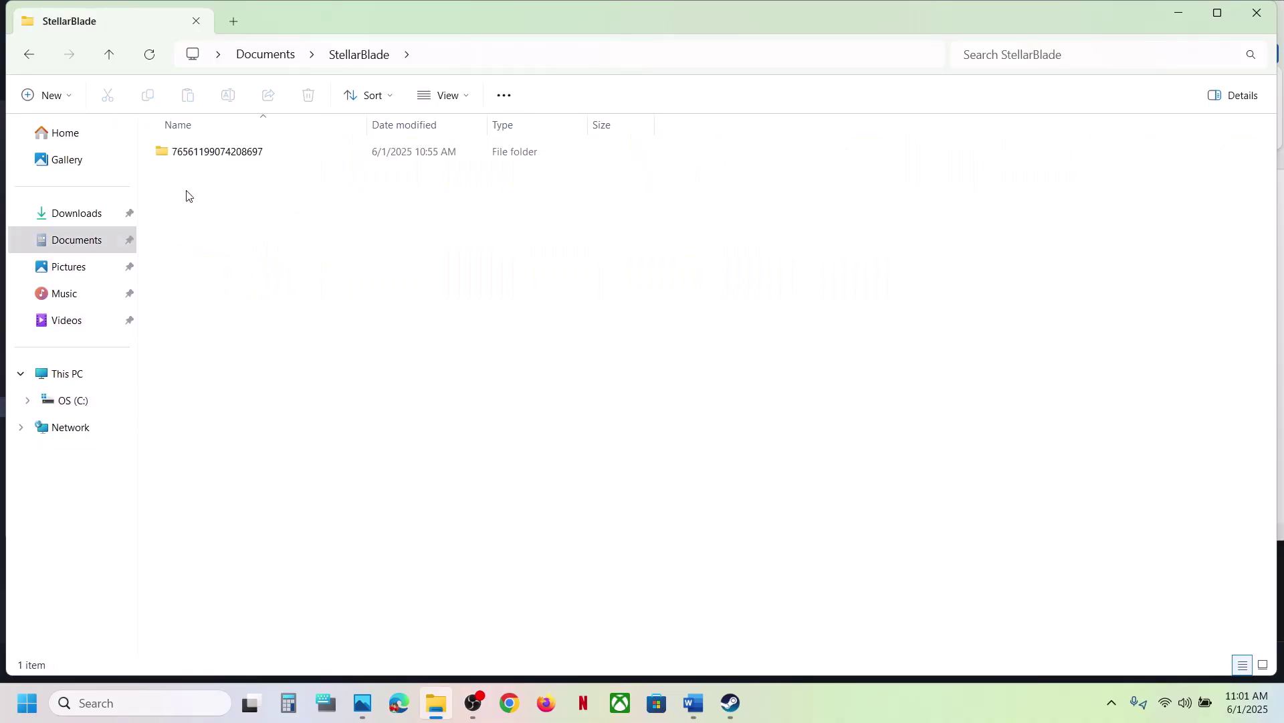
{"action": "double_click", "coordinate": [202, 155]}
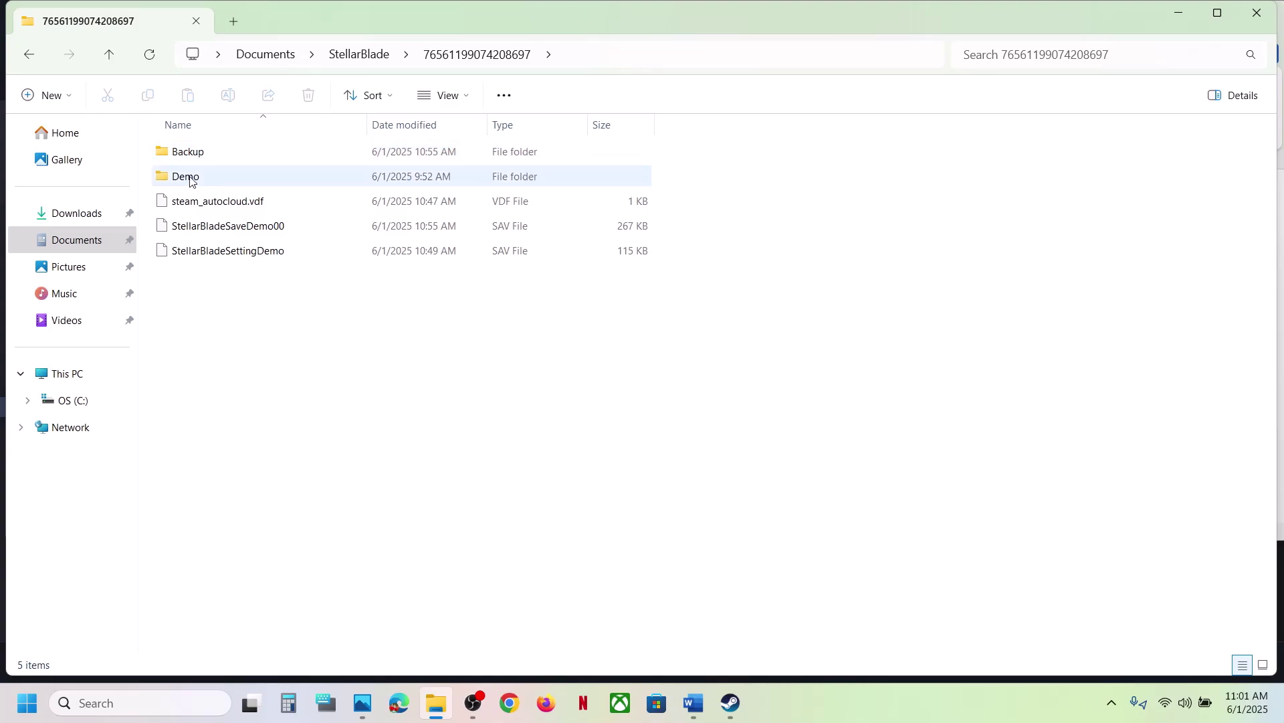
{"action": "double_click", "coordinate": [190, 179]}
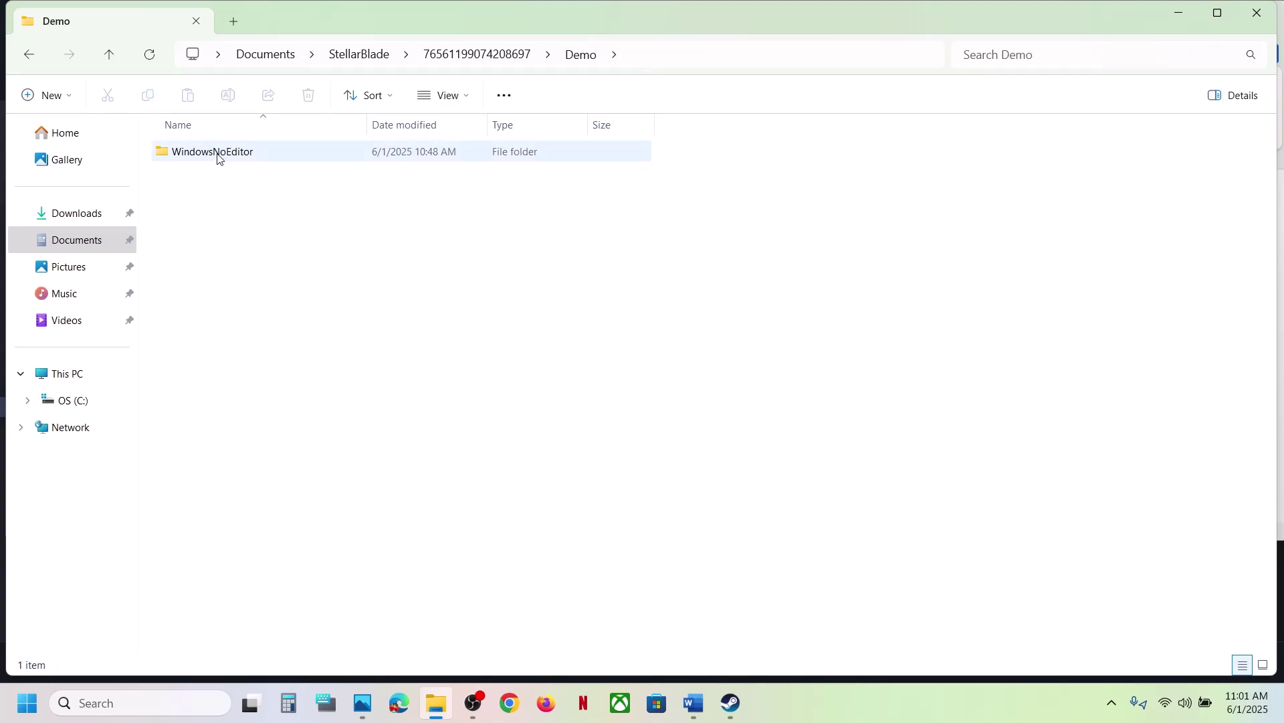
{"action": "double_click", "coordinate": [218, 158]}
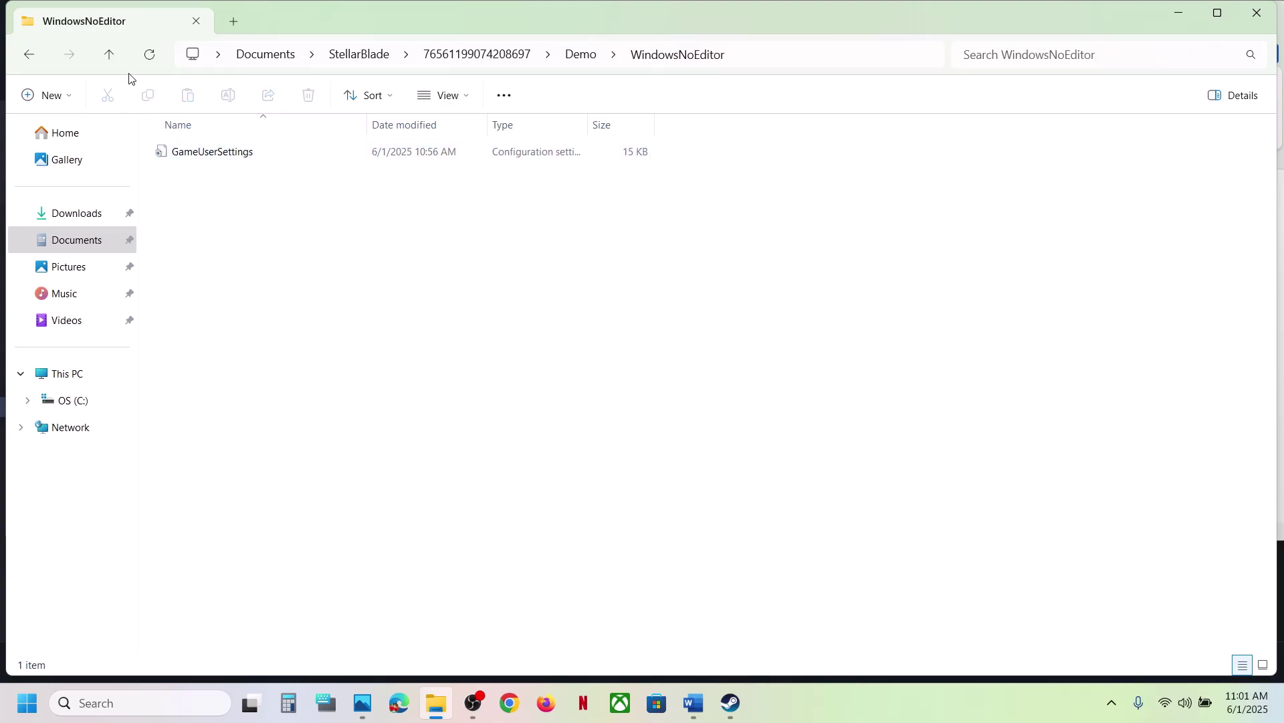
{"action": "right_click", "coordinate": [224, 165]}
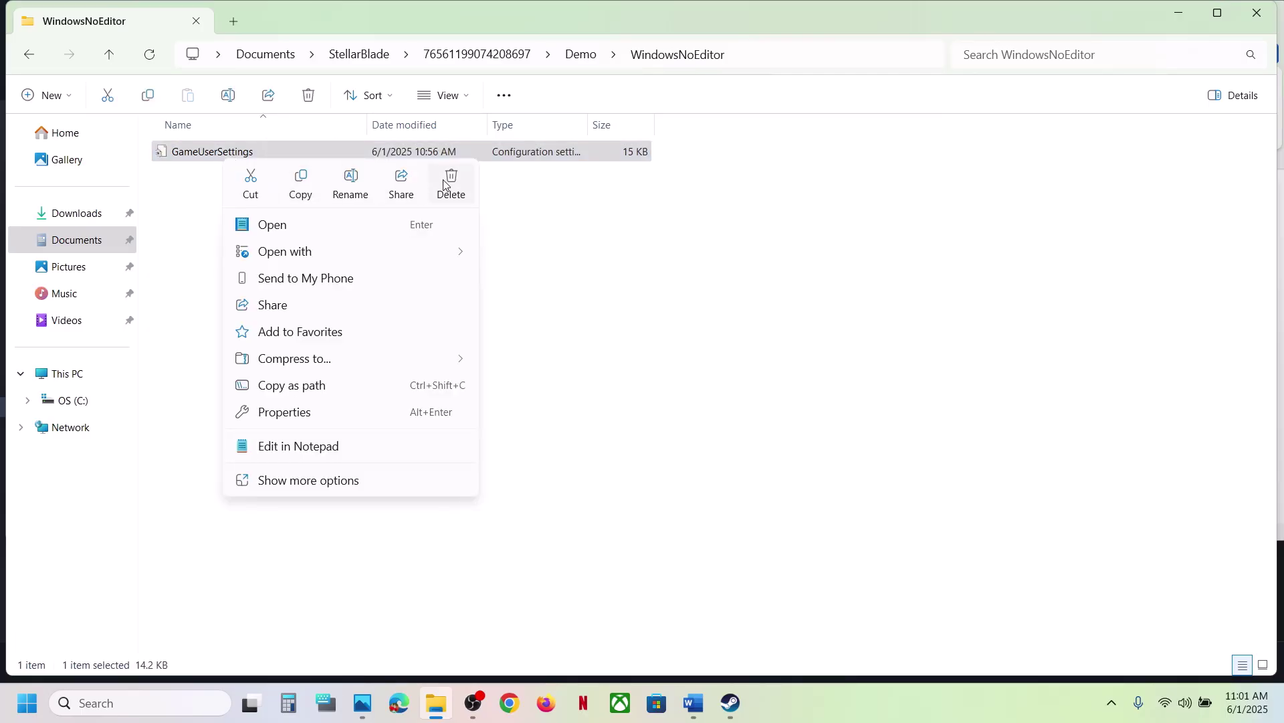
Step: Go to the C: drive and open the personal profile folder inside Users
{"action": "left_click", "coordinate": [91, 374]}
{"action": "double_click", "coordinate": [286, 160]}
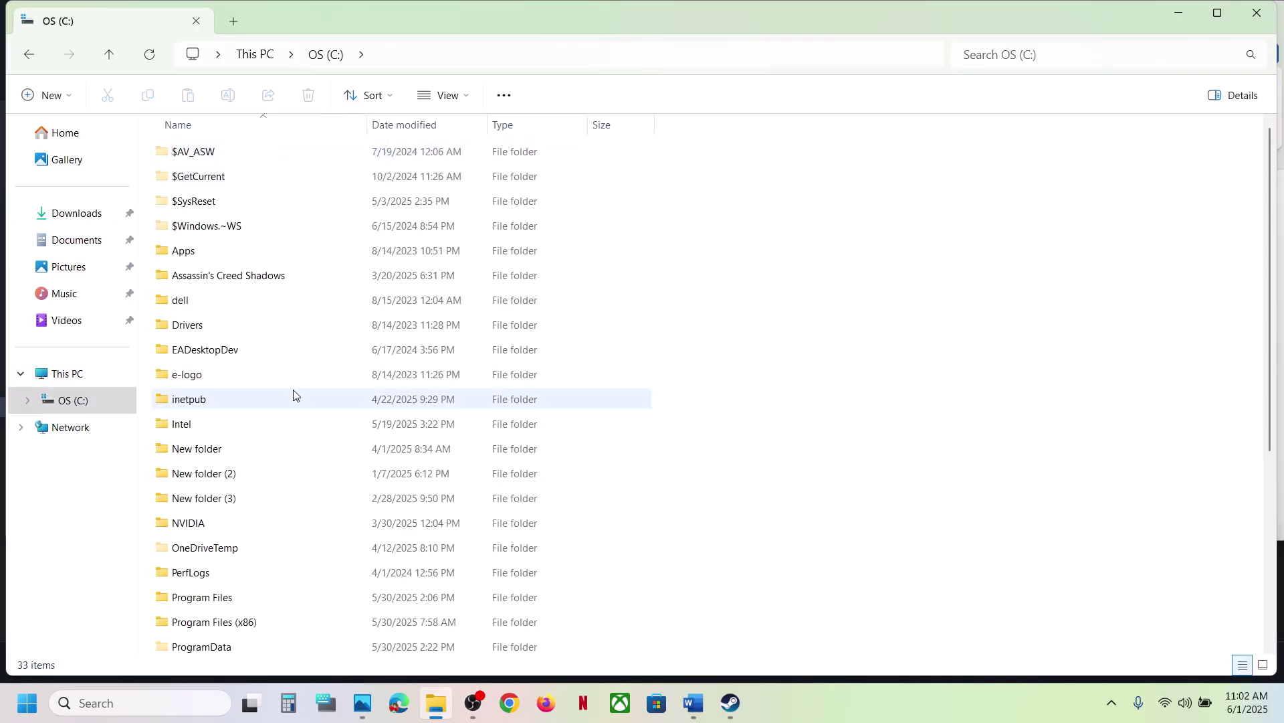
{"action": "scroll", "coordinate": [292, 401], "scroll_direction": "down", "scroll_amount": 4}
{"action": "double_click", "coordinate": [224, 447]}
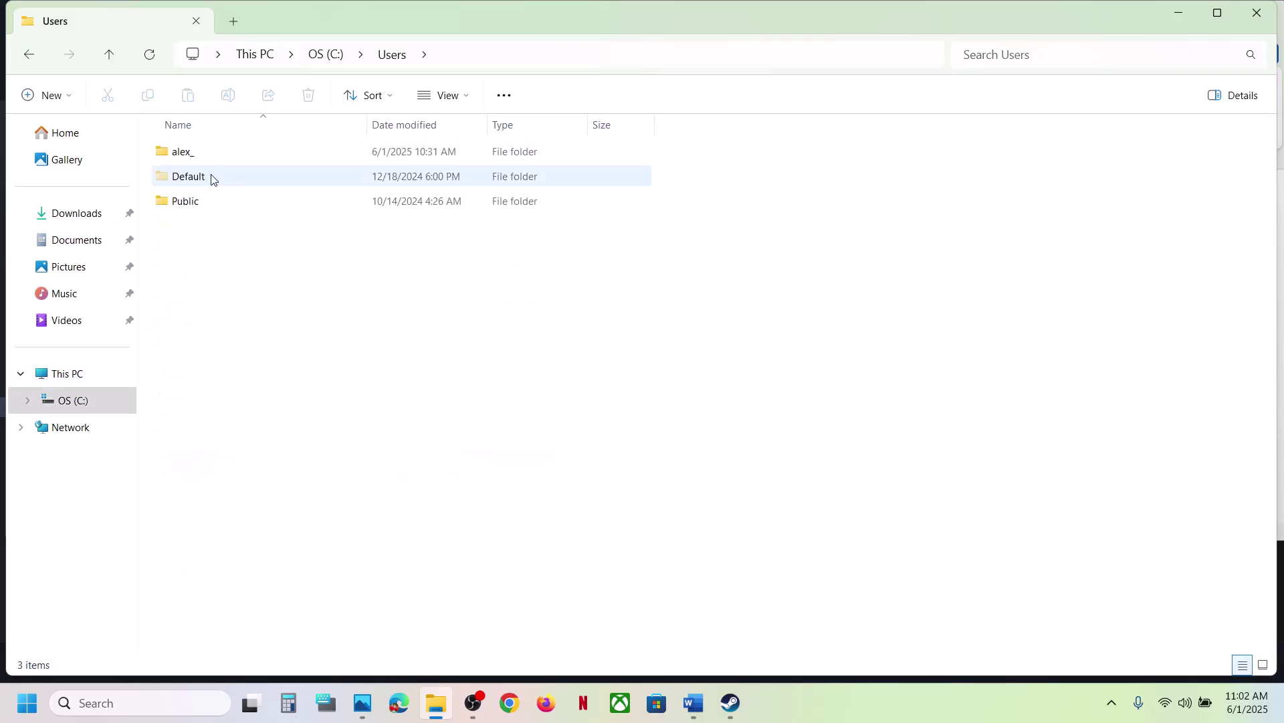
{"action": "left_click", "coordinate": [199, 155]}
{"action": "double_click", "coordinate": [199, 156]}
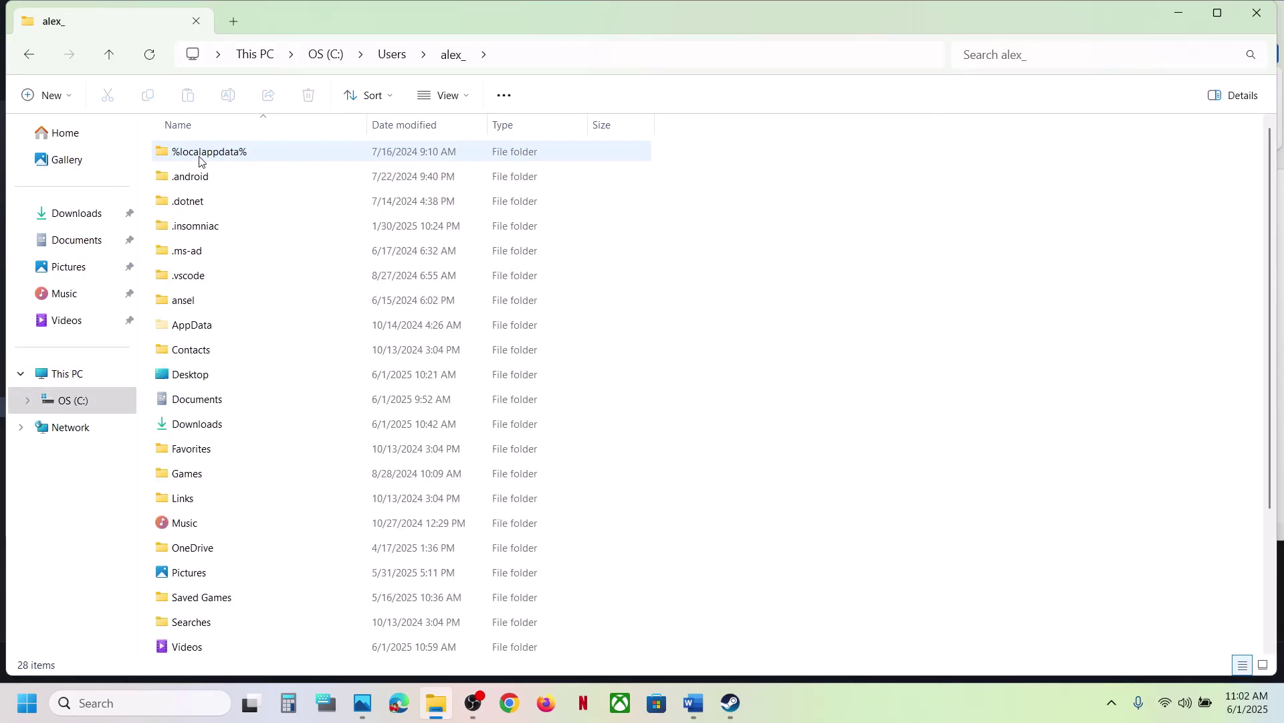
Step: Select the AppData folder and check whether the view is set to show hidden items
{"action": "left_click", "coordinate": [205, 325]}
{"action": "left_click", "coordinate": [470, 99]}
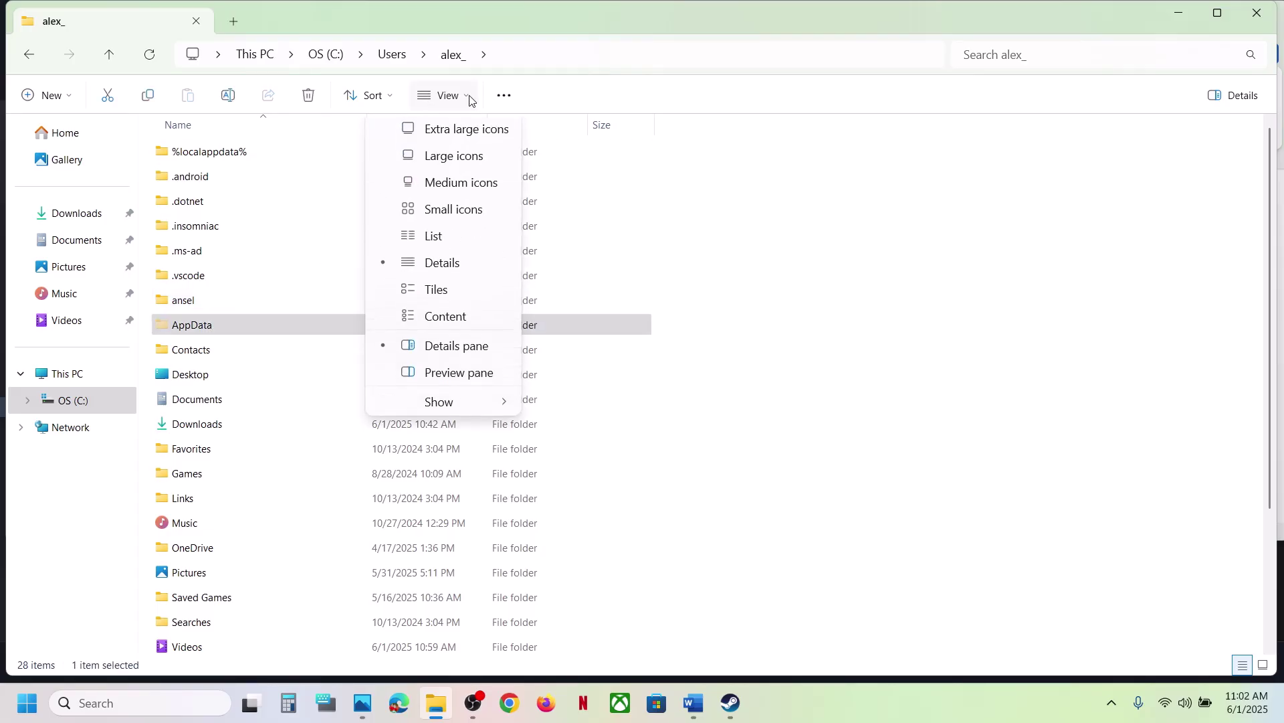
{"action": "mouse_move", "coordinate": [476, 410]}
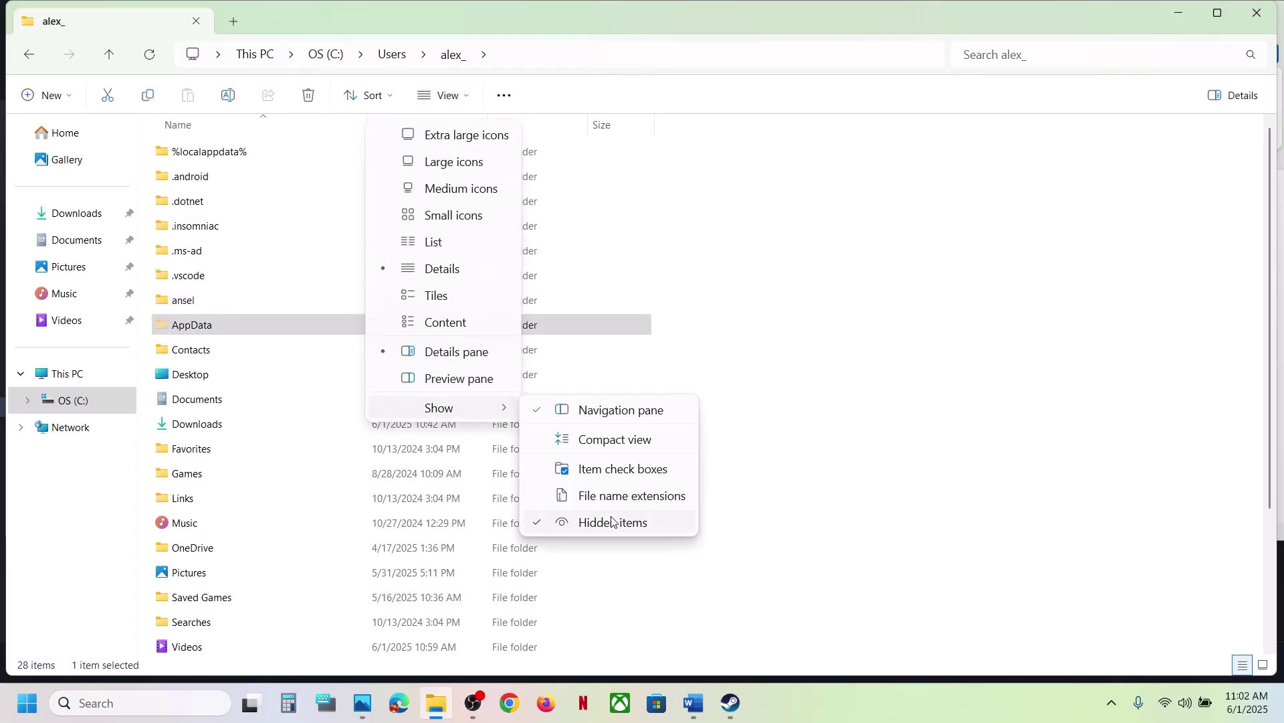
Step: Open AppData > Local > SB > Saved, show the available actions for the Config folder and dismiss them
{"action": "double_click", "coordinate": [301, 328]}
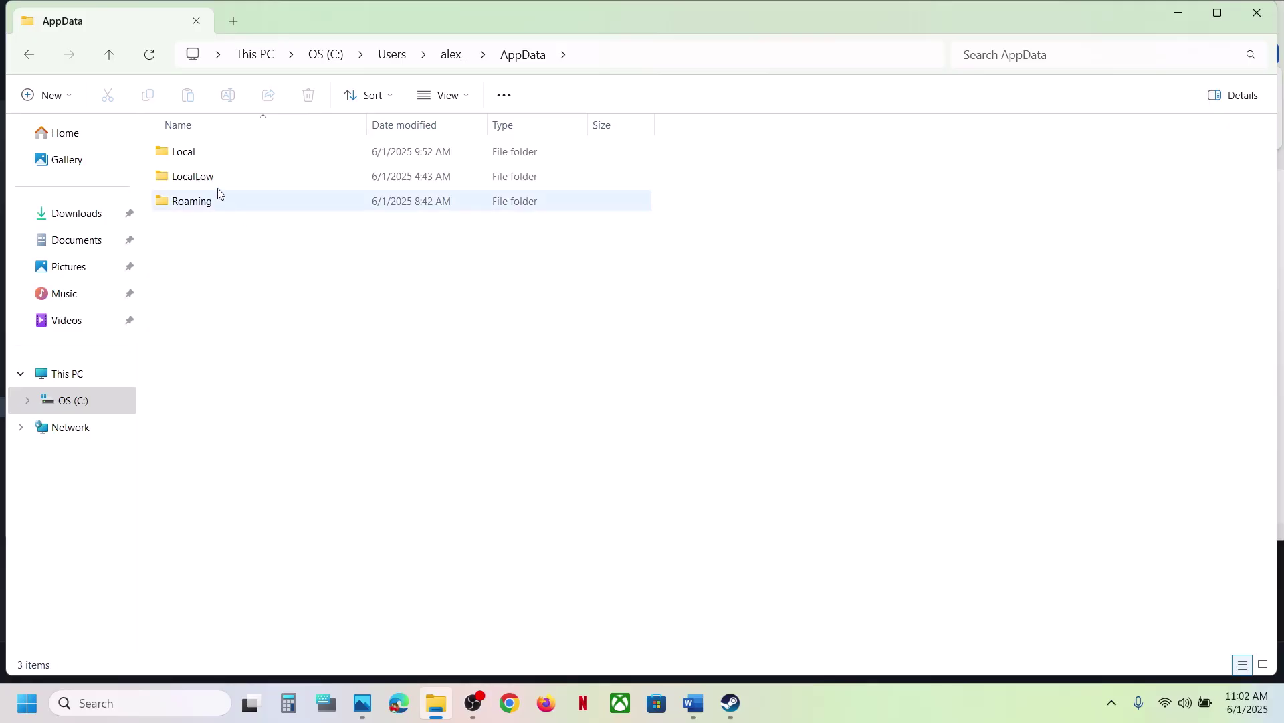
{"action": "double_click", "coordinate": [205, 155]}
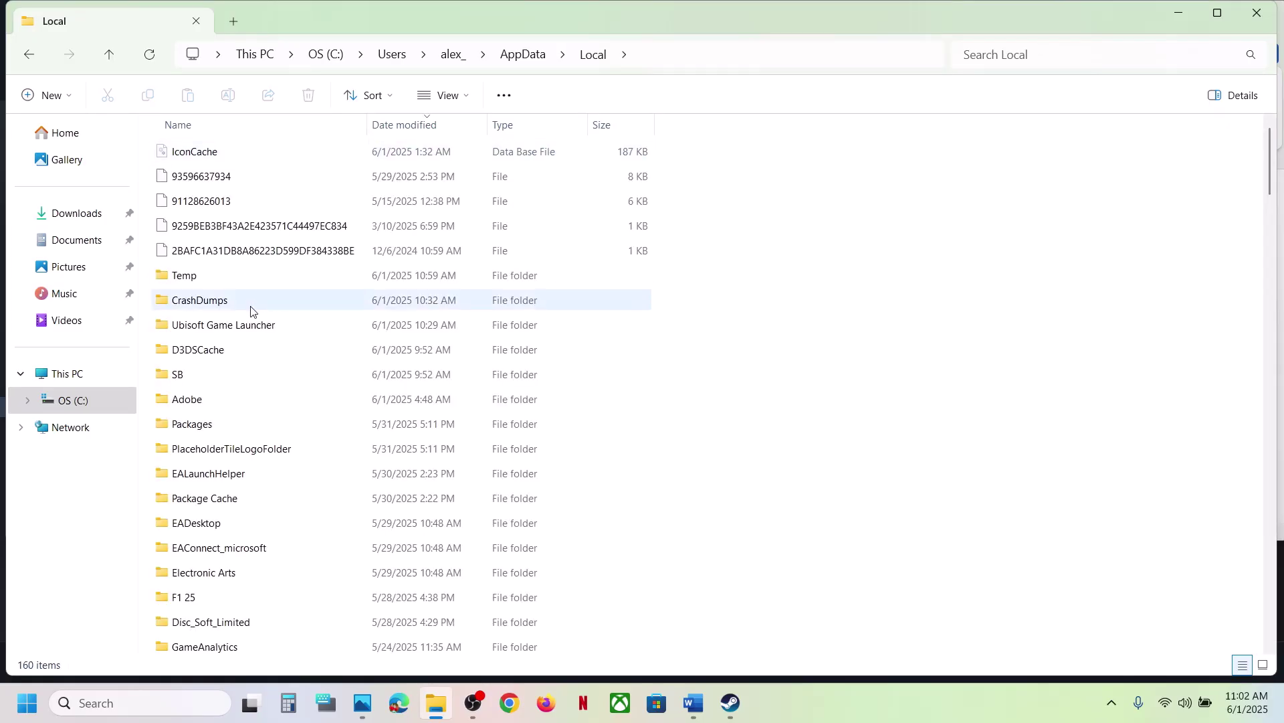
{"action": "double_click", "coordinate": [206, 372]}
{"action": "double_click", "coordinate": [210, 153]}
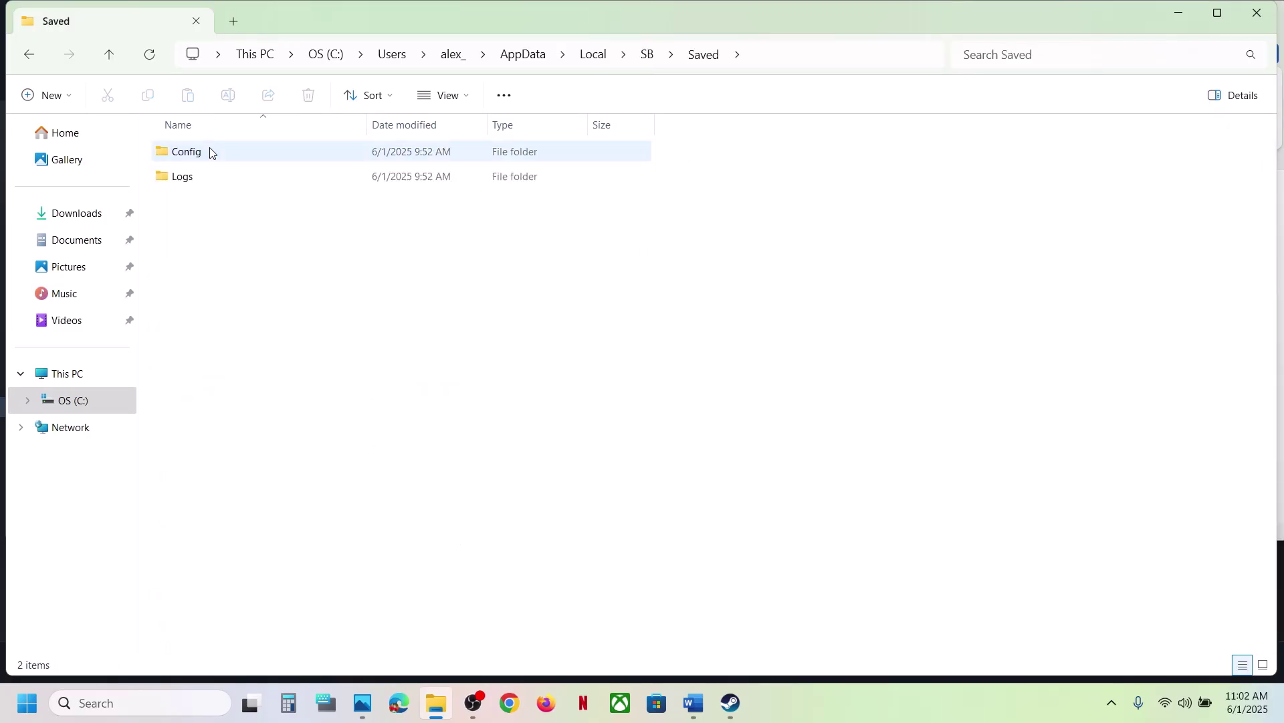
{"action": "left_click", "coordinate": [199, 158]}
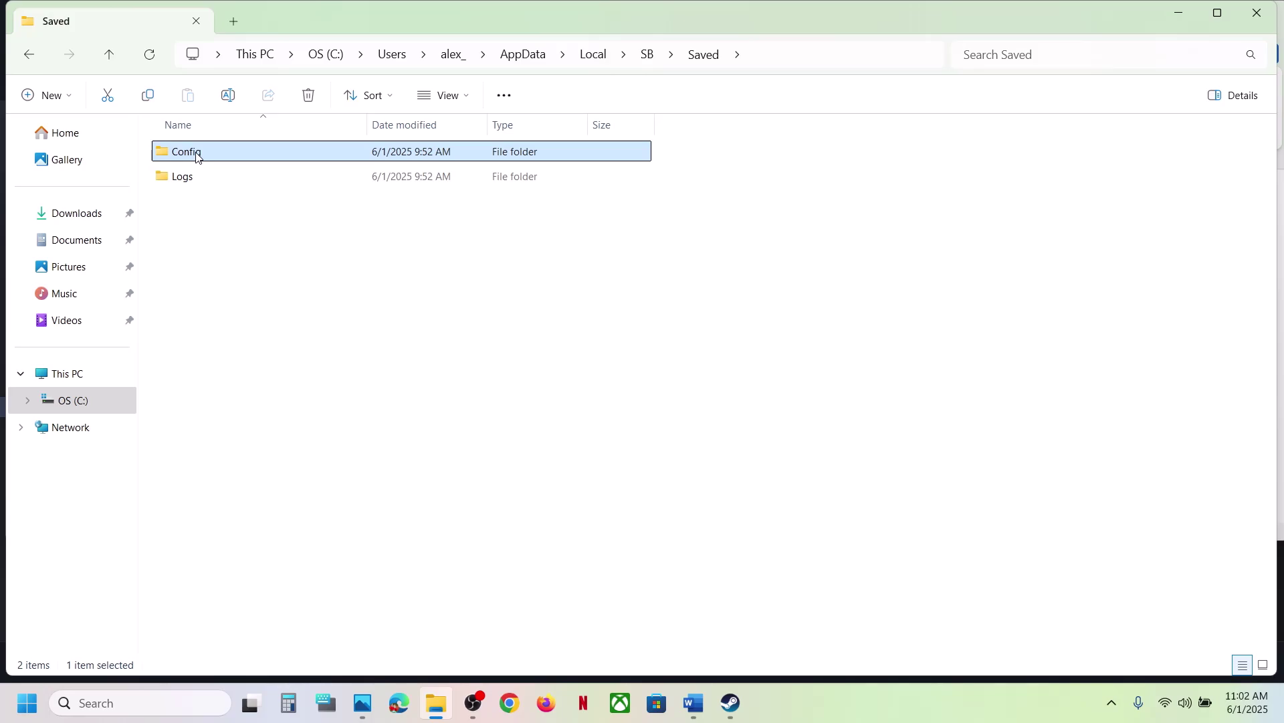
{"action": "right_click", "coordinate": [198, 158]}
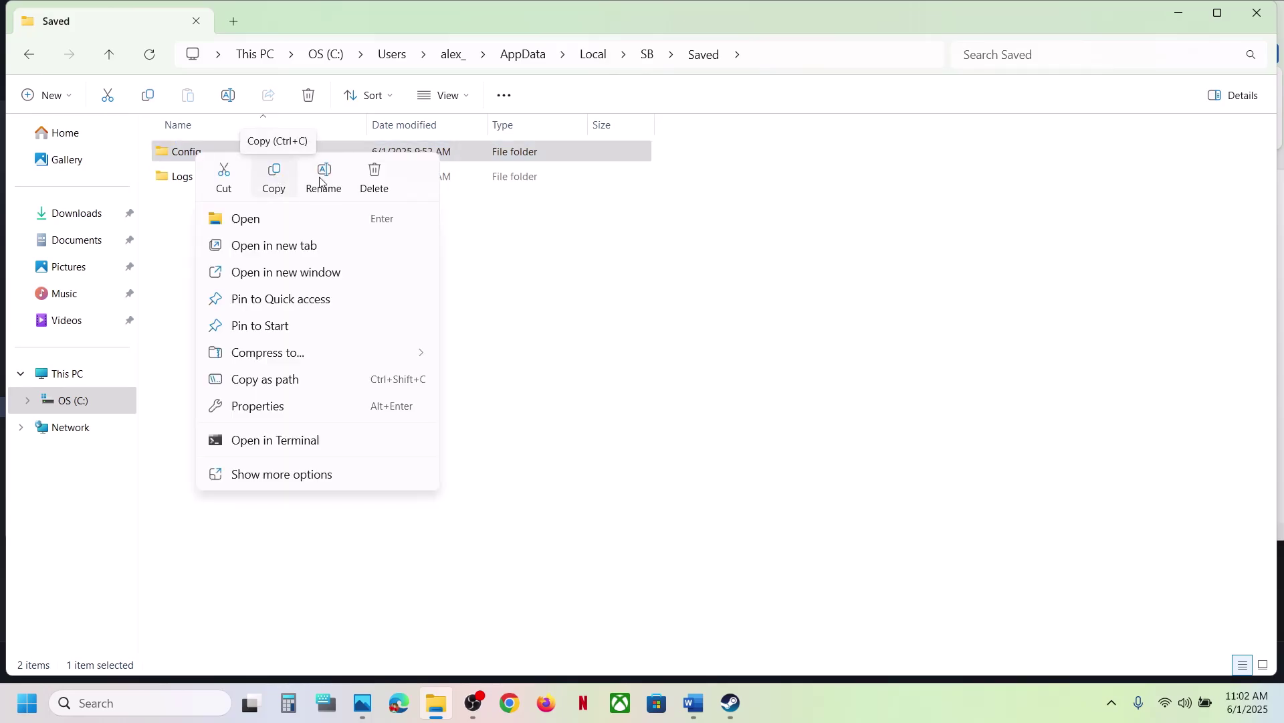
{"action": "left_click", "coordinate": [482, 301]}
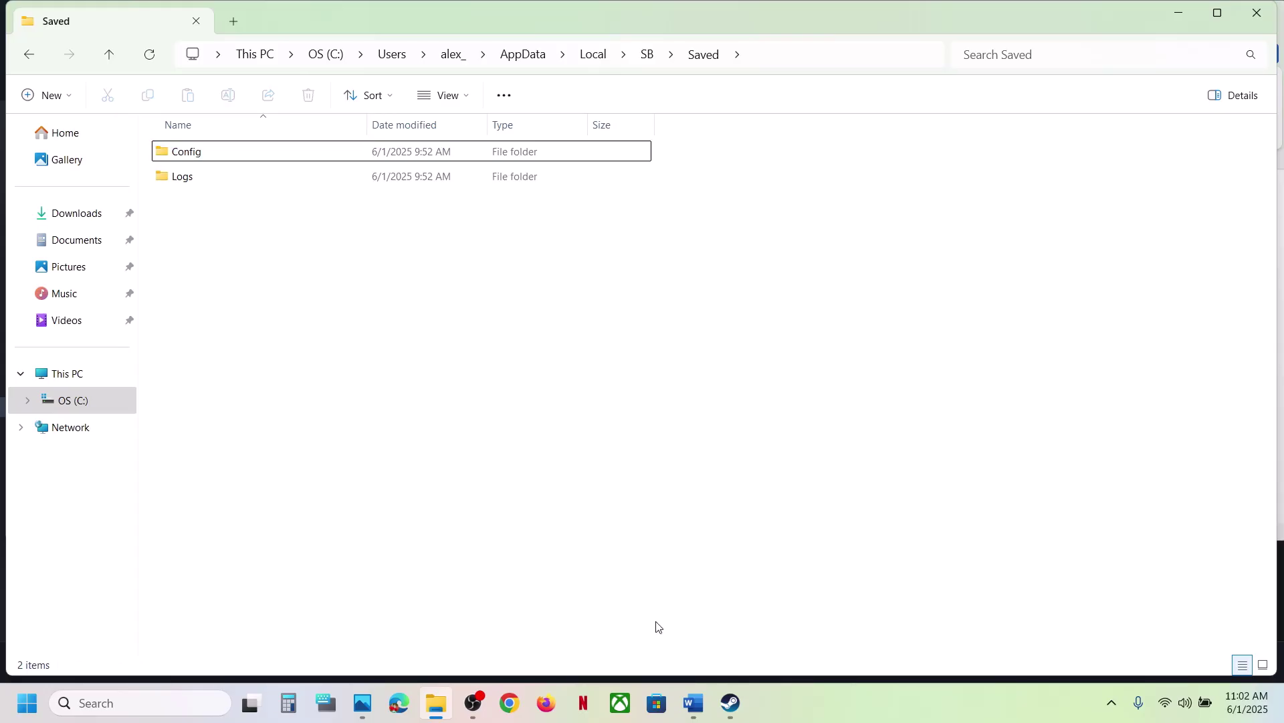
Step: Return to the Word document and highlight the Step 5 passages on renaming save files, losing progress and creating a backup first
{"action": "left_click", "coordinate": [691, 709]}
{"action": "left_click", "coordinate": [996, 340], "text": "shift"}
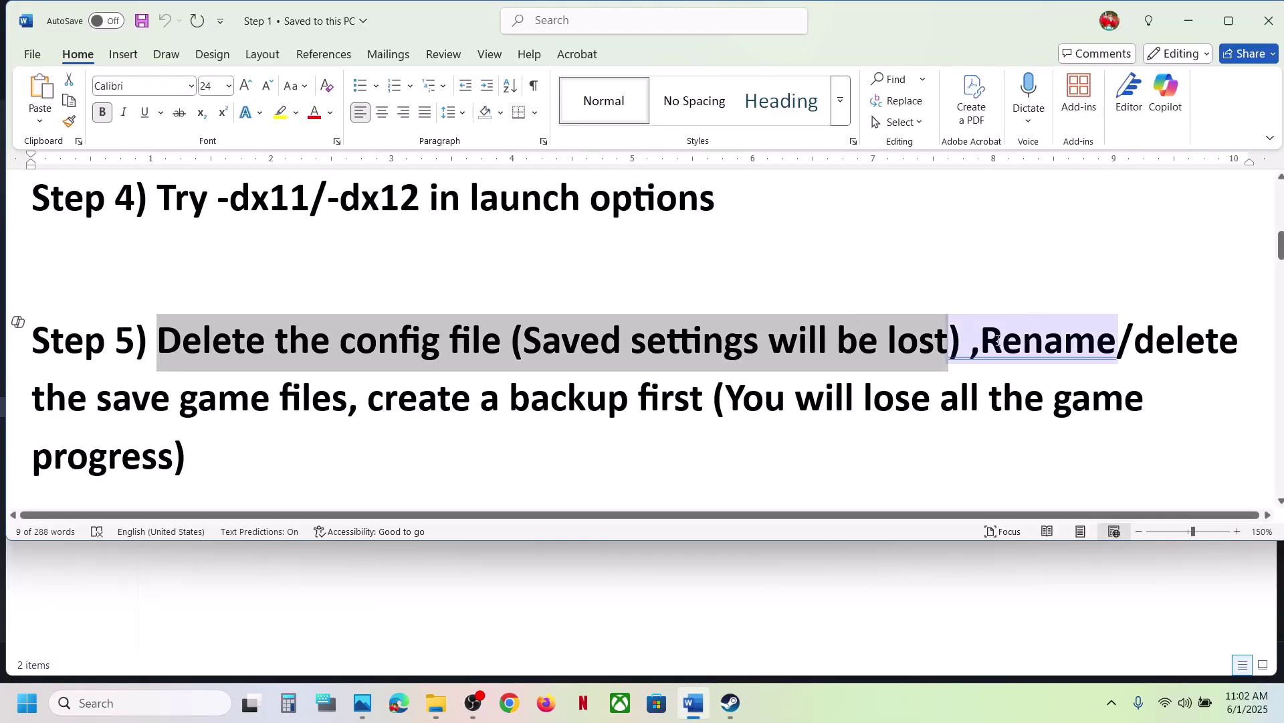
{"action": "left_click_drag", "start_coordinate": [982, 340], "coordinate": [347, 400]}
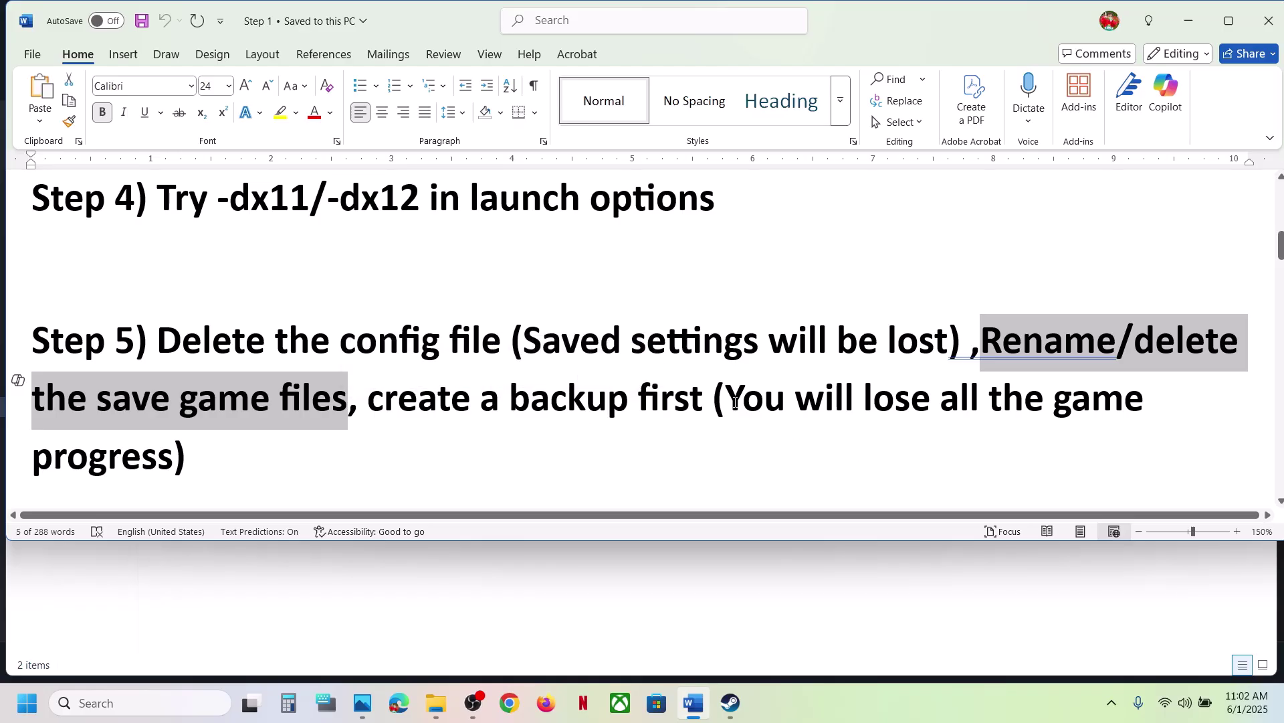
{"action": "left_click_drag", "start_coordinate": [735, 402], "coordinate": [322, 452]}
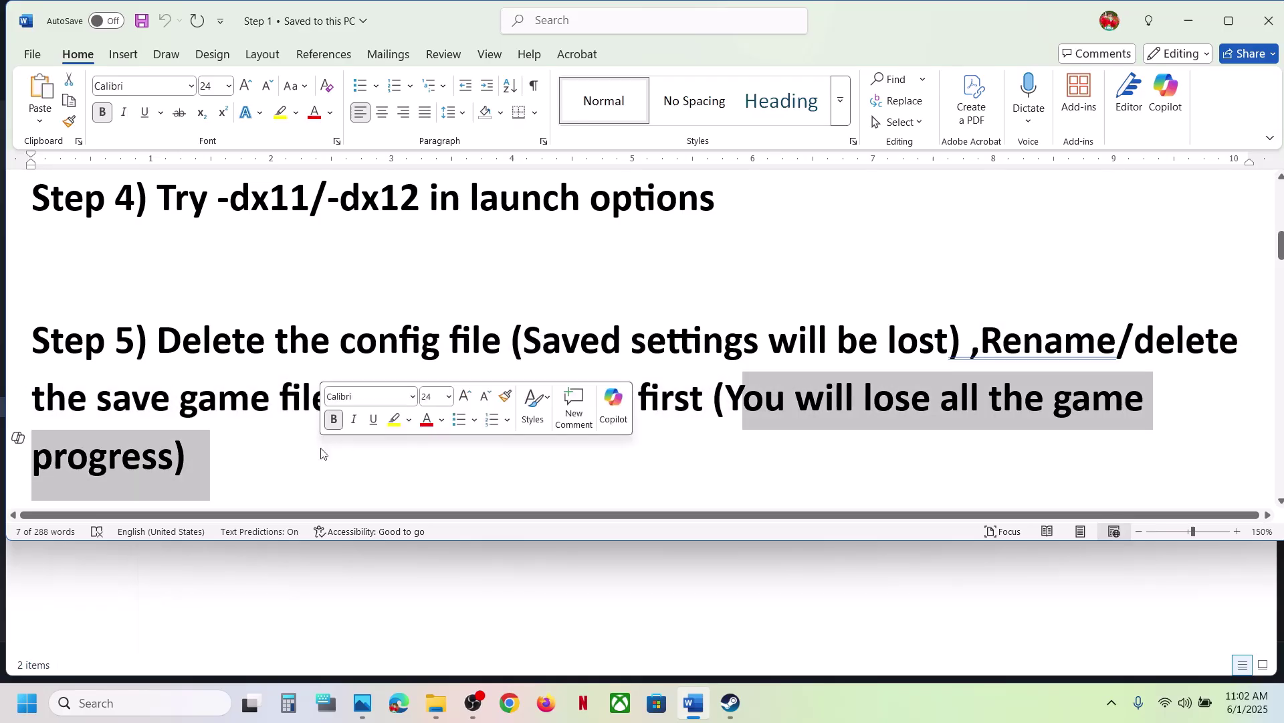
{"action": "left_click", "coordinate": [197, 447]}
{"action": "left_click_drag", "start_coordinate": [368, 402], "coordinate": [710, 404]}
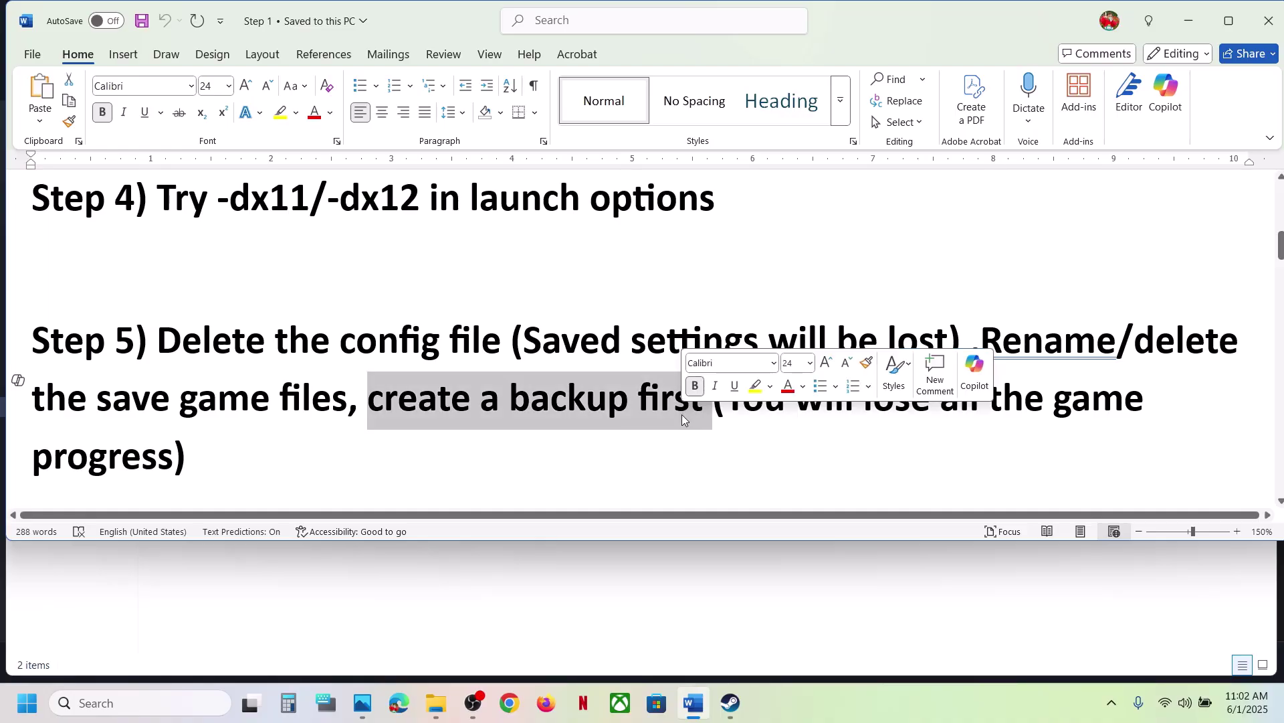
Step: Back up the StellarBlade folder from Documents by copying it to the desktop, placing the copy in an empty area there
{"action": "left_click", "coordinate": [424, 718]}
{"action": "left_click", "coordinate": [77, 245]}
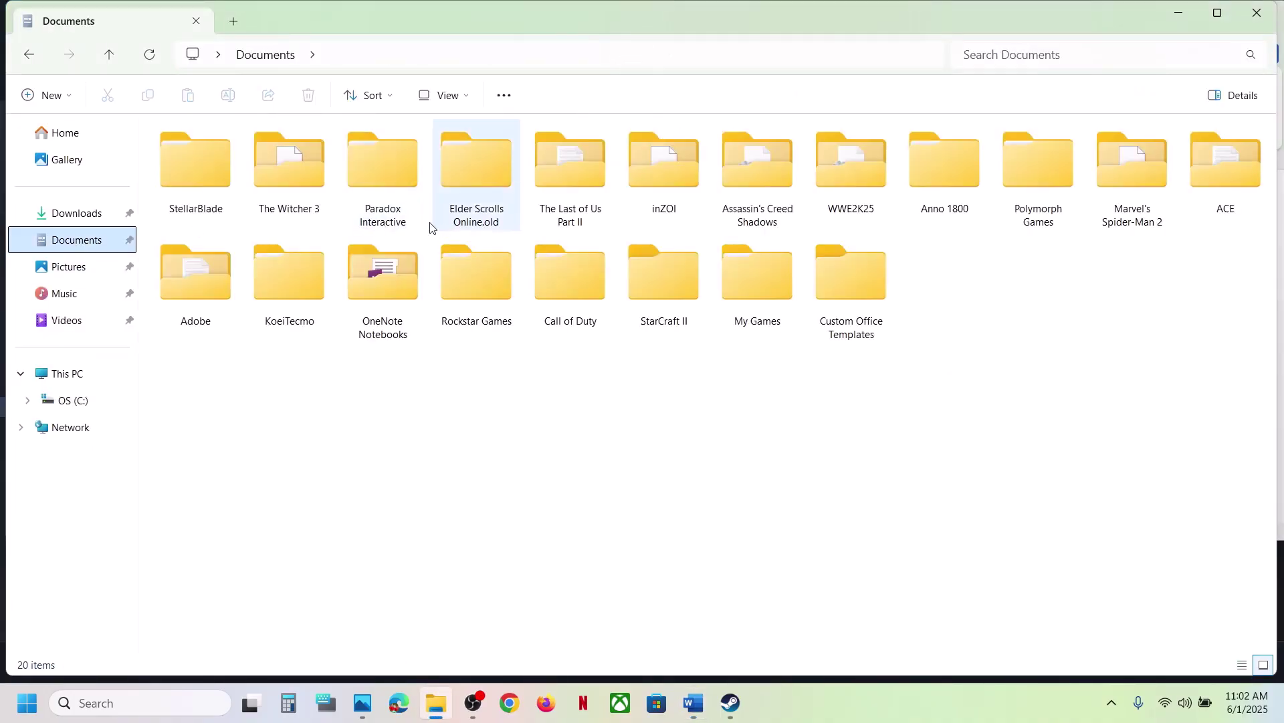
{"action": "right_click", "coordinate": [206, 181]}
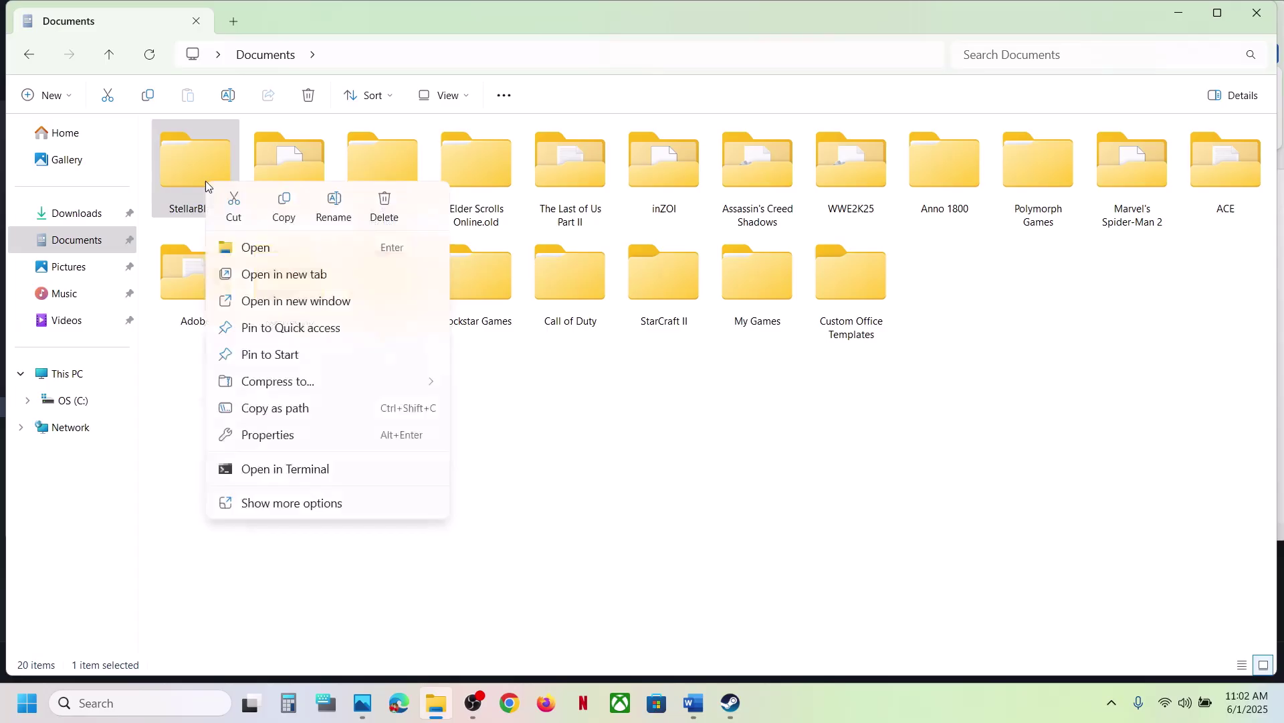
{"action": "left_click", "coordinate": [295, 204]}
{"action": "key", "text": "super+d"}
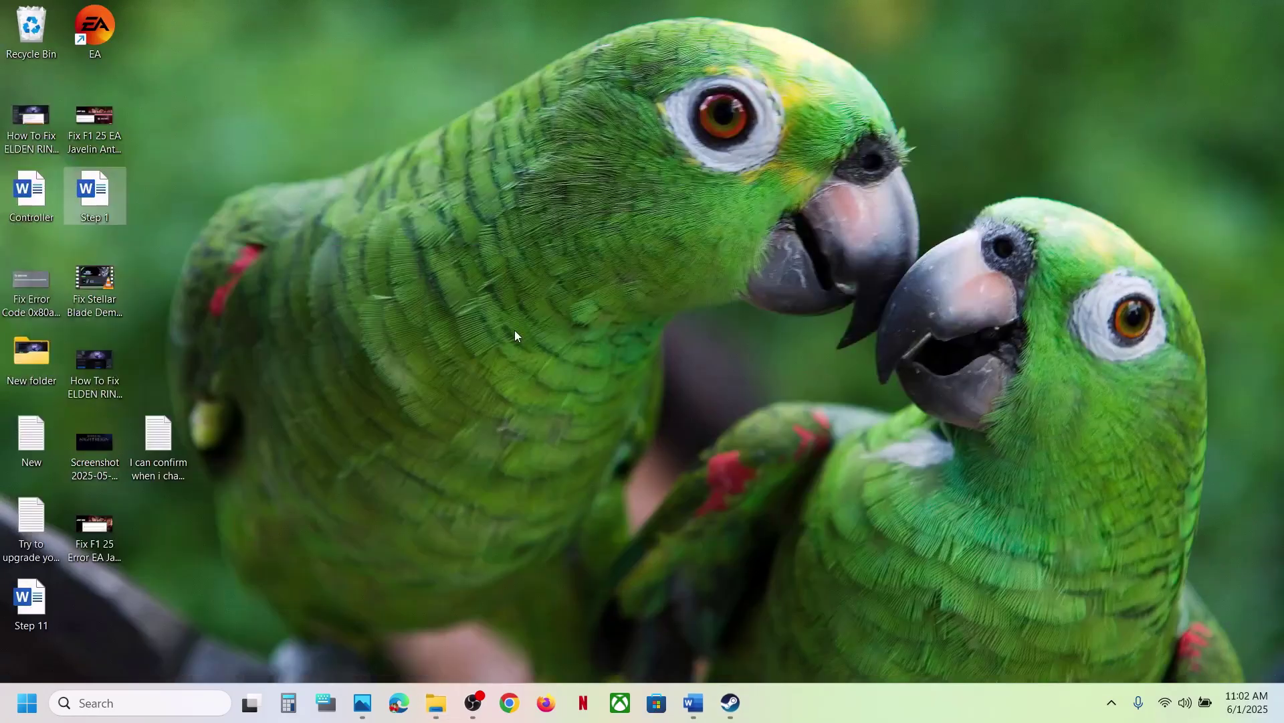
{"action": "key", "text": "ctrl+v"}
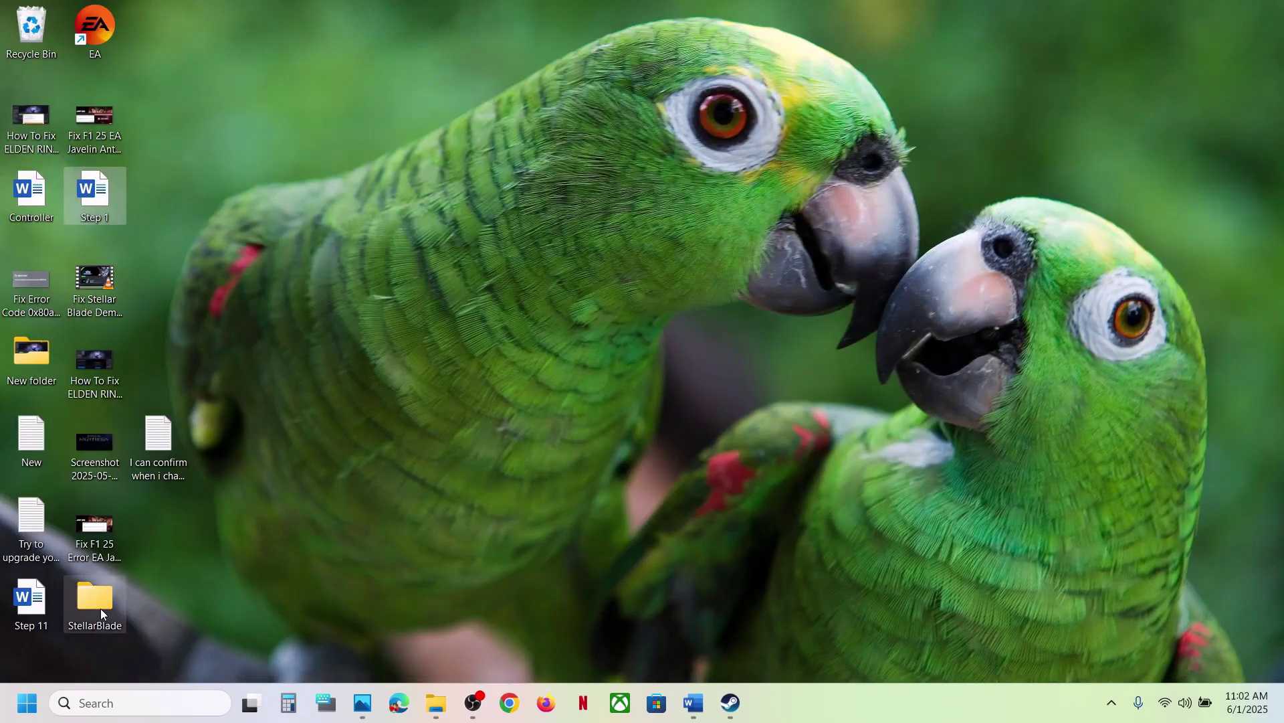
{"action": "left_click_drag", "start_coordinate": [100, 608], "coordinate": [621, 273]}
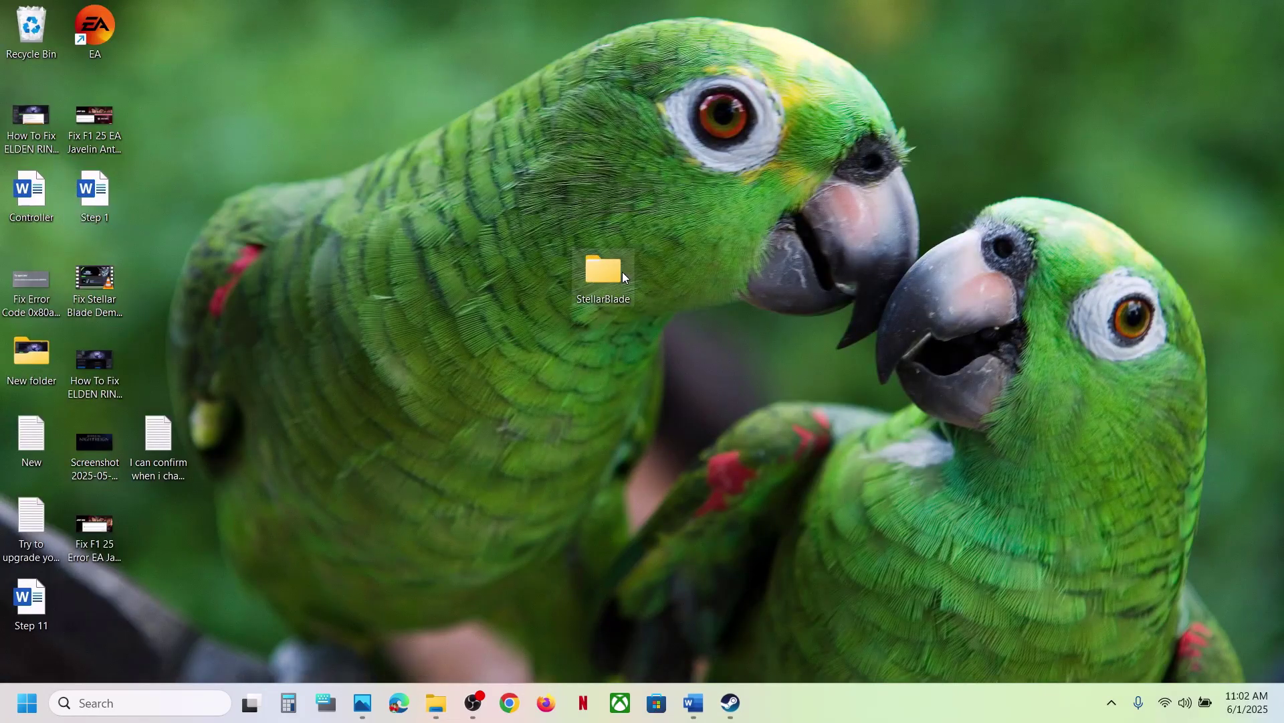
Step: Return to Documents in File Explorer and rename the original StellarBlade folder as StellarBlade.old
{"action": "left_click", "coordinate": [426, 708]}
{"action": "right_click", "coordinate": [194, 211]}
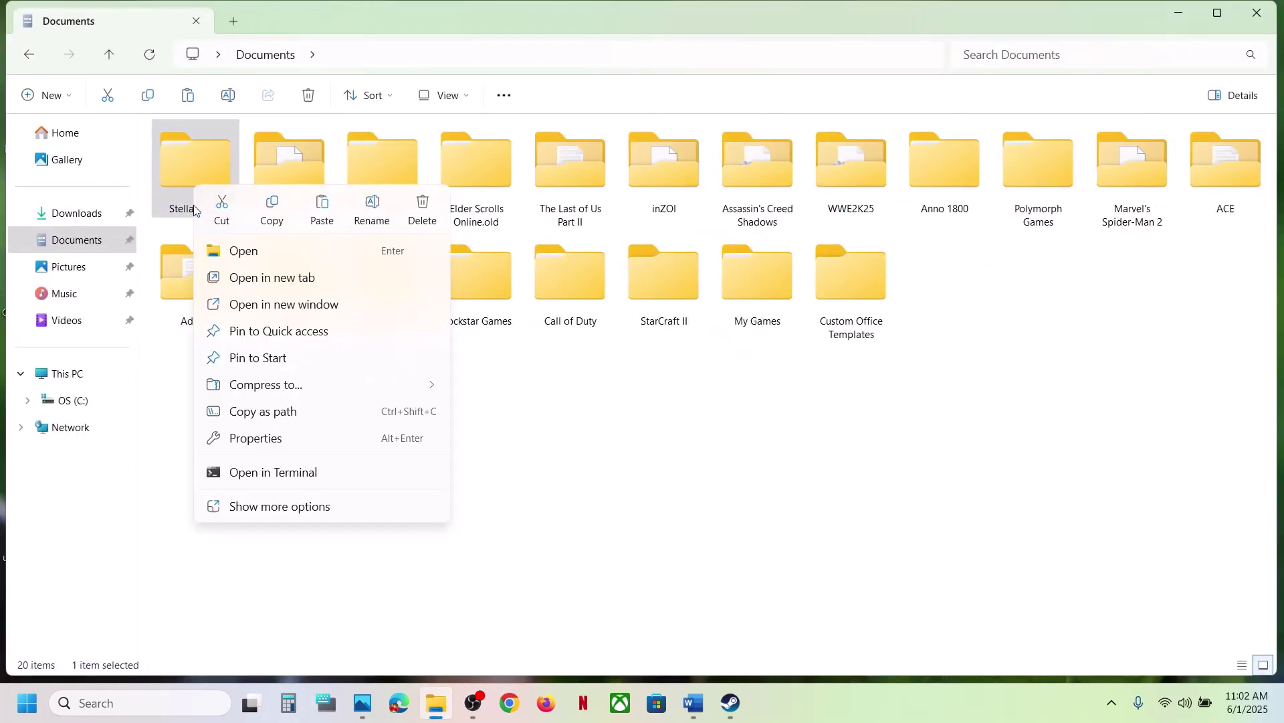
{"action": "left_click", "coordinate": [369, 211]}
{"action": "left_click", "coordinate": [231, 210]}
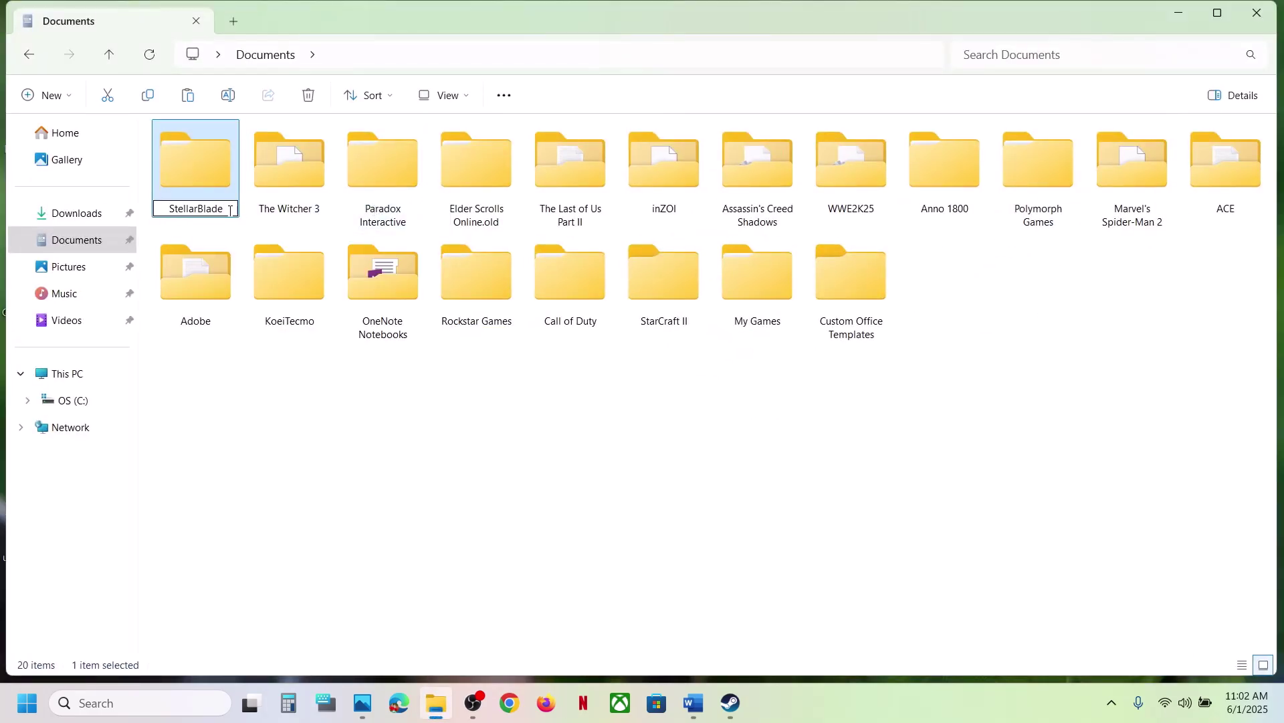
{"action": "type", "text": ".old"}
{"action": "key", "text": "Return"}
Step: Return to the Word document and highlight the Step 6 text "Verify the game files."
{"action": "left_click", "coordinate": [730, 702]}
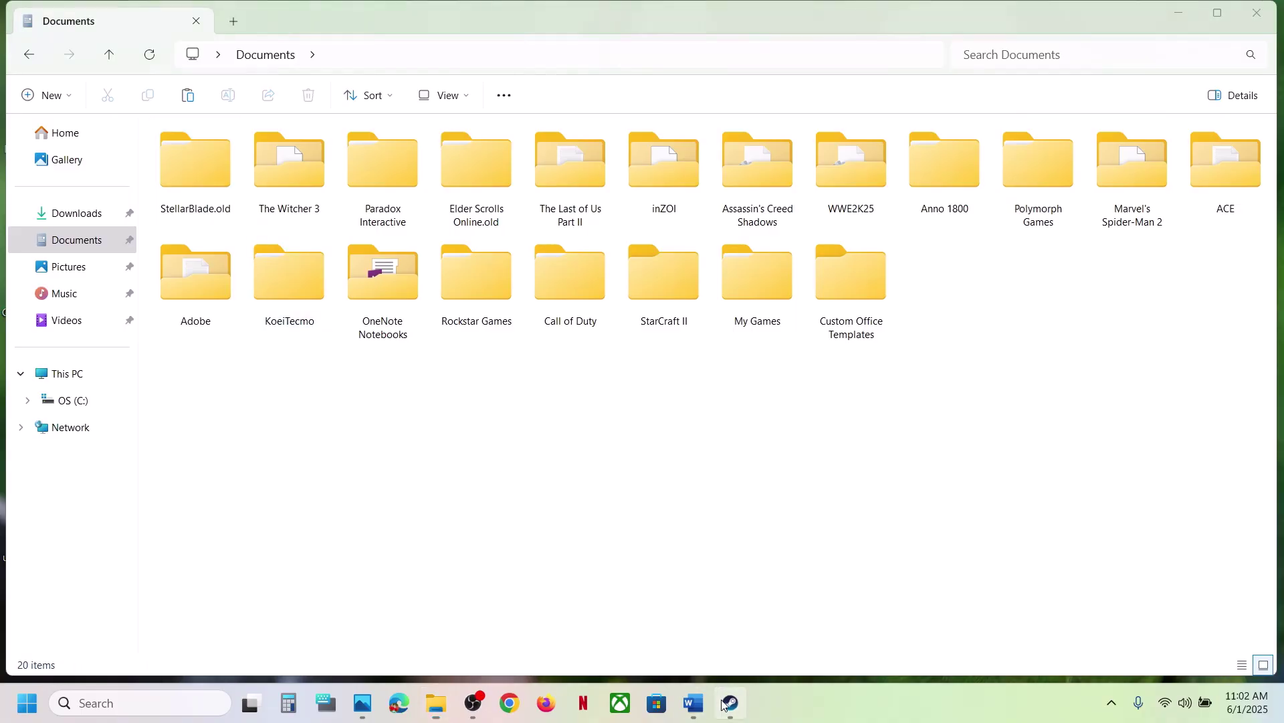
{"action": "left_click", "coordinate": [701, 710]}
{"action": "scroll", "coordinate": [265, 423], "scroll_direction": "down", "scroll_amount": 3}
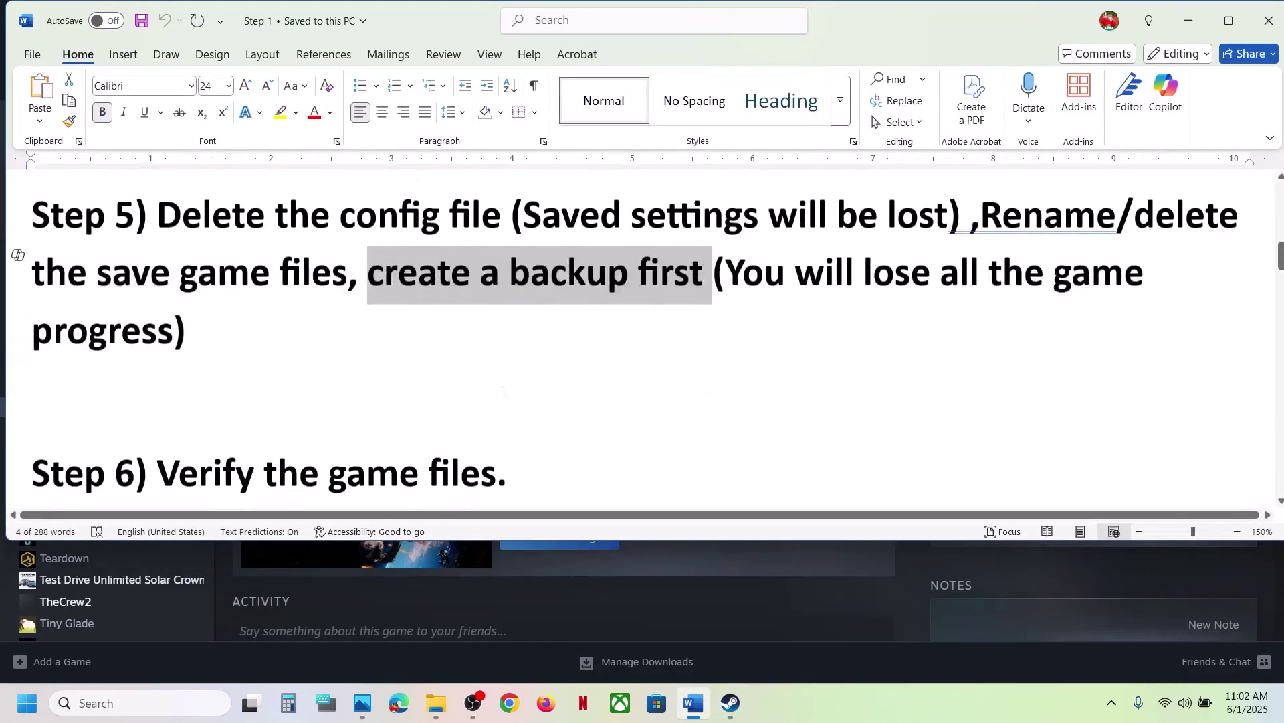
{"action": "left_click_drag", "start_coordinate": [168, 413], "coordinate": [528, 401]}
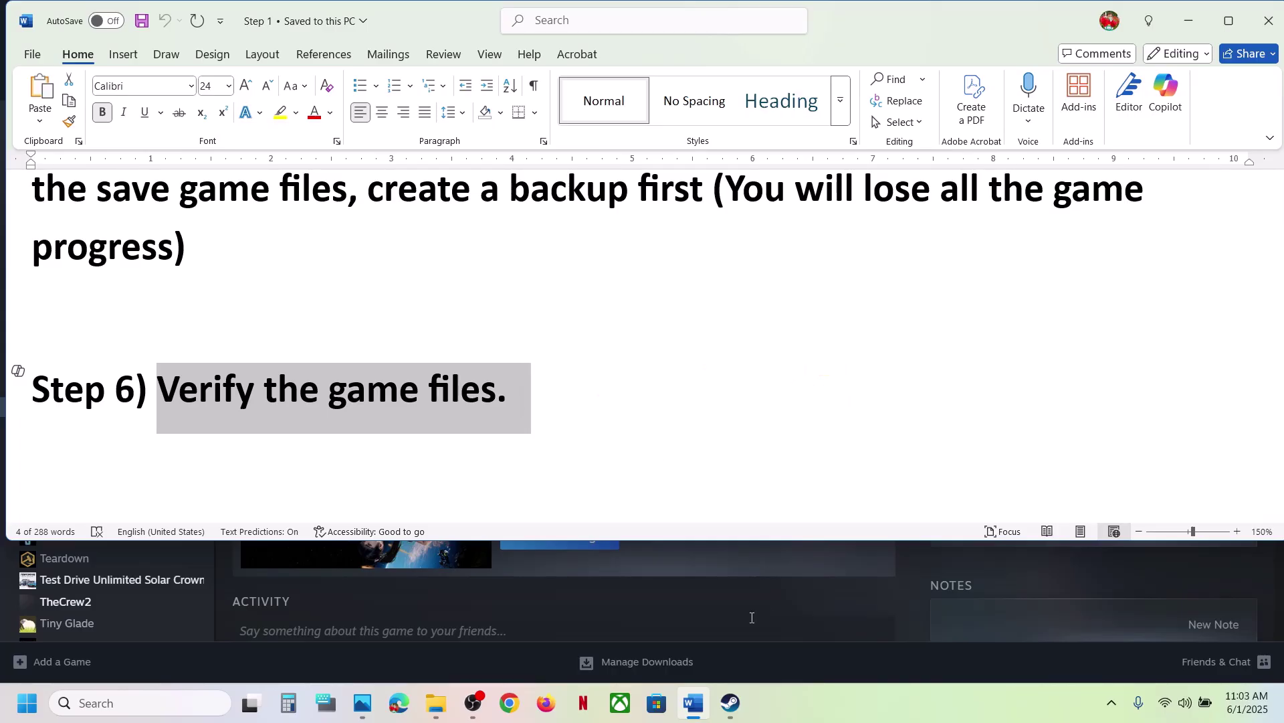
Step: Switch to Steam, view the Installed Files properties of Stellar Blade Demo with the option to verify file integrity, and close the properties
{"action": "left_click", "coordinate": [731, 703]}
{"action": "right_click", "coordinate": [88, 412]}
{"action": "mouse_move", "coordinate": [127, 514]}
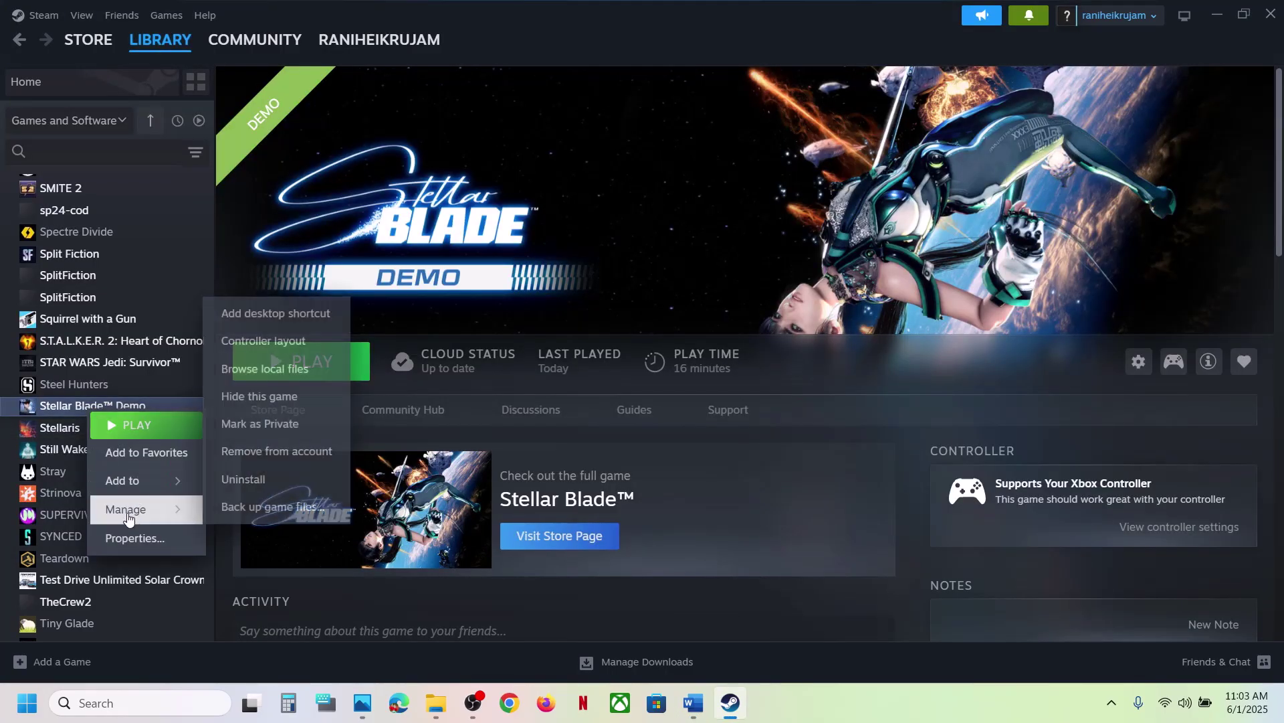
{"action": "left_click", "coordinate": [134, 537]}
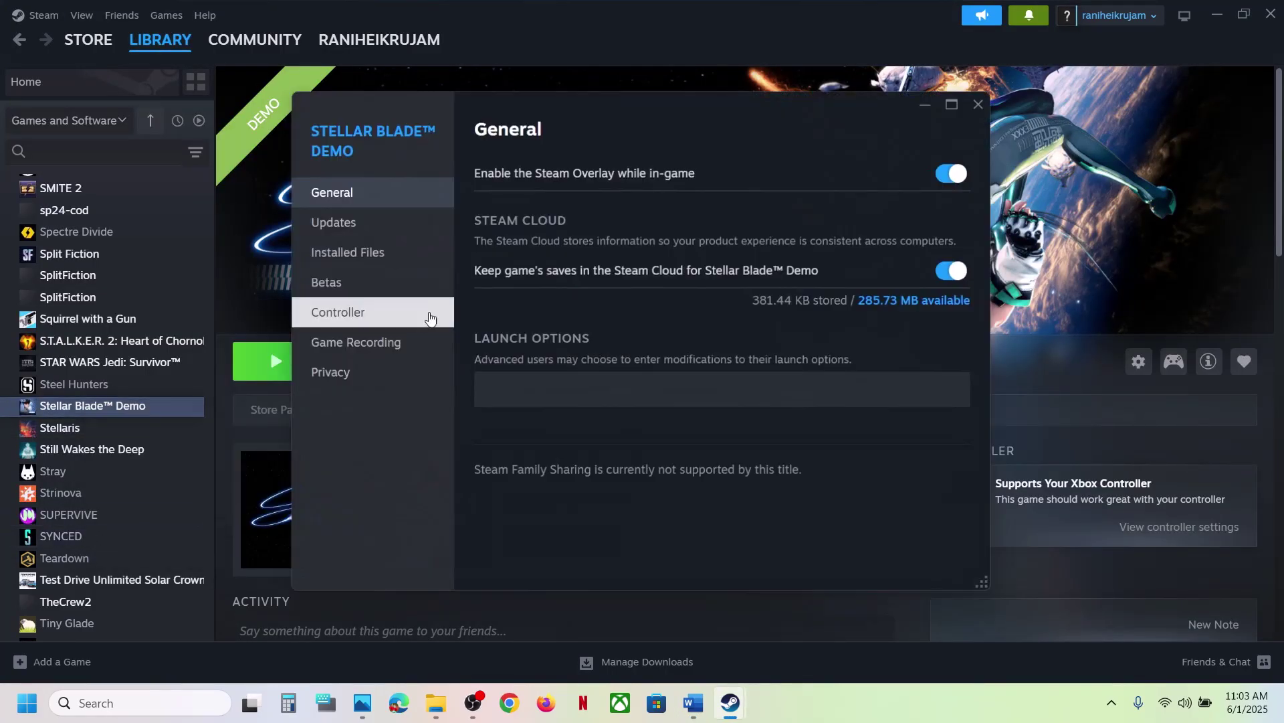
{"action": "left_click", "coordinate": [371, 253]}
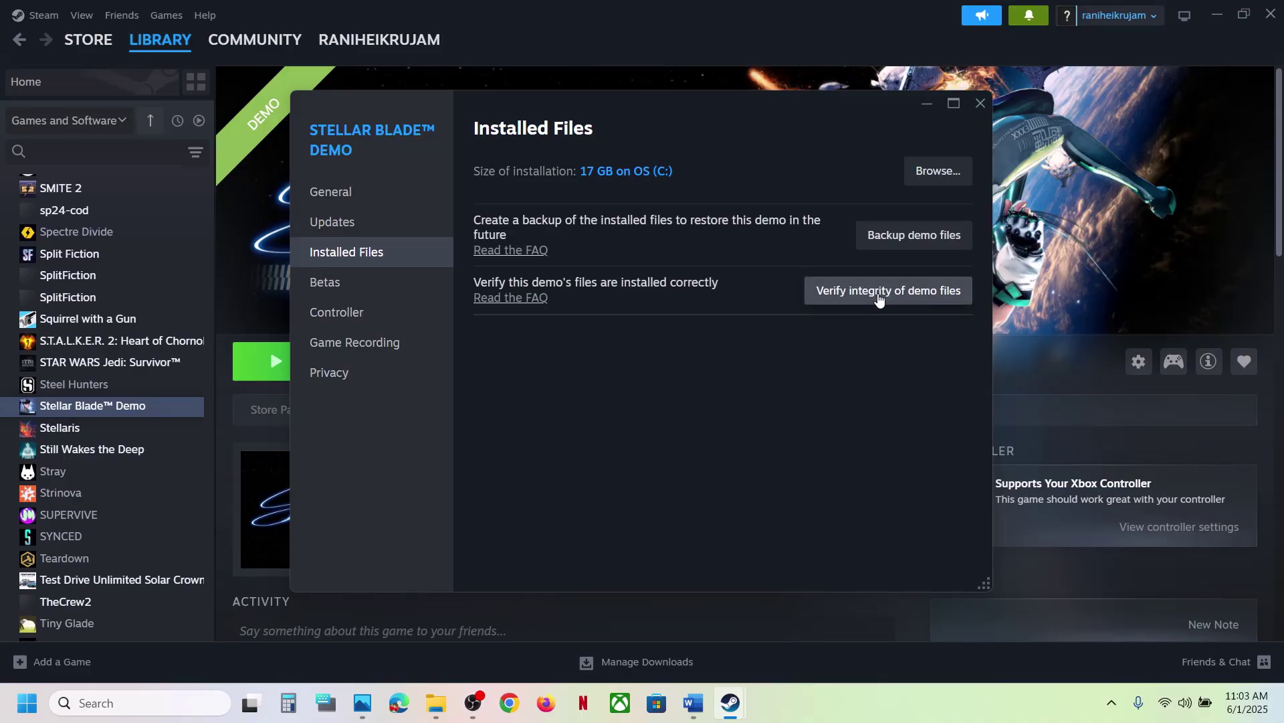
{"action": "left_click", "coordinate": [981, 102]}
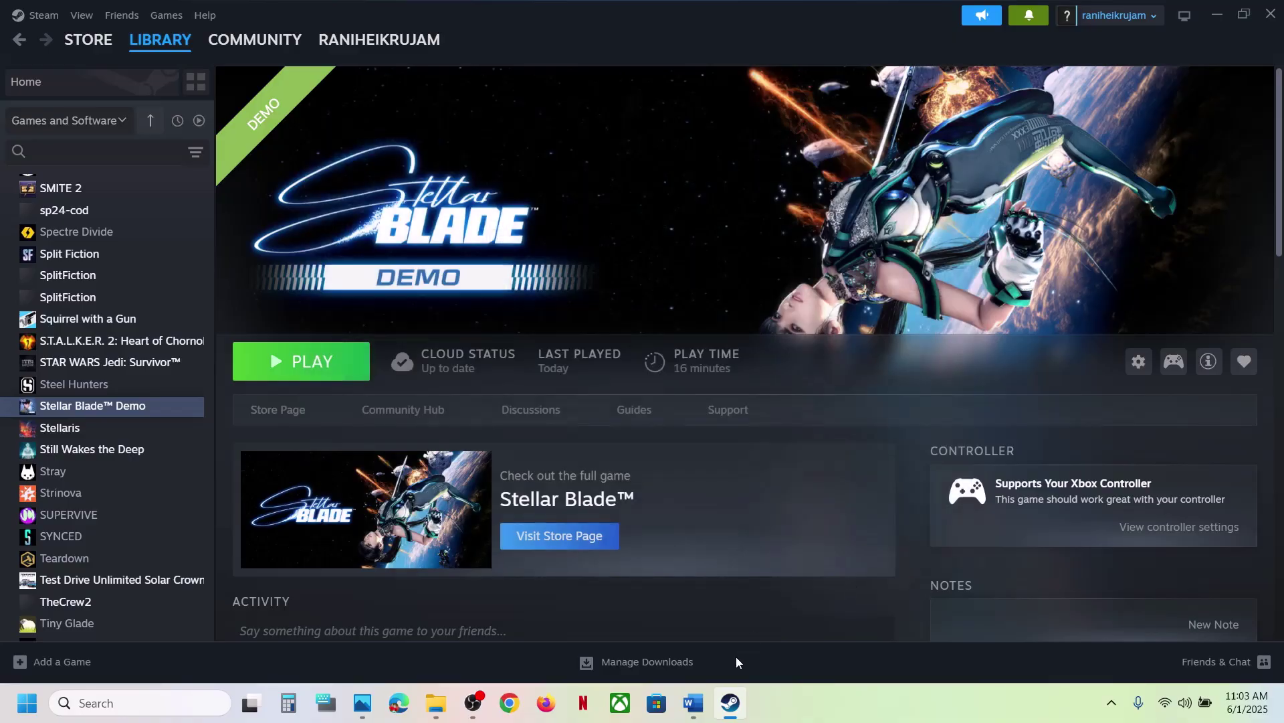
Step: Return to the Word document and highlight the Step 7 instruction on clean graphics driver installation and its NVIDIA and AMD links
{"action": "left_click", "coordinate": [693, 702]}
{"action": "scroll", "coordinate": [465, 335], "scroll_direction": "down", "scroll_amount": 5}
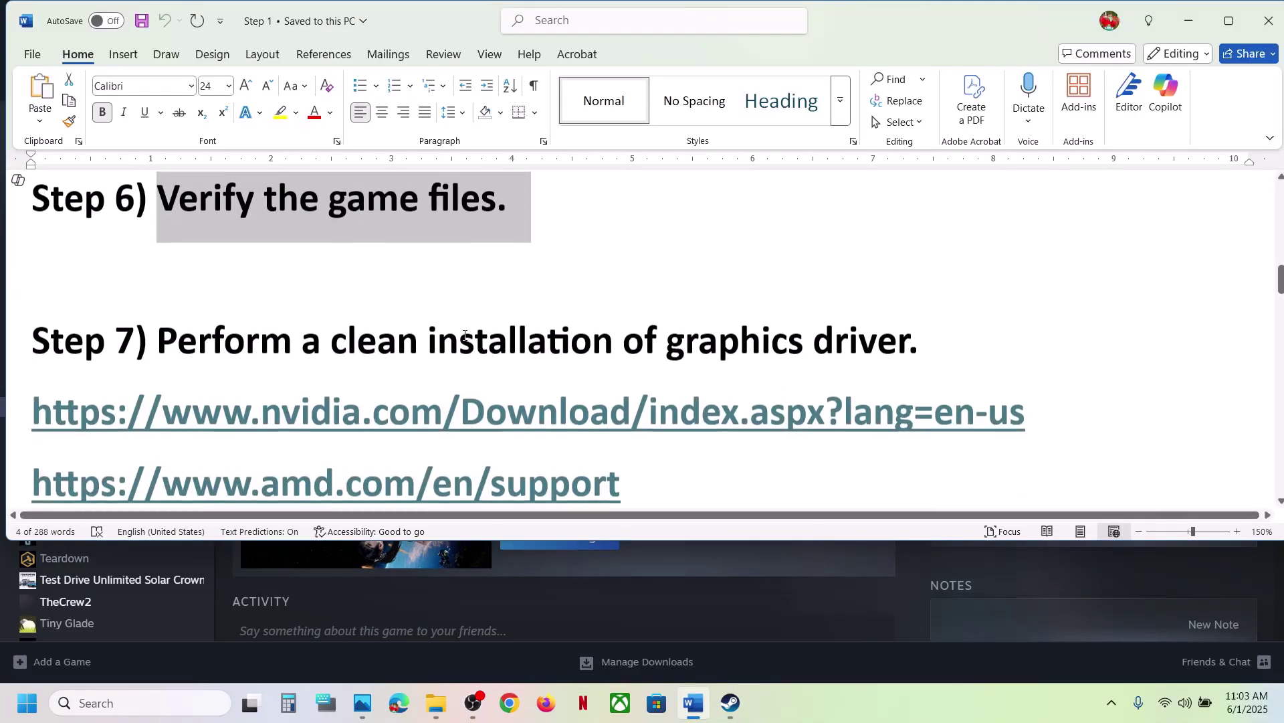
{"action": "left_click_drag", "start_coordinate": [191, 301], "coordinate": [924, 307]}
{"action": "left_click_drag", "start_coordinate": [228, 369], "coordinate": [750, 378]}
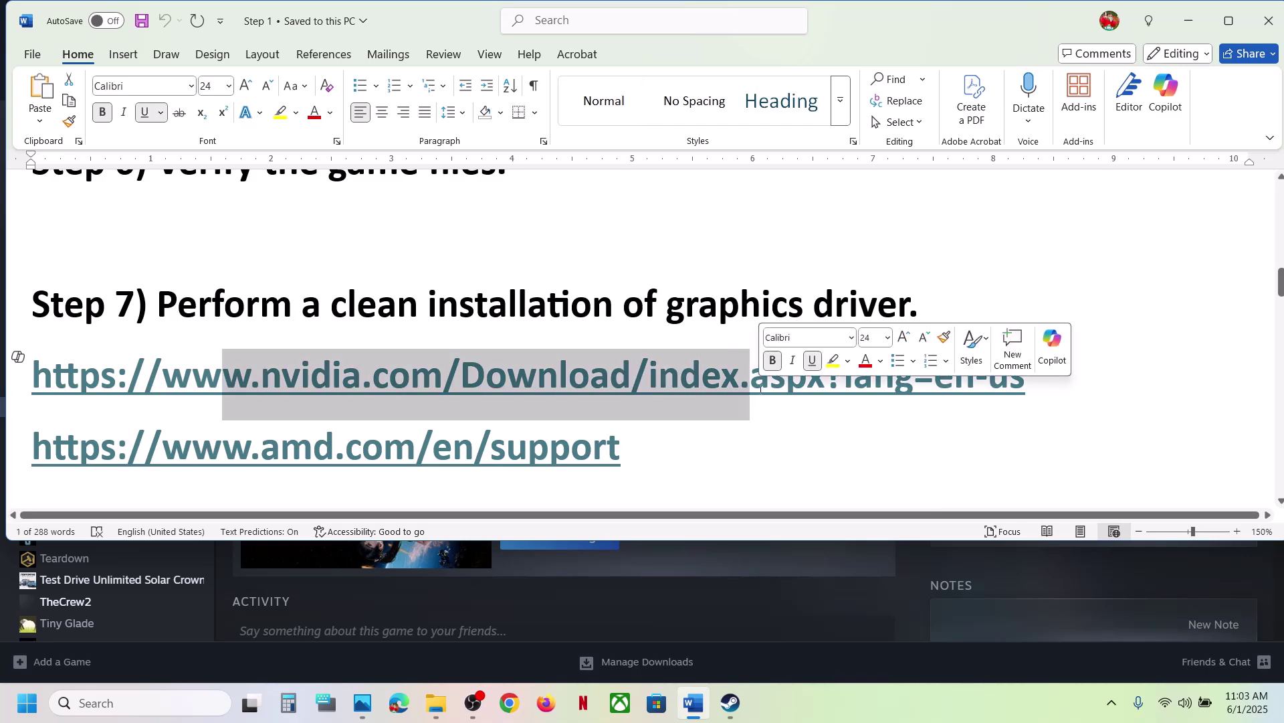
{"action": "left_click_drag", "start_coordinate": [221, 447], "coordinate": [544, 447]}
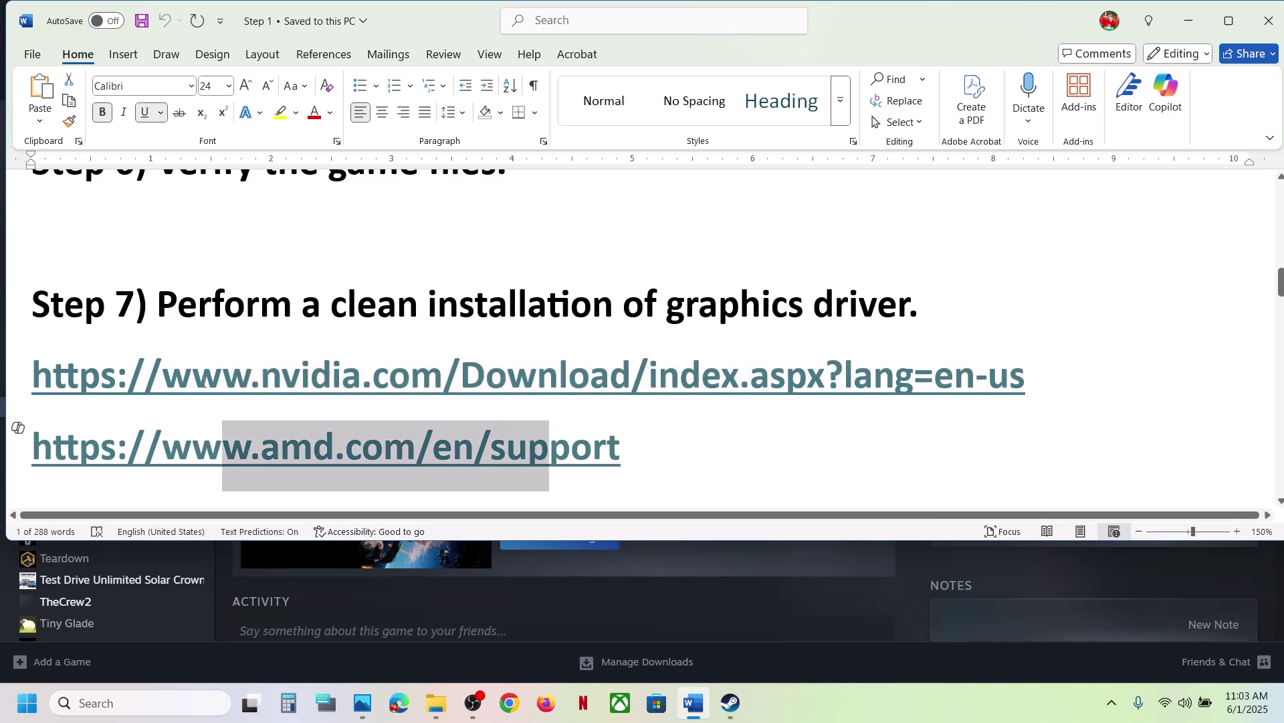
{"action": "left_click_drag", "start_coordinate": [192, 375], "coordinate": [702, 378]}
Step: On NVIDIA's Drivers page in Chrome, choose Windows 11 and find drivers for the GeForce RTX 3050 Laptop GPU
{"action": "left_click", "coordinate": [914, 712]}
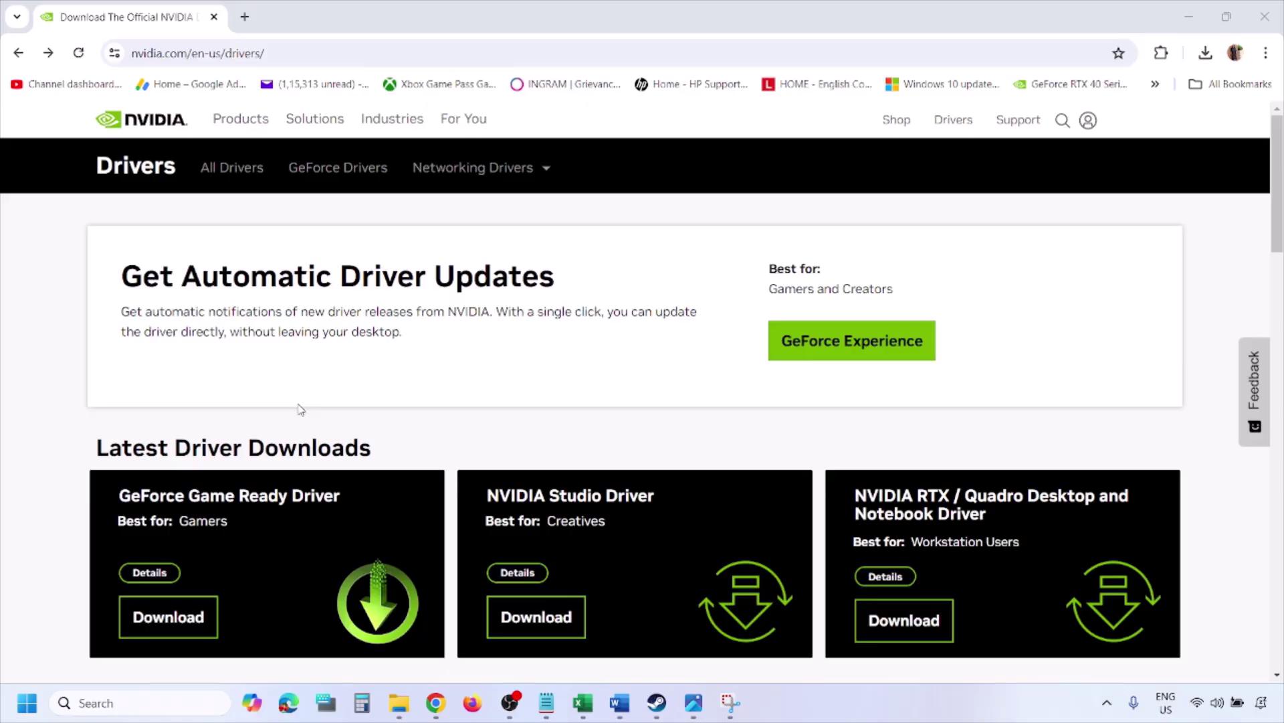
{"action": "scroll", "coordinate": [300, 410], "scroll_direction": "down", "scroll_amount": 8}
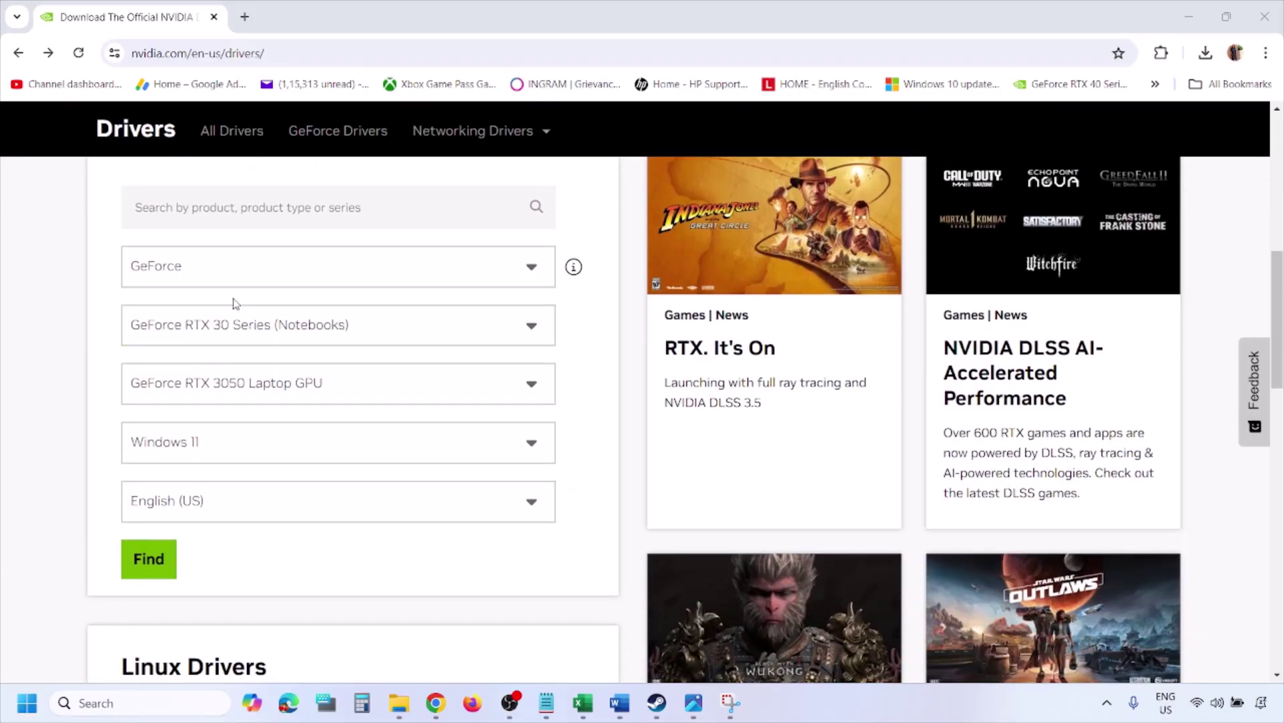
{"action": "left_click", "coordinate": [213, 445]}
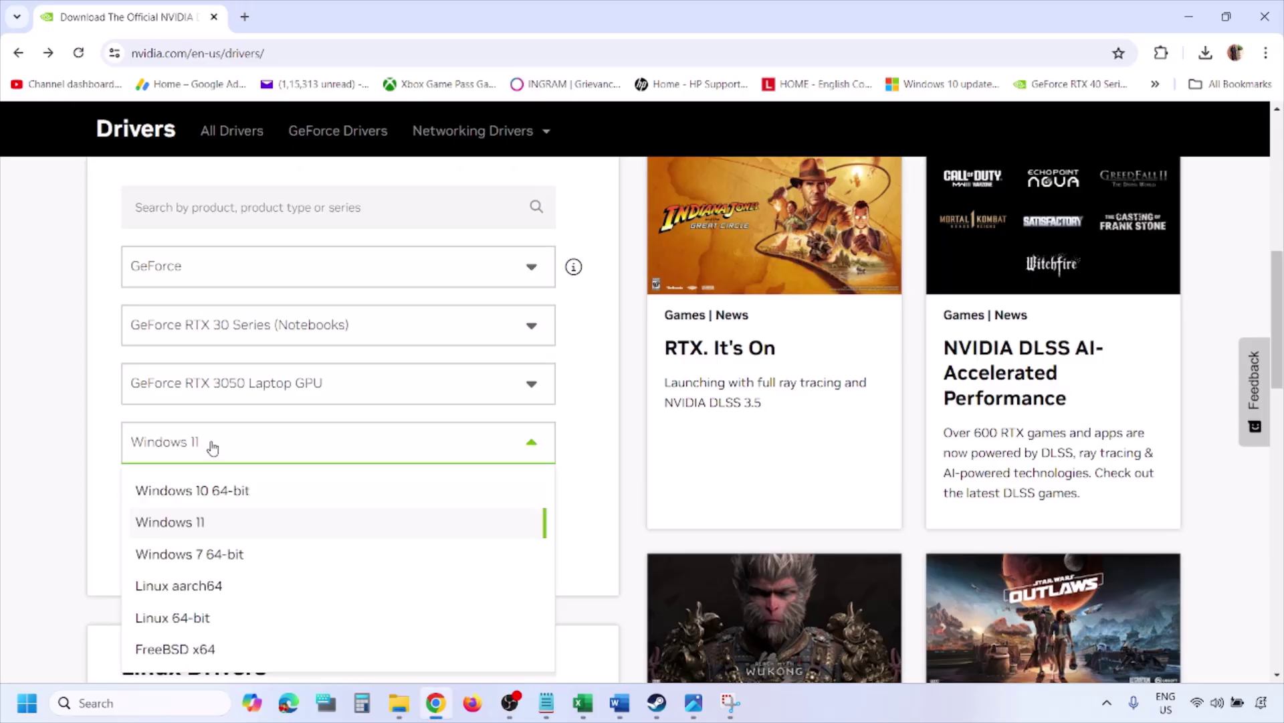
{"action": "left_click", "coordinate": [188, 522]}
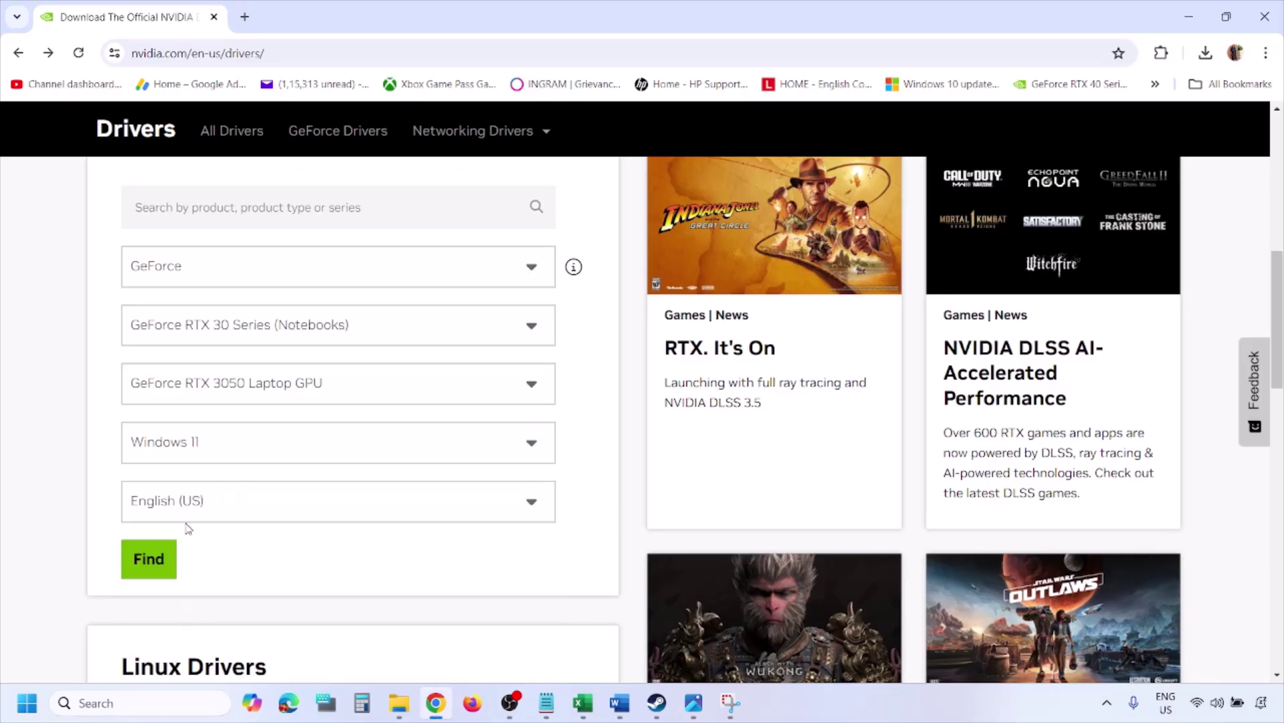
{"action": "left_click", "coordinate": [148, 559]}
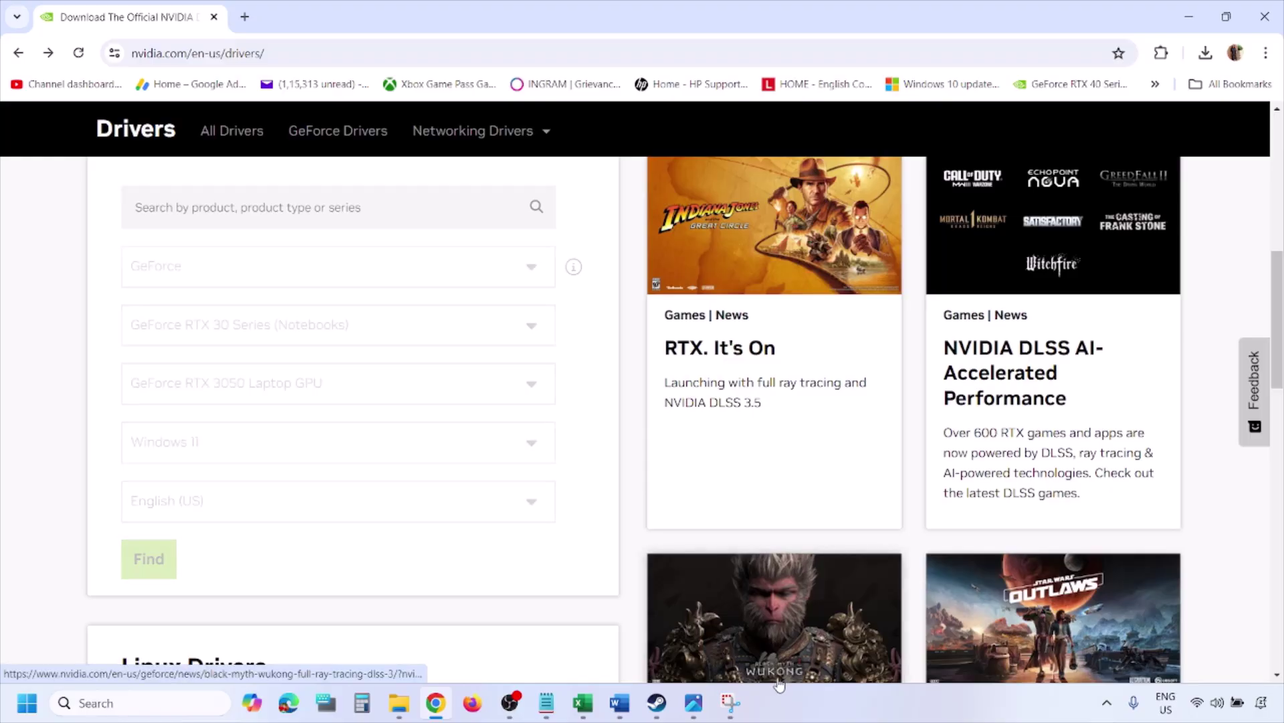
Step: Review the images 1.png to 5.png showing the Game Ready driver download and the NVIDIA installer's custom clean installation options
{"action": "left_click", "coordinate": [693, 702]}
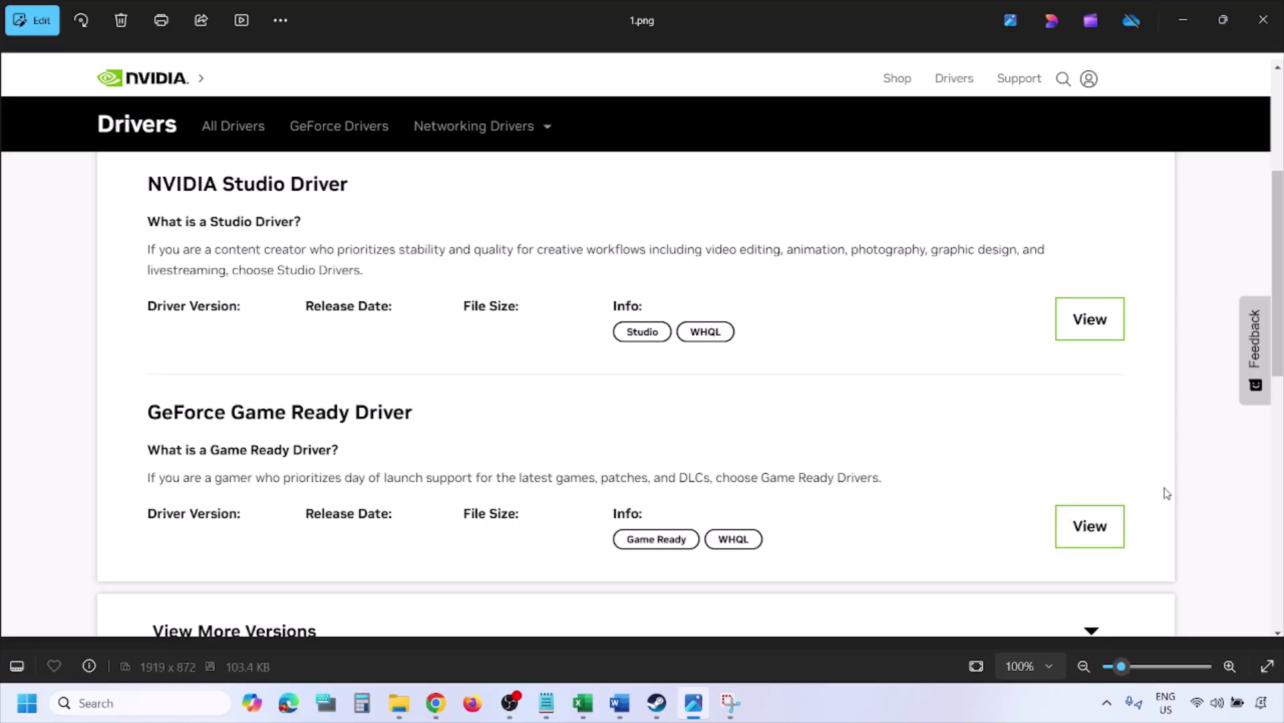
{"action": "key", "text": "Right"}
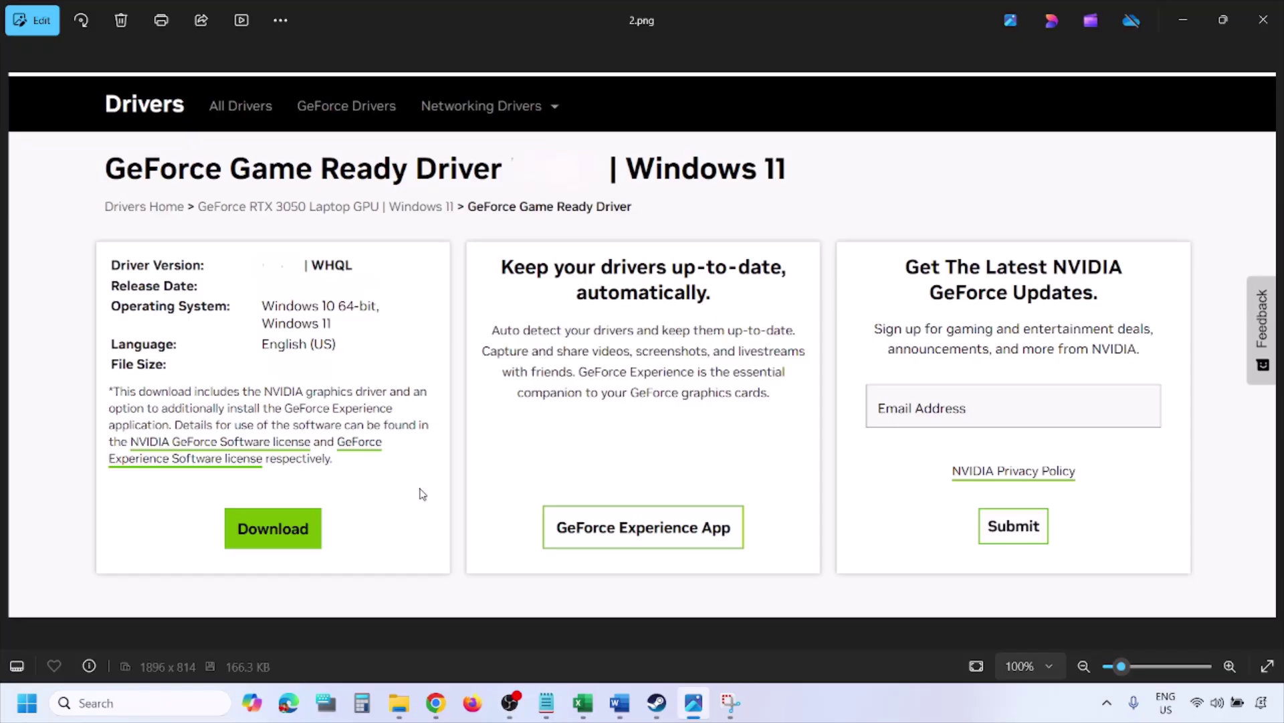
{"action": "key", "text": "Right"}
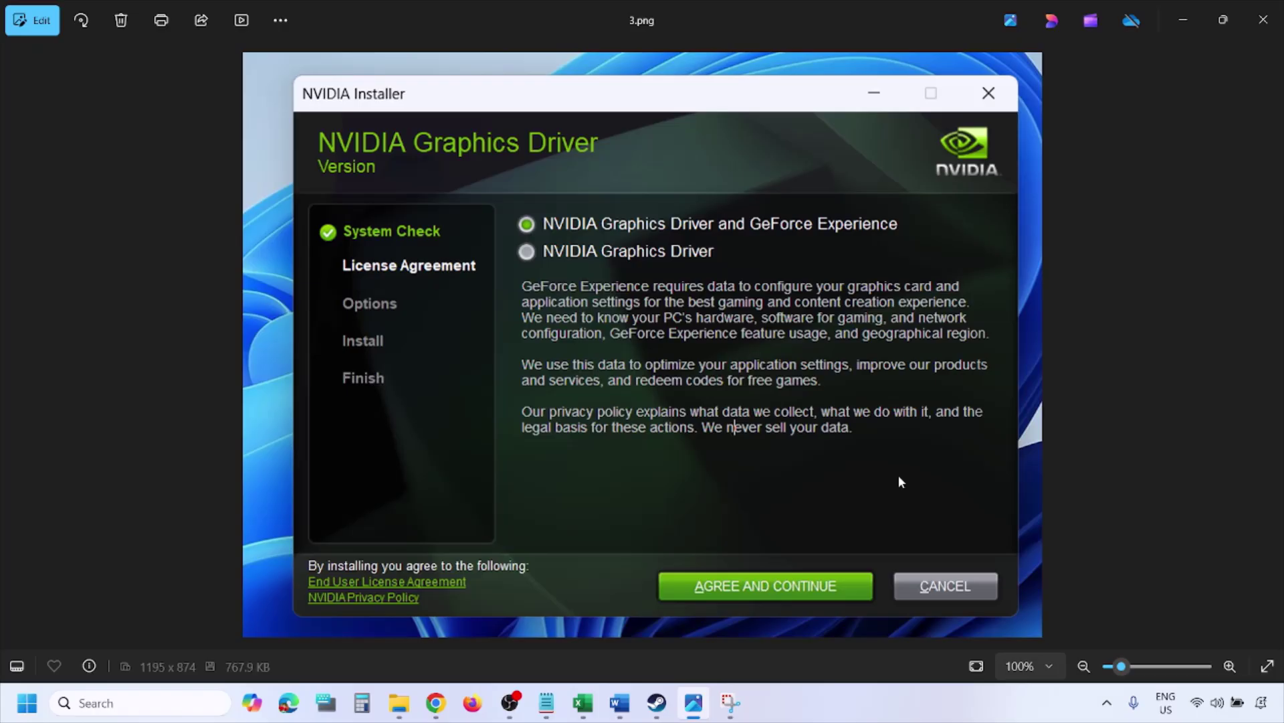
{"action": "key", "text": "Right"}
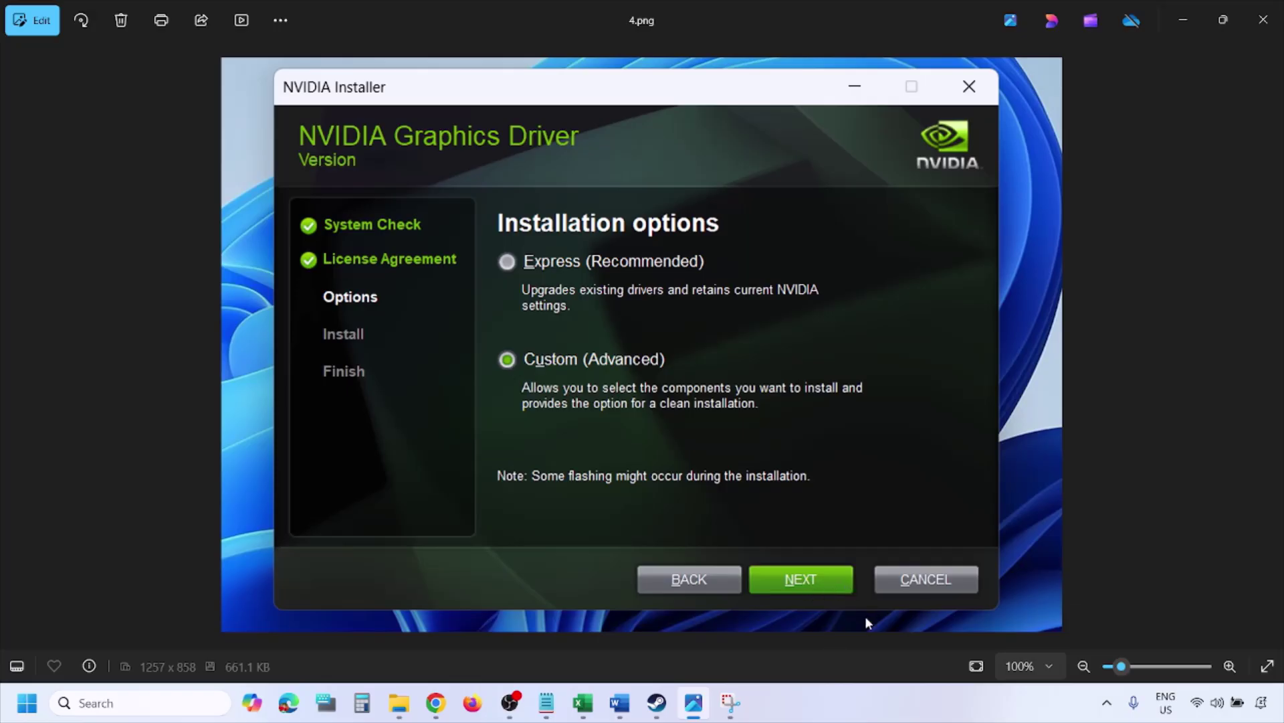
{"action": "key", "text": "Right"}
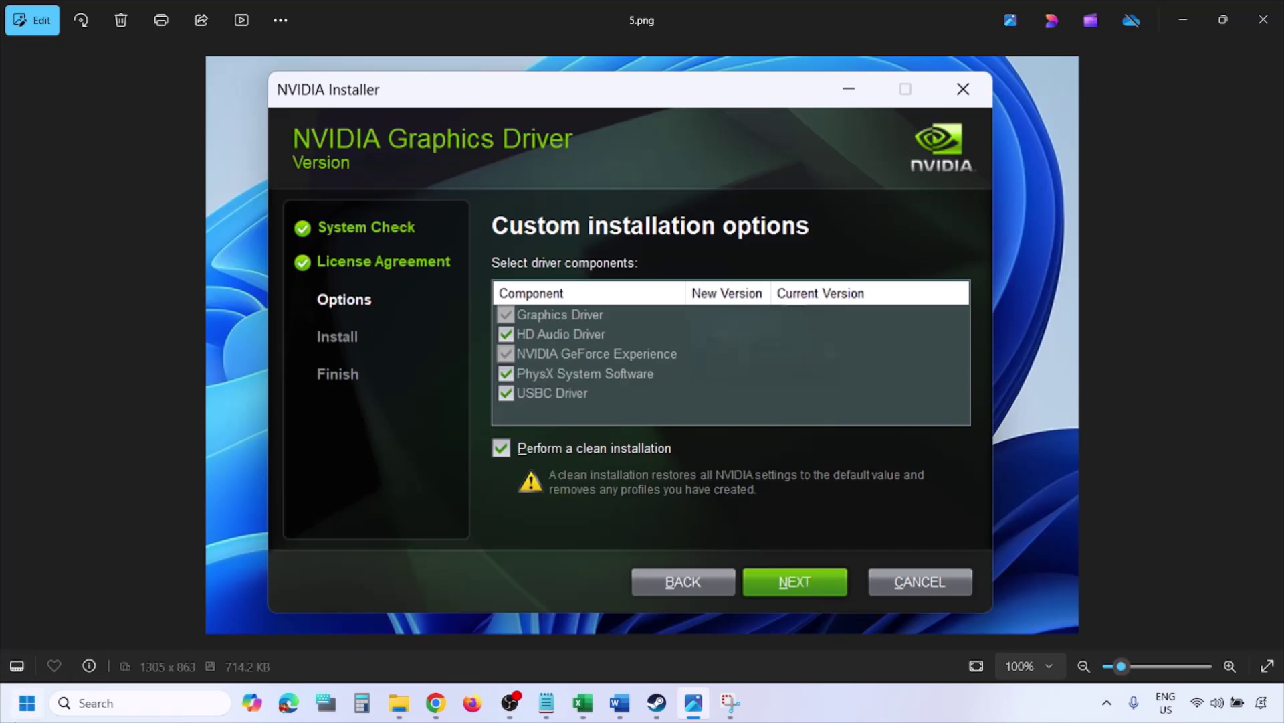
Step: Show the Windows power options with Restart and dismiss them without restarting
{"action": "key", "text": "super"}
{"action": "left_click", "coordinate": [492, 651]}
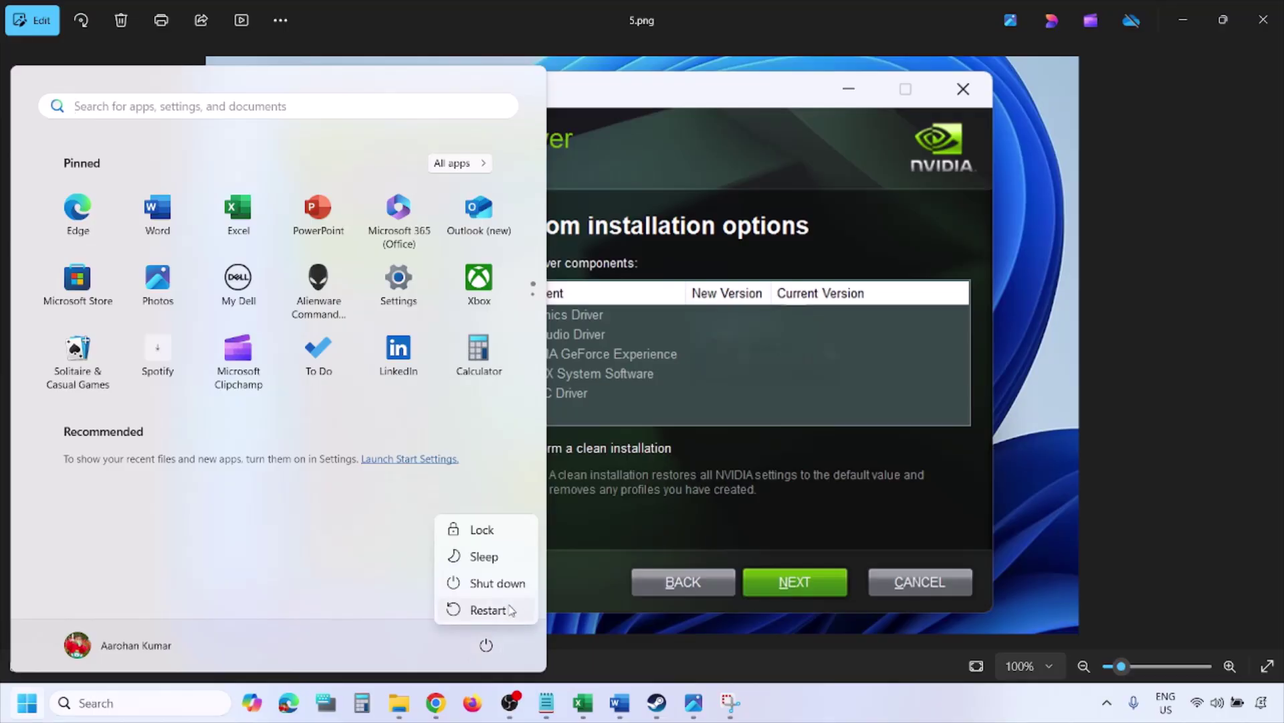
{"action": "key", "text": "Escape"}
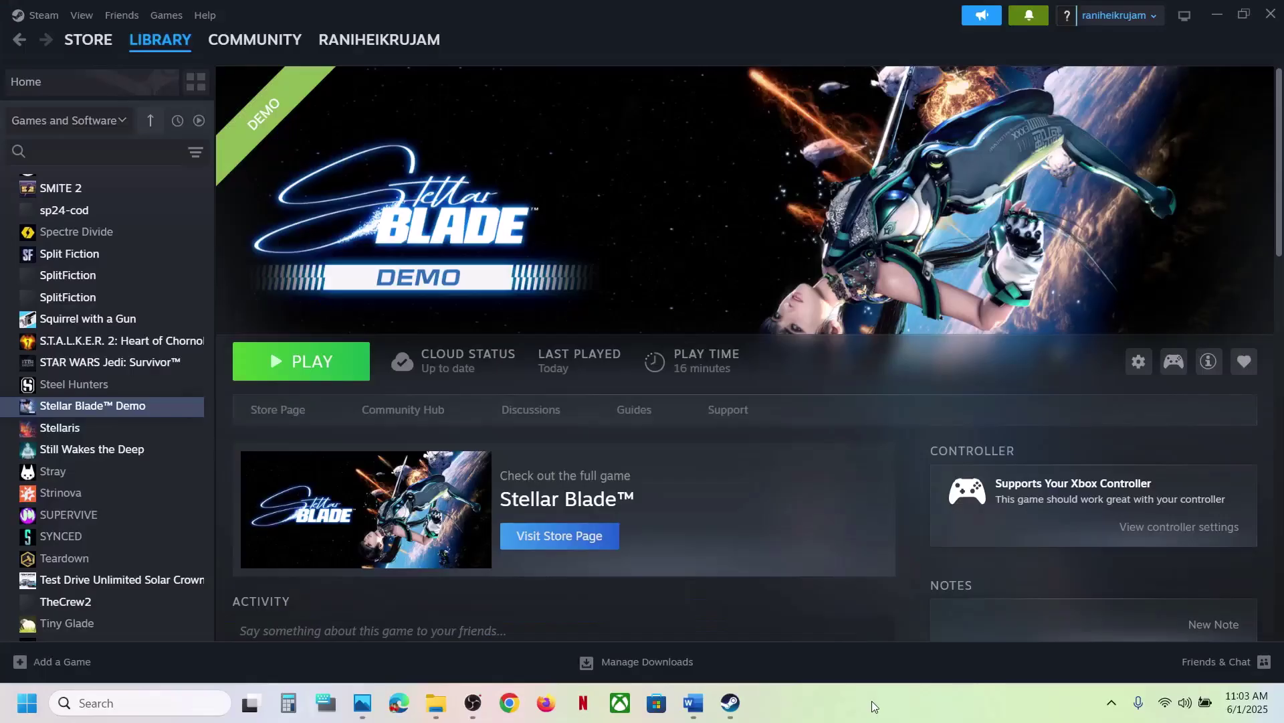
Step: Return to the Word document and copy "Display Driver Uninstaller" from the Step 8 instruction
{"action": "left_click", "coordinate": [696, 716]}
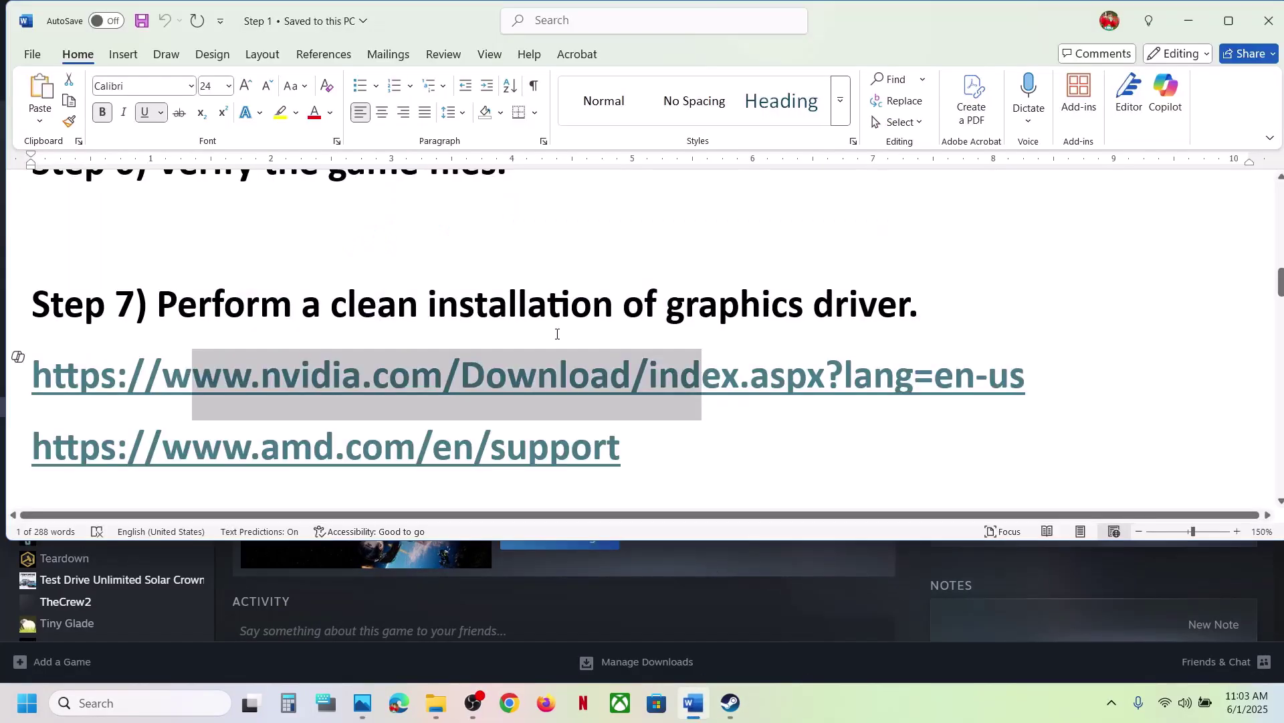
{"action": "scroll", "coordinate": [556, 333], "scroll_direction": "down", "scroll_amount": 5}
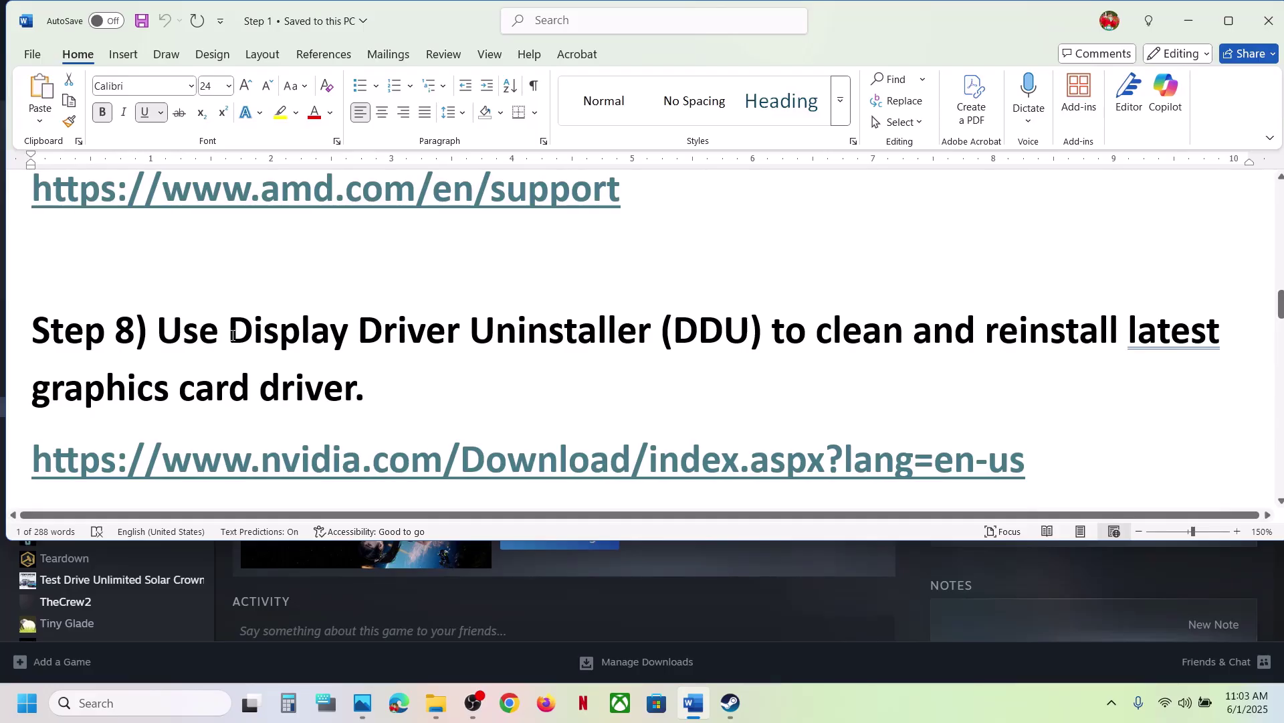
{"action": "left_click_drag", "start_coordinate": [232, 336], "coordinate": [558, 342]}
{"action": "key", "text": "ctrl+c"}
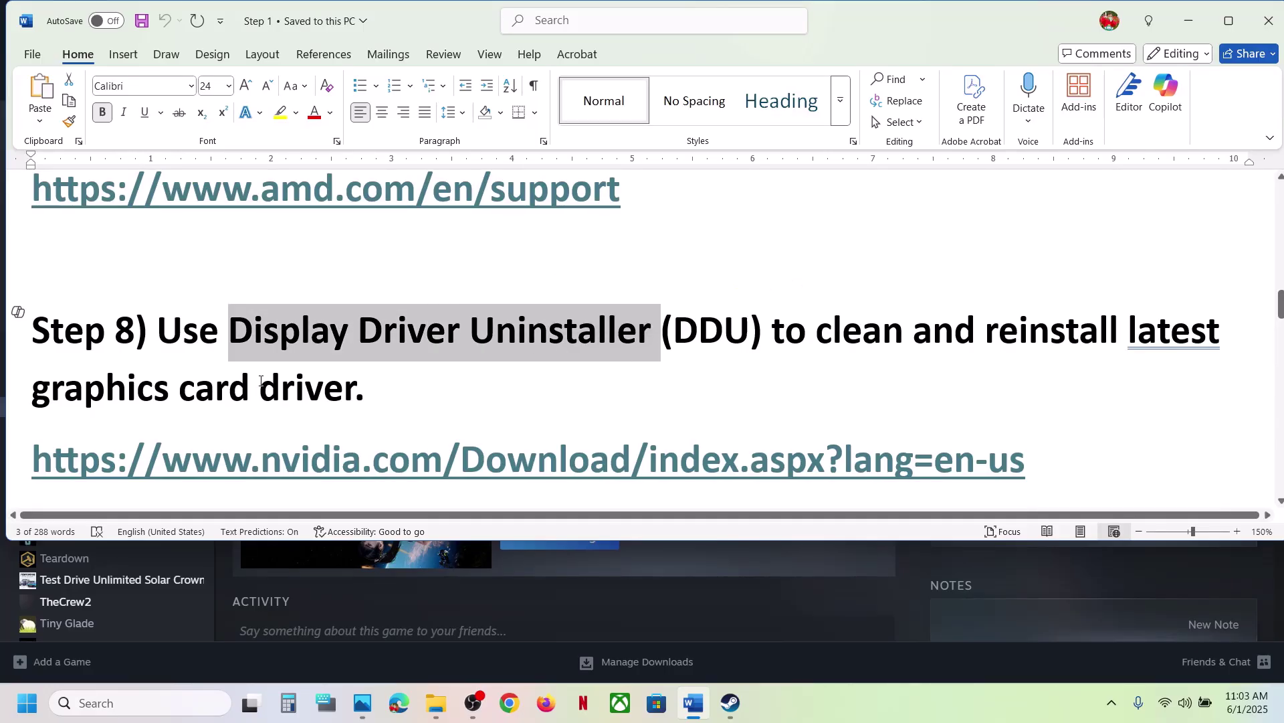
{"action": "scroll", "coordinate": [744, 414], "scroll_direction": "down", "scroll_amount": 1}
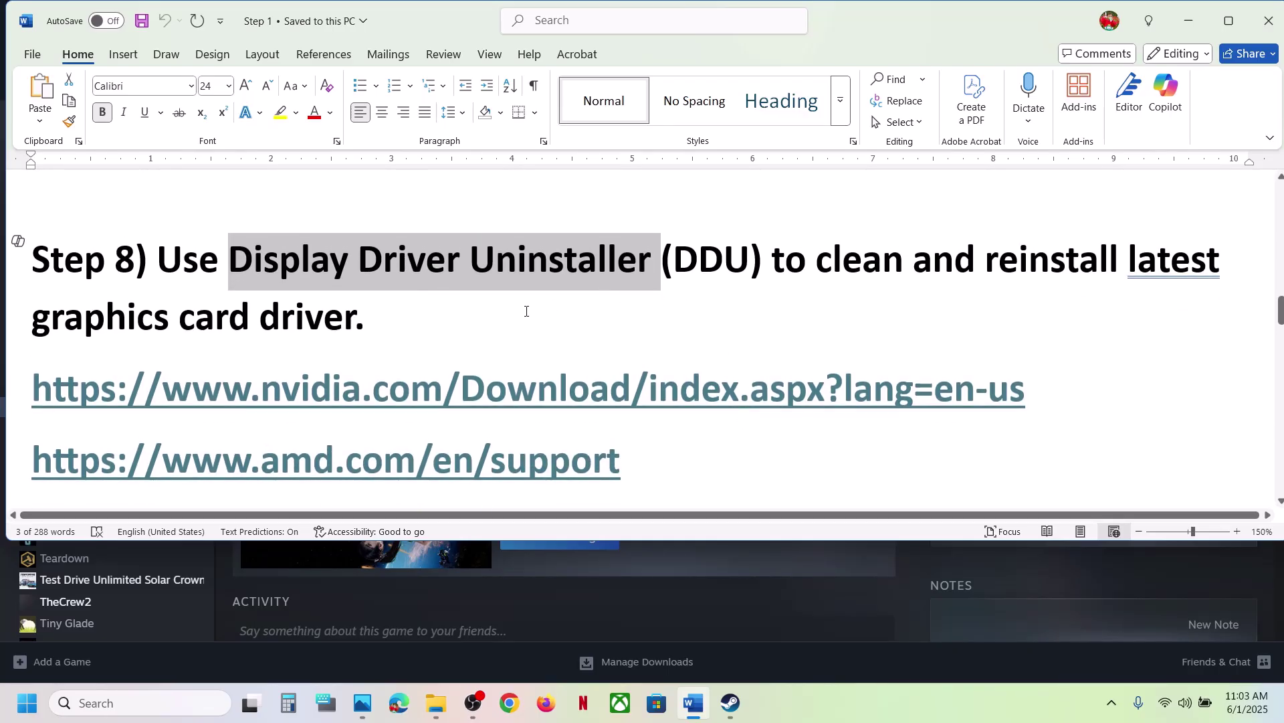
Step: Switch to Chrome and search Google for the copied text "Display Driver Uninstaller"
{"action": "left_click", "coordinate": [511, 705]}
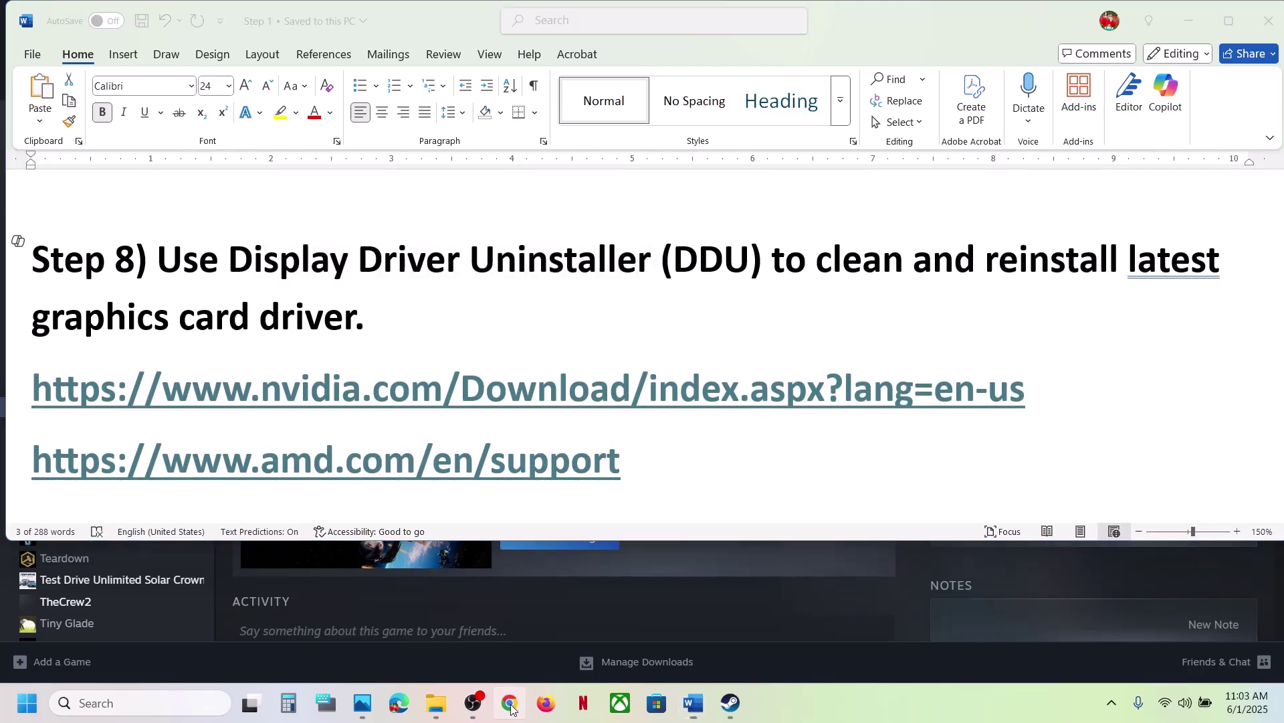
{"action": "key", "text": "ctrl+v"}
{"action": "key", "text": "Return"}
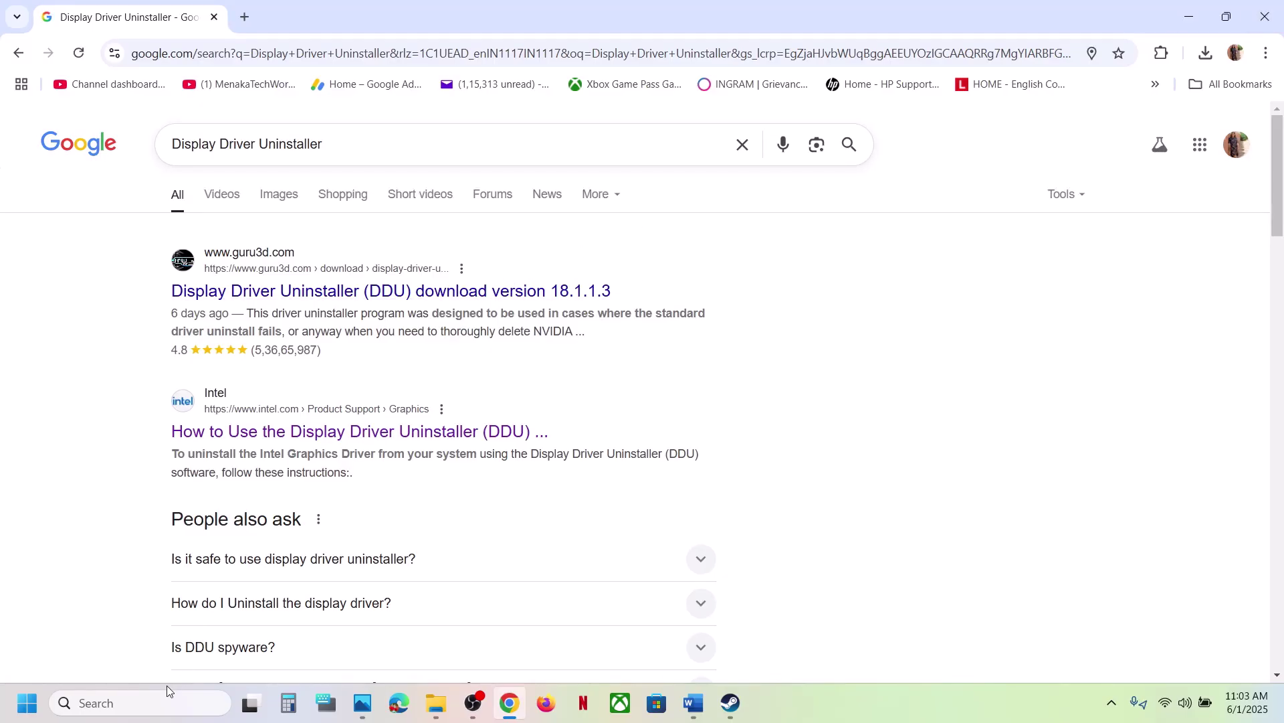
Step: Find the copied "Display Driver Uninstaller" name in Windows search, launch the app and dismiss its Safe Mode notice
{"action": "left_click", "coordinate": [147, 703]}
{"action": "key", "text": "ctrl+v"}
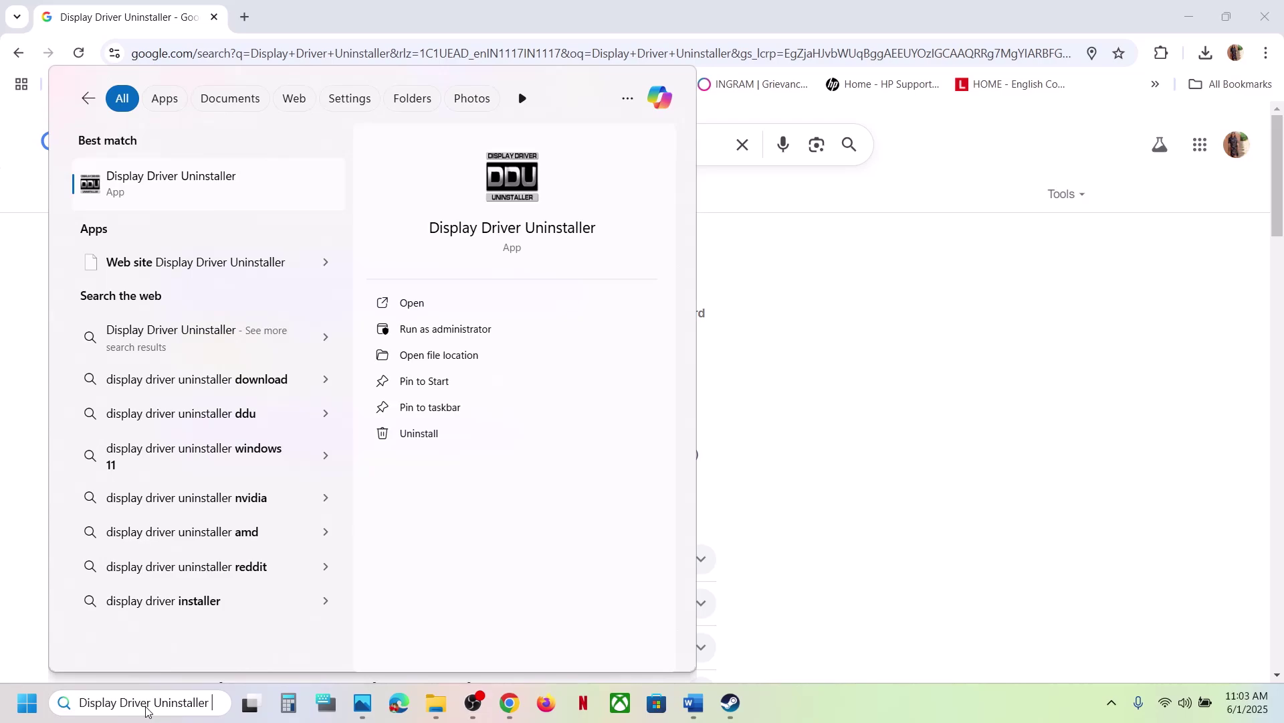
{"action": "key", "text": "Return"}
{"action": "left_click", "coordinate": [549, 491]}
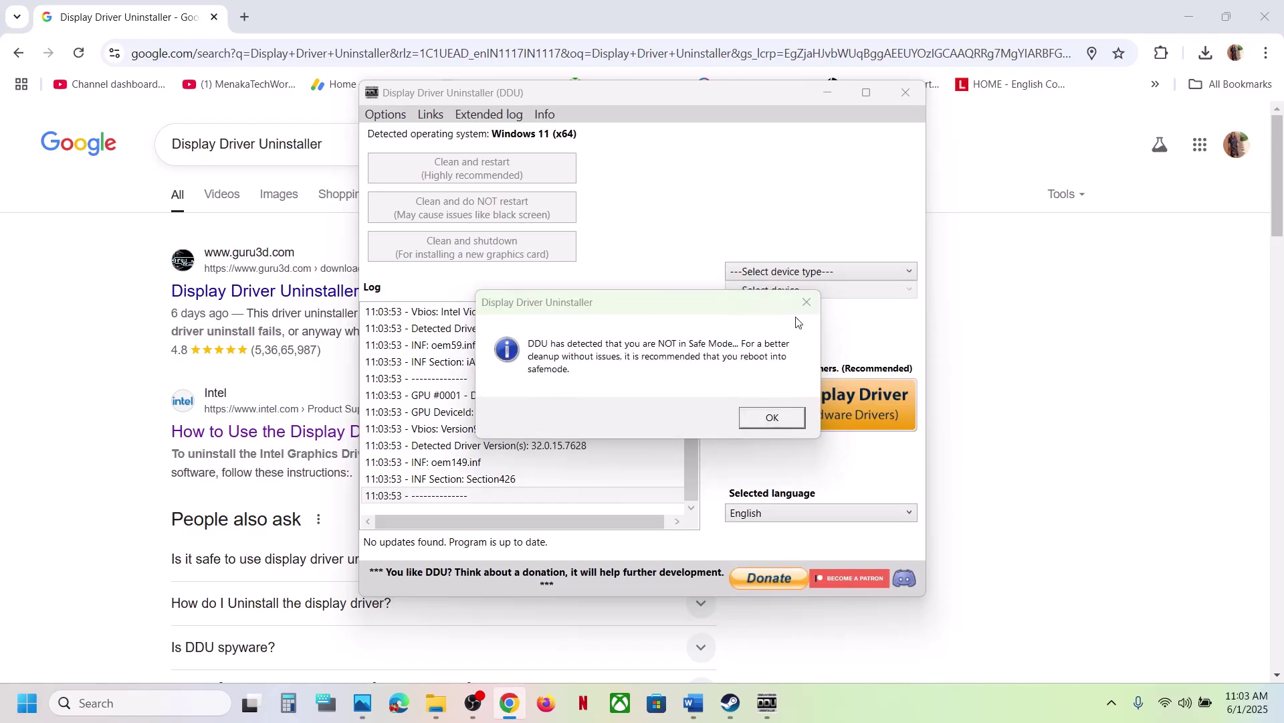
{"action": "left_click", "coordinate": [784, 420]}
Step: Select GPU as the device type with NVIDIA as the device, and return to Chrome without starting the cleanup
{"action": "left_click", "coordinate": [799, 274]}
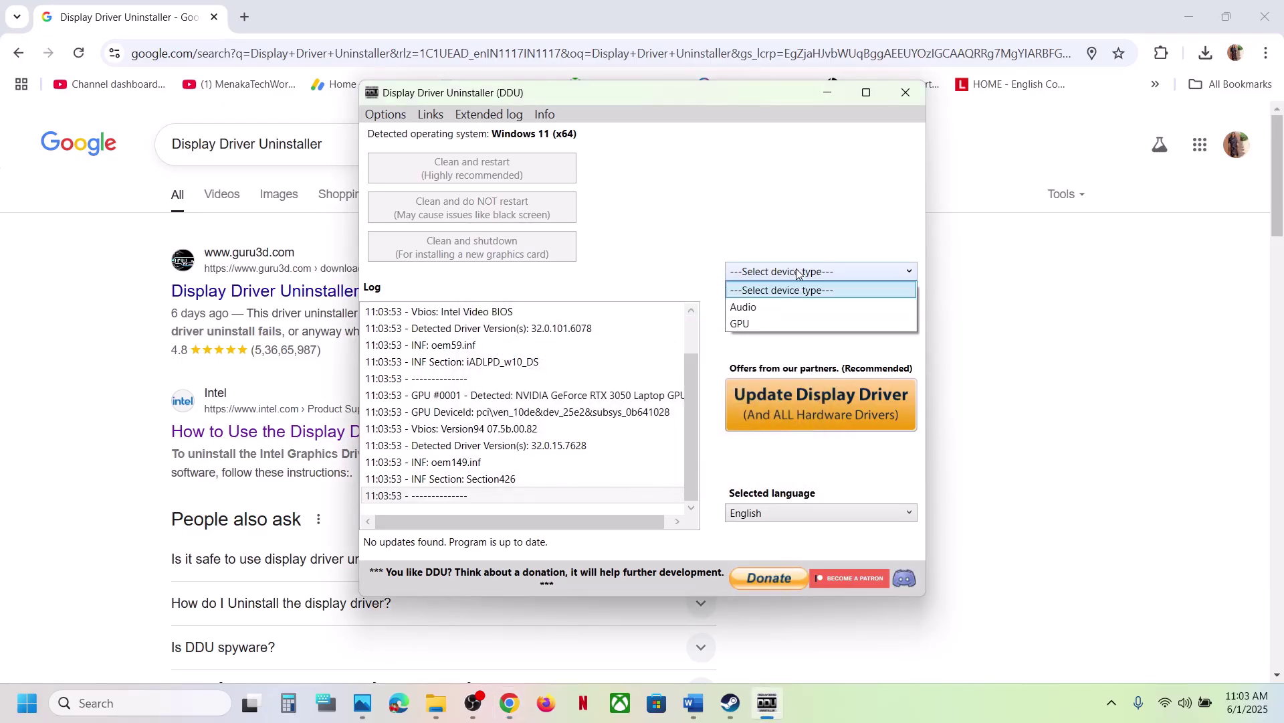
{"action": "left_click", "coordinate": [766, 323]}
{"action": "left_click", "coordinate": [768, 292]}
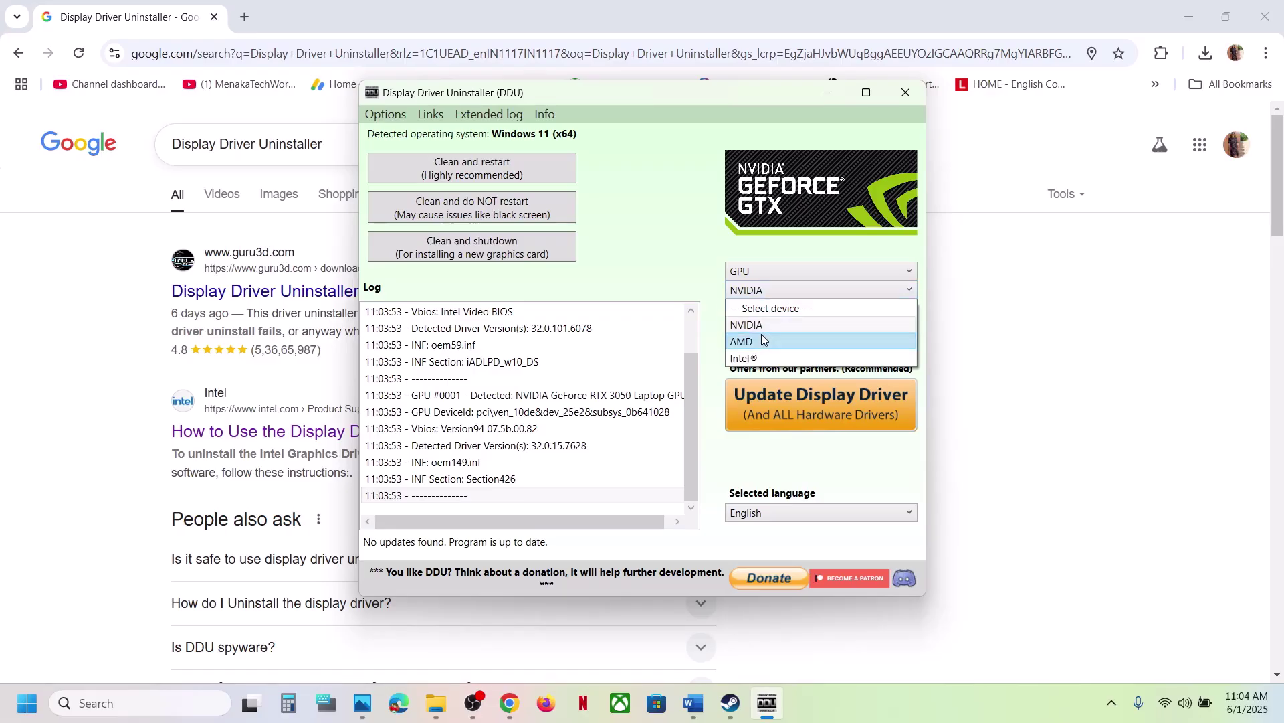
{"action": "left_click", "coordinate": [692, 293]}
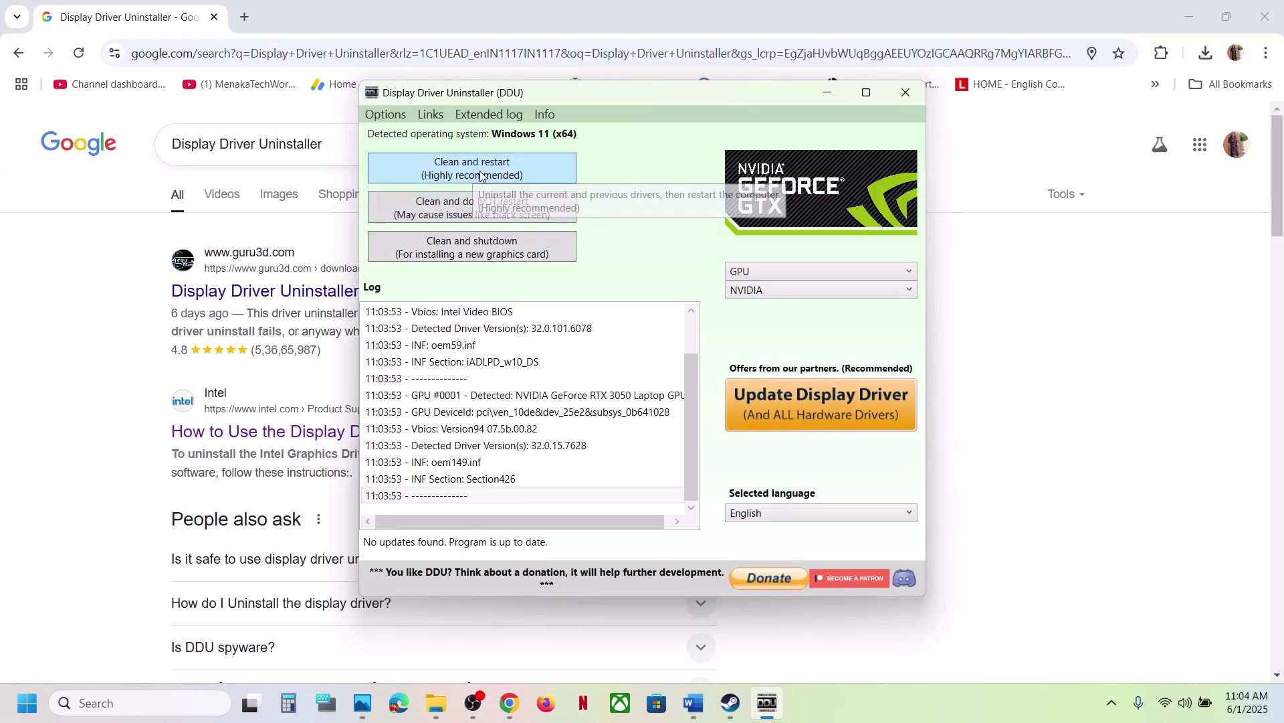
{"action": "left_click", "coordinate": [122, 473]}
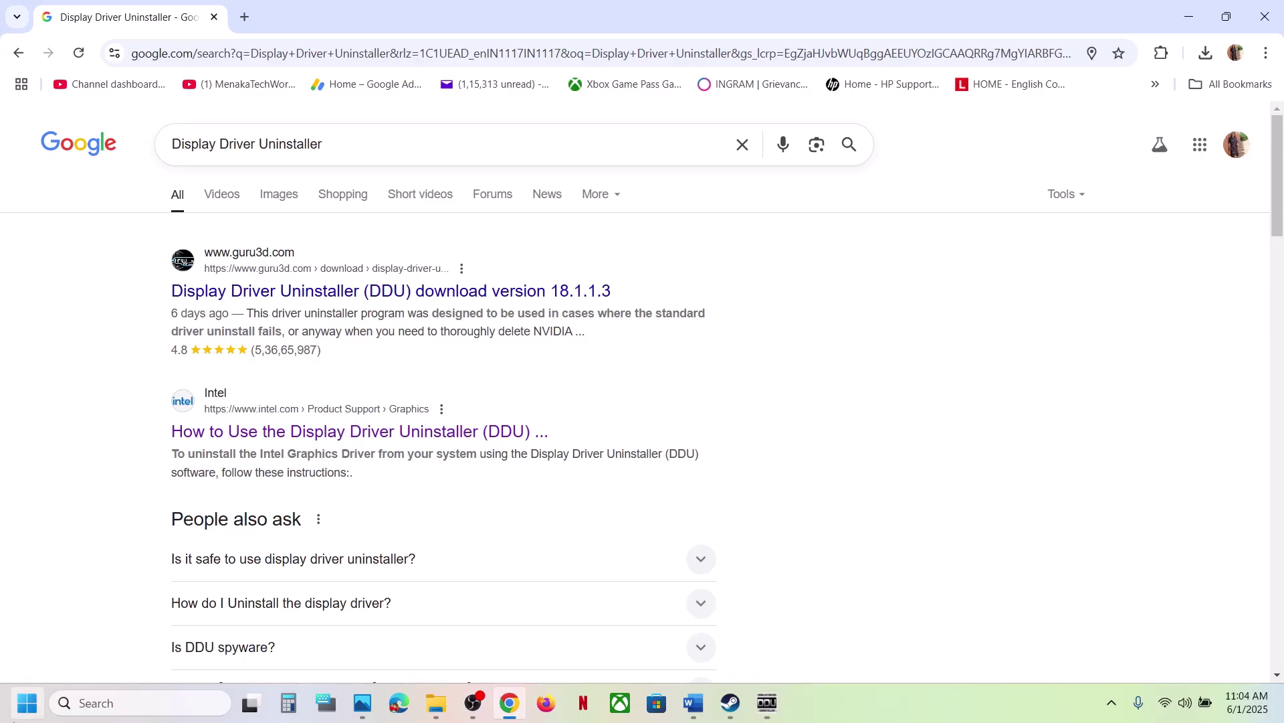
Step: Switch to the Word document and highlight the NVIDIA driver download link under Step 8 for review
{"action": "left_click", "coordinate": [695, 703]}
{"action": "left_click_drag", "start_coordinate": [1027, 391], "coordinate": [837, 347]}
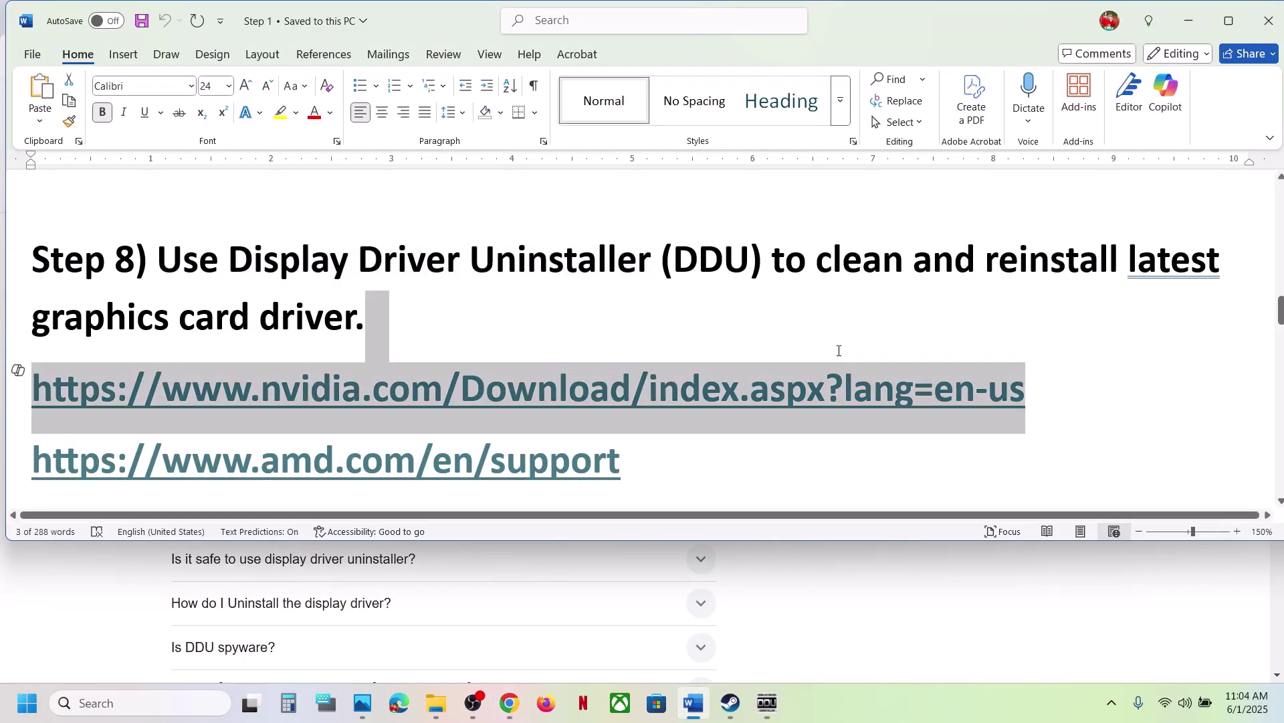
{"action": "left_click", "coordinate": [378, 325]}
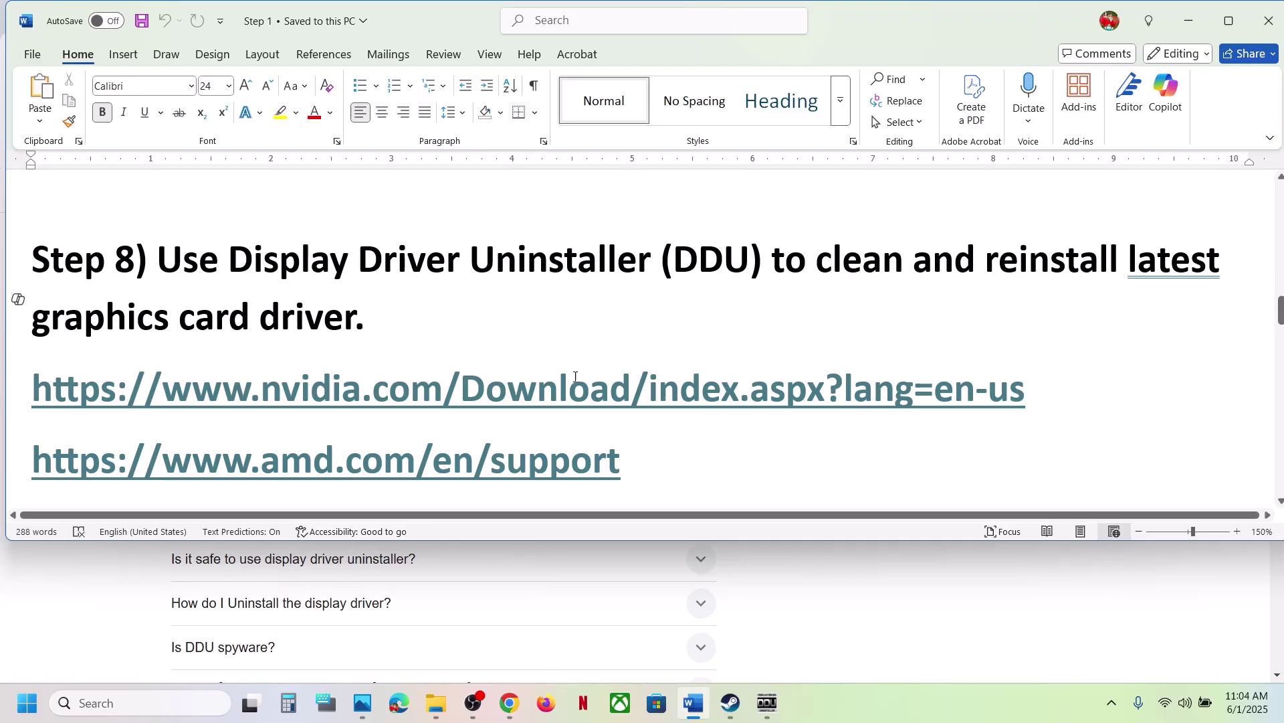
{"action": "left_click_drag", "start_coordinate": [379, 395], "coordinate": [739, 393]}
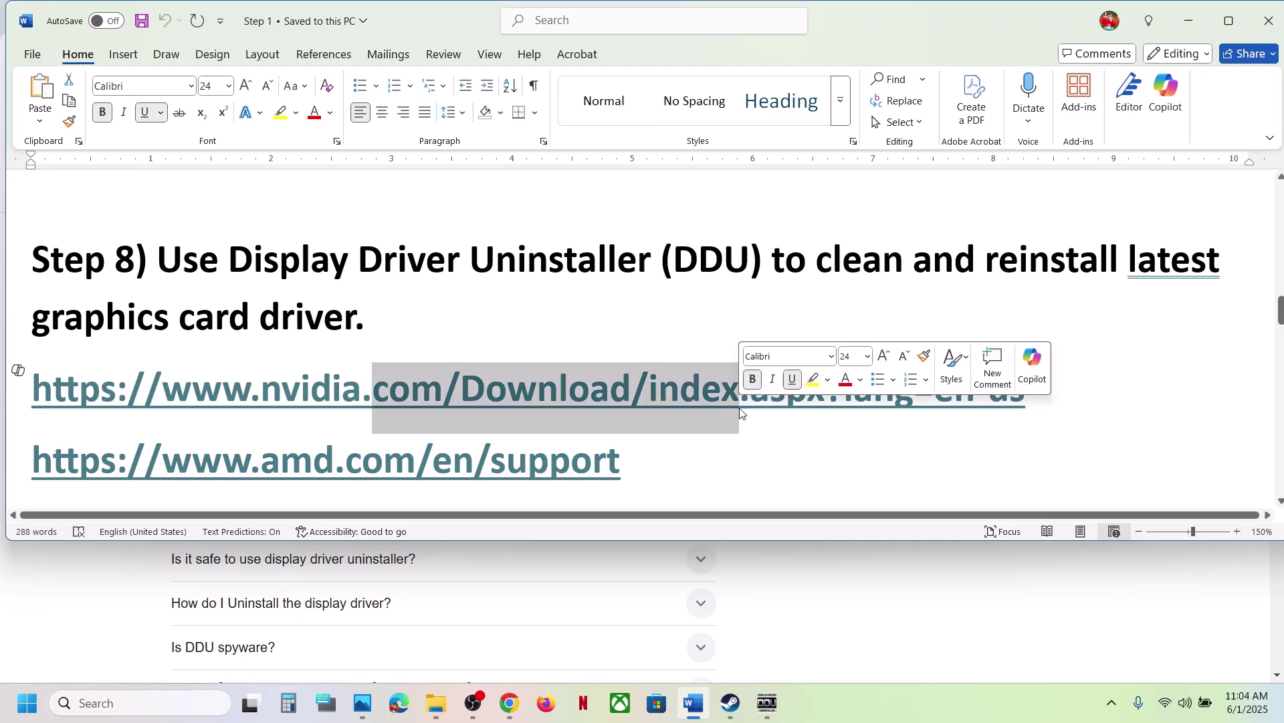
{"action": "left_click", "coordinate": [441, 350]}
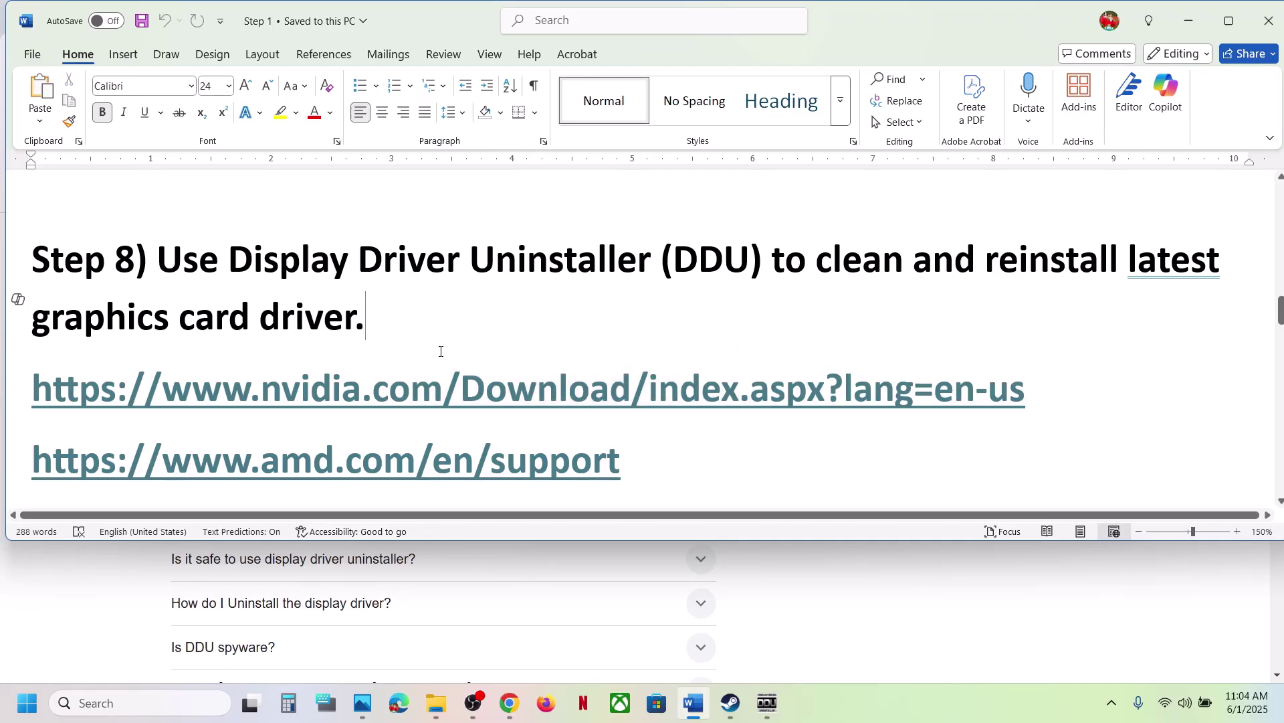
Step: Copy the word "graphics" from the Step 9 heading and use it in Windows search to open the Graphics settings
{"action": "scroll", "coordinate": [441, 350], "scroll_direction": "down", "scroll_amount": 3}
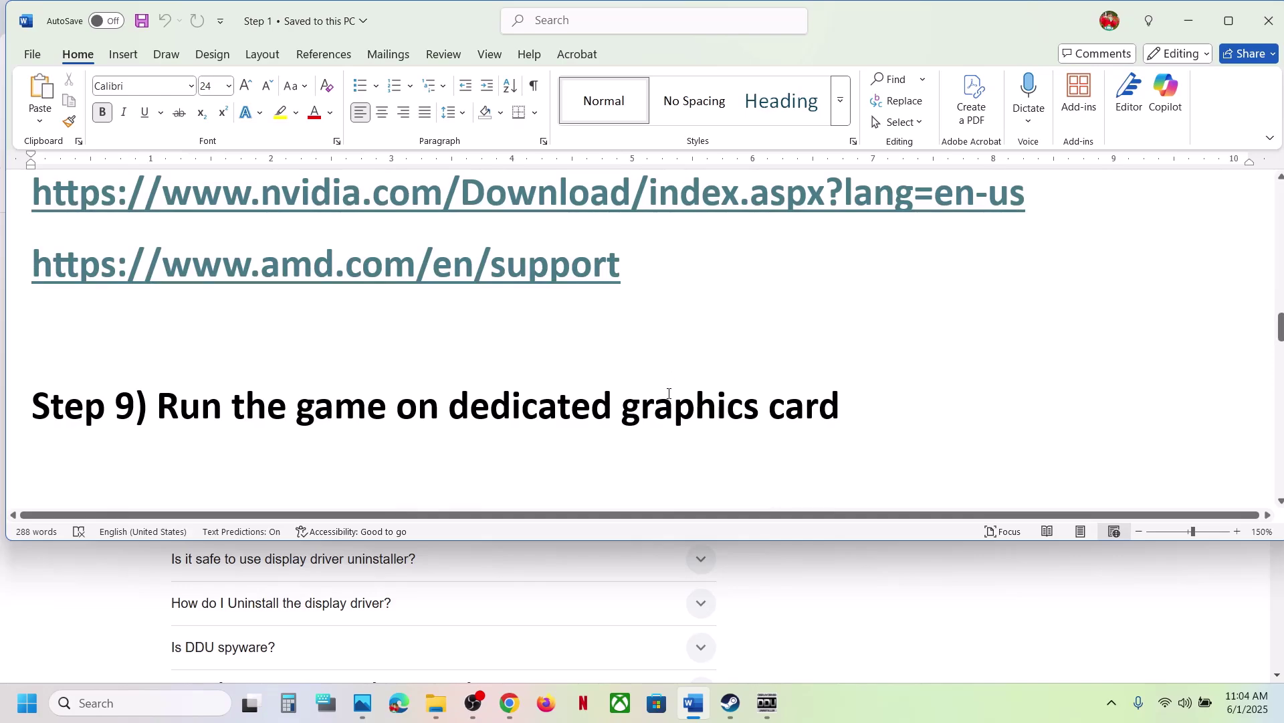
{"action": "double_click", "coordinate": [669, 393]}
{"action": "key", "text": "ctrl+c"}
{"action": "left_click", "coordinate": [126, 703]}
{"action": "key", "text": "ctrl+v"}
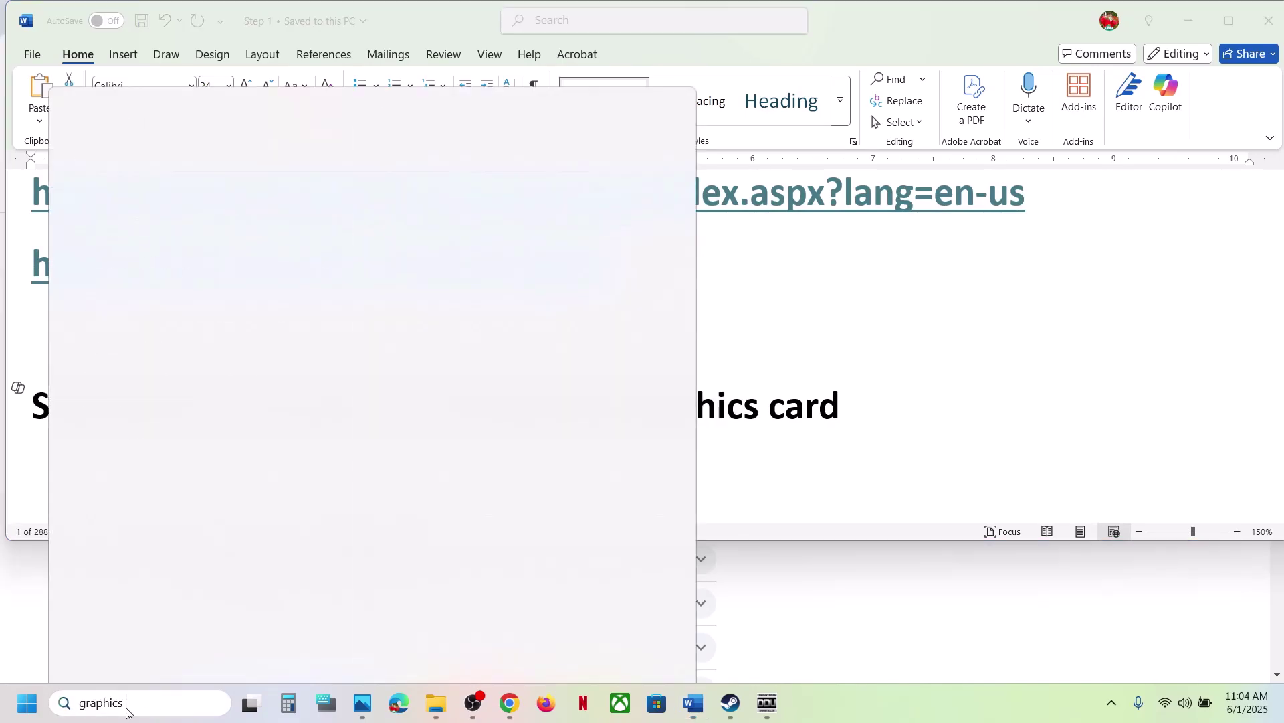
{"action": "left_click", "coordinate": [230, 192]}
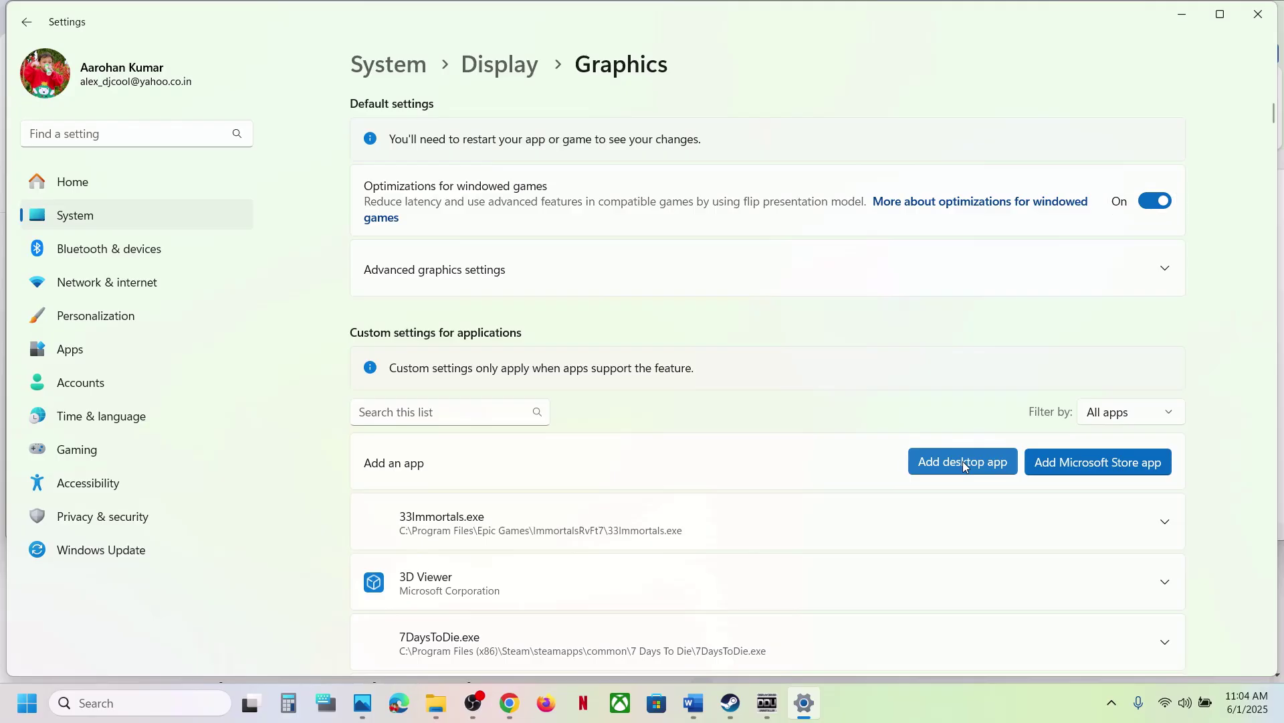
Step: Add the desktop app SB-Win64-Shipping from StellarBladeDemo\SB\Binaries\Win64 in Steam's common folder to the custom graphics settings
{"action": "left_click", "coordinate": [964, 464]}
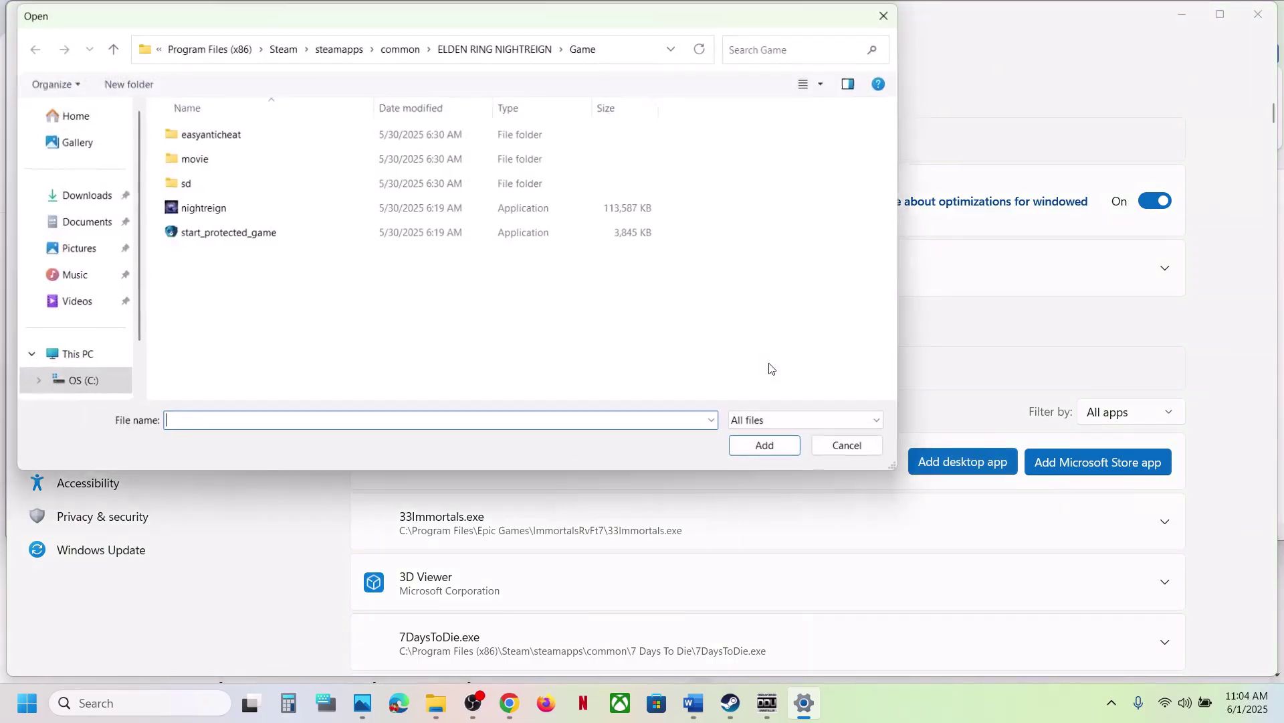
{"action": "left_click", "coordinate": [389, 54]}
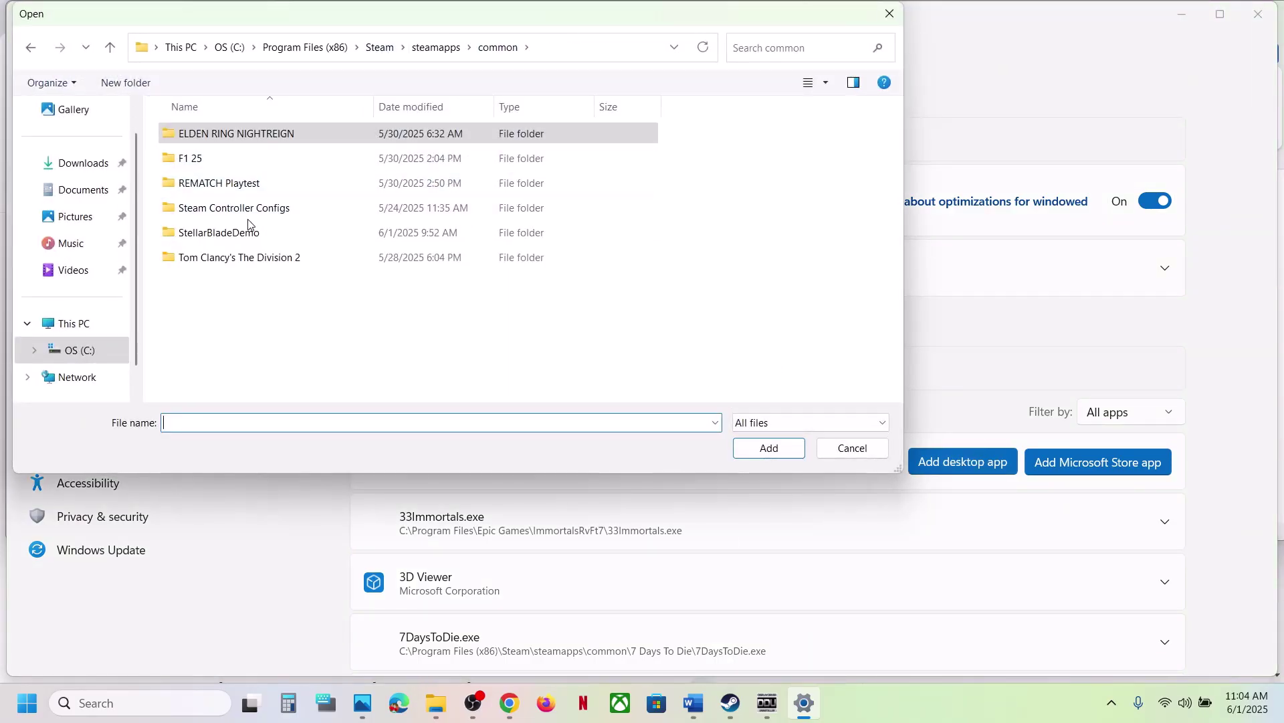
{"action": "double_click", "coordinate": [235, 234]}
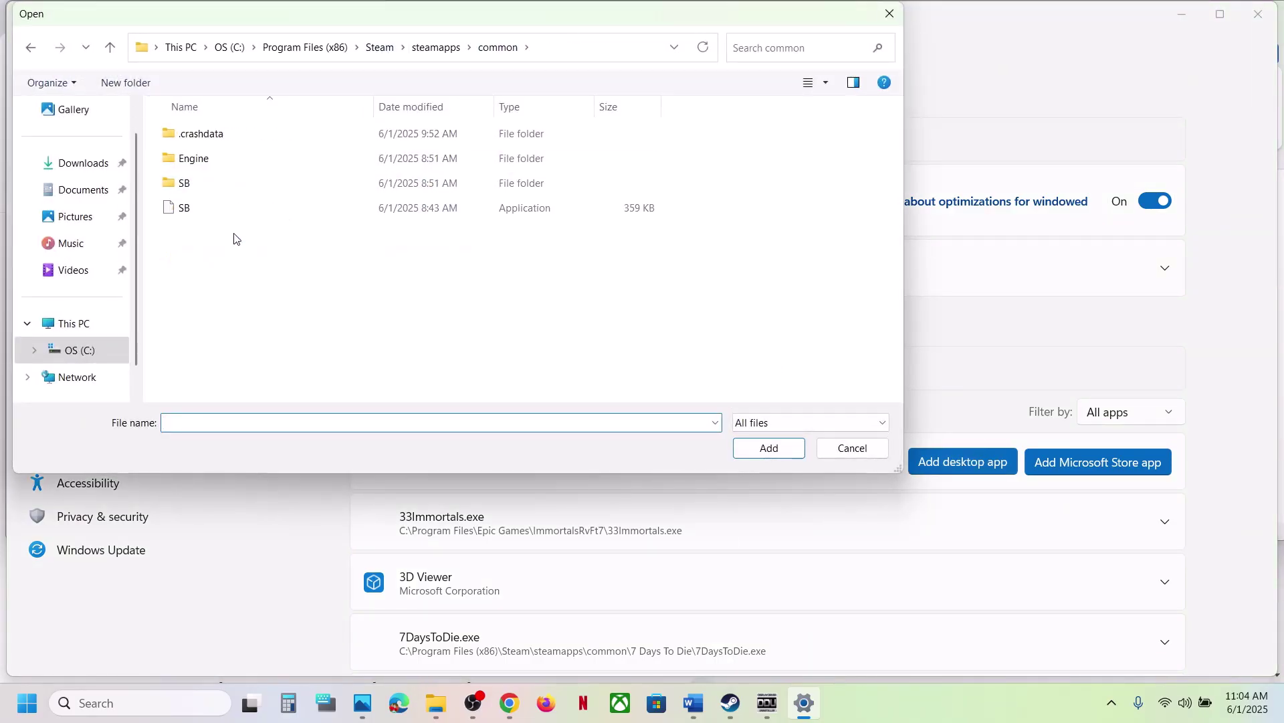
{"action": "left_click", "coordinate": [198, 185]}
{"action": "double_click", "coordinate": [199, 186]}
{"action": "double_click", "coordinate": [217, 134]}
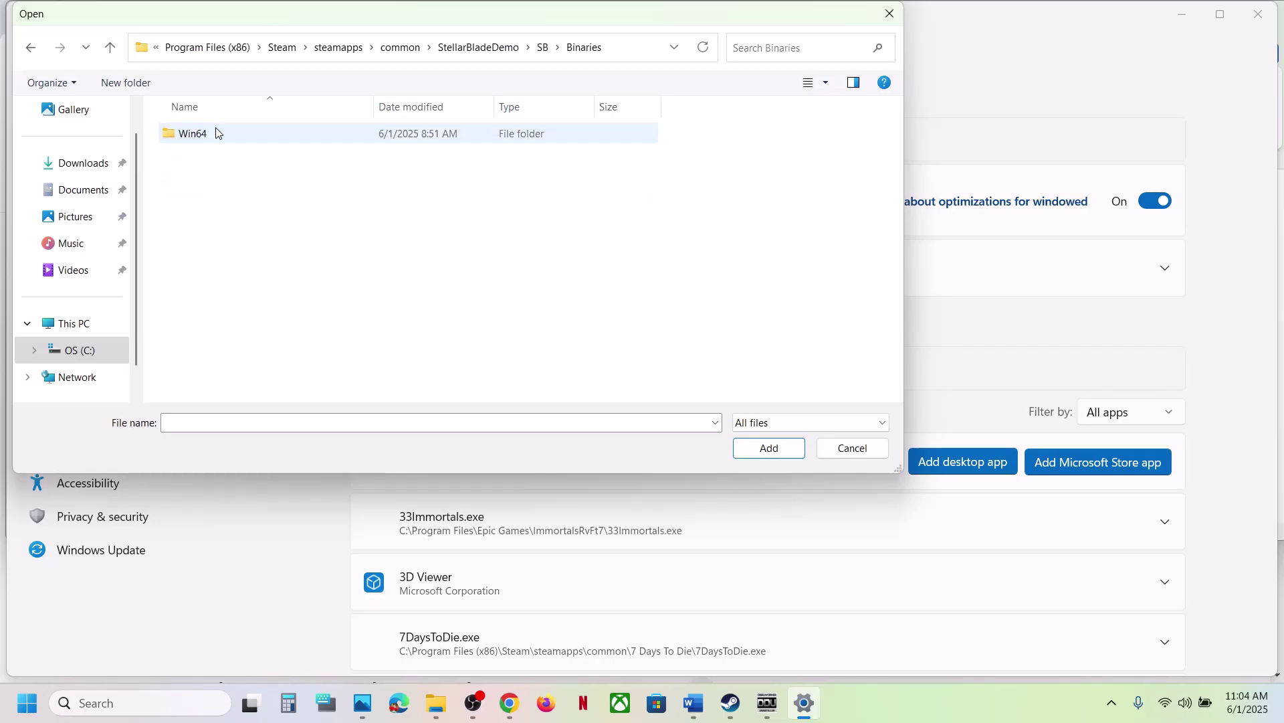
{"action": "left_click", "coordinate": [216, 132]}
{"action": "double_click", "coordinate": [216, 132]}
{"action": "left_click", "coordinate": [225, 206]}
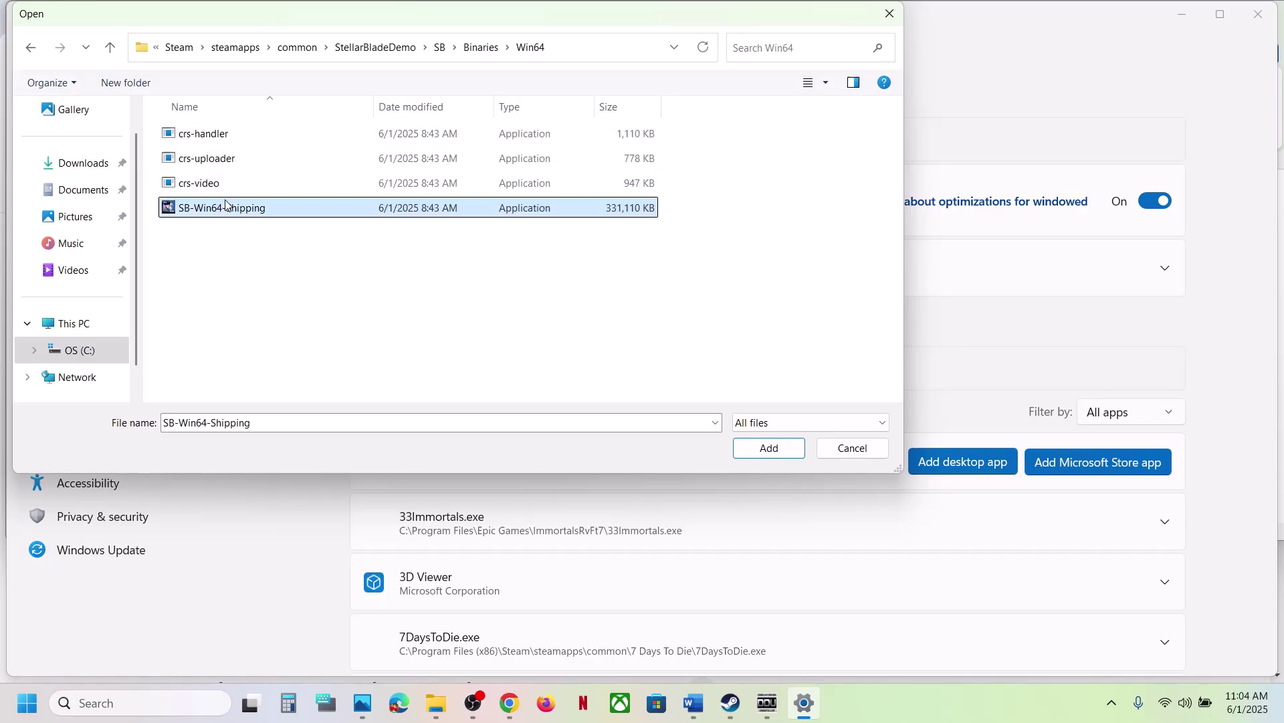
{"action": "left_click", "coordinate": [758, 453]}
Step: Set the GPU preference of Stellar Blade (Demo) to High Performance (NVIDIA GeForce RTX 3050 Laptop GPU)
{"action": "scroll", "coordinate": [647, 502], "scroll_direction": "down", "scroll_amount": 5}
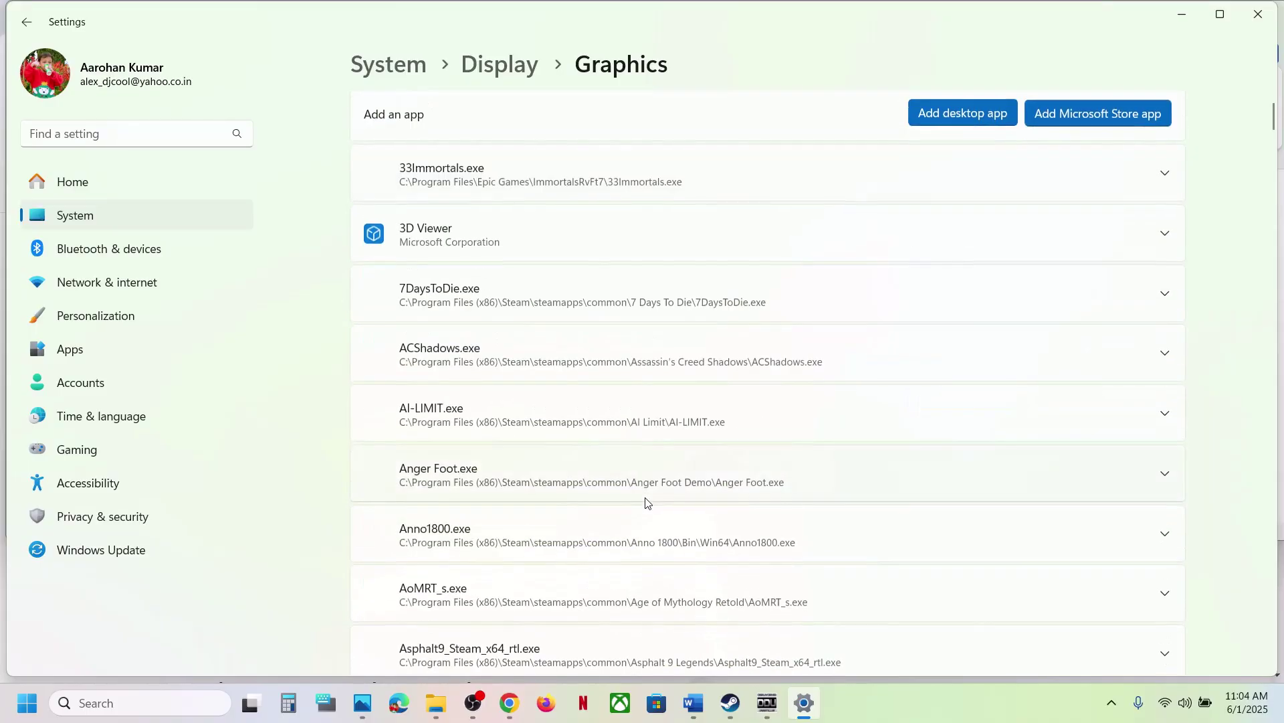
{"action": "scroll", "coordinate": [647, 502], "scroll_direction": "down", "scroll_amount": 10}
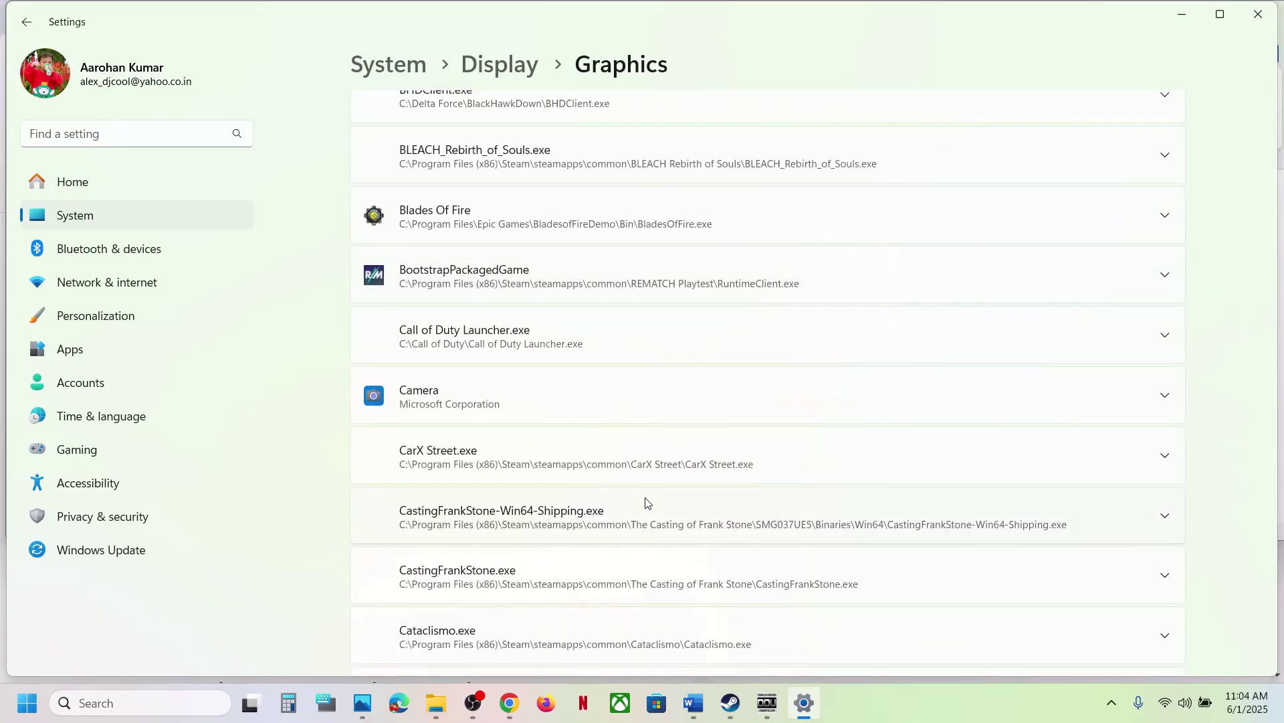
{"action": "scroll", "coordinate": [647, 502], "scroll_direction": "down", "scroll_amount": 20}
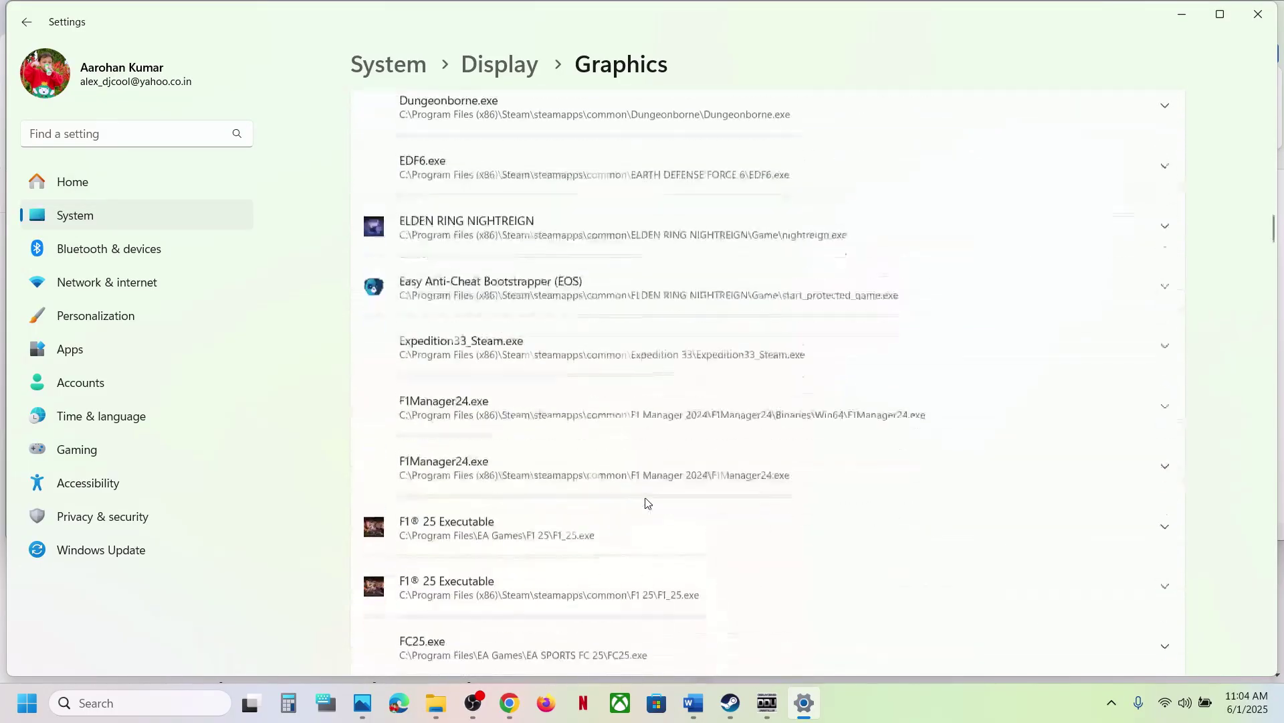
{"action": "scroll", "coordinate": [647, 502], "scroll_direction": "down", "scroll_amount": 20}
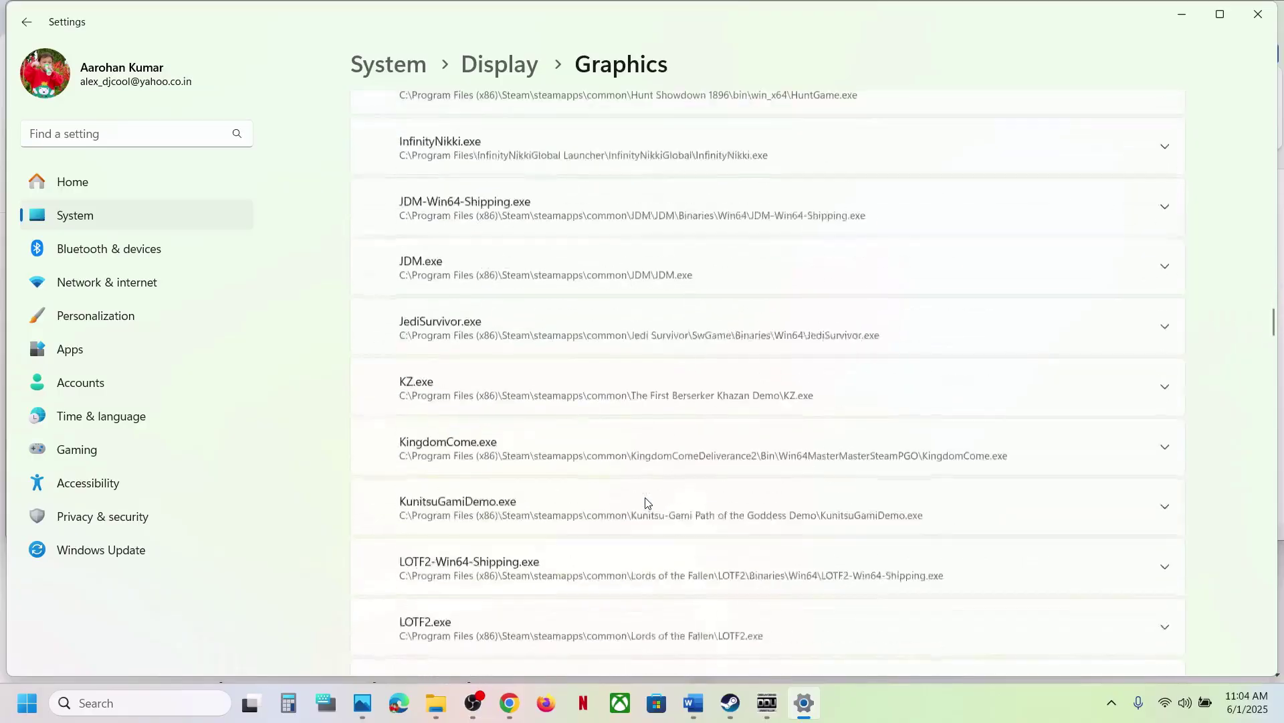
{"action": "scroll", "coordinate": [647, 502], "scroll_direction": "down", "scroll_amount": 20}
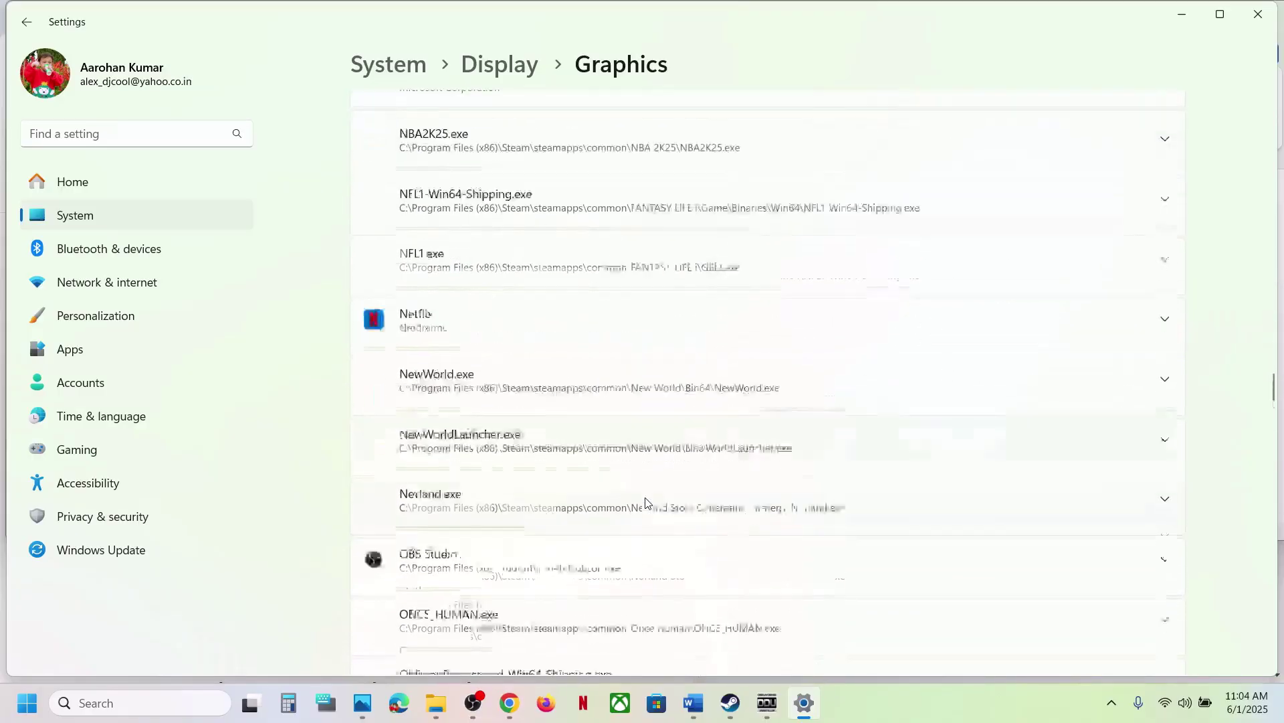
{"action": "scroll", "coordinate": [647, 502], "scroll_direction": "down", "scroll_amount": 20}
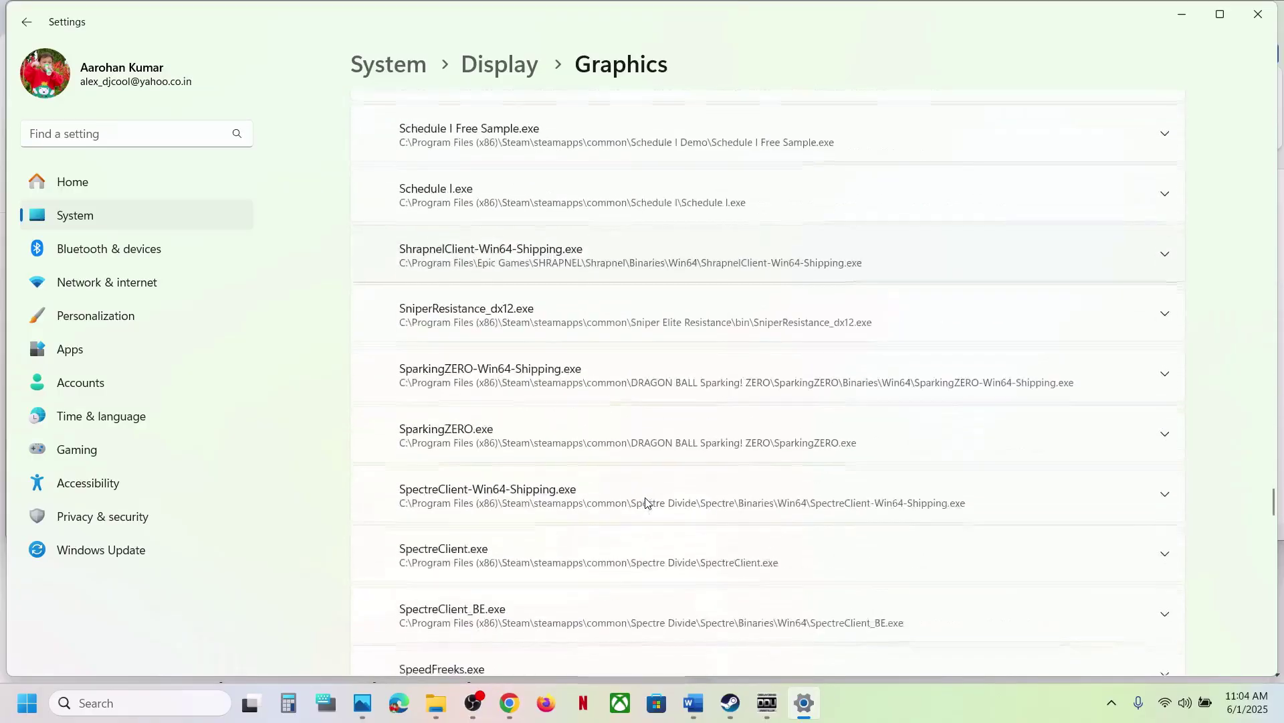
{"action": "scroll", "coordinate": [647, 503], "scroll_direction": "up", "scroll_amount": 12}
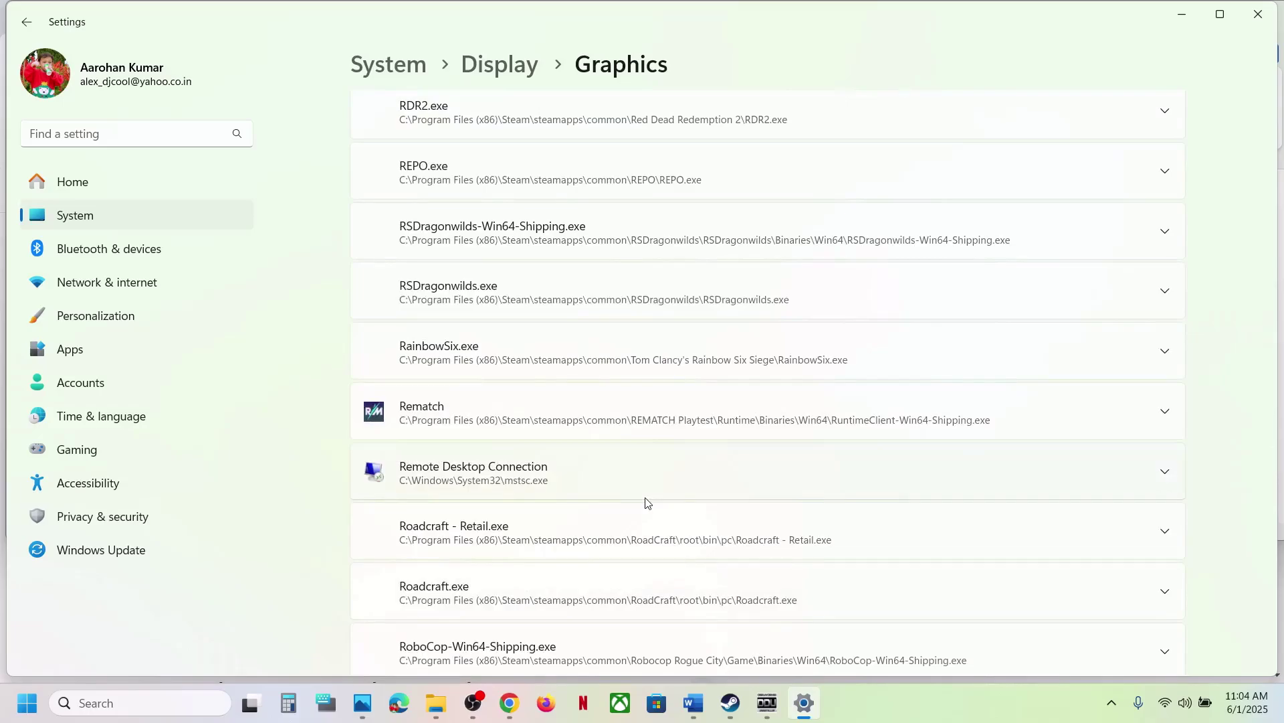
{"action": "scroll", "coordinate": [704, 441], "scroll_direction": "down", "scroll_amount": 10}
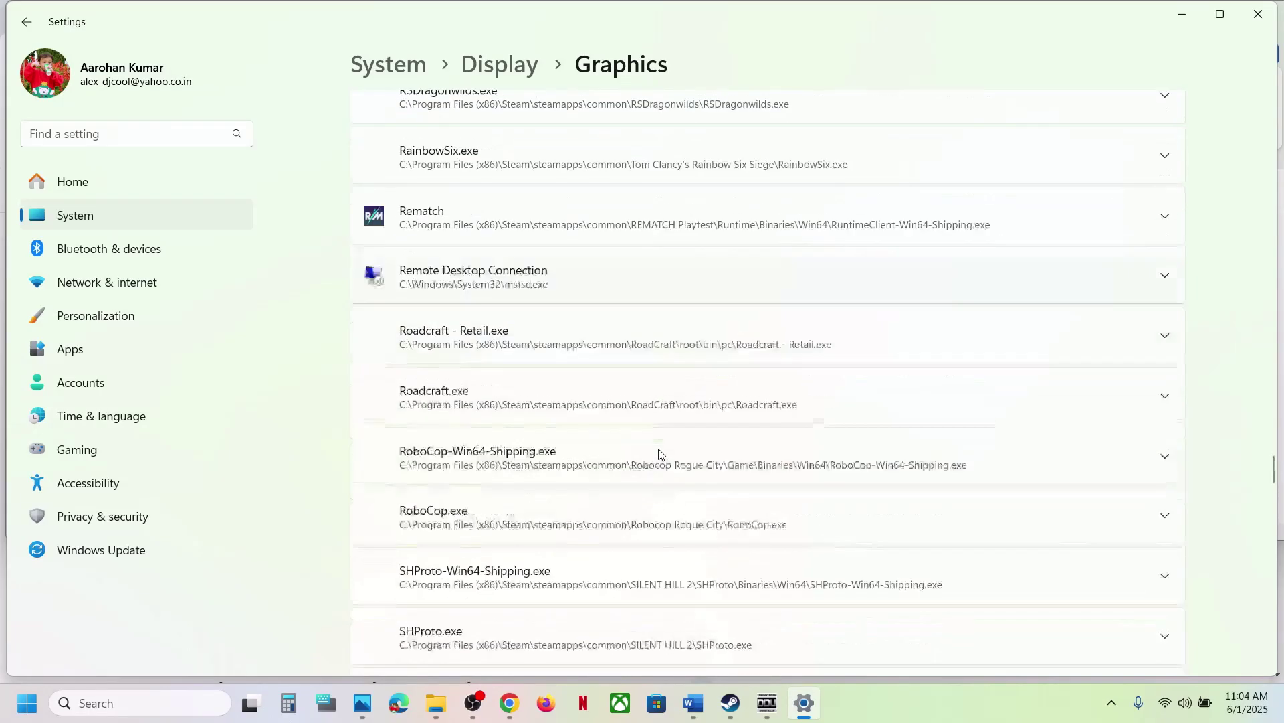
{"action": "scroll", "coordinate": [659, 453], "scroll_direction": "down", "scroll_amount": 20}
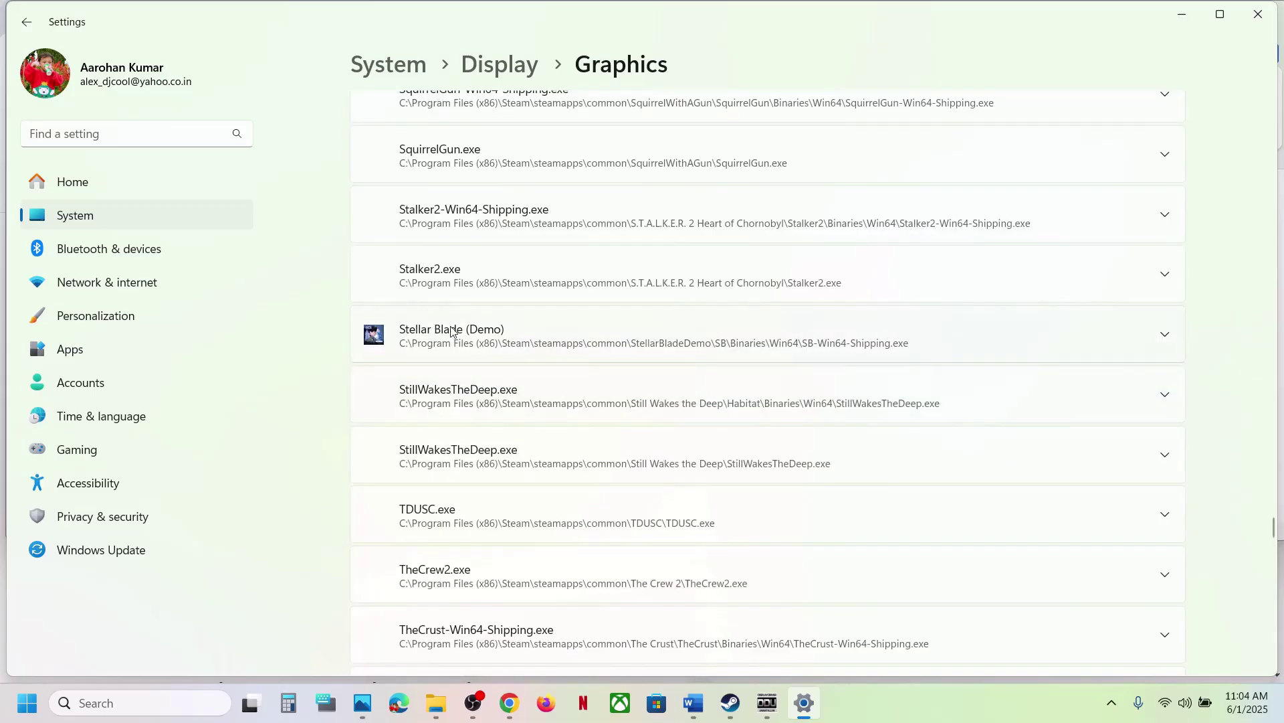
{"action": "left_click", "coordinate": [555, 351]}
{"action": "scroll", "coordinate": [851, 404], "scroll_direction": "down", "scroll_amount": 2}
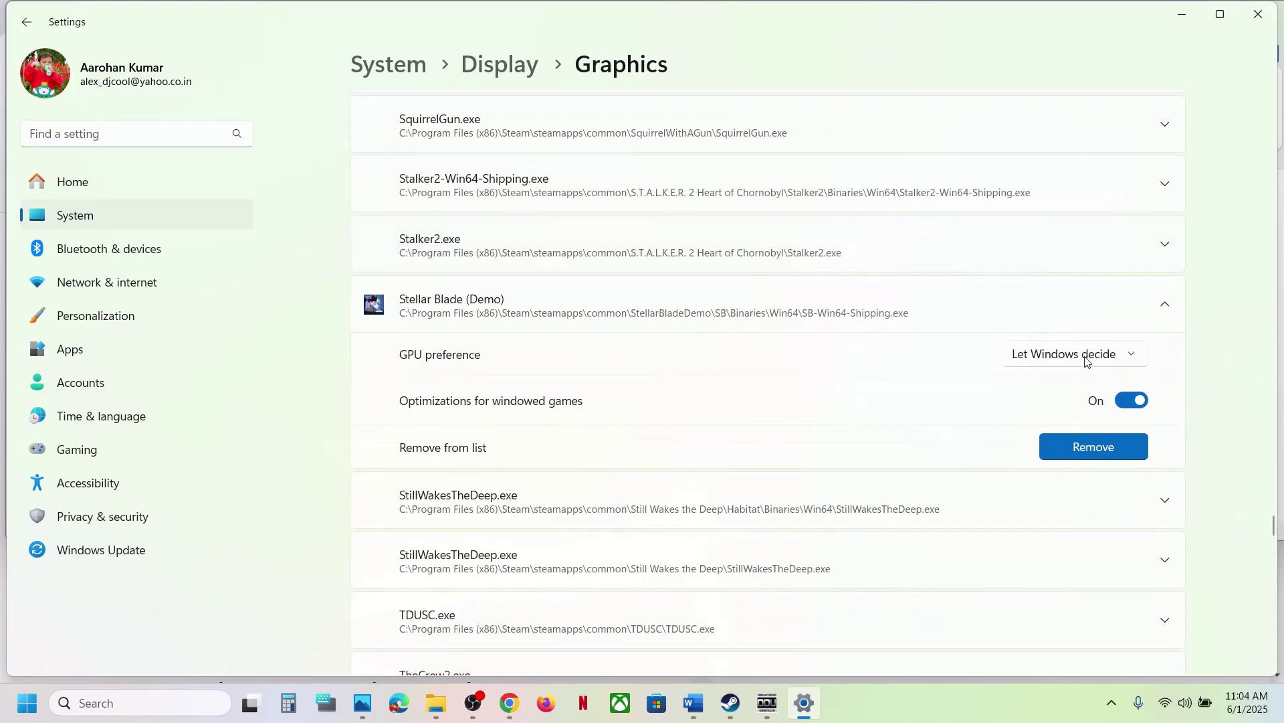
{"action": "left_click", "coordinate": [1070, 358]}
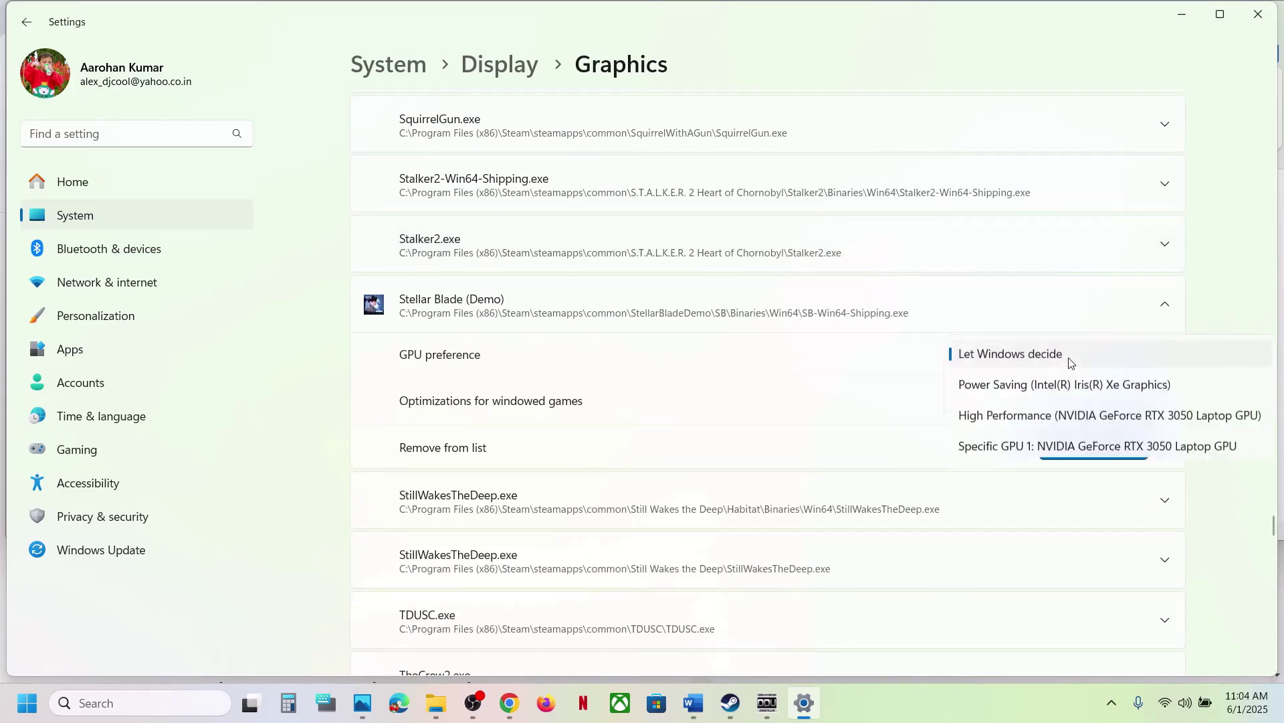
{"action": "left_click", "coordinate": [1060, 416]}
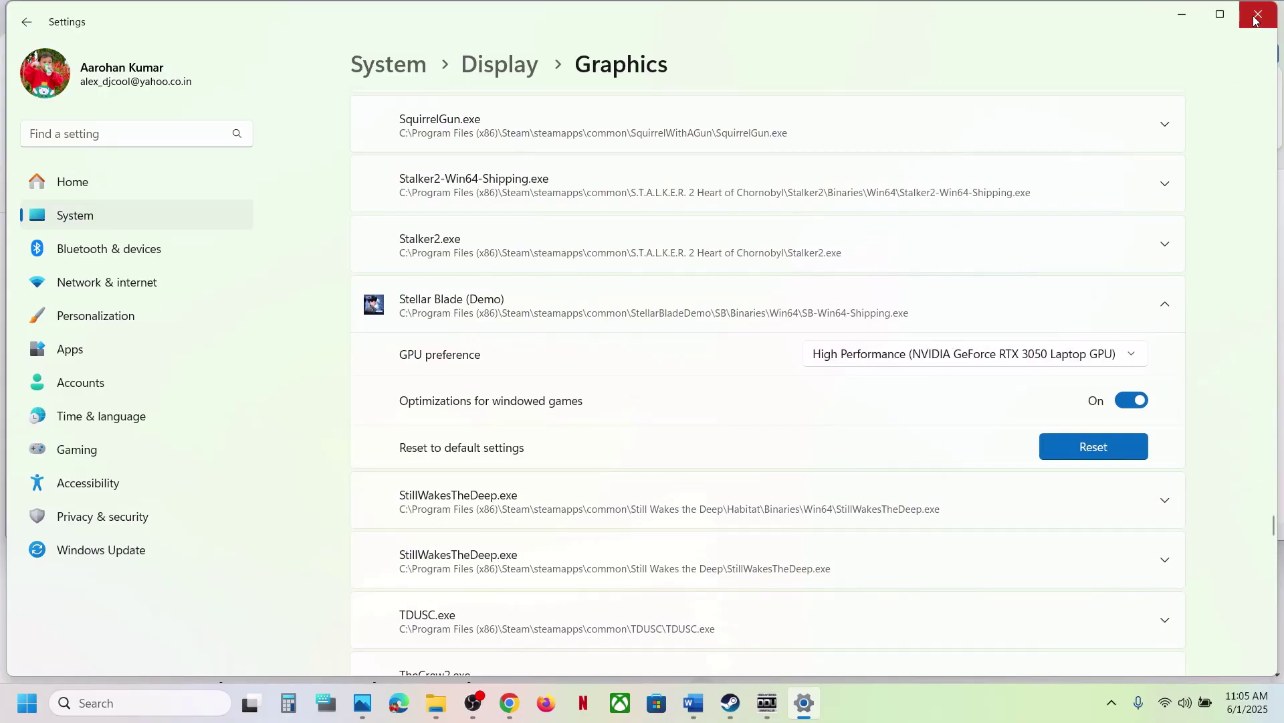
Step: Browse for another desktop app, select the SB application in the StellarBladeDemo folder, and cancel without adding it
{"action": "scroll", "coordinate": [935, 315], "scroll_direction": "up", "scroll_amount": 15}
{"action": "scroll", "coordinate": [934, 315], "scroll_direction": "up", "scroll_amount": 15}
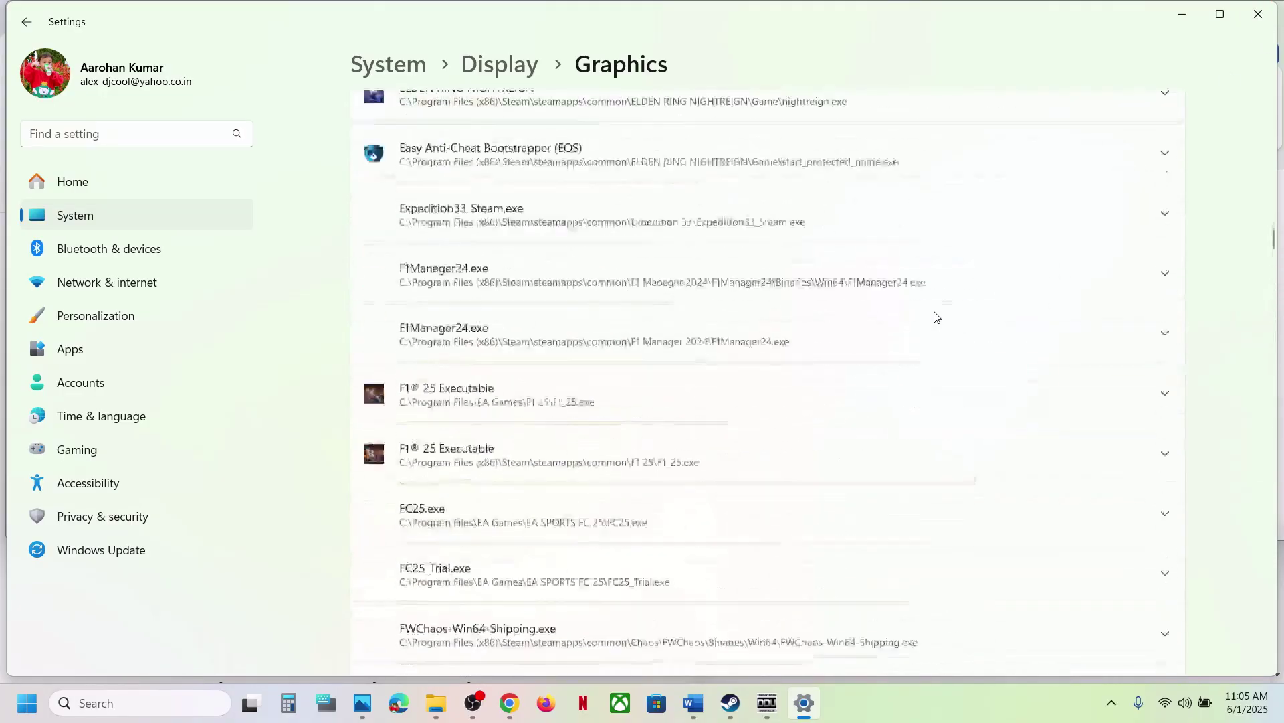
{"action": "left_click", "coordinate": [968, 472]}
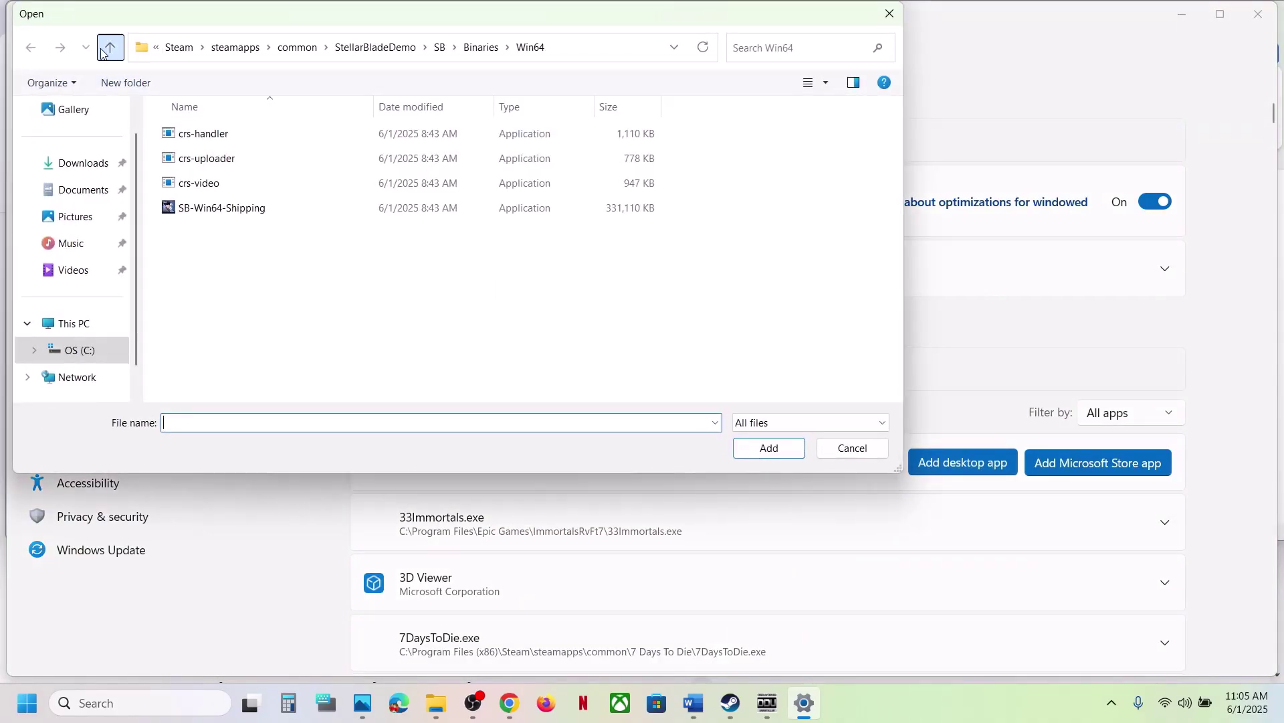
{"action": "left_click", "coordinate": [110, 50]}
{"action": "left_click", "coordinate": [110, 51]}
{"action": "left_click", "coordinate": [111, 50]}
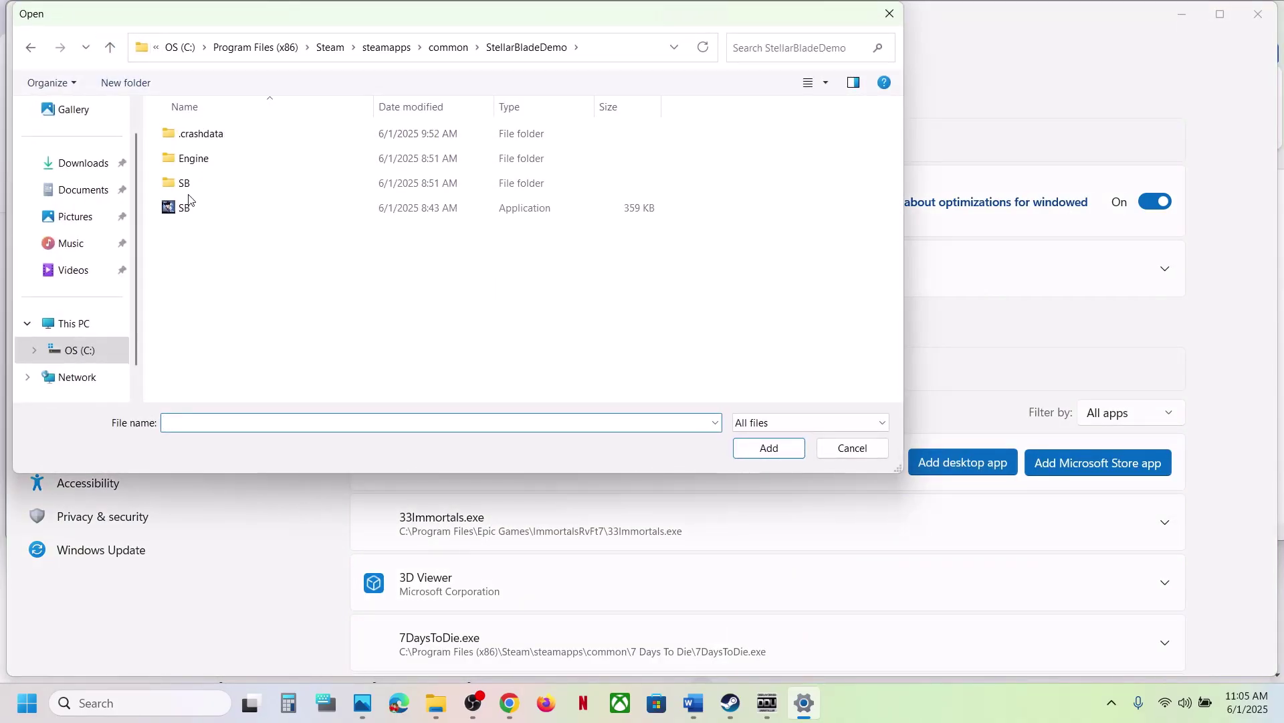
{"action": "left_click", "coordinate": [206, 213]}
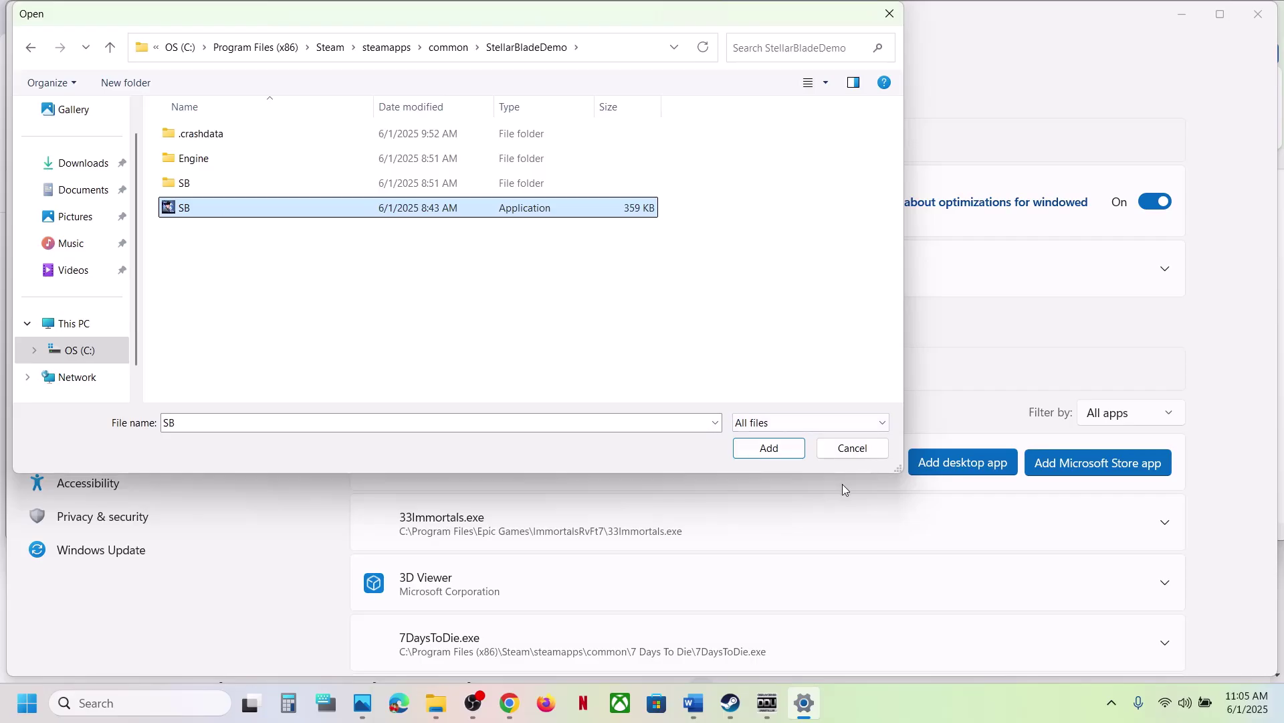
{"action": "left_click", "coordinate": [890, 16]}
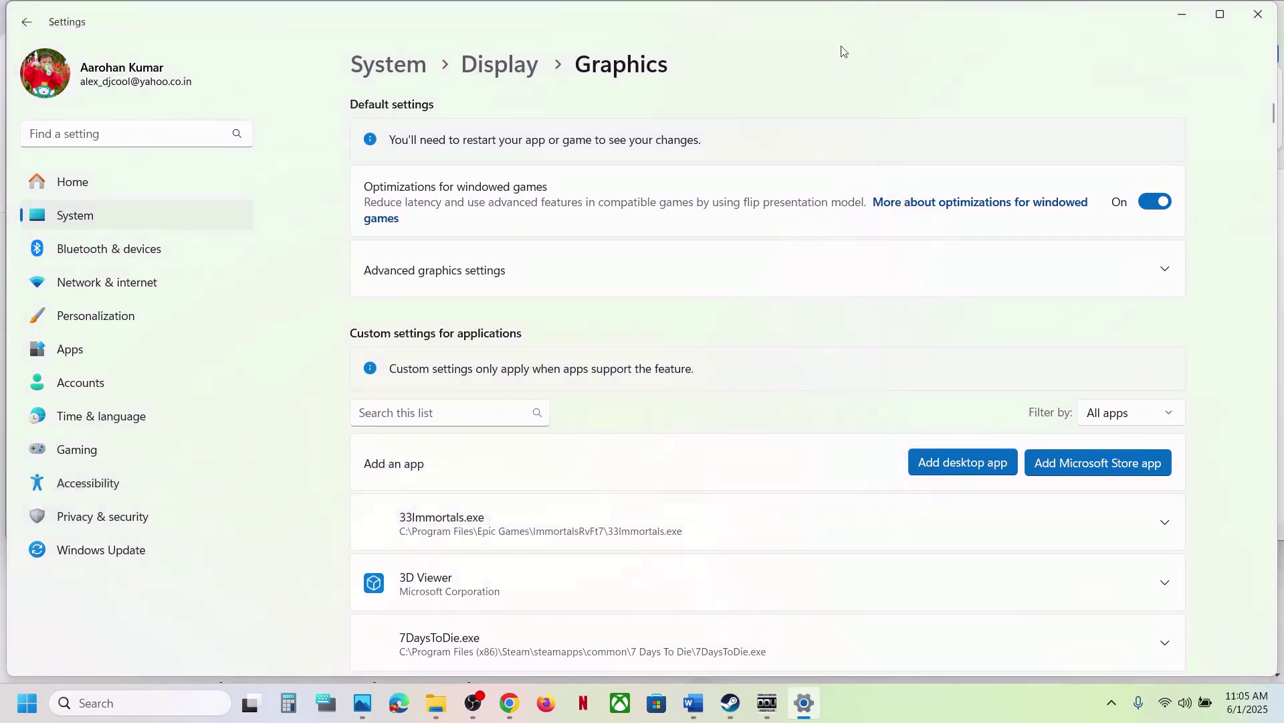
Step: Close the Graphics settings, highlight the Step 10 heading about updating Windows, and check for new updates in Windows Update
{"action": "left_click", "coordinate": [1258, 14]}
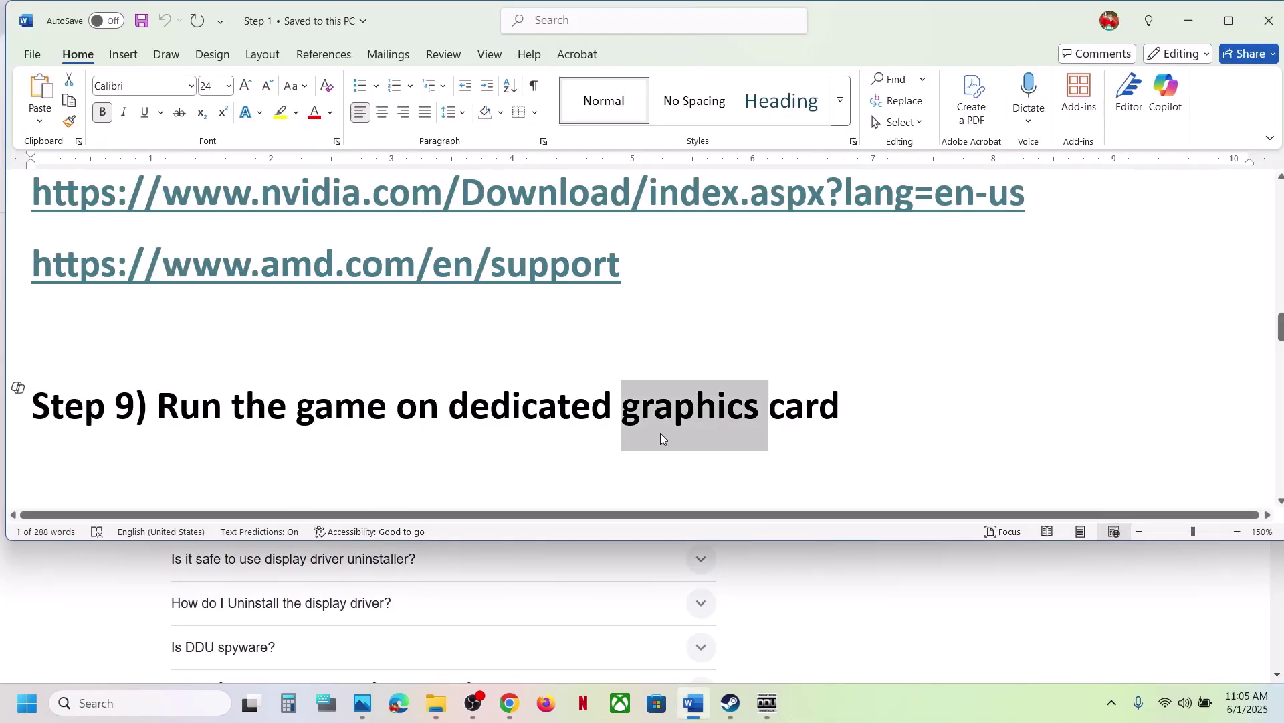
{"action": "scroll", "coordinate": [661, 434], "scroll_direction": "down", "scroll_amount": 3}
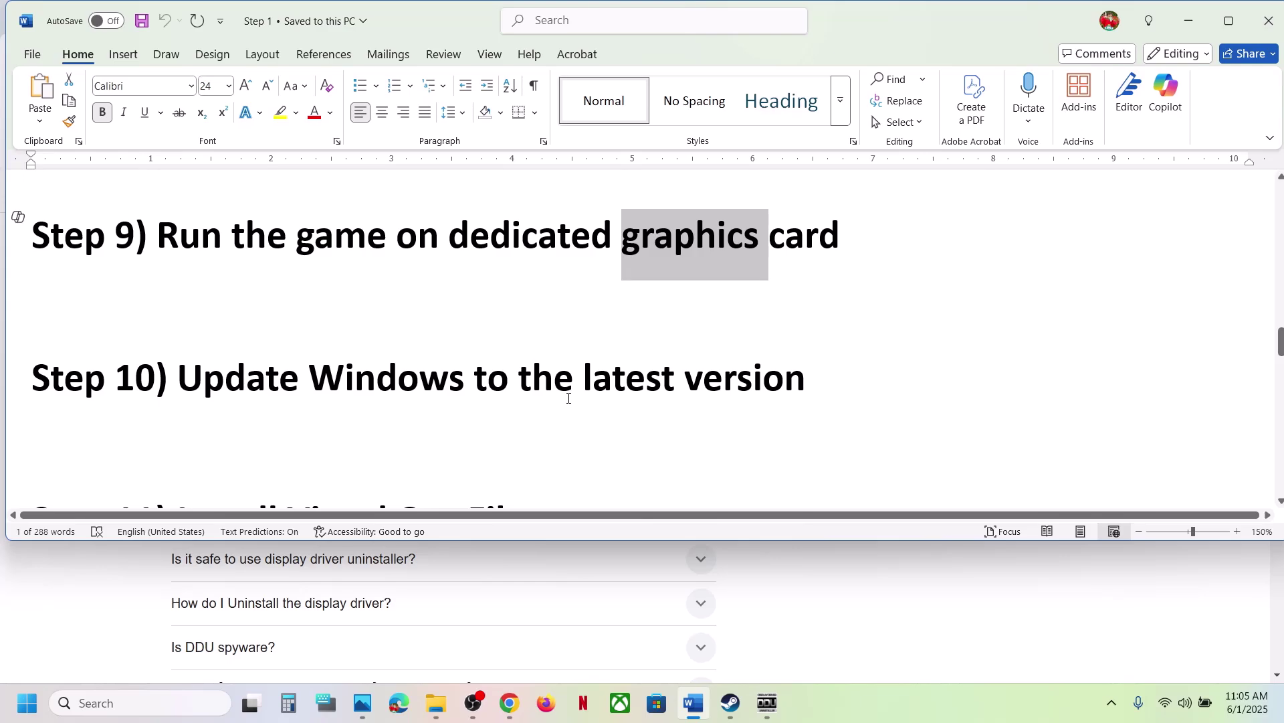
{"action": "left_click_drag", "start_coordinate": [568, 398], "coordinate": [817, 383]}
{"action": "key", "text": "super+i"}
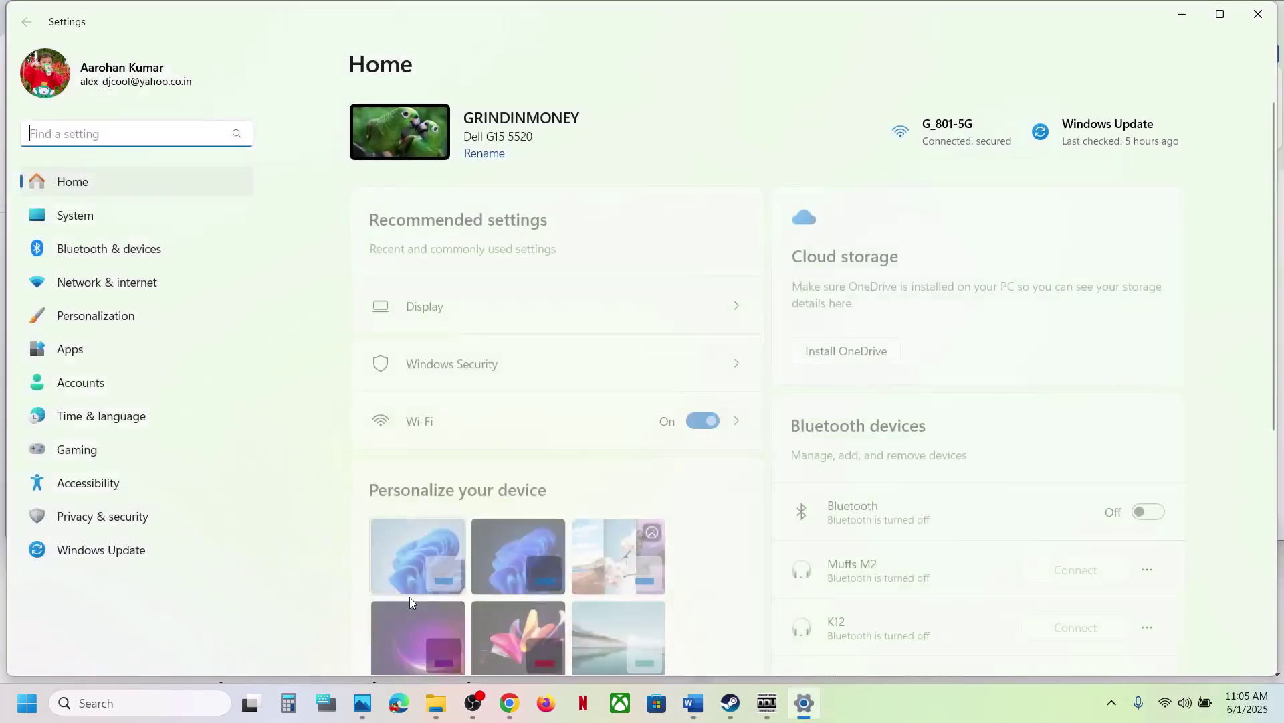
{"action": "left_click", "coordinate": [160, 549]}
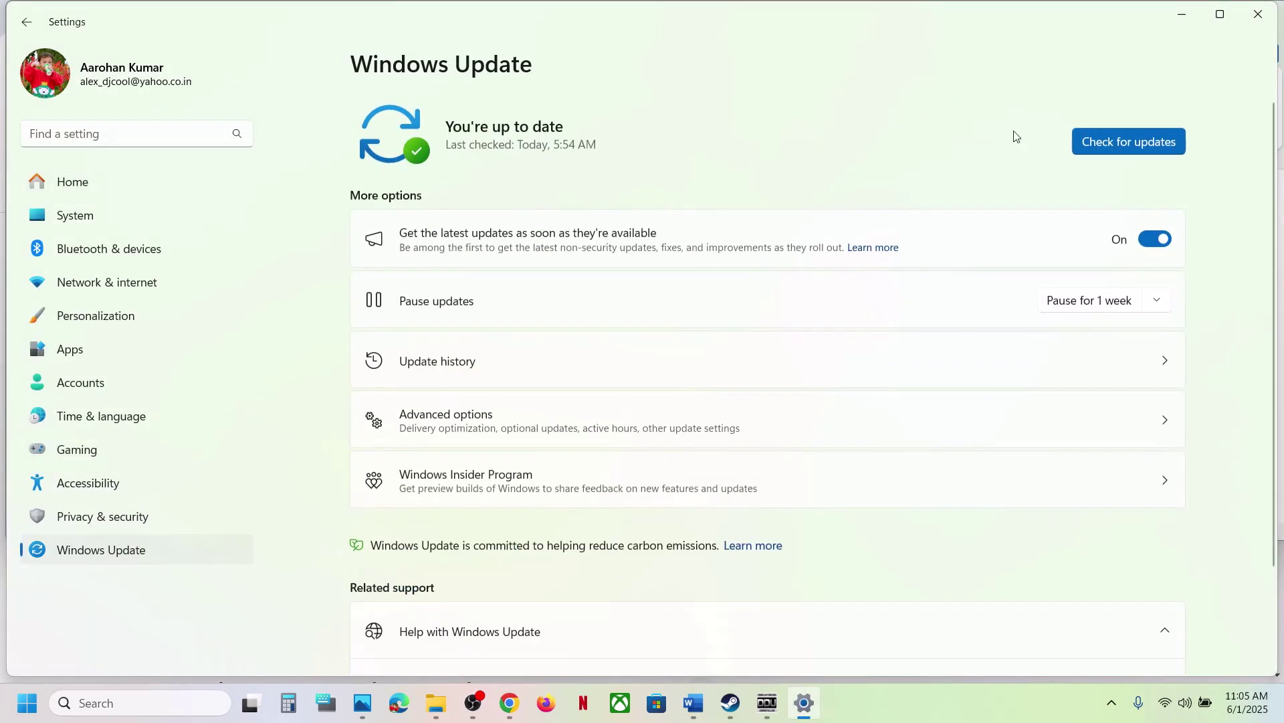
{"action": "left_click", "coordinate": [1131, 141]}
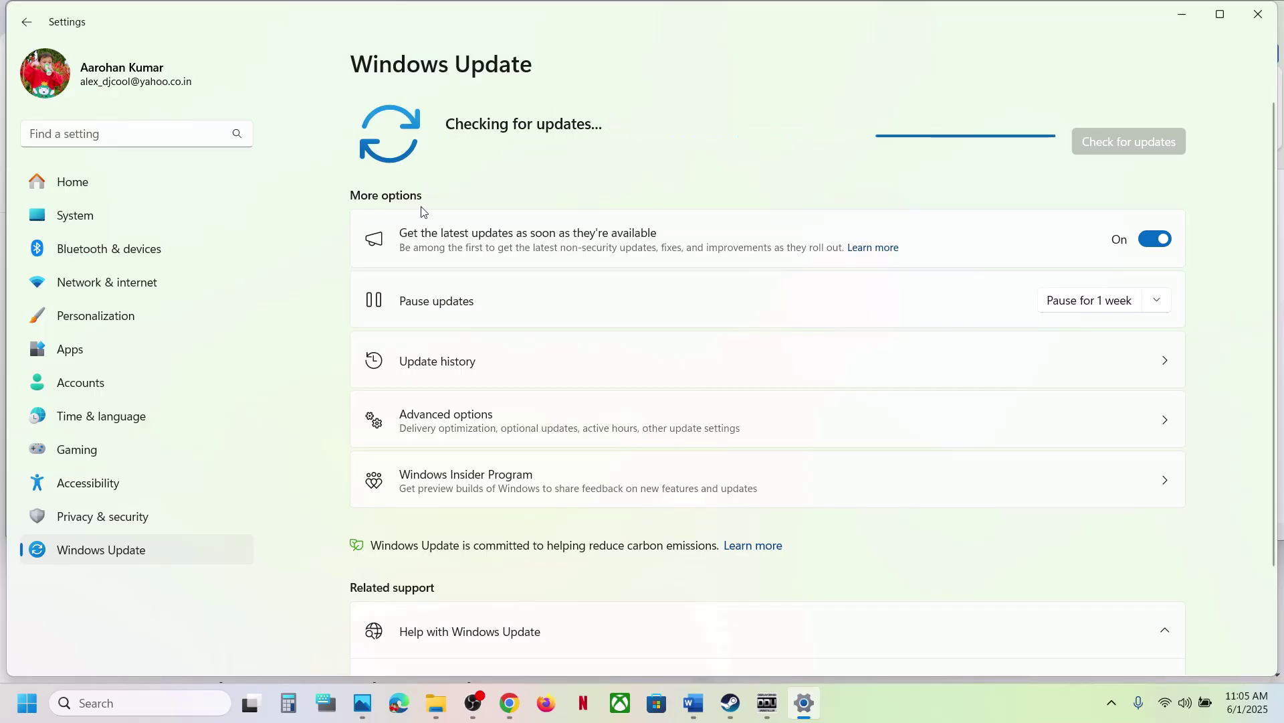
Step: Show the computer's power options for a restart and bring Steam to the front
{"action": "key", "text": "super"}
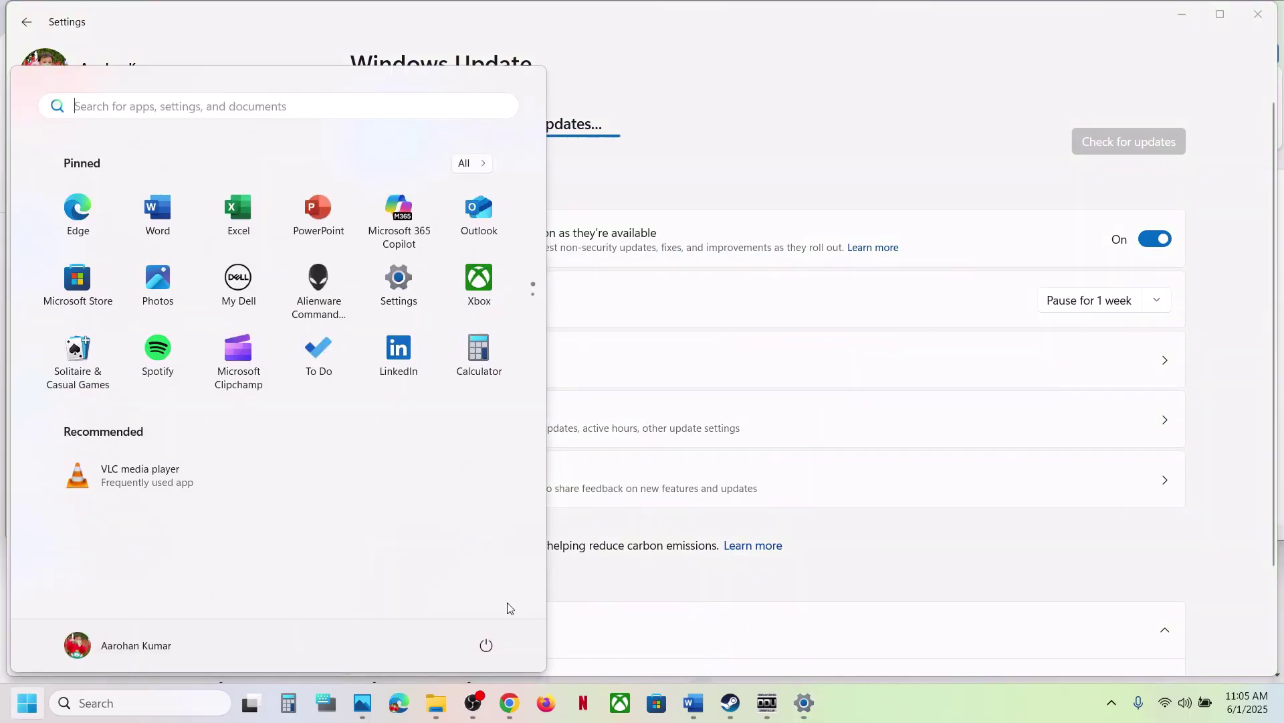
{"action": "left_click", "coordinate": [486, 645]}
{"action": "left_click", "coordinate": [736, 701]}
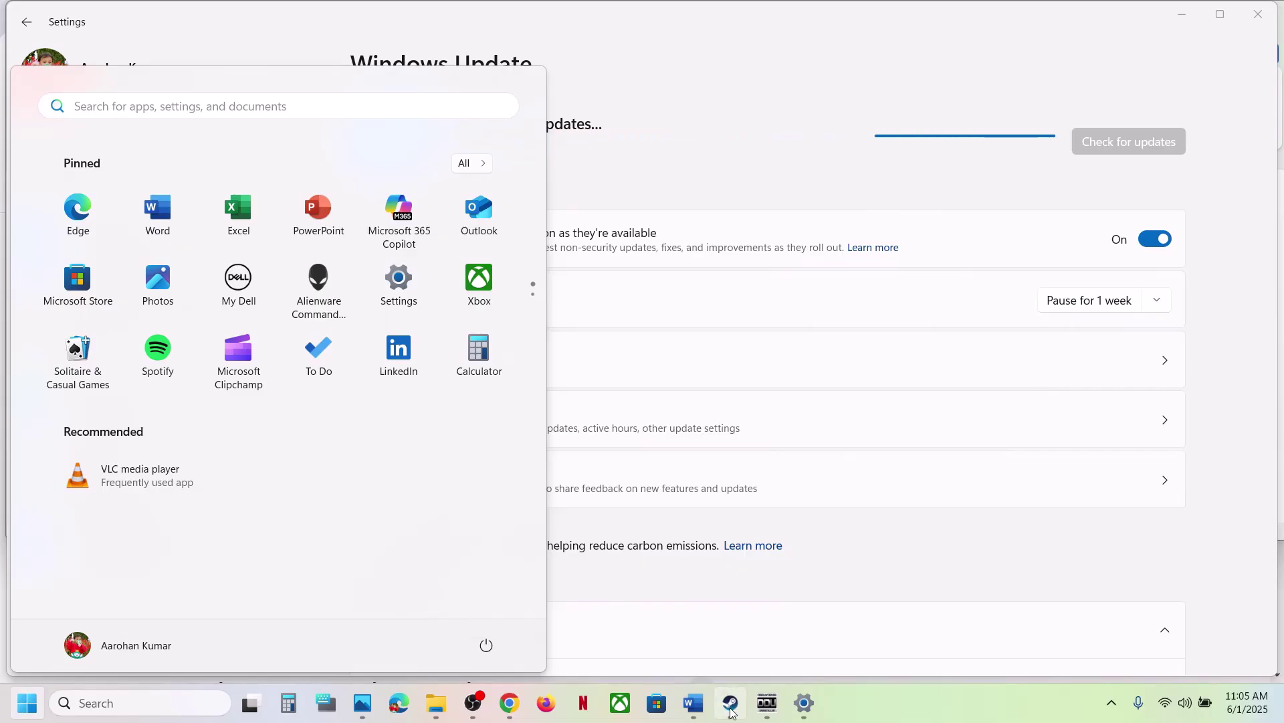
Step: Copy the Visual C++ download link under Step 11 of the Word document and open it in a new Chrome tab
{"action": "left_click", "coordinate": [693, 704]}
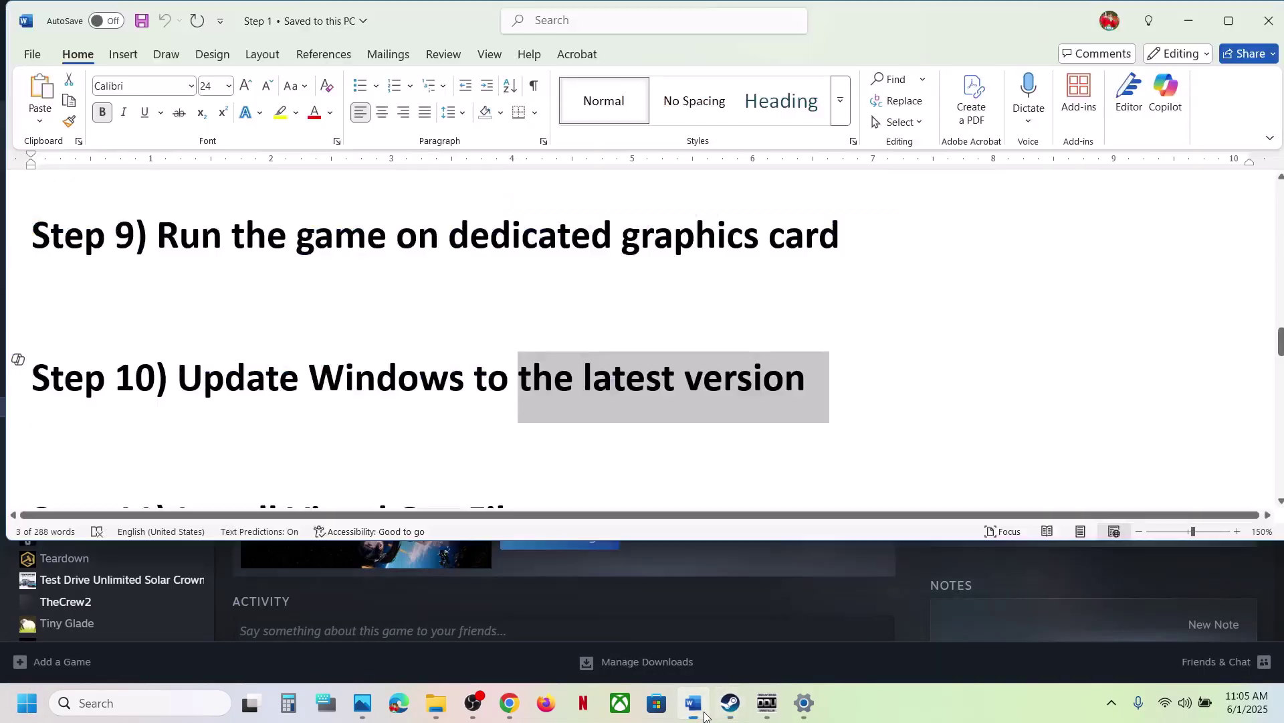
{"action": "scroll", "coordinate": [522, 380], "scroll_direction": "down", "scroll_amount": 3}
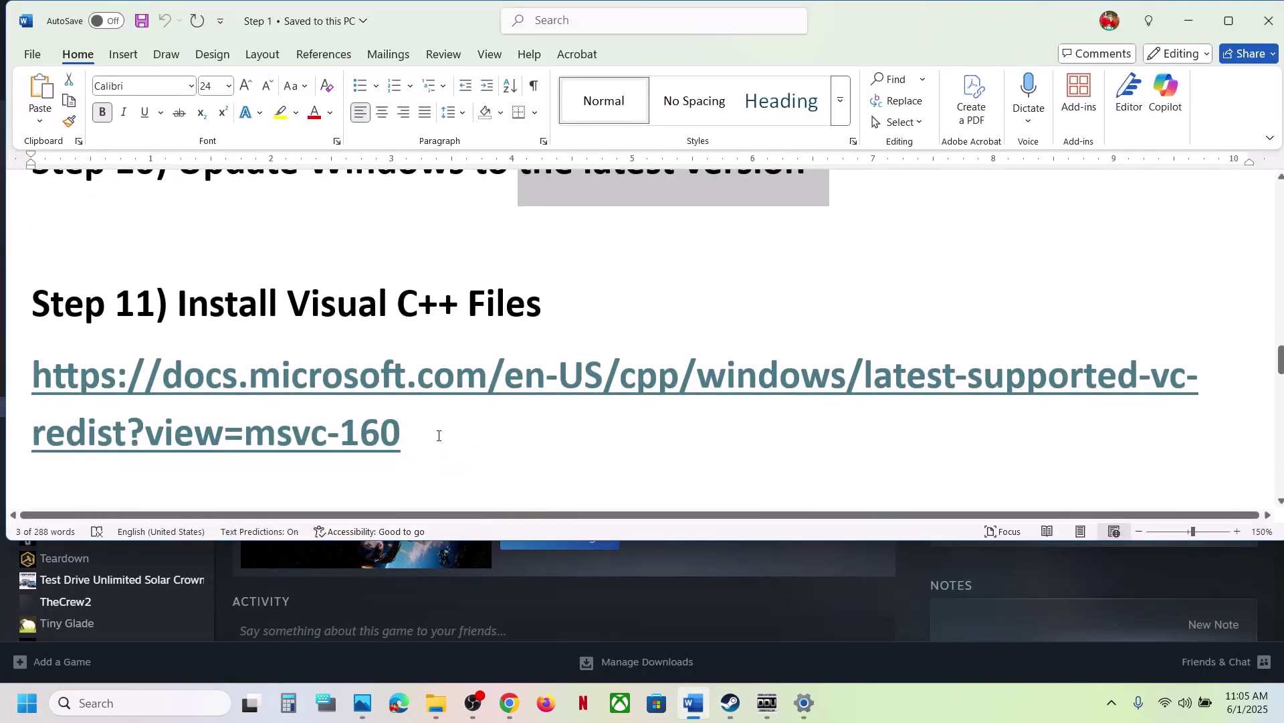
{"action": "triple_click", "coordinate": [436, 436]}
{"action": "key", "text": "ctrl+c"}
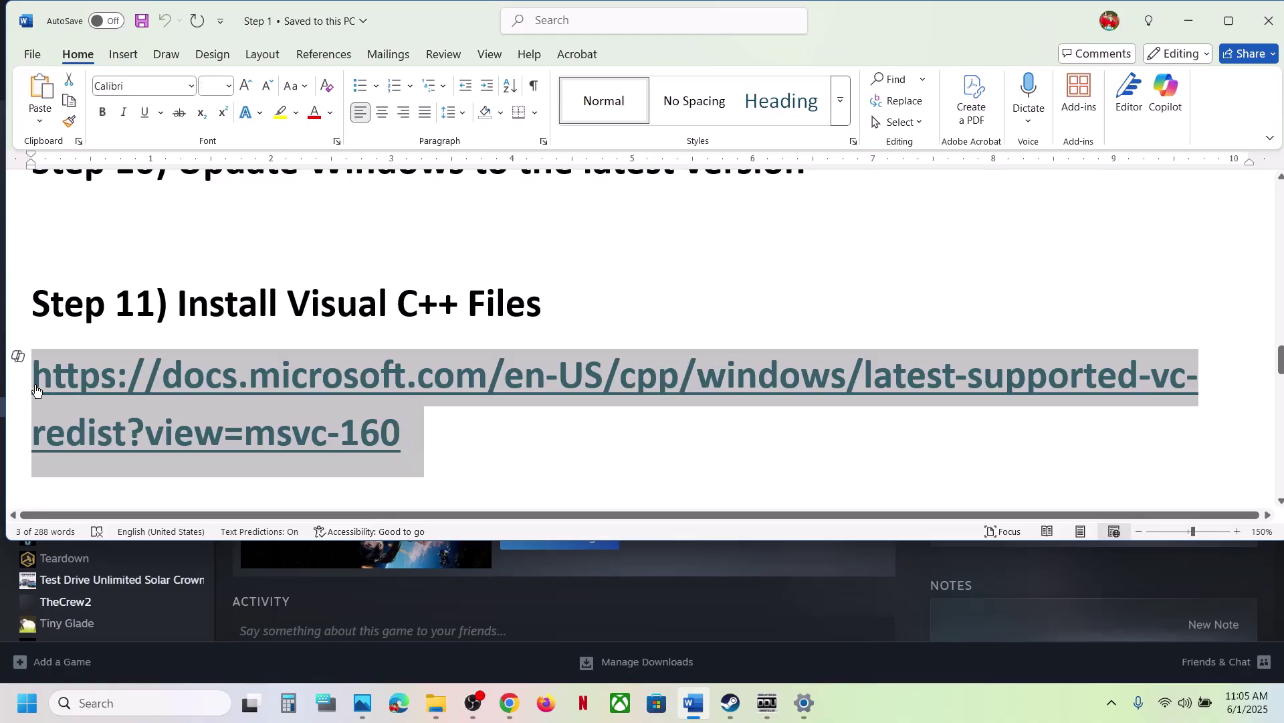
{"action": "left_click", "coordinate": [510, 704]}
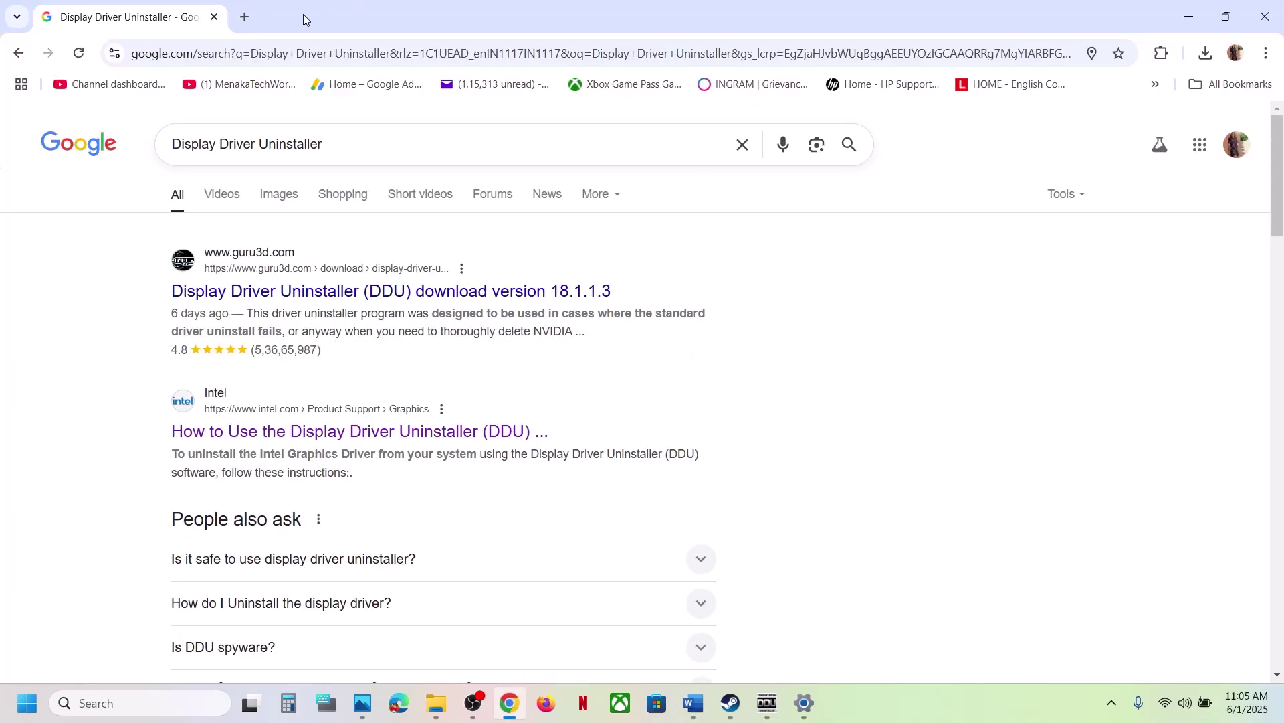
{"action": "left_click", "coordinate": [246, 25]}
{"action": "key", "text": "ctrl+v"}
{"action": "key", "text": "Return"}
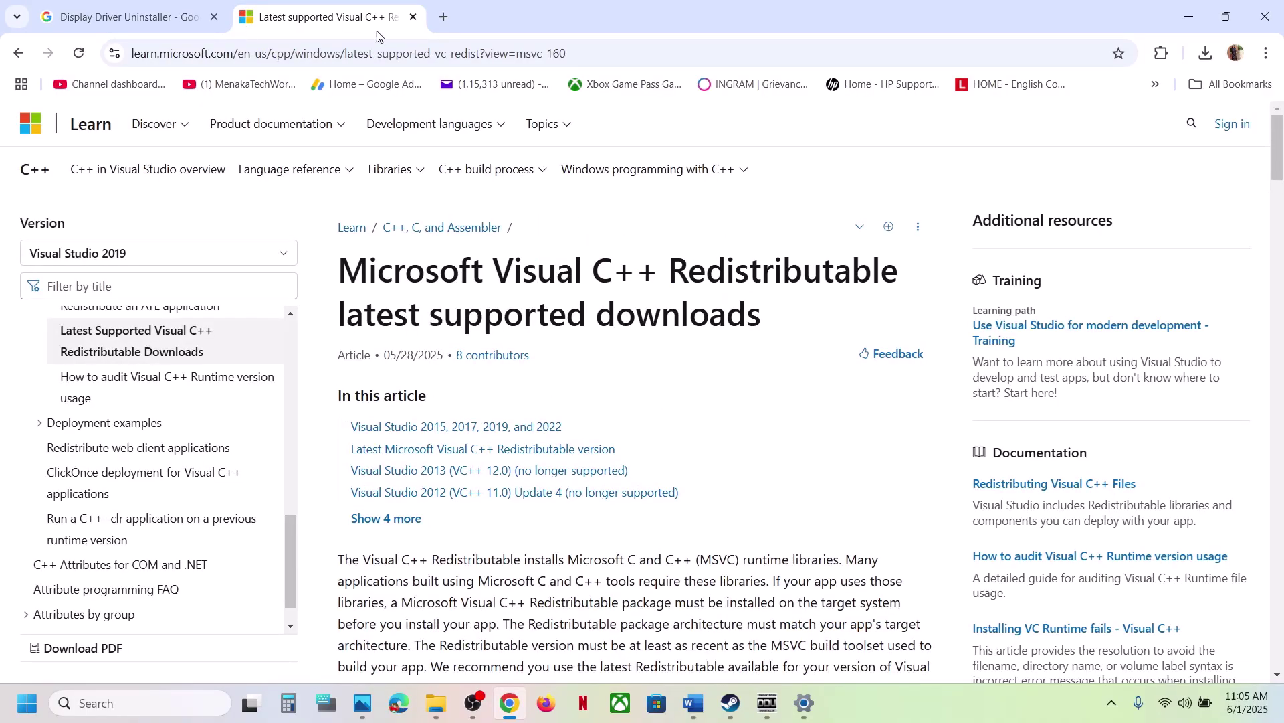
Step: Download the X86 and X64 Visual C++ Redistributable installers from the latest version table for Visual Studio 2015, 2017, 2019, and 2022
{"action": "scroll", "coordinate": [549, 376], "scroll_direction": "down", "scroll_amount": 10}
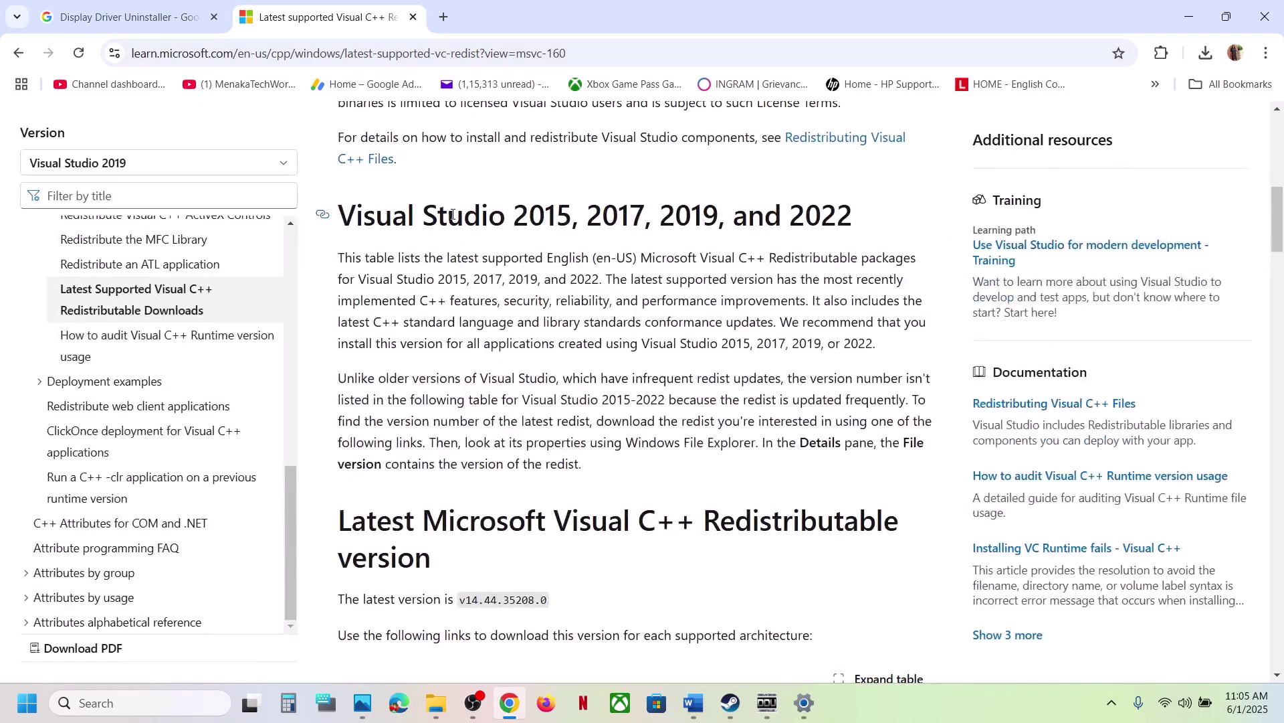
{"action": "left_click_drag", "start_coordinate": [453, 215], "coordinate": [782, 217]}
{"action": "scroll", "coordinate": [344, 367], "scroll_direction": "down", "scroll_amount": 7}
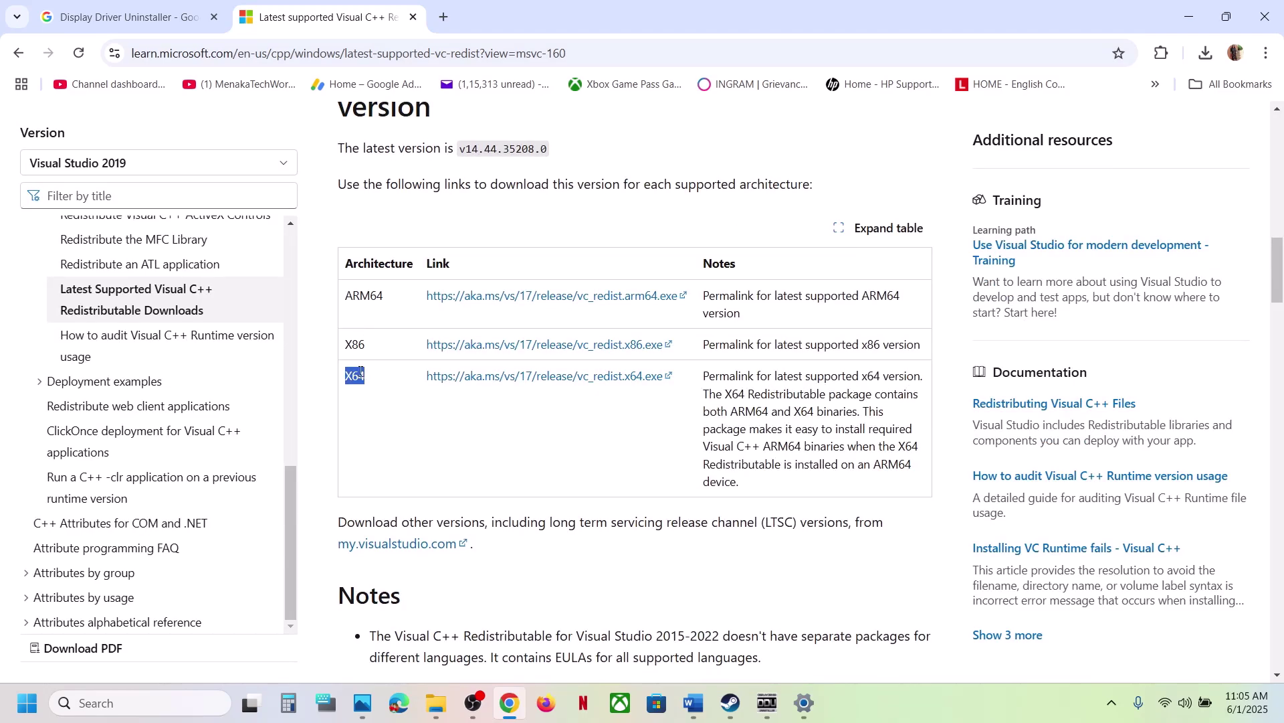
{"action": "left_click", "coordinate": [545, 346]}
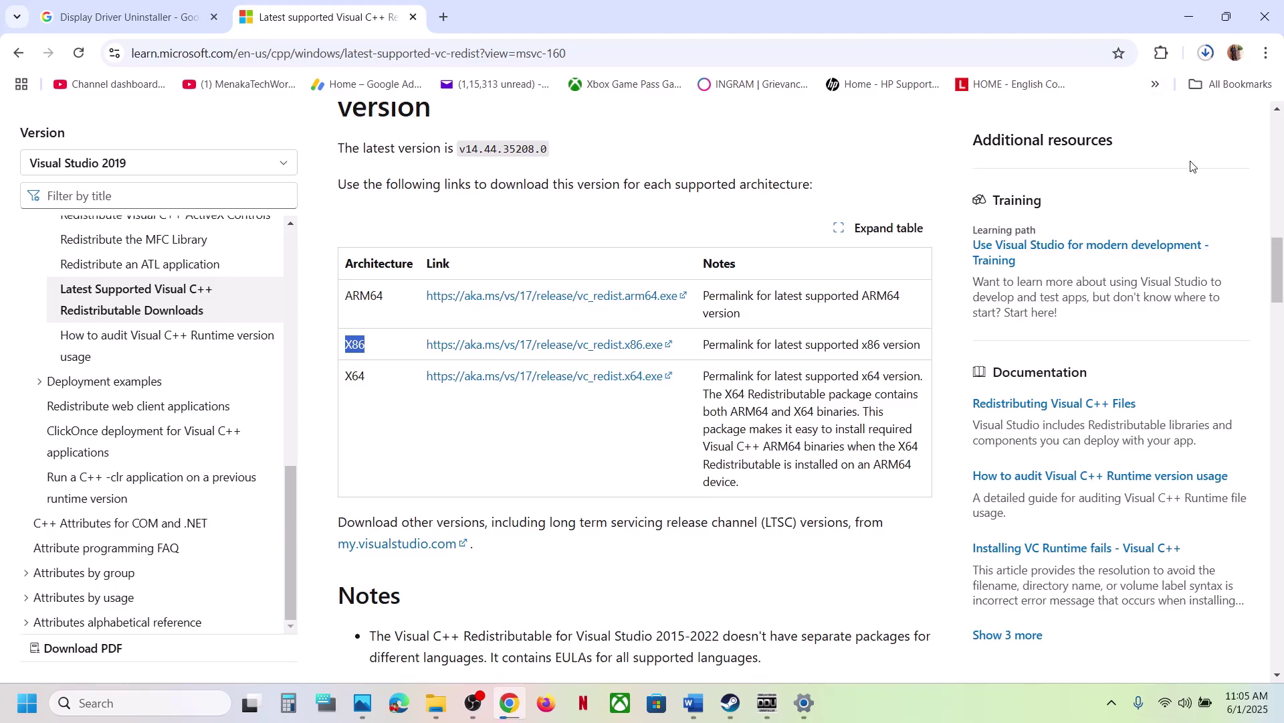
{"action": "left_click", "coordinate": [593, 377]}
Step: Run the downloaded VC_redist.x86 (8).exe, start its repair, and allow it to make changes to the device
{"action": "left_click", "coordinate": [1205, 52]}
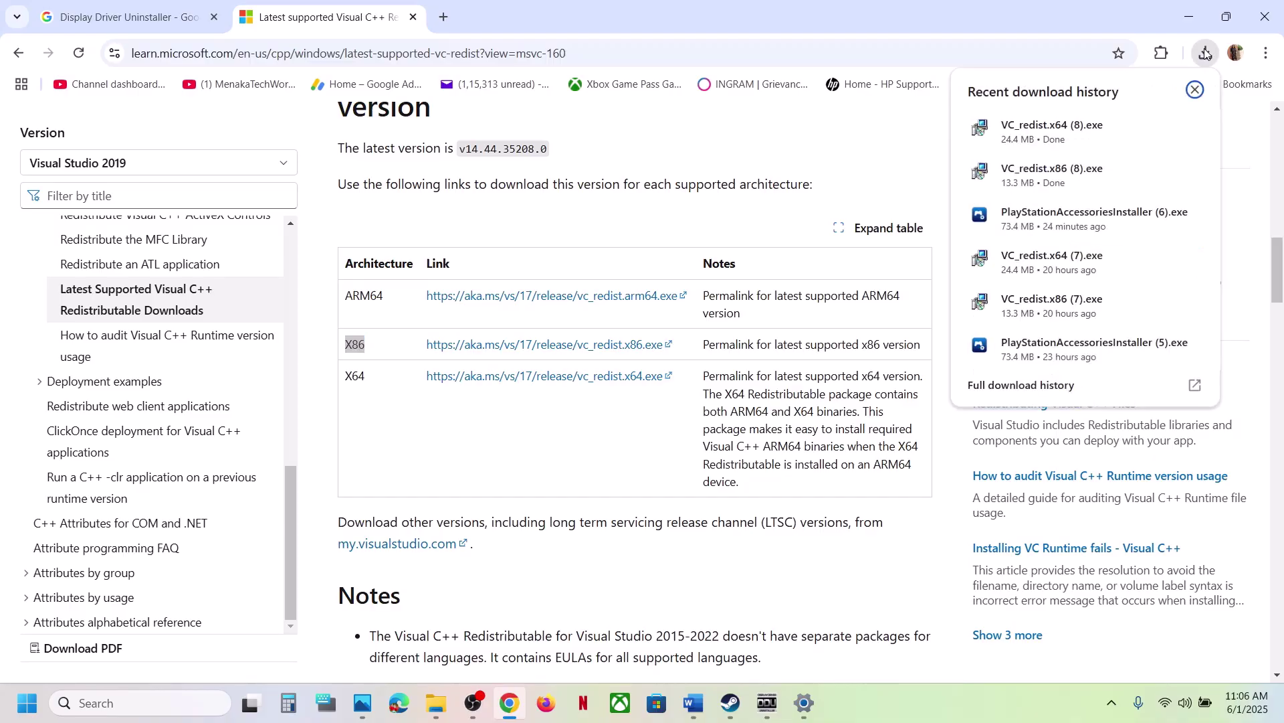
{"action": "left_click", "coordinate": [1077, 173]}
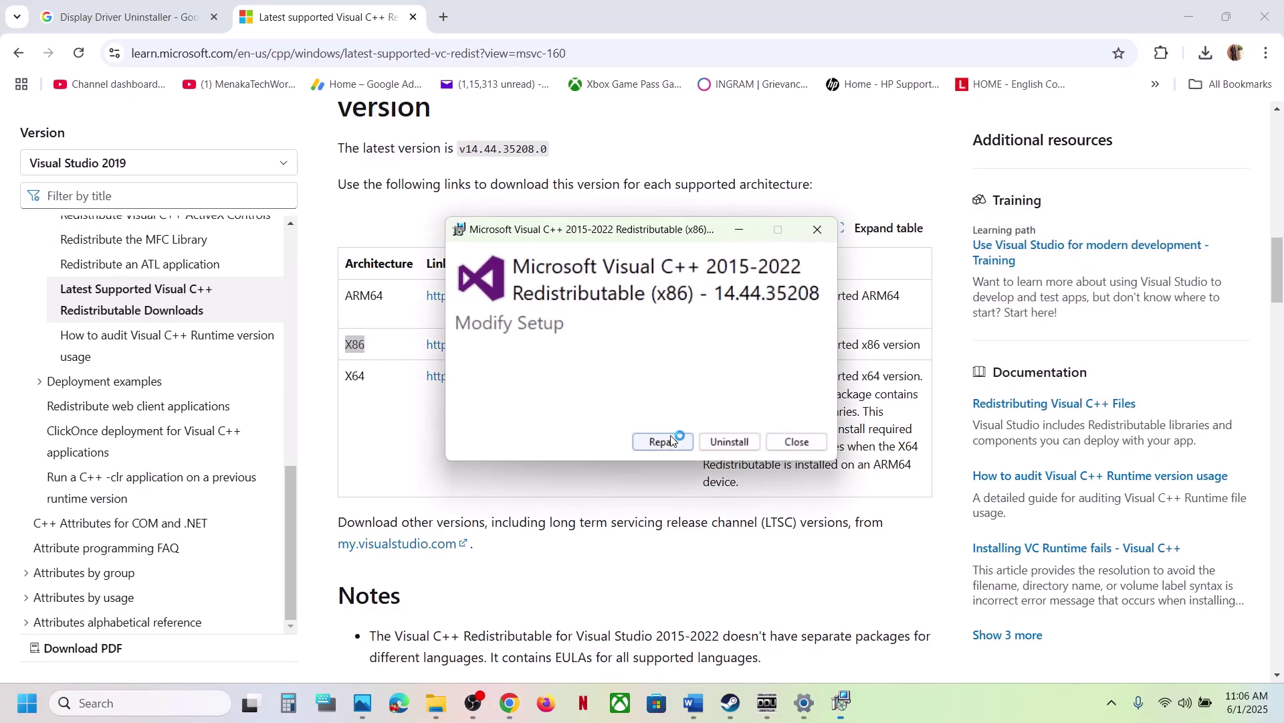
{"action": "left_click", "coordinate": [668, 436]}
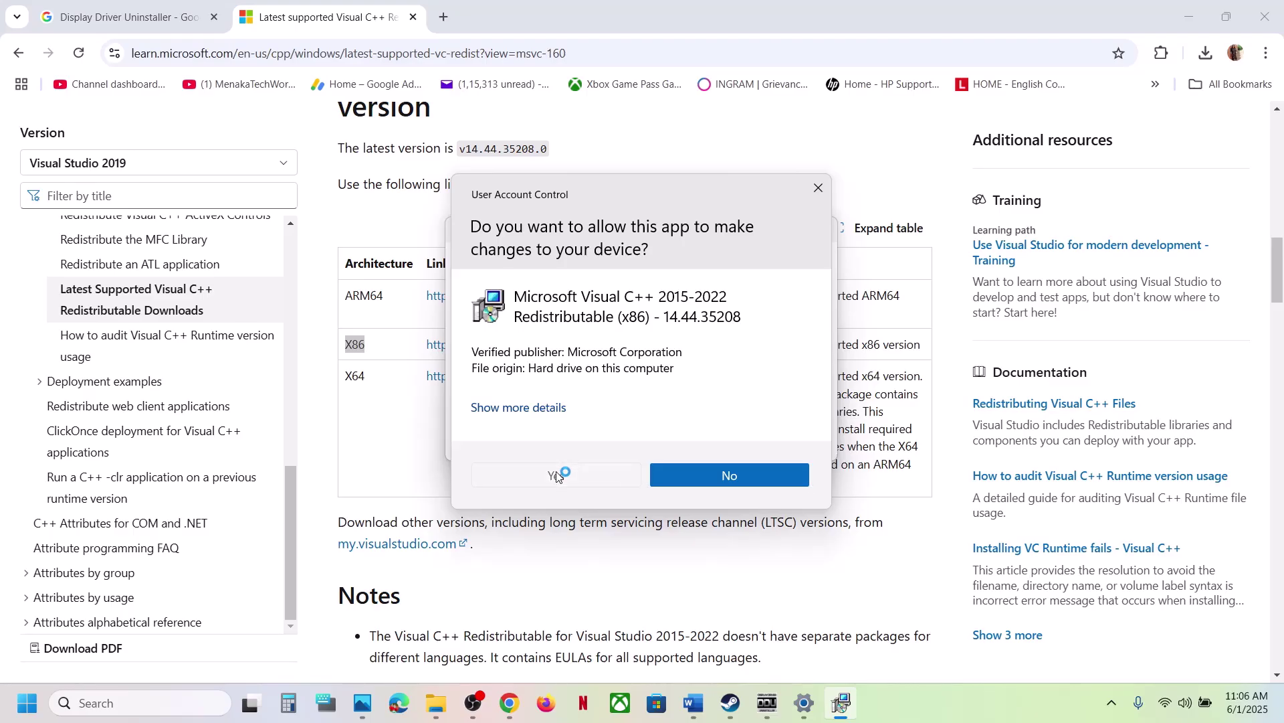
{"action": "left_click", "coordinate": [564, 473]}
Step: Run the downloaded VC_redist.x64 (8).exe, start its repair, and allow it to make changes to the device
{"action": "left_click", "coordinate": [1205, 55]}
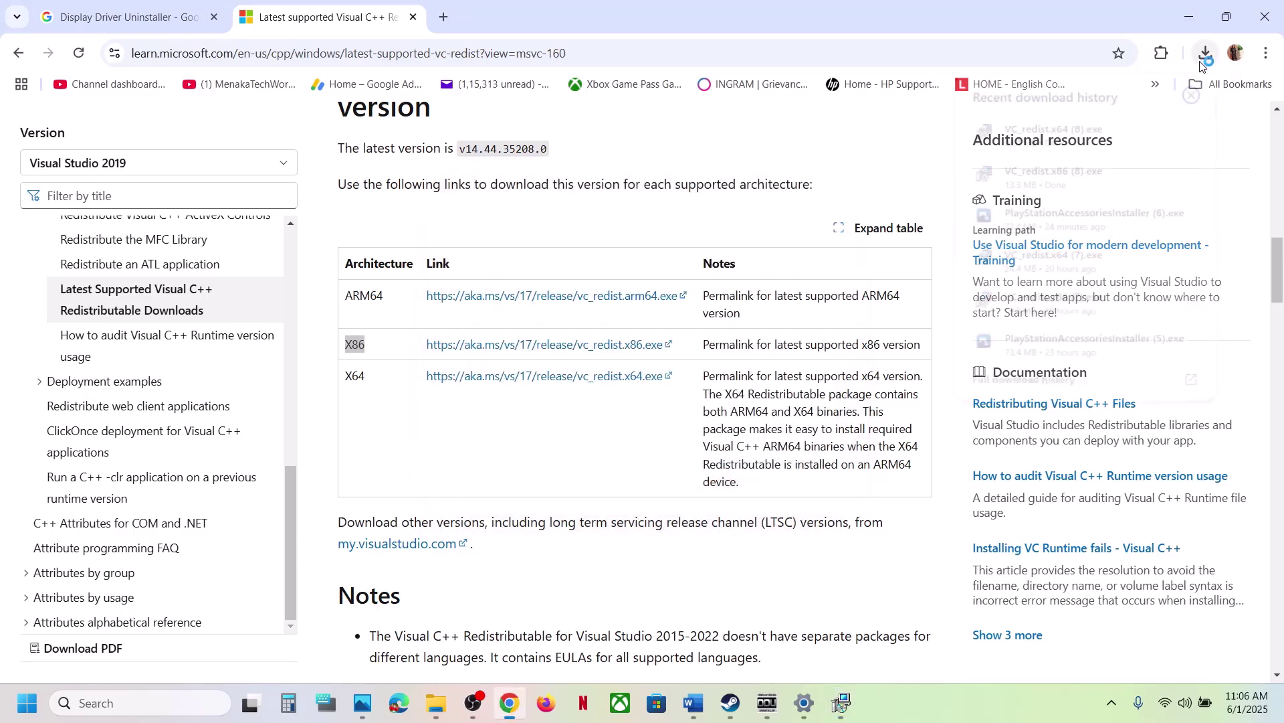
{"action": "left_click", "coordinate": [1075, 141]}
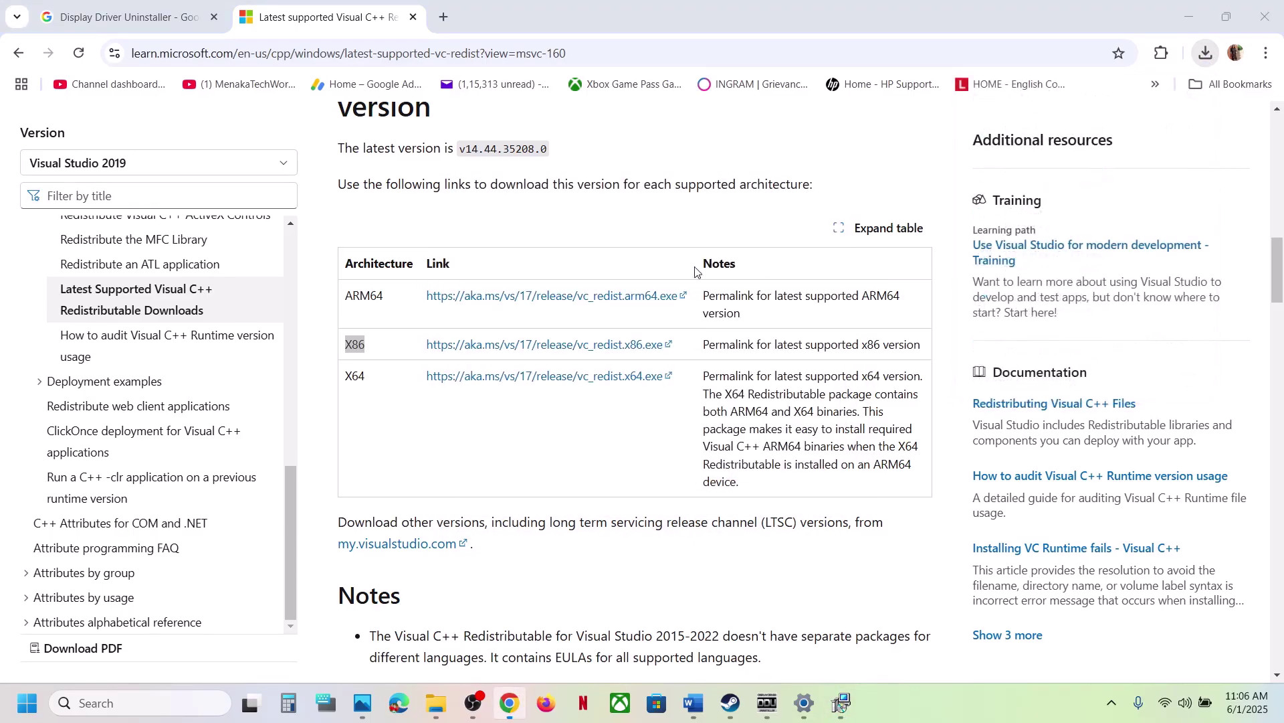
{"action": "left_click", "coordinate": [667, 438]}
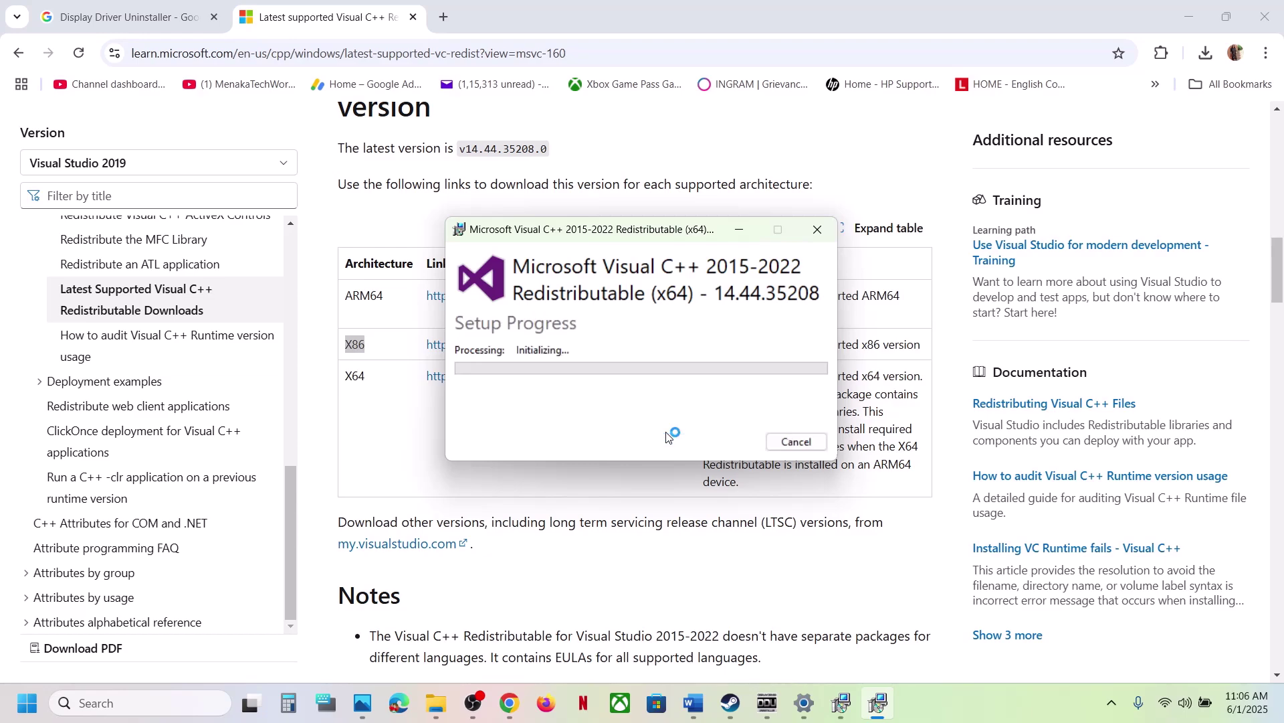
{"action": "left_click", "coordinate": [564, 473]}
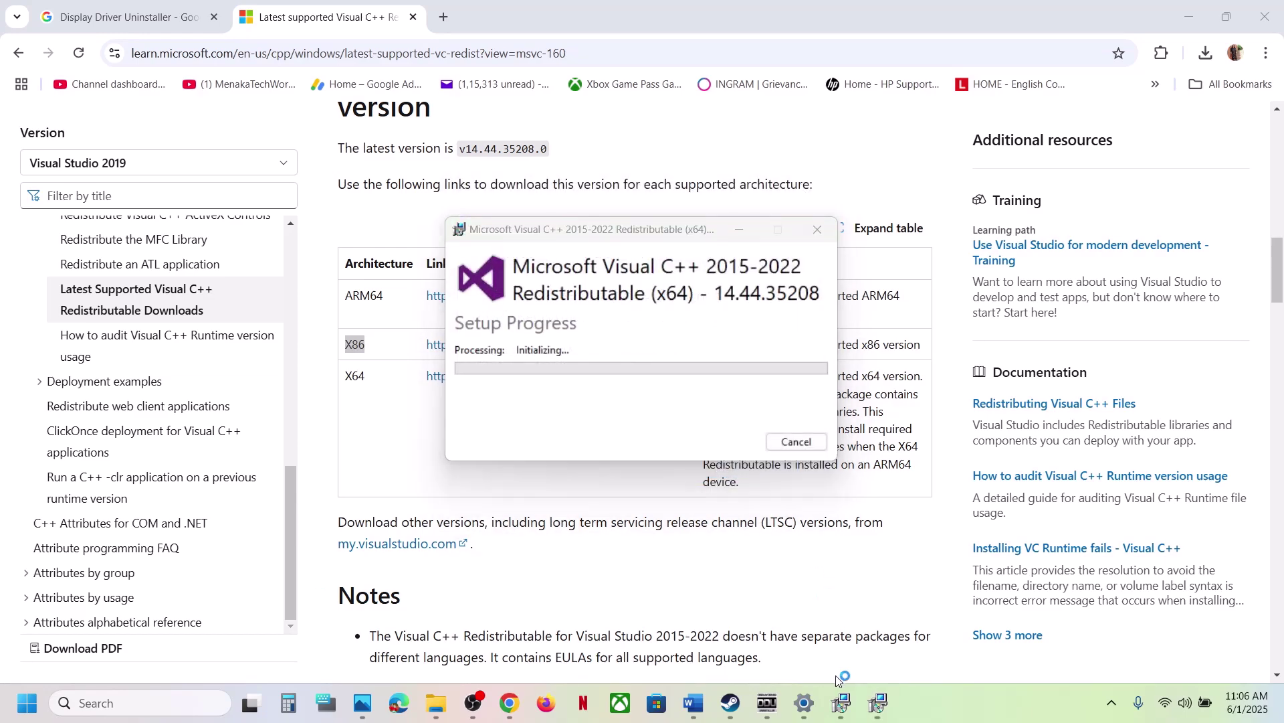
Step: Arrange the x86 and x64 redistributable setup windows side by side and return to the download page
{"action": "left_click_drag", "start_coordinate": [671, 239], "coordinate": [1039, 233]}
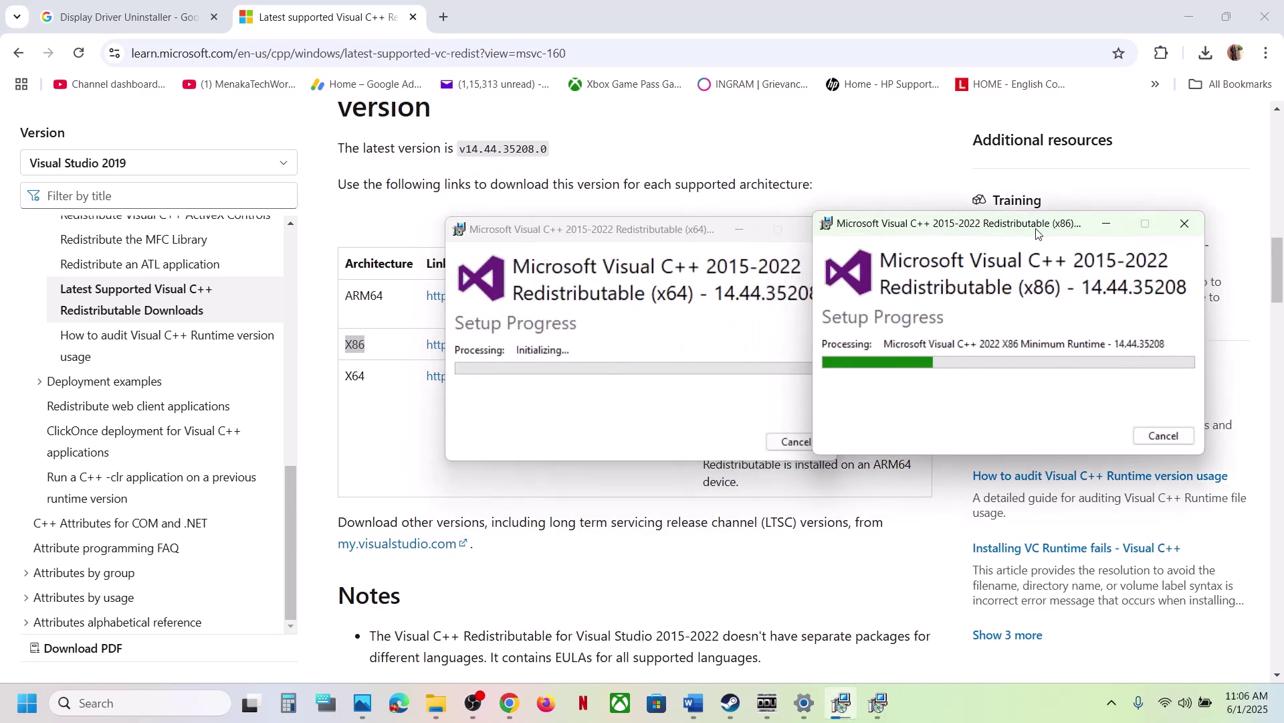
{"action": "left_click", "coordinate": [641, 239]}
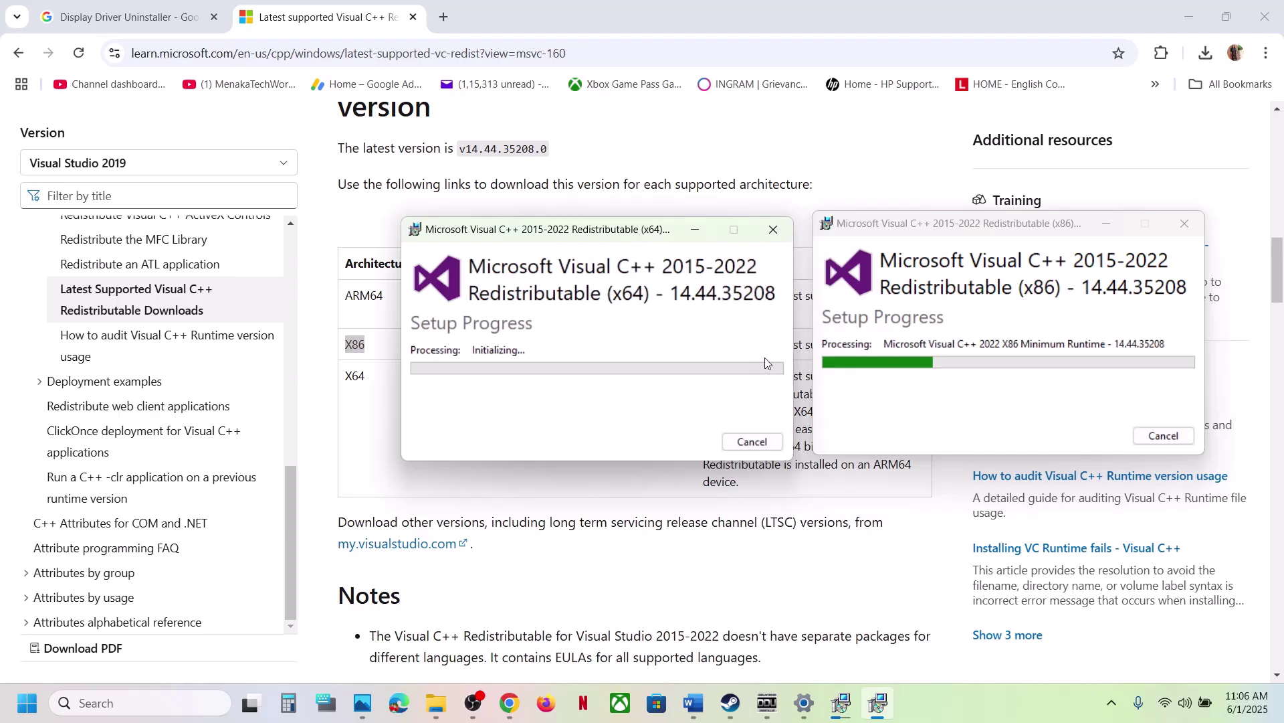
{"action": "left_click", "coordinate": [341, 516]}
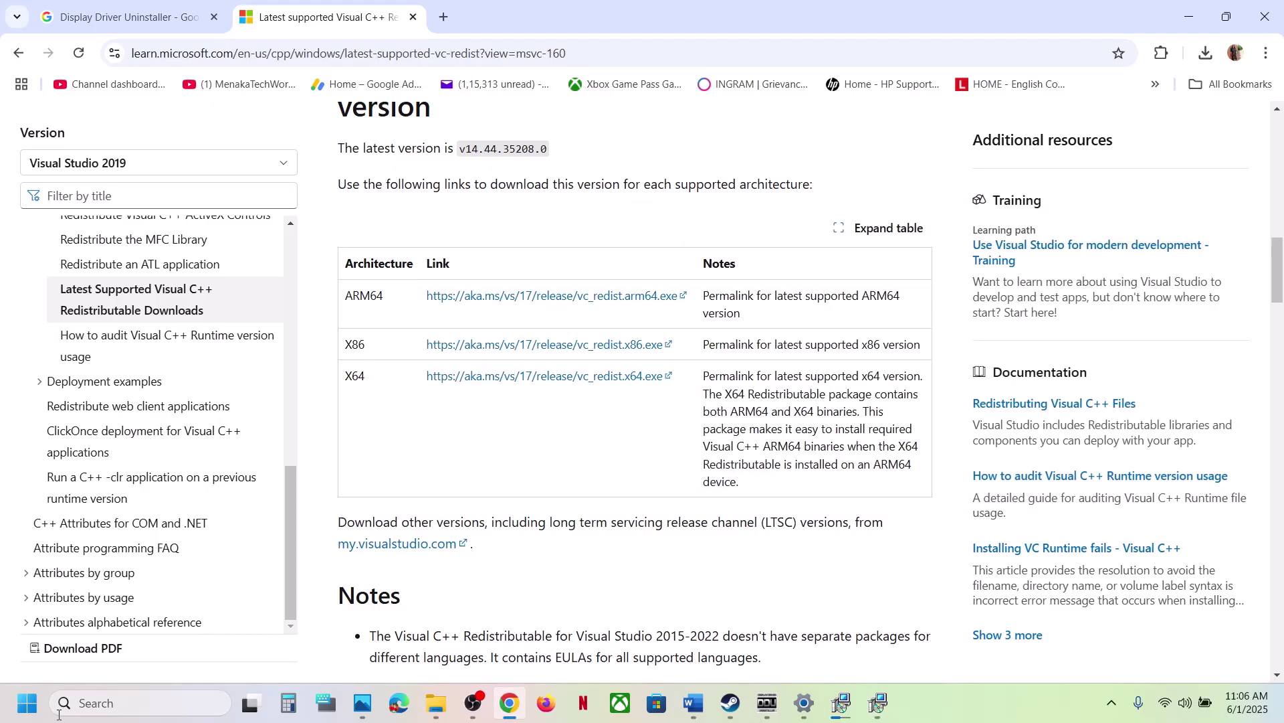
Step: Show the Restart option among the computer's power options and switch to the Stellar Blade Demo page in Steam
{"action": "left_click", "coordinate": [40, 711]}
{"action": "left_click", "coordinate": [487, 645]}
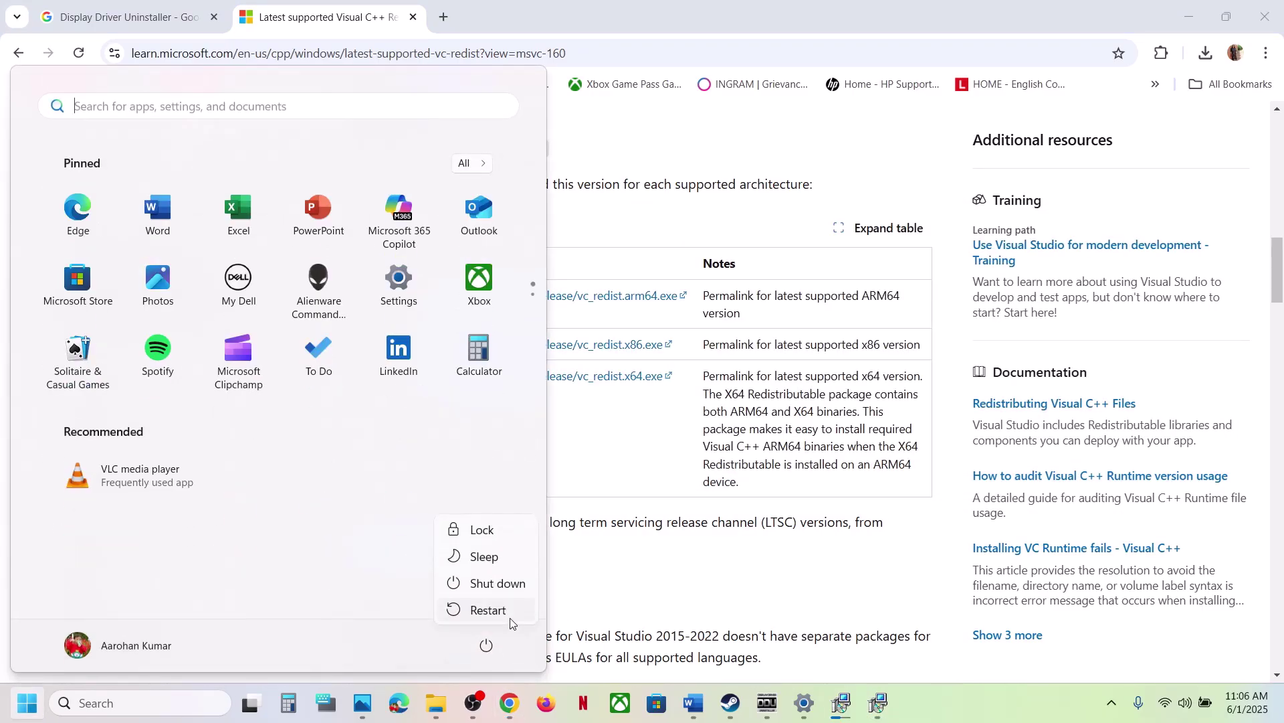
{"action": "left_click", "coordinate": [735, 699]}
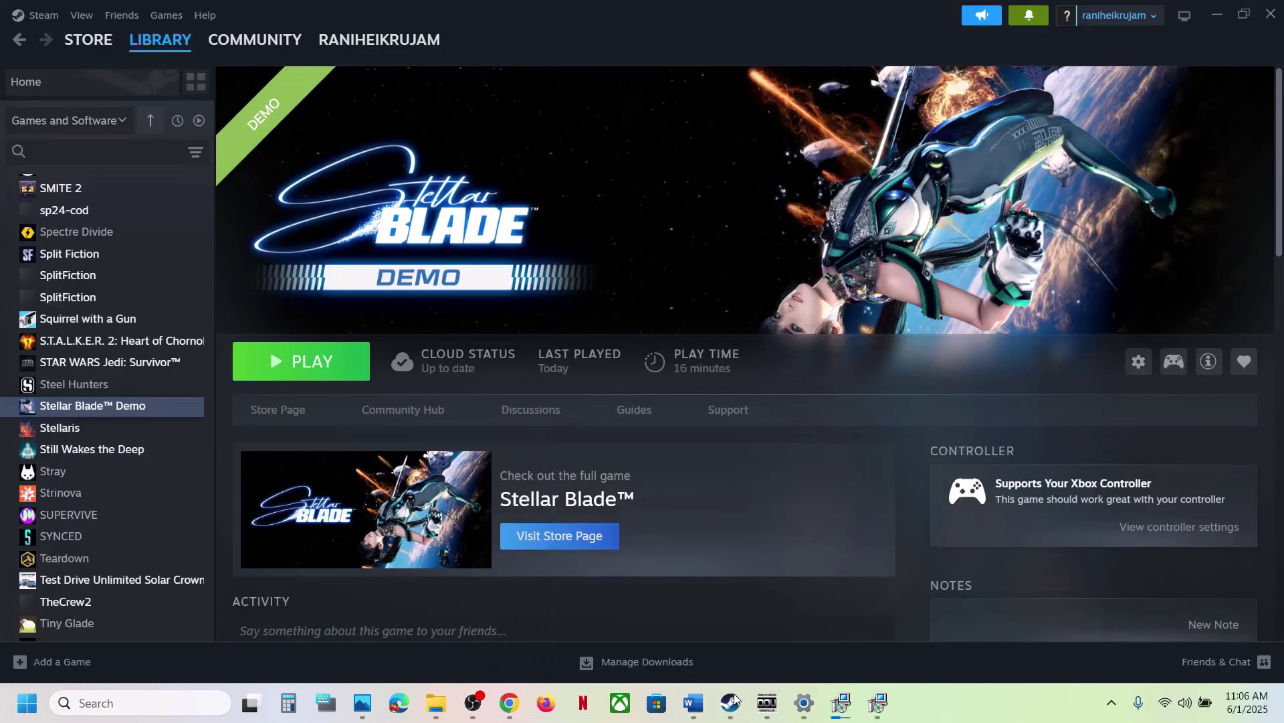
Step: Highlight "Update System BIOS" under Step 12 in the Word document and check the laptop's battery charge
{"action": "left_click", "coordinate": [692, 705]}
{"action": "scroll", "coordinate": [479, 315], "scroll_direction": "down", "scroll_amount": 3}
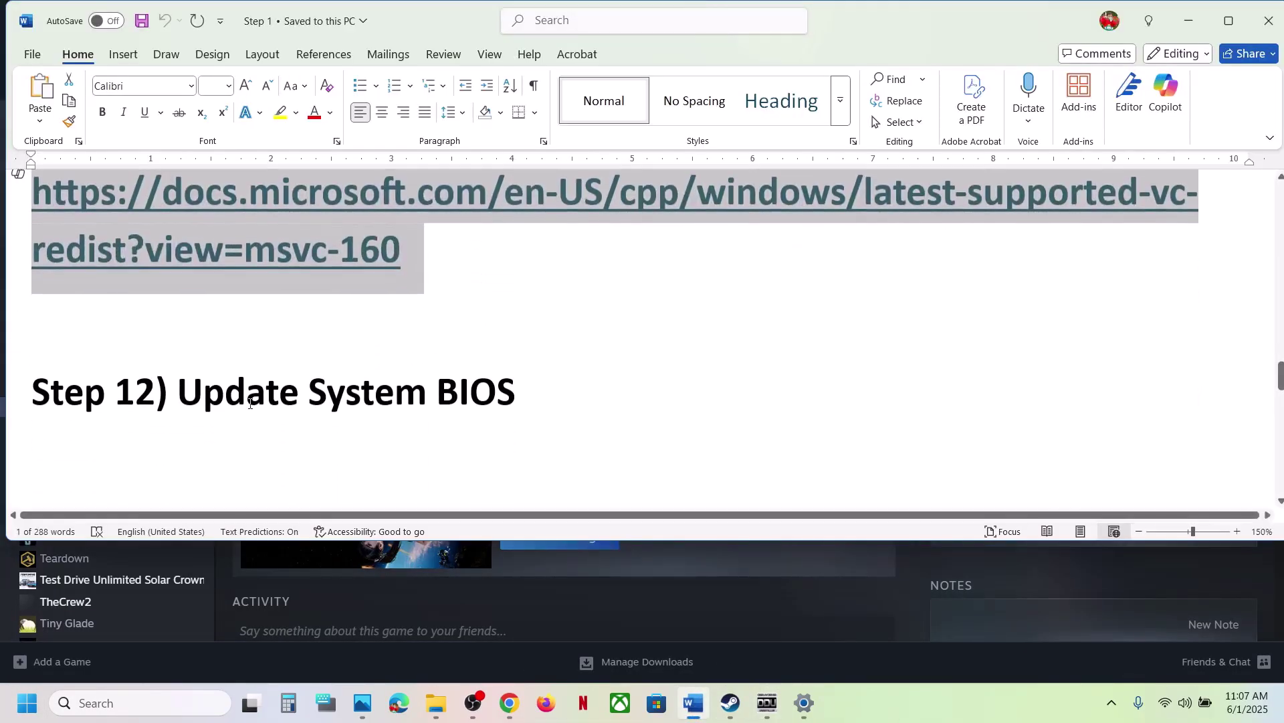
{"action": "left_click_drag", "start_coordinate": [297, 395], "coordinate": [479, 399]}
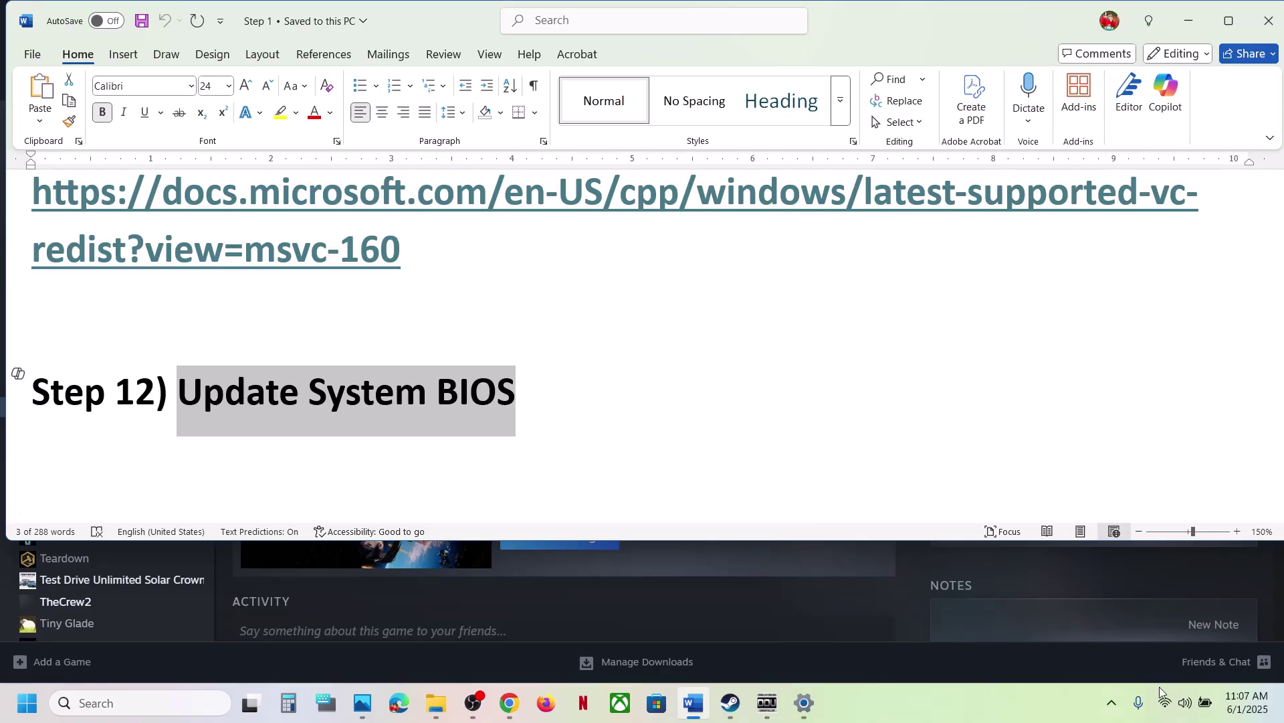
{"action": "left_click", "coordinate": [1197, 705]}
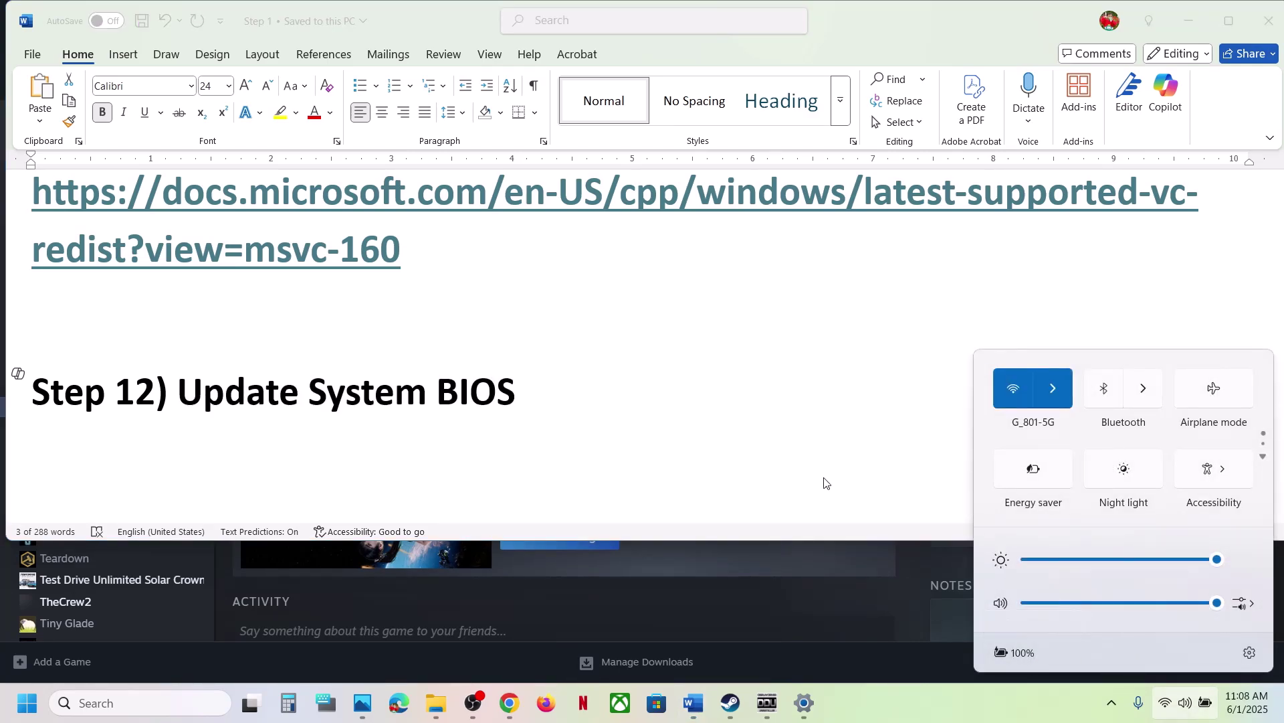
{"action": "left_click", "coordinate": [539, 399]}
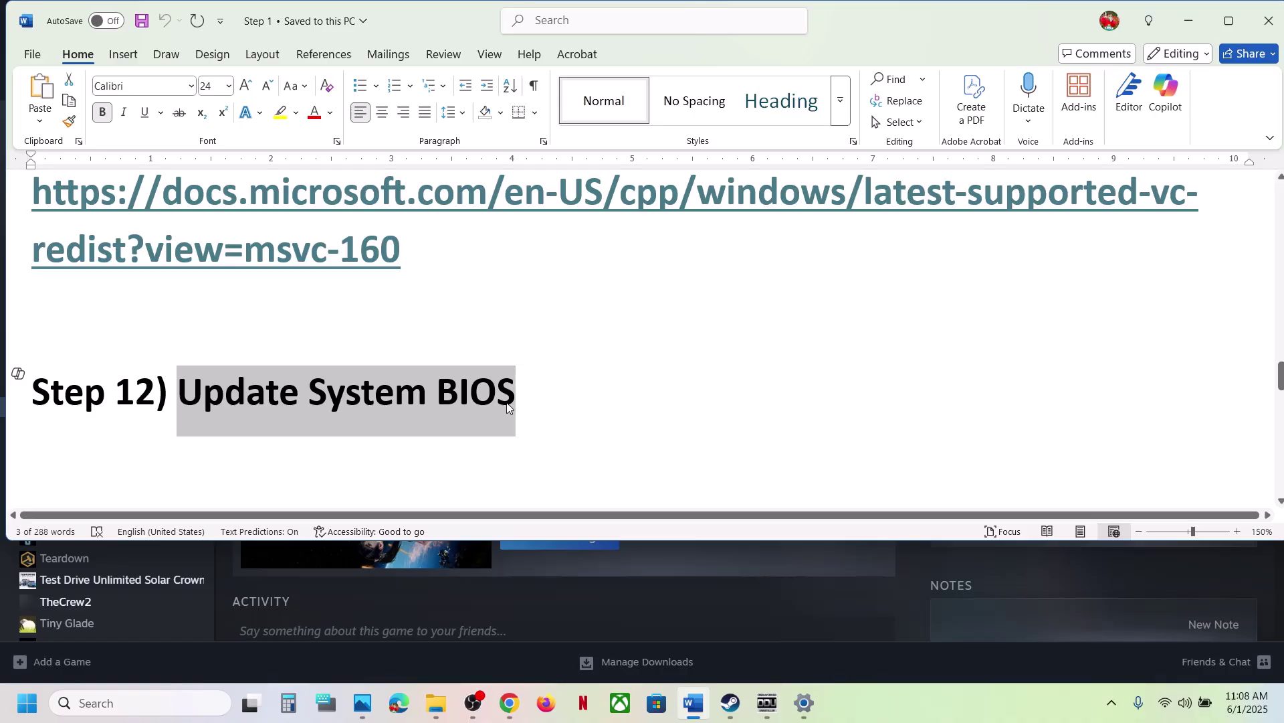
Step: Review the Step 13 advice on unplugging devices and disconnecting multiple monitors in the maximized document, and switch to Steam
{"action": "scroll", "coordinate": [508, 408], "scroll_direction": "down", "scroll_amount": 5}
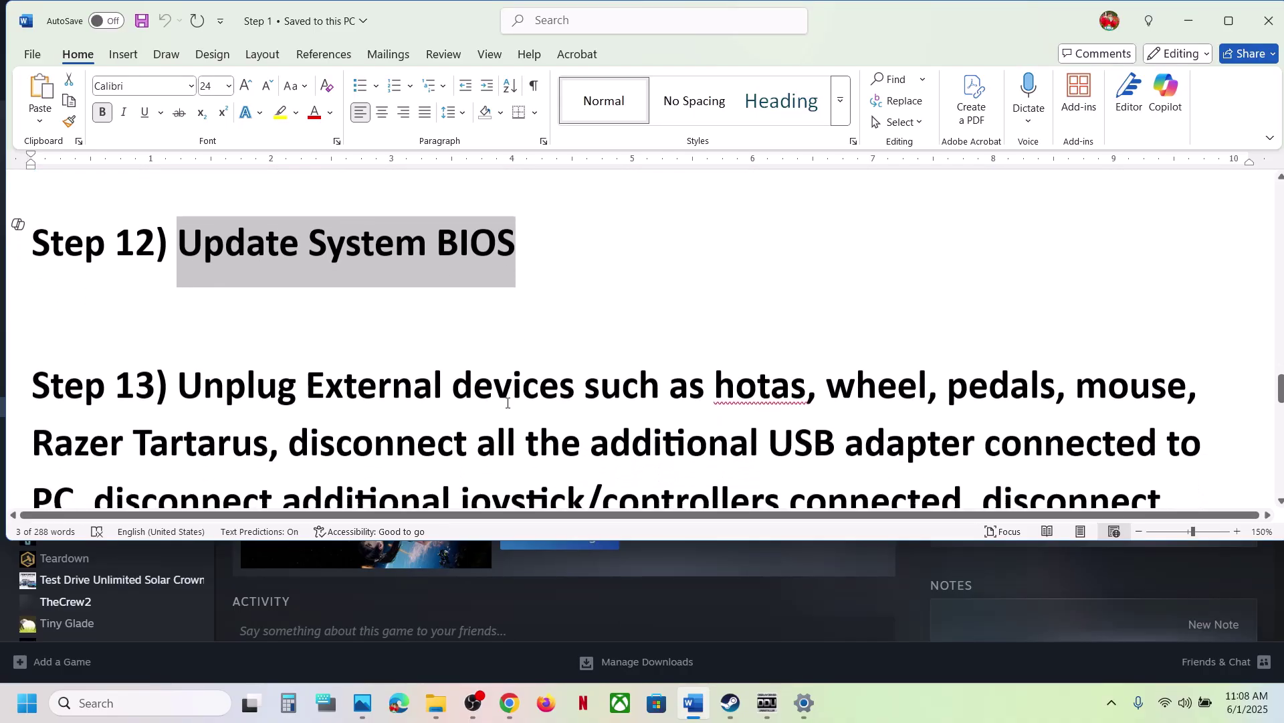
{"action": "left_click", "coordinate": [1229, 21]}
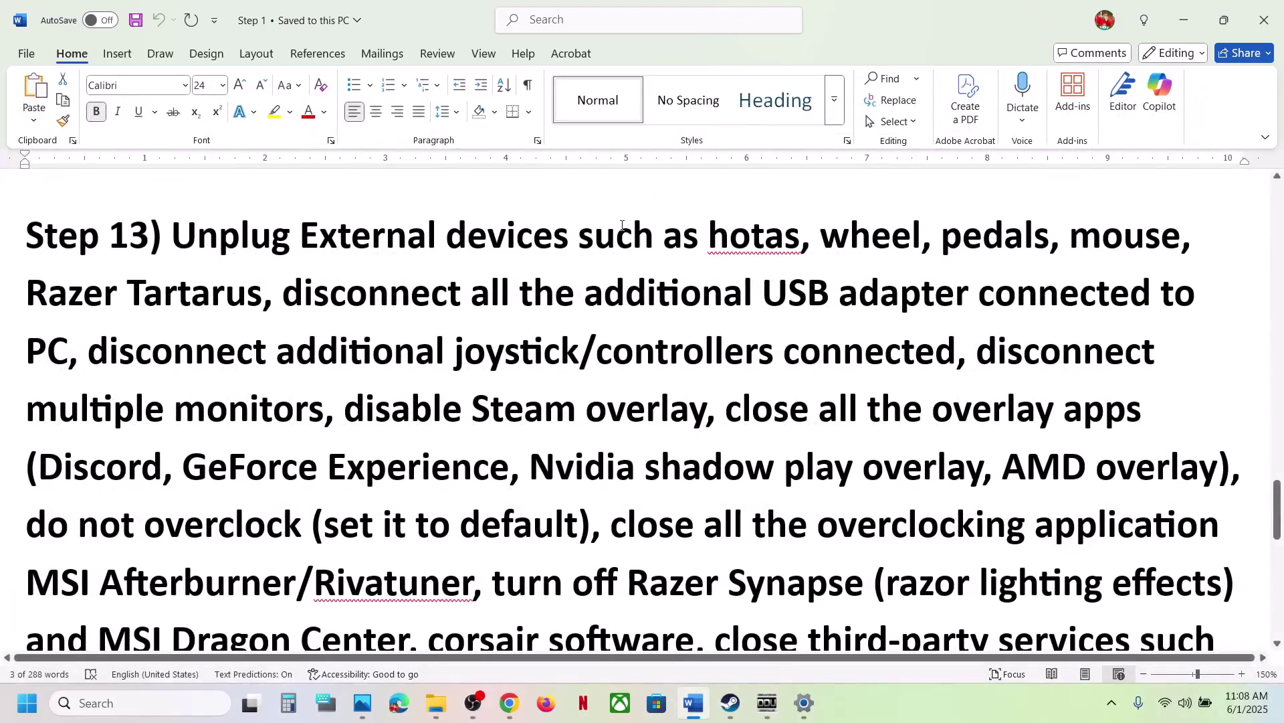
{"action": "left_click_drag", "start_coordinate": [590, 236], "coordinate": [311, 413]}
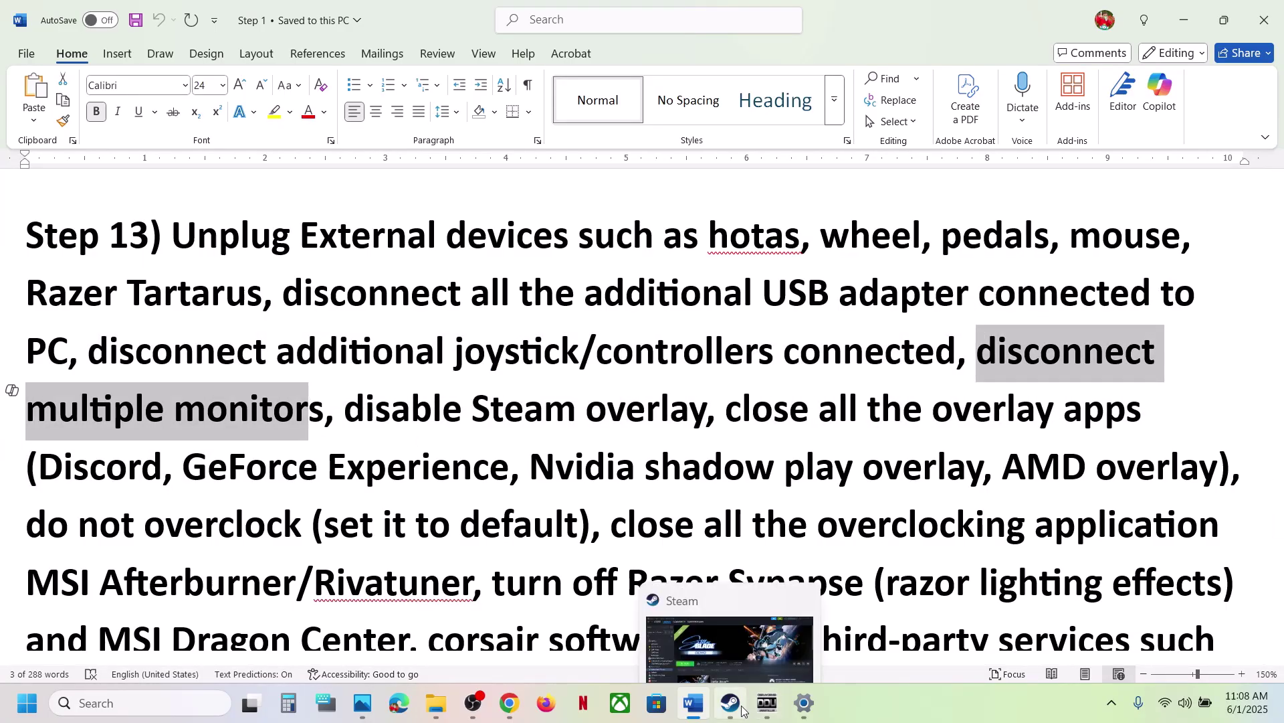
{"action": "left_click", "coordinate": [752, 630]}
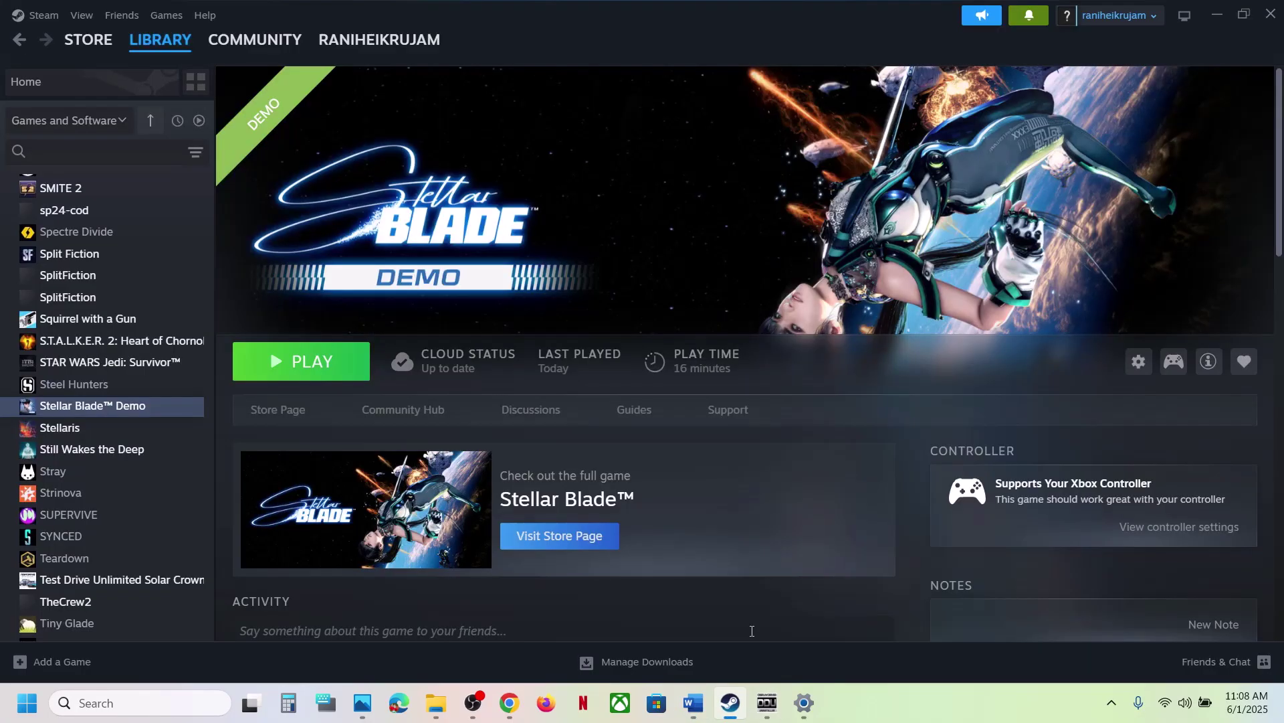
Step: Turn off the in-game Steam Overlay in the Stellar Blade Demo properties and close them
{"action": "right_click", "coordinate": [95, 405]}
{"action": "left_click", "coordinate": [163, 535]}
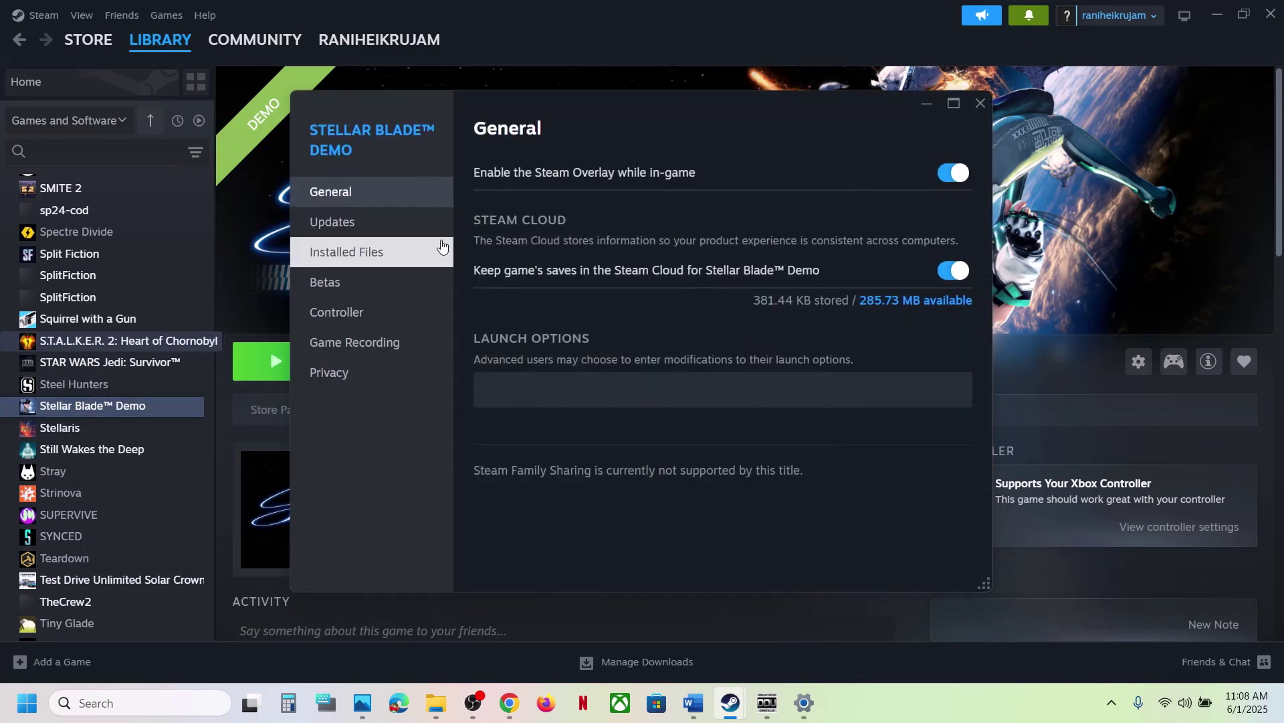
{"action": "left_click", "coordinate": [953, 173]}
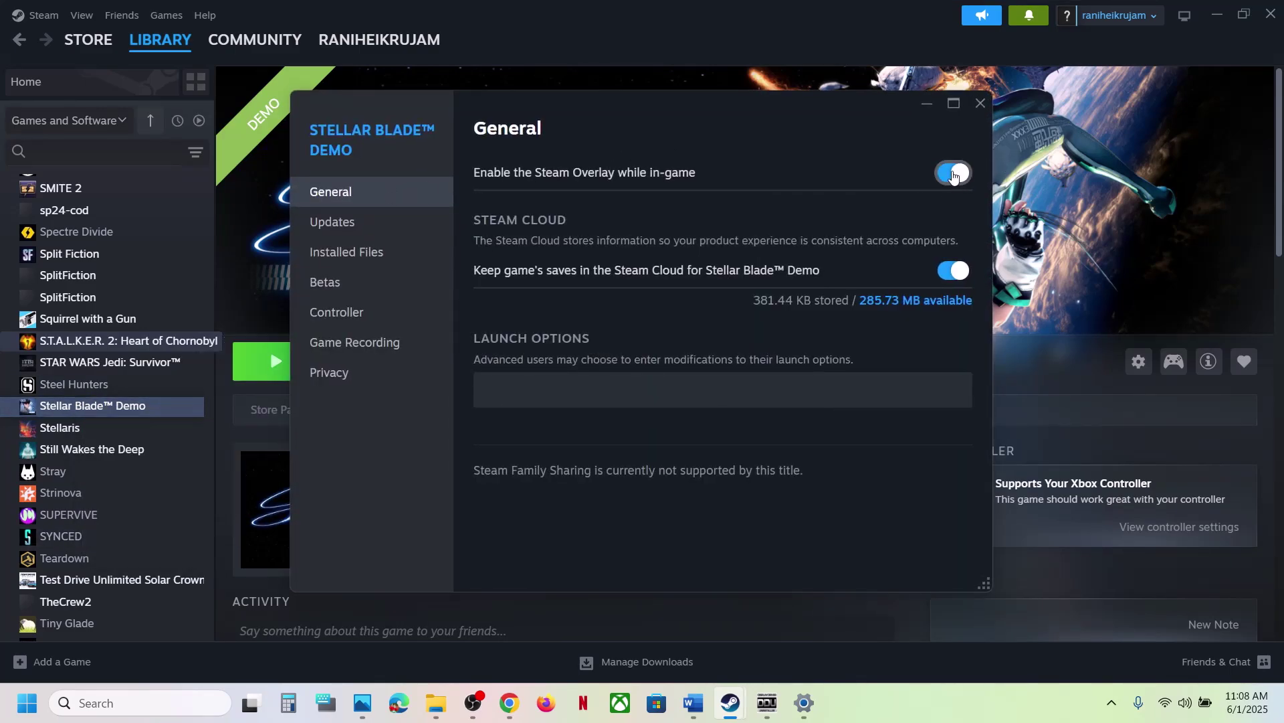
{"action": "left_click", "coordinate": [978, 102]}
Step: Switch to the Word document and replace "GeForce Experience" with "Nvidia App" in the Step 13 list of overlay apps
{"action": "left_click", "coordinate": [689, 709]}
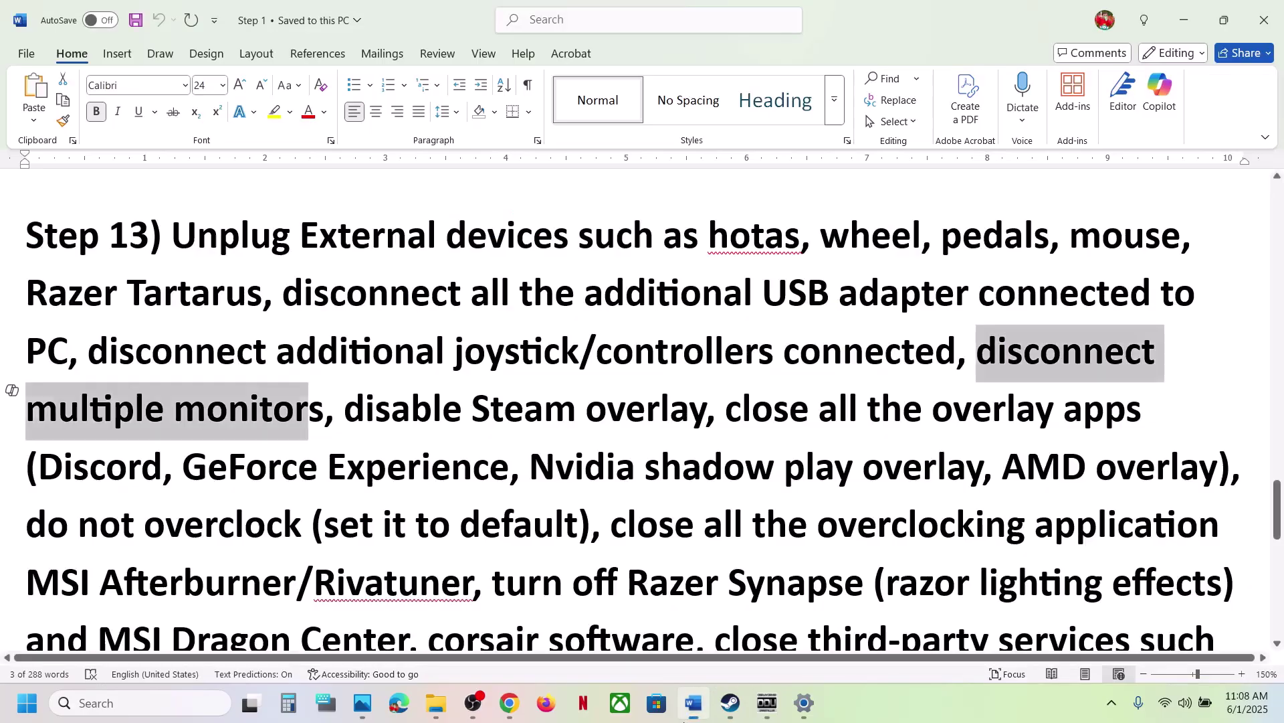
{"action": "double_click", "coordinate": [107, 468]}
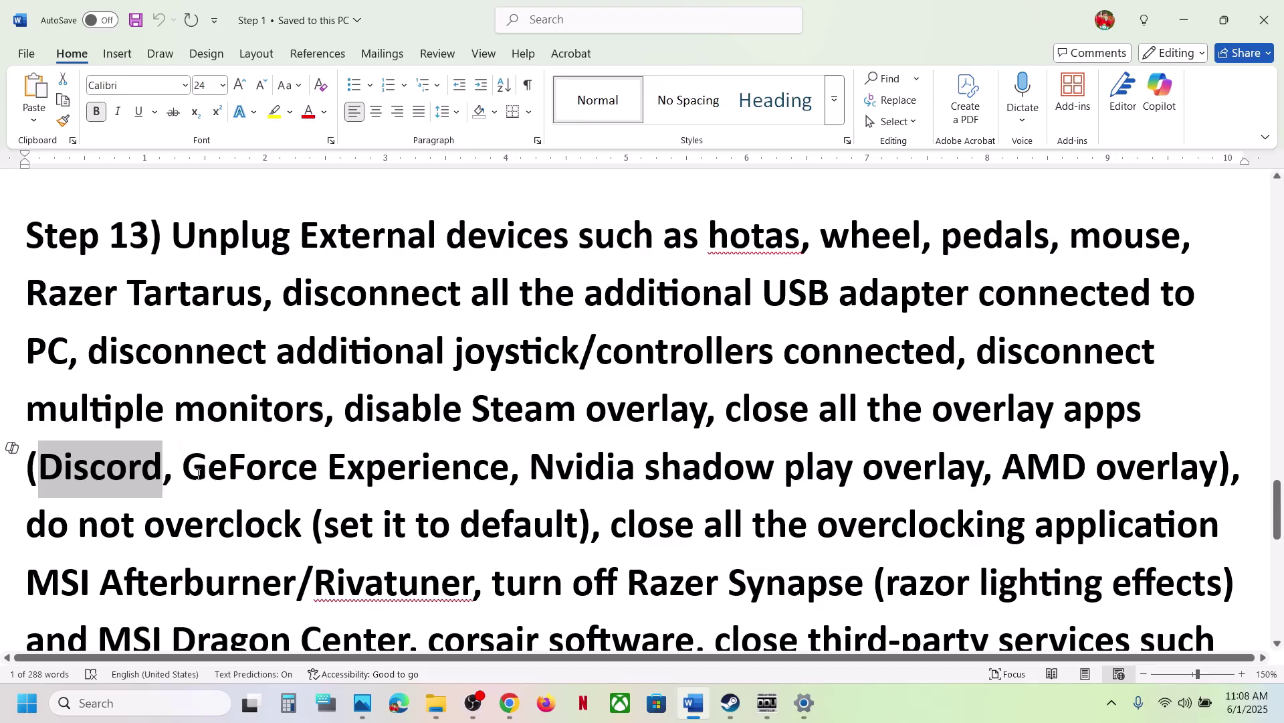
{"action": "left_click_drag", "start_coordinate": [198, 477], "coordinate": [509, 476]}
{"action": "type", "text": "Nvidia App"}
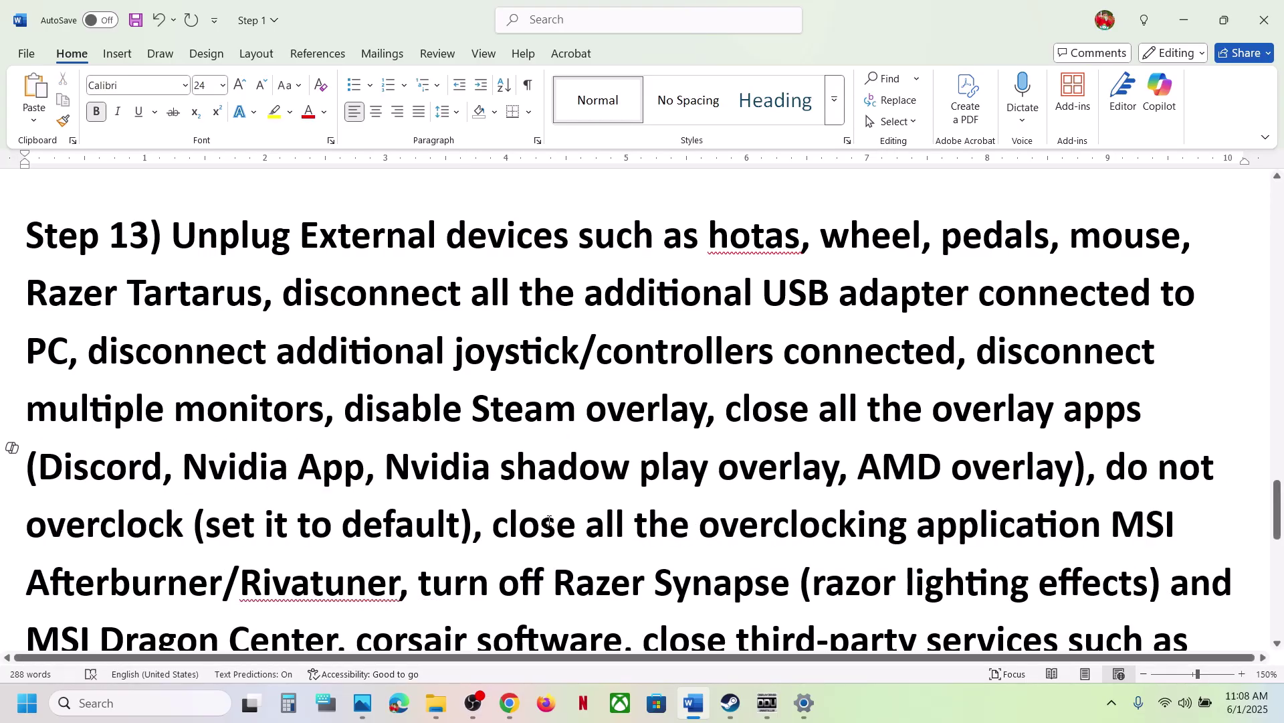
{"action": "left_click_drag", "start_coordinate": [186, 465], "coordinate": [343, 468]}
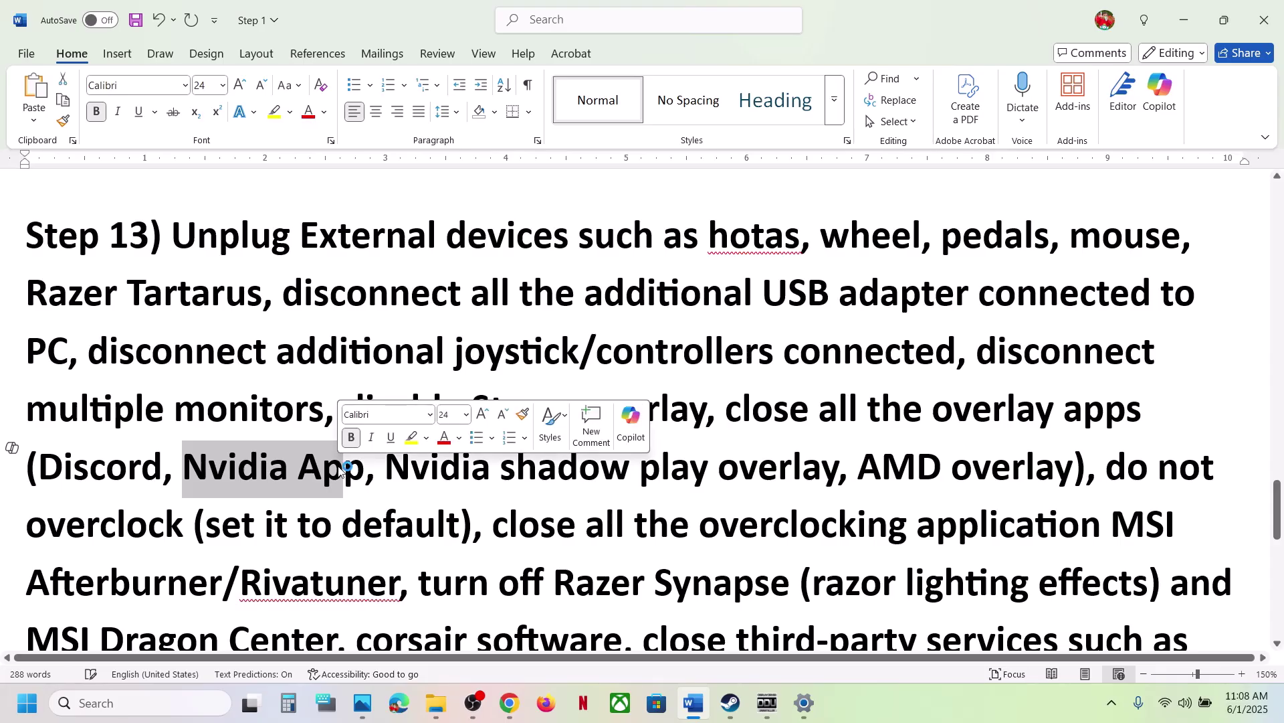
Step: Review the rest of Step 13 on overclocking apps, lighting software, third-party services and undervolting, up to the Step 14 heading
{"action": "left_click_drag", "start_coordinate": [728, 408], "coordinate": [1107, 529]}
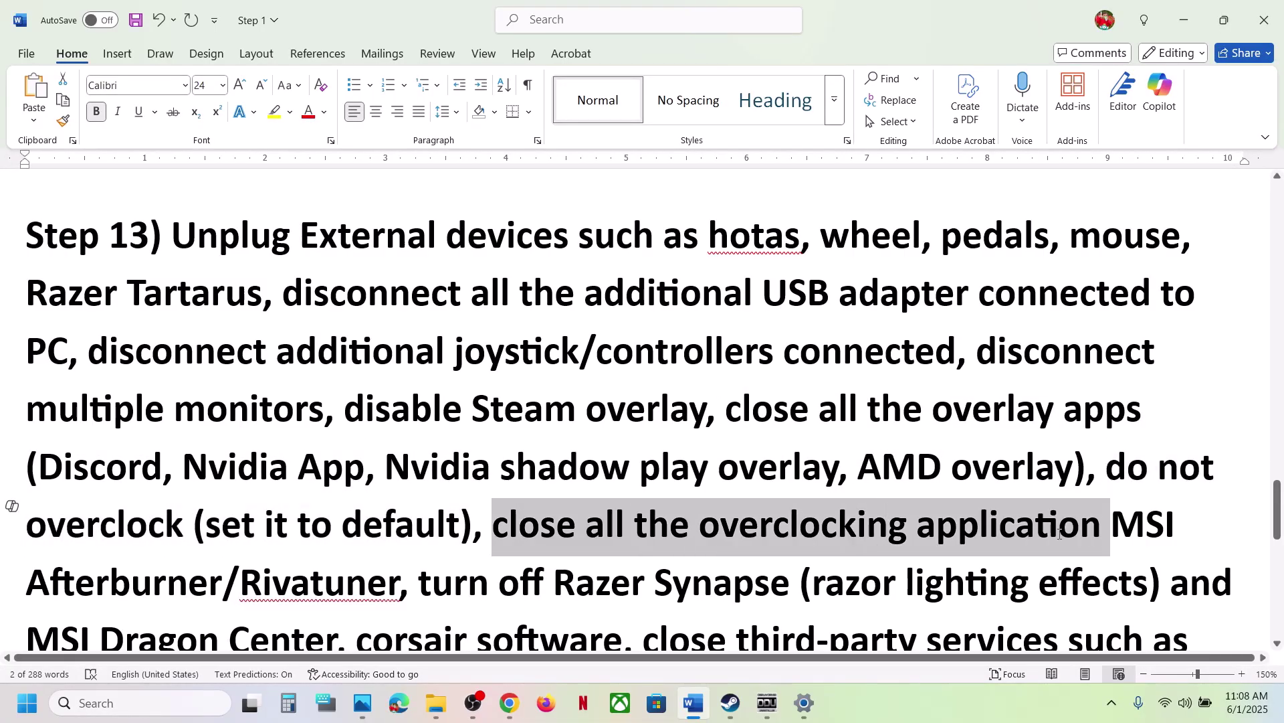
{"action": "scroll", "coordinate": [1059, 532], "scroll_direction": "down", "scroll_amount": 2}
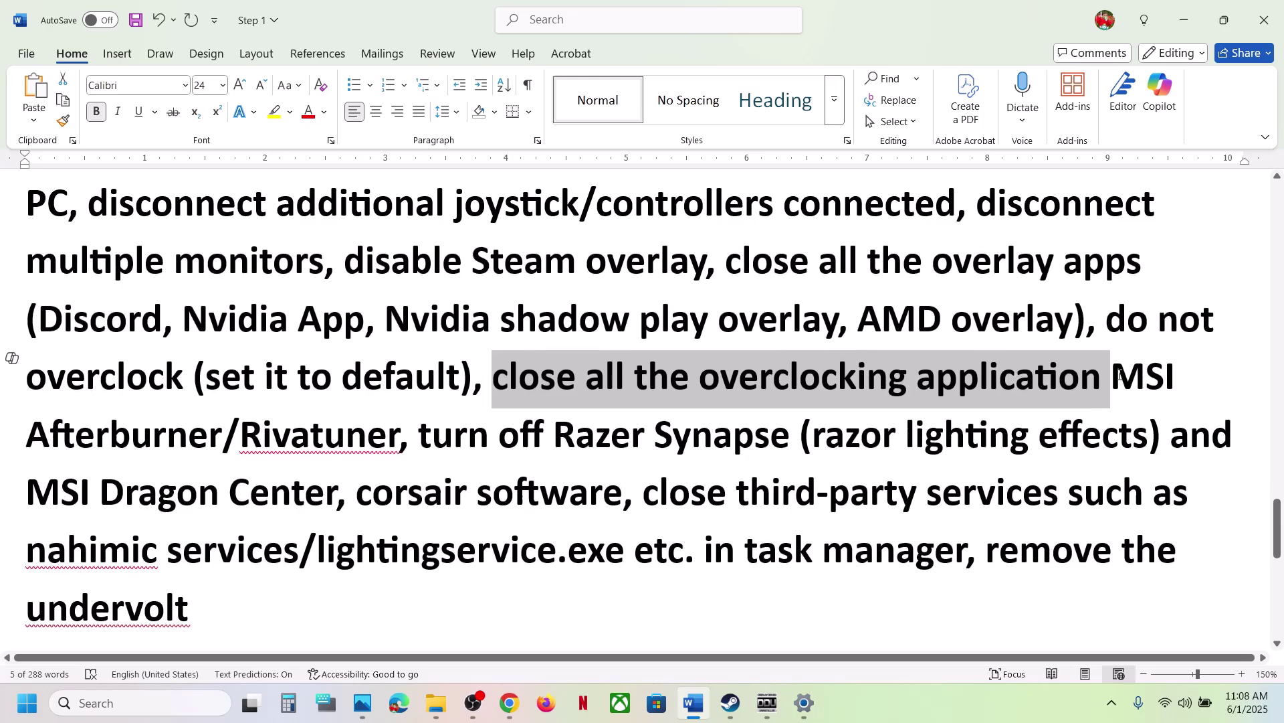
{"action": "left_click", "coordinate": [1120, 375]}
{"action": "left_click_drag", "start_coordinate": [1112, 375], "coordinate": [949, 560]}
{"action": "scroll", "coordinate": [949, 561], "scroll_direction": "down", "scroll_amount": 2}
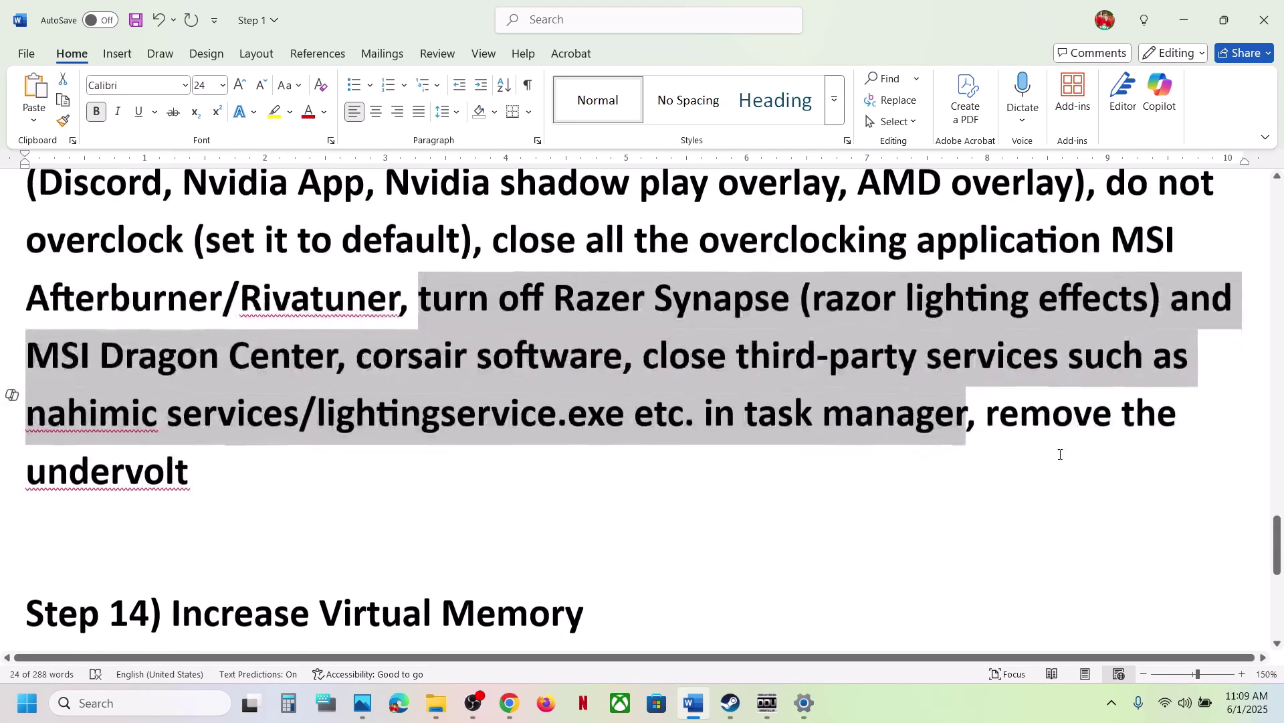
{"action": "left_click_drag", "start_coordinate": [993, 412], "coordinate": [1127, 465]}
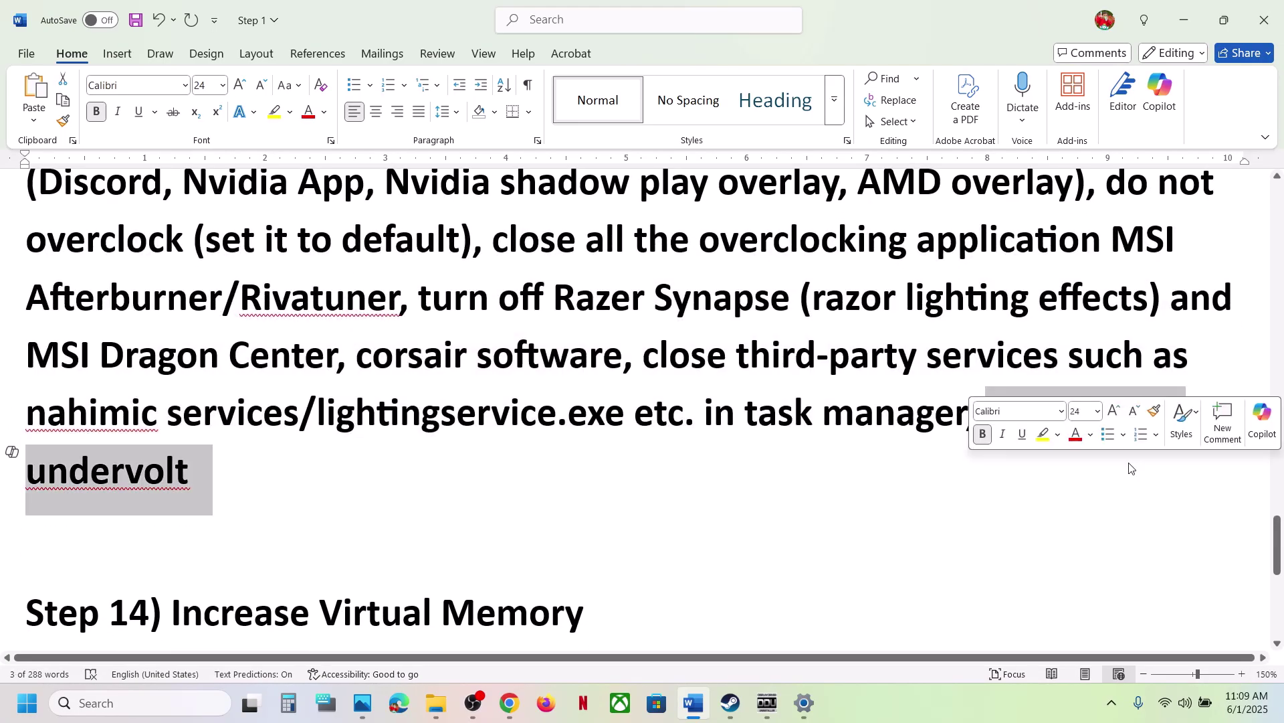
{"action": "scroll", "coordinate": [597, 468], "scroll_direction": "down", "scroll_amount": 3}
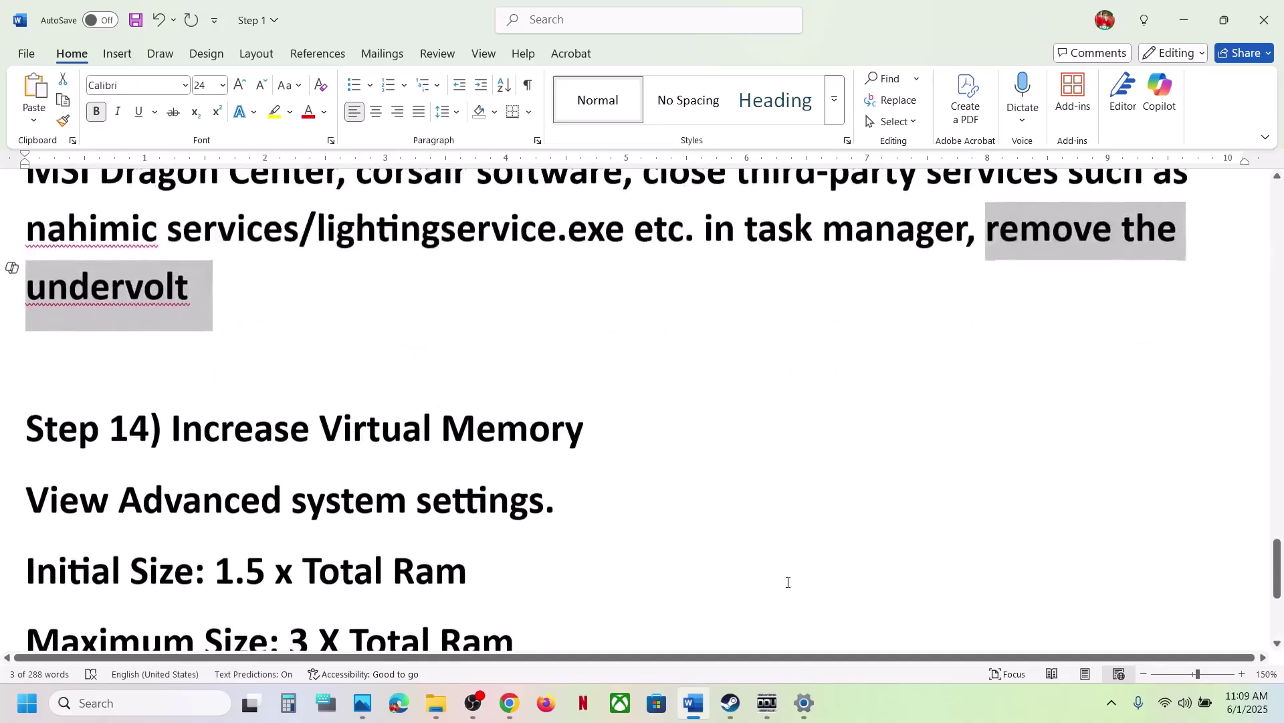
{"action": "left_click", "coordinate": [898, 714]}
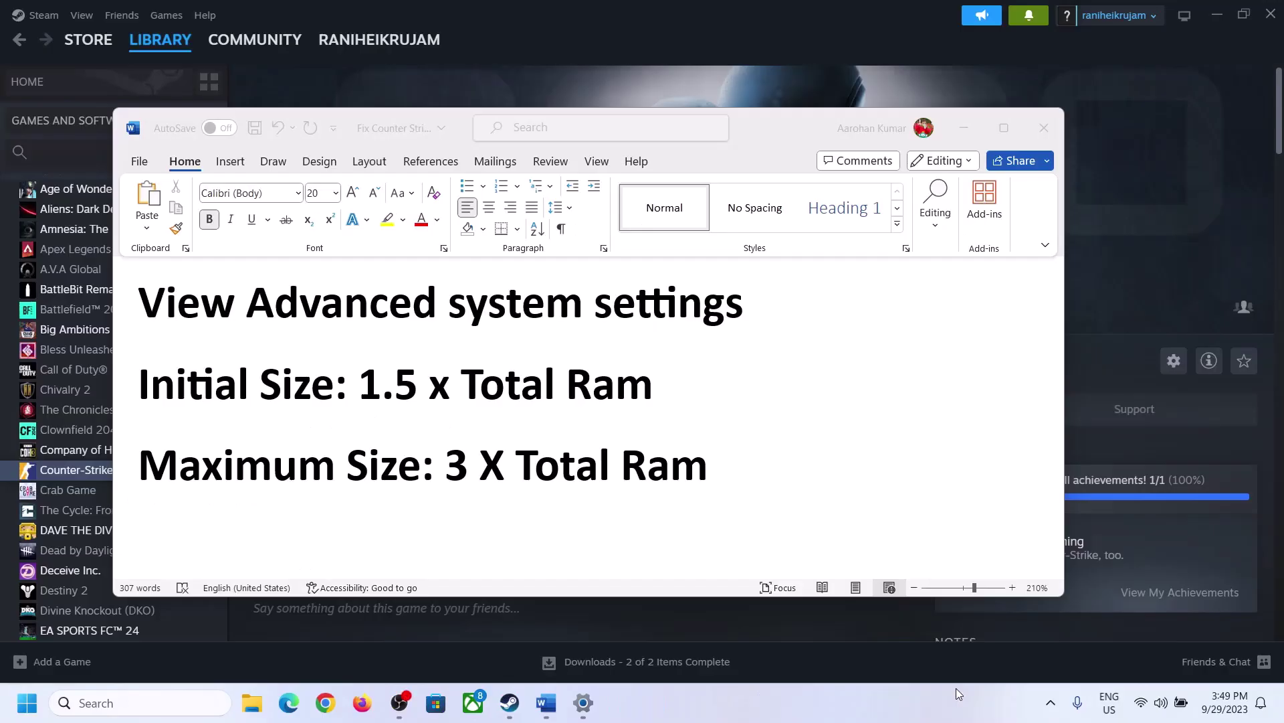
Step: Copy "View Advanced system settings" from the document, search Windows for it, and open System Properties over the Word window
{"action": "left_click", "coordinate": [193, 311]}
{"action": "left_click_drag", "start_coordinate": [149, 309], "coordinate": [723, 310]}
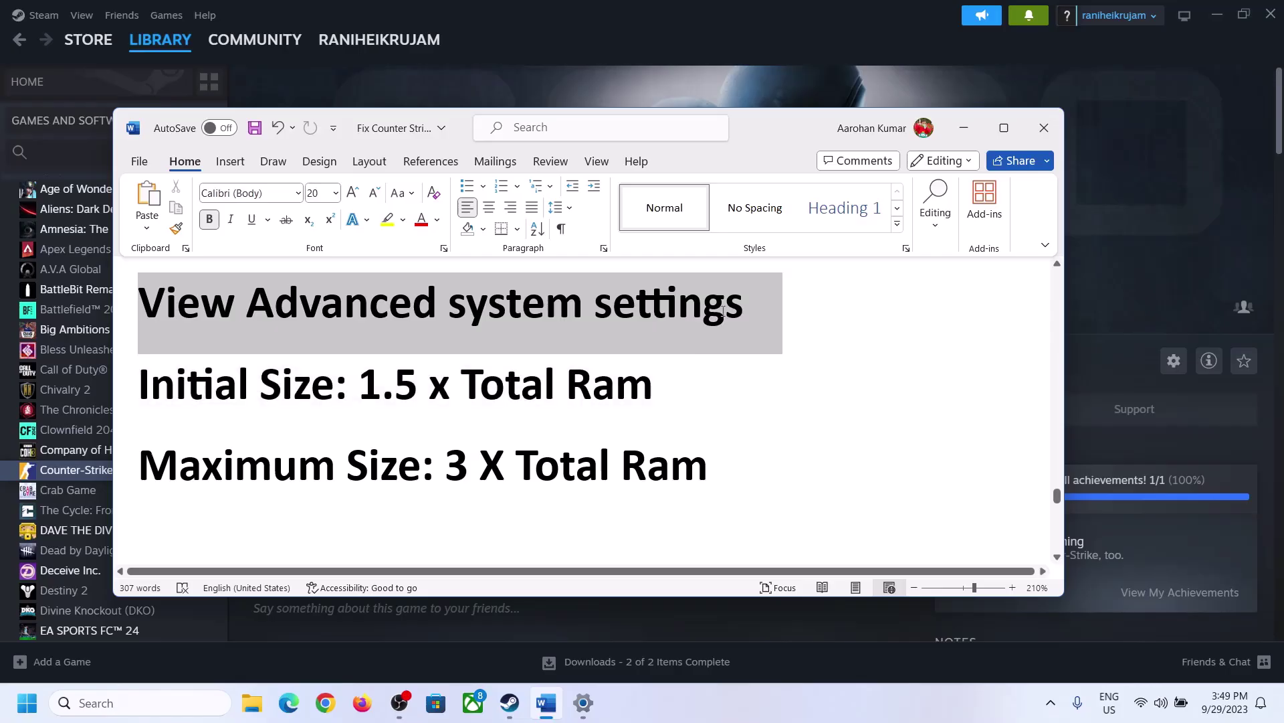
{"action": "key", "text": "ctrl+c"}
{"action": "left_click", "coordinate": [152, 702]}
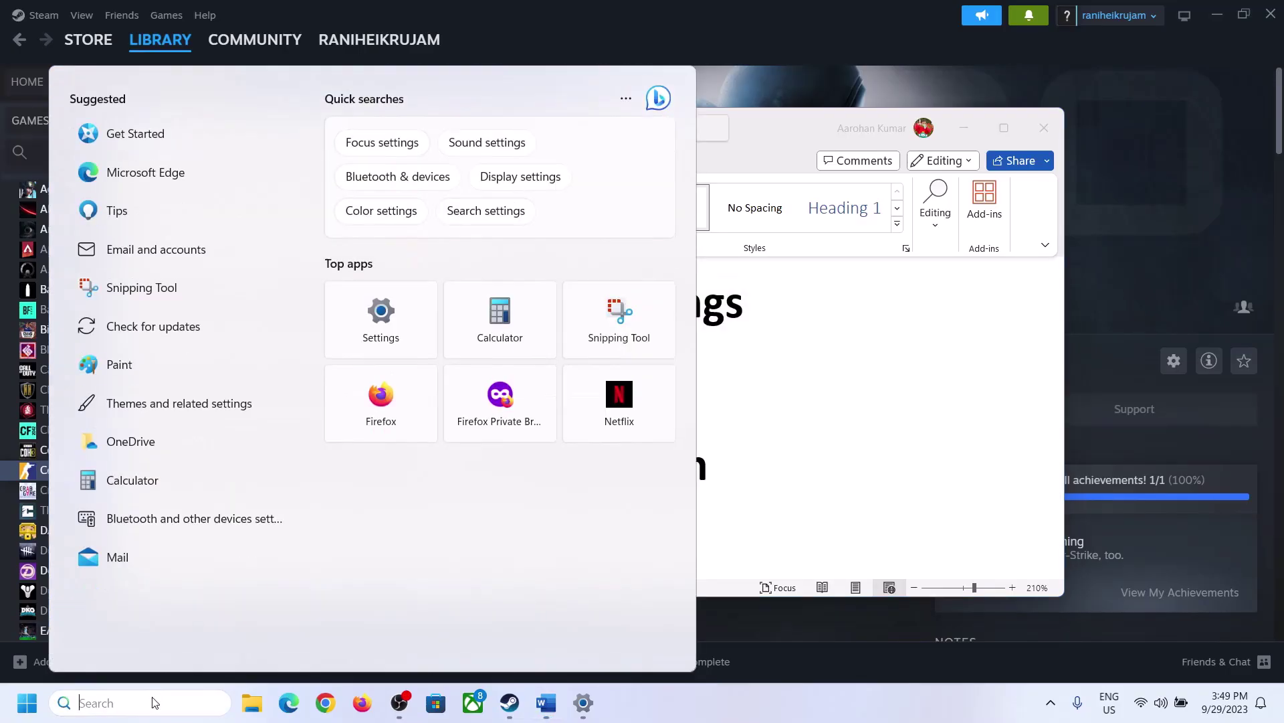
{"action": "key", "text": "ctrl+v"}
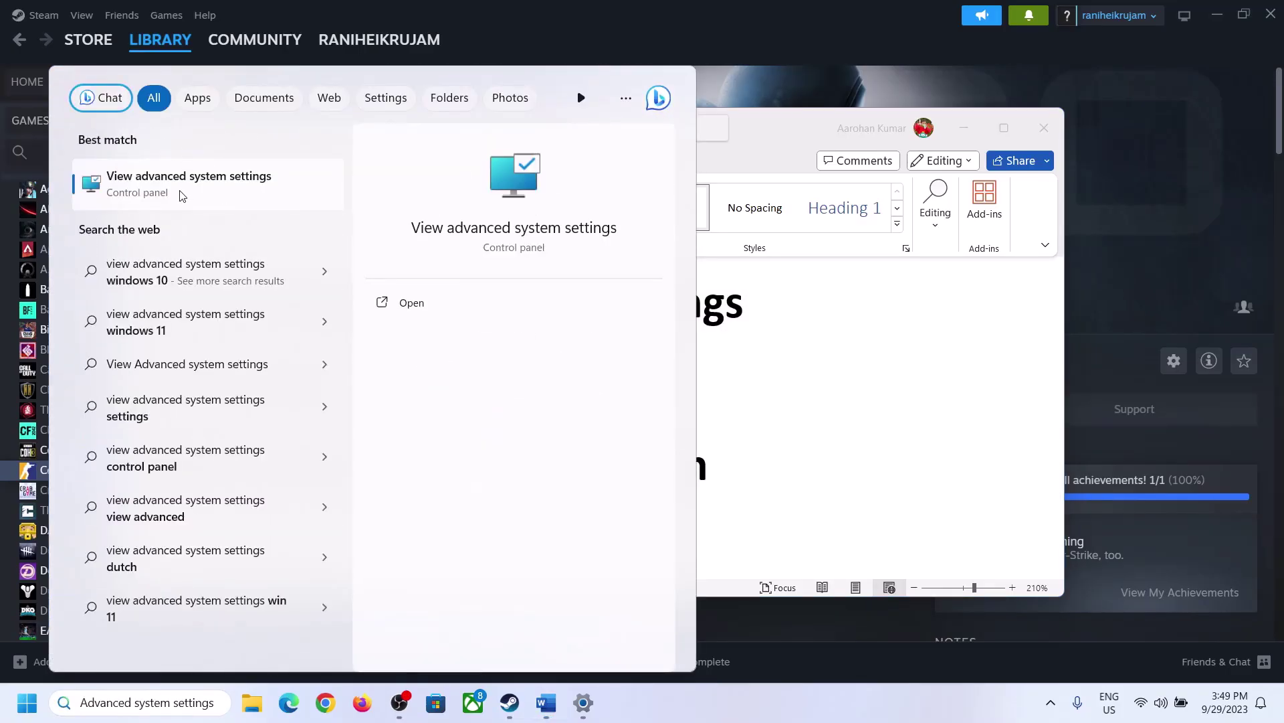
{"action": "left_click", "coordinate": [186, 193]}
{"action": "left_click_drag", "start_coordinate": [266, 129], "coordinate": [572, 228]}
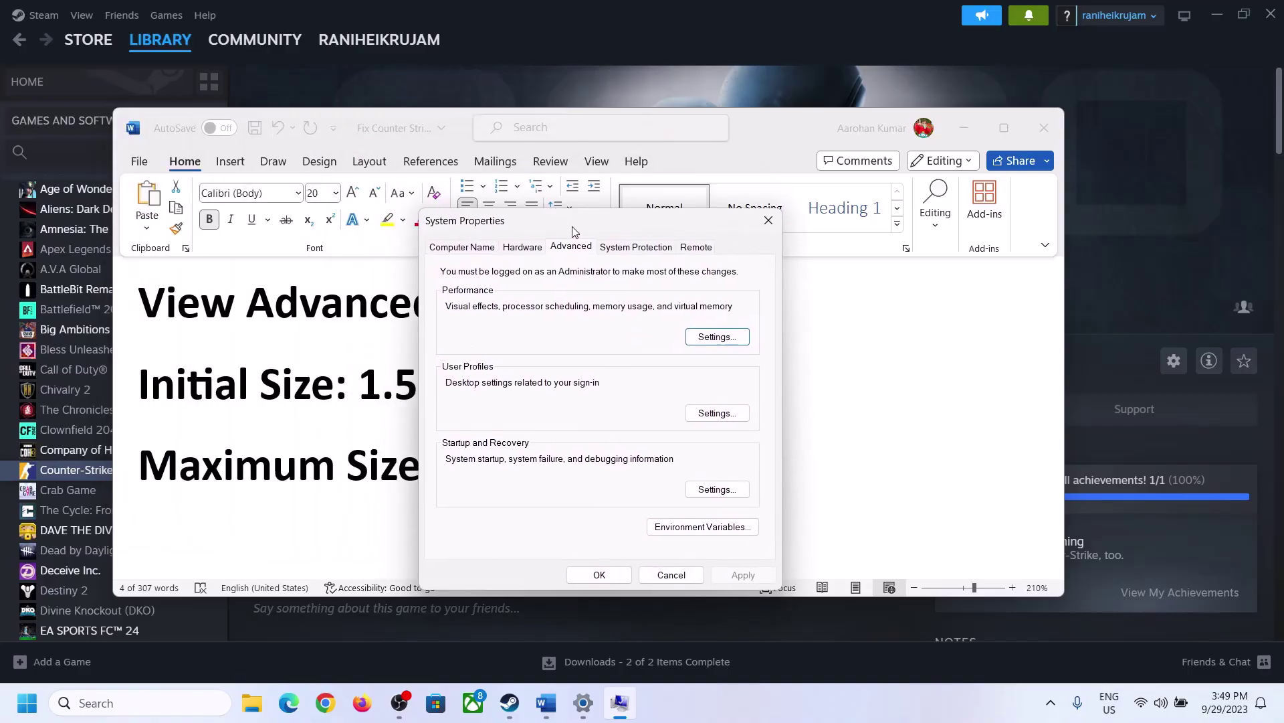
Step: In the Virtual Memory settings, disable automatic paging file management for all drives and choose a custom size for drive C:
{"action": "left_click", "coordinate": [721, 341]}
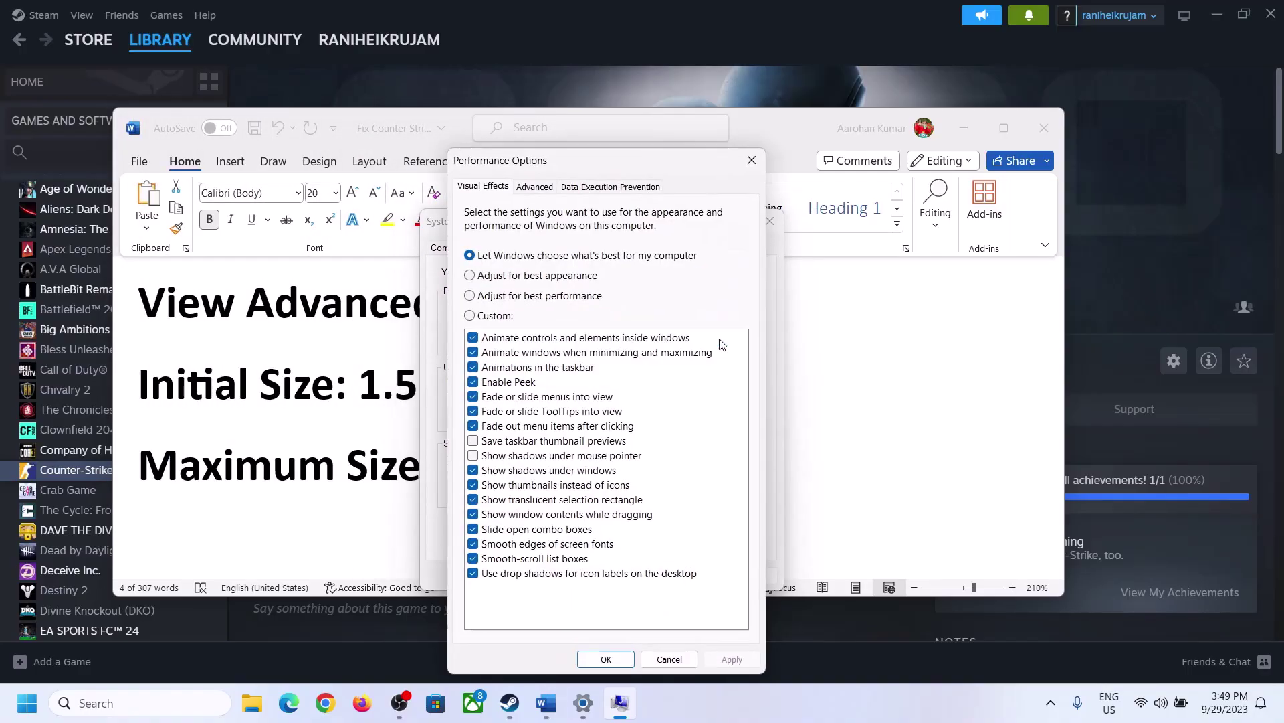
{"action": "left_click", "coordinate": [535, 187]}
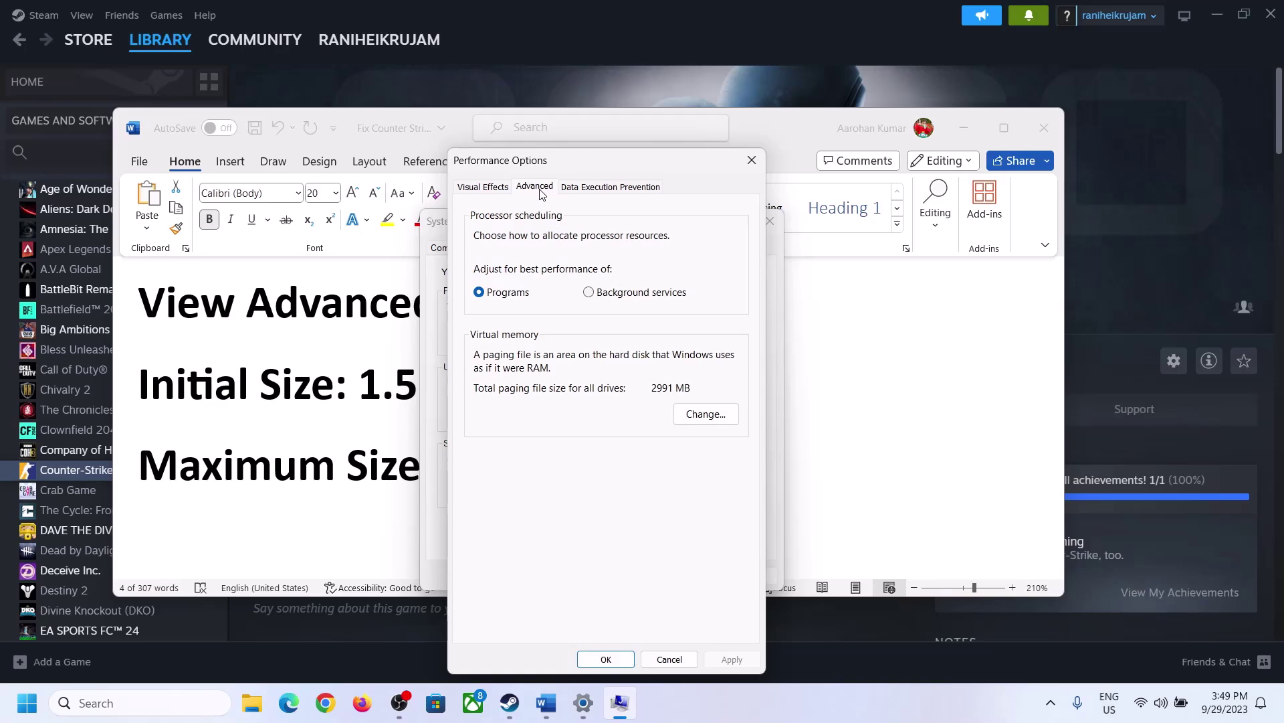
{"action": "left_click", "coordinate": [710, 414]}
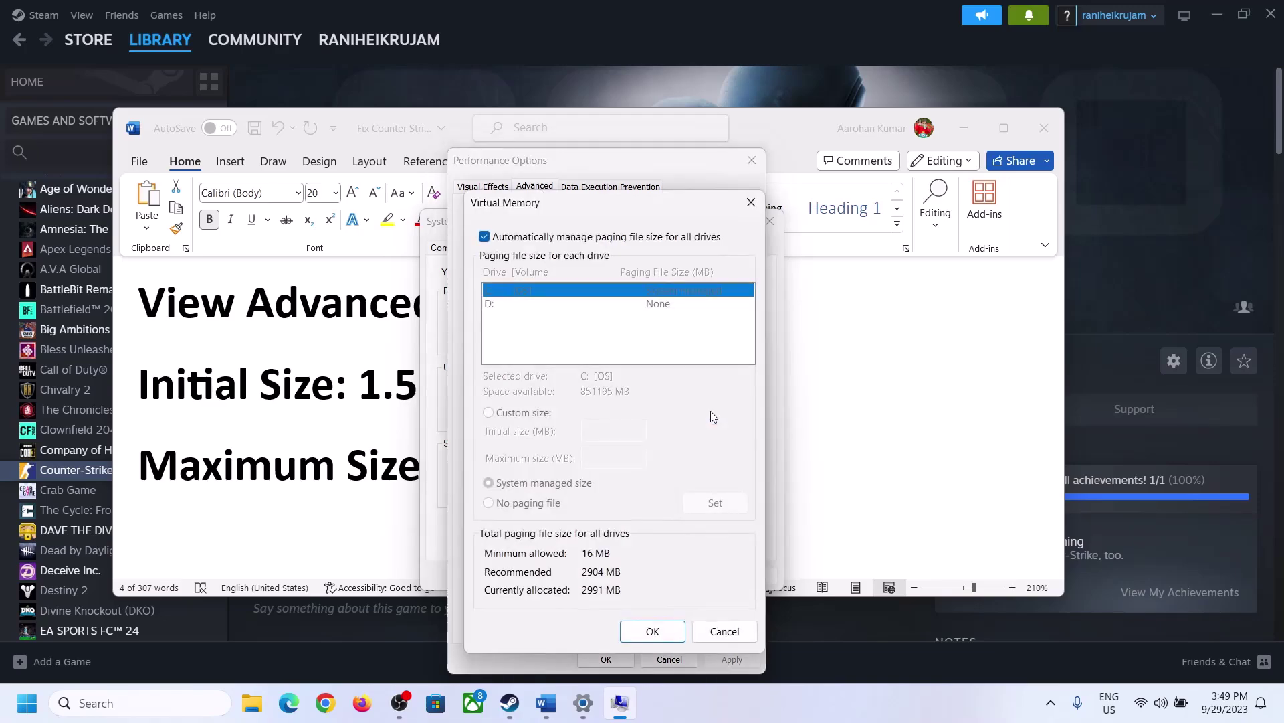
{"action": "left_click", "coordinate": [484, 237]}
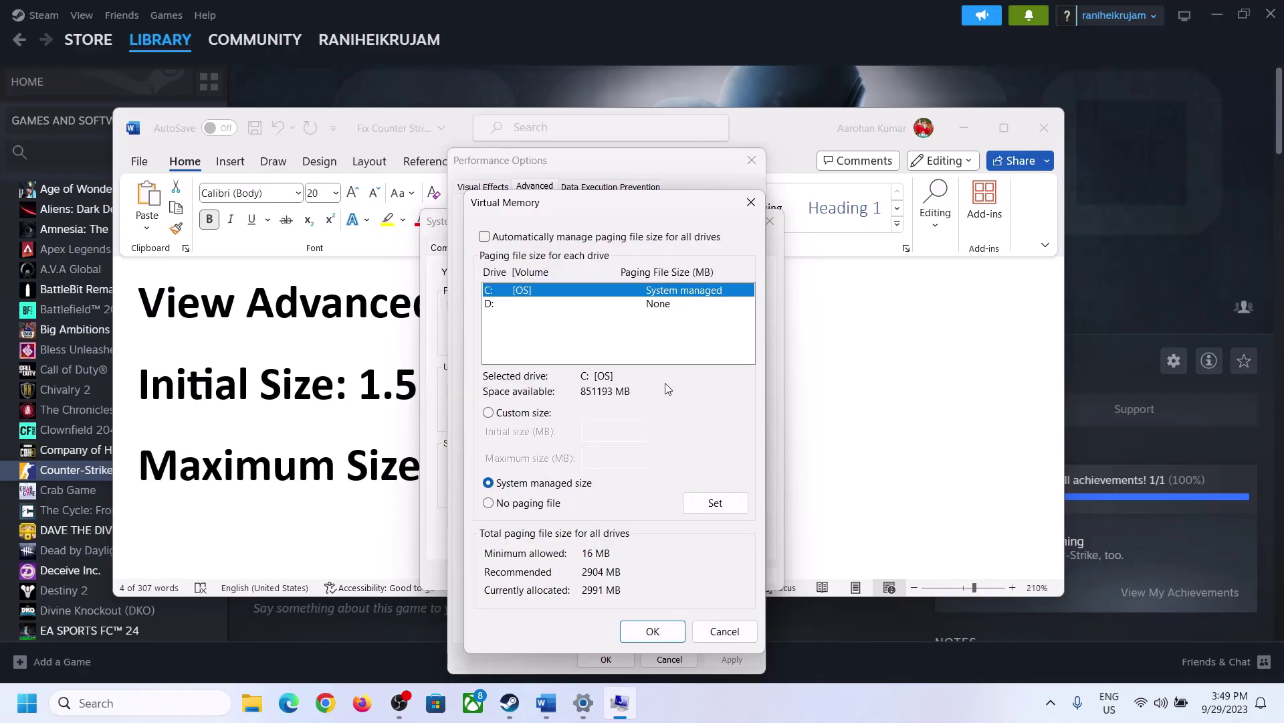
{"action": "left_click", "coordinate": [489, 413]}
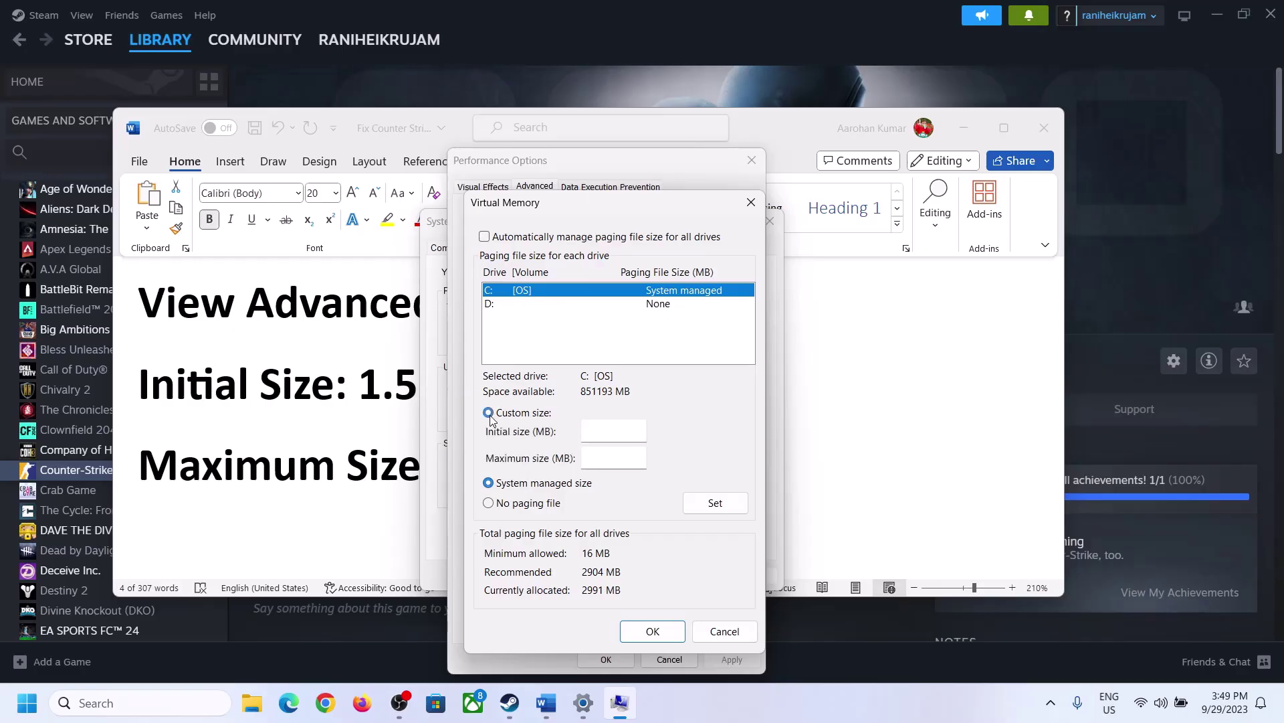
{"action": "left_click", "coordinate": [607, 432]}
Step: Highlight "1.5 x Total Ram" in the Word document and check the installed RAM on the Settings page about the system
{"action": "left_click", "coordinate": [347, 399]}
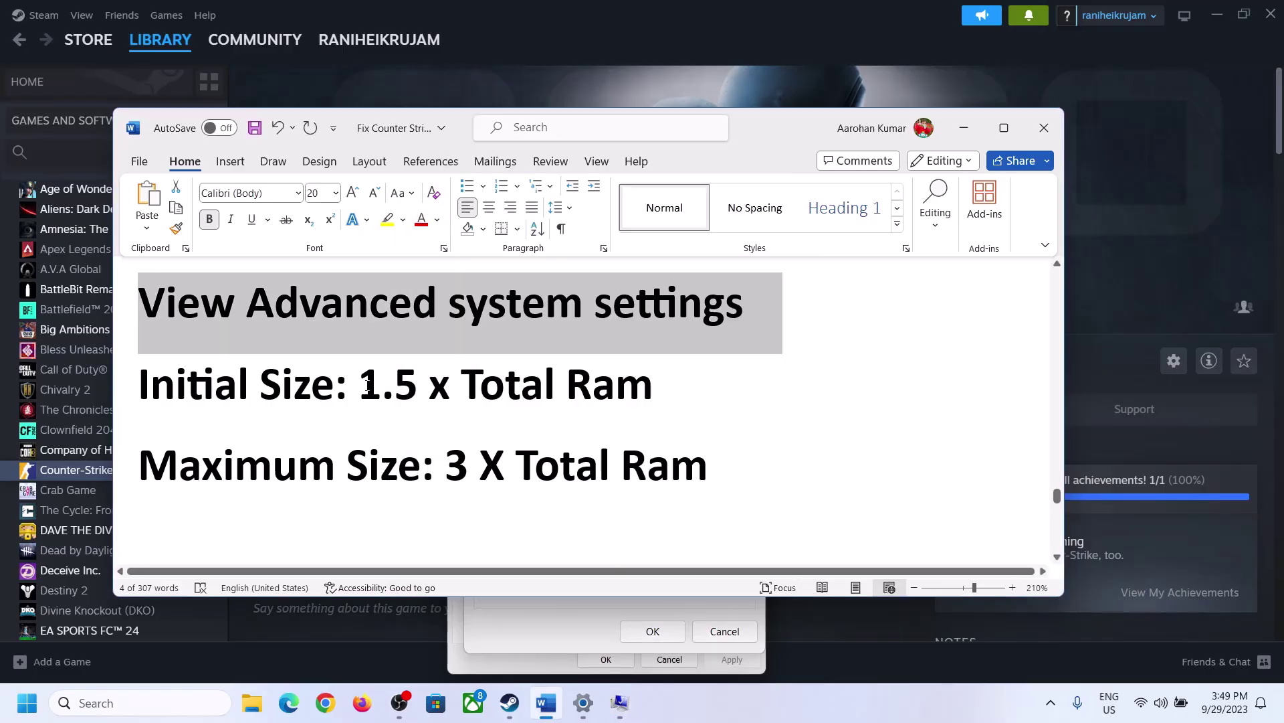
{"action": "left_click_drag", "start_coordinate": [368, 386], "coordinate": [596, 400]}
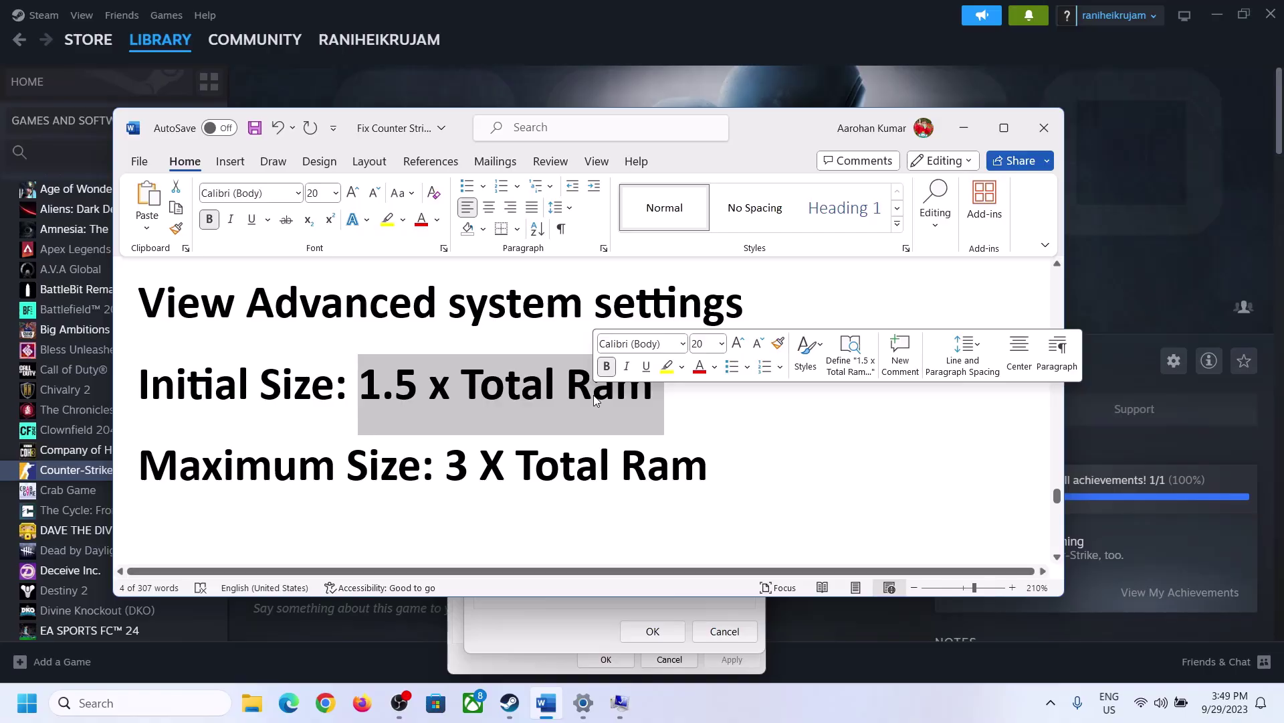
{"action": "left_click", "coordinate": [583, 702]}
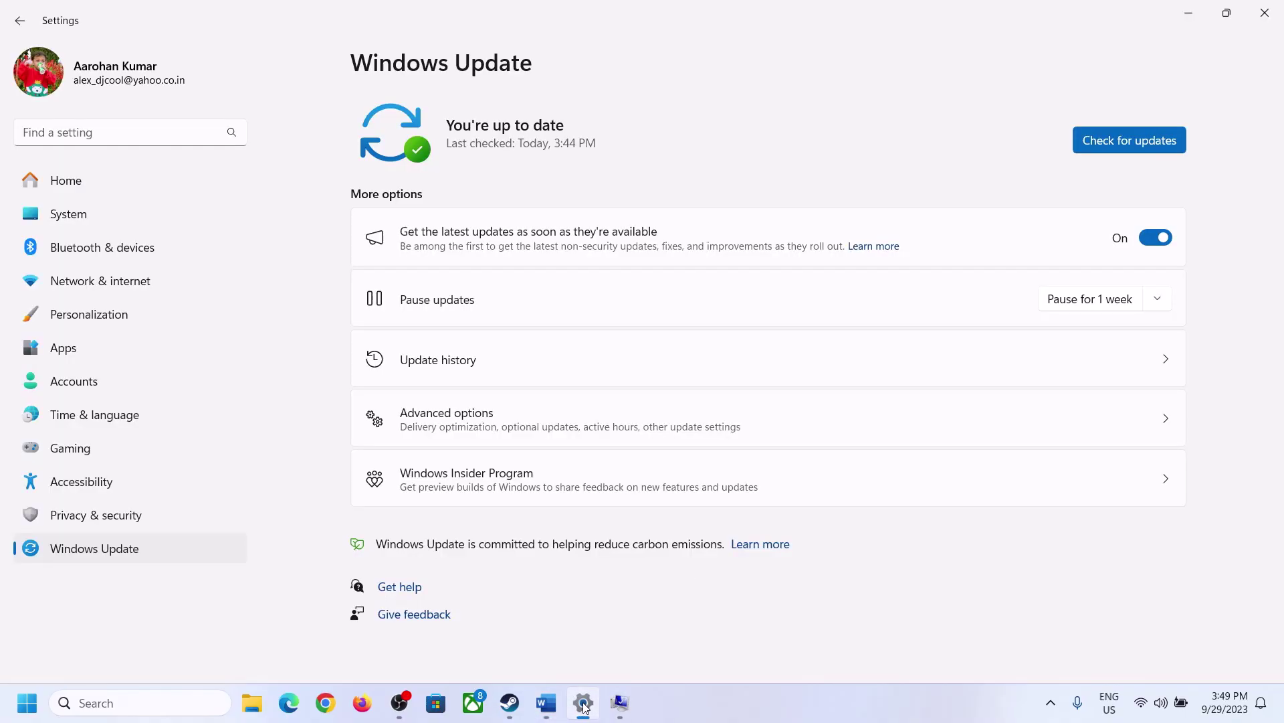
{"action": "left_click", "coordinate": [65, 214]}
{"action": "scroll", "coordinate": [473, 486], "scroll_direction": "down", "scroll_amount": 5}
{"action": "scroll", "coordinate": [473, 486], "scroll_direction": "down", "scroll_amount": 1}
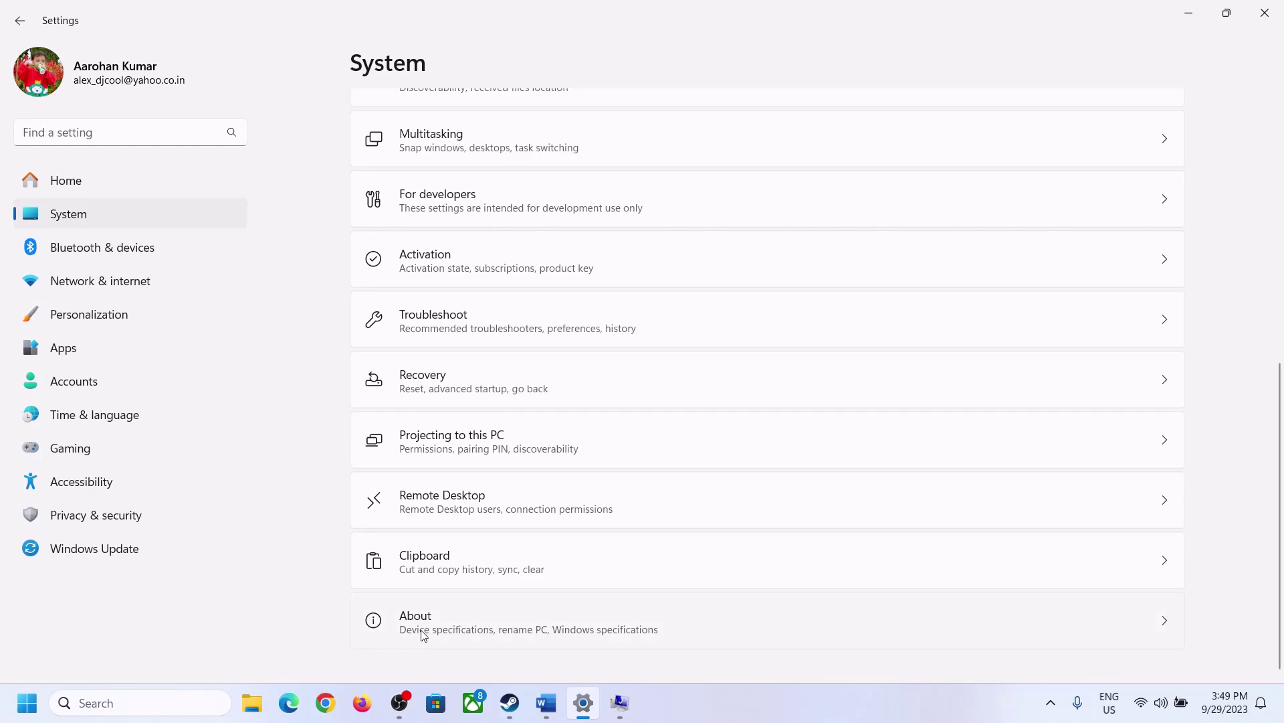
{"action": "left_click", "coordinate": [424, 636]}
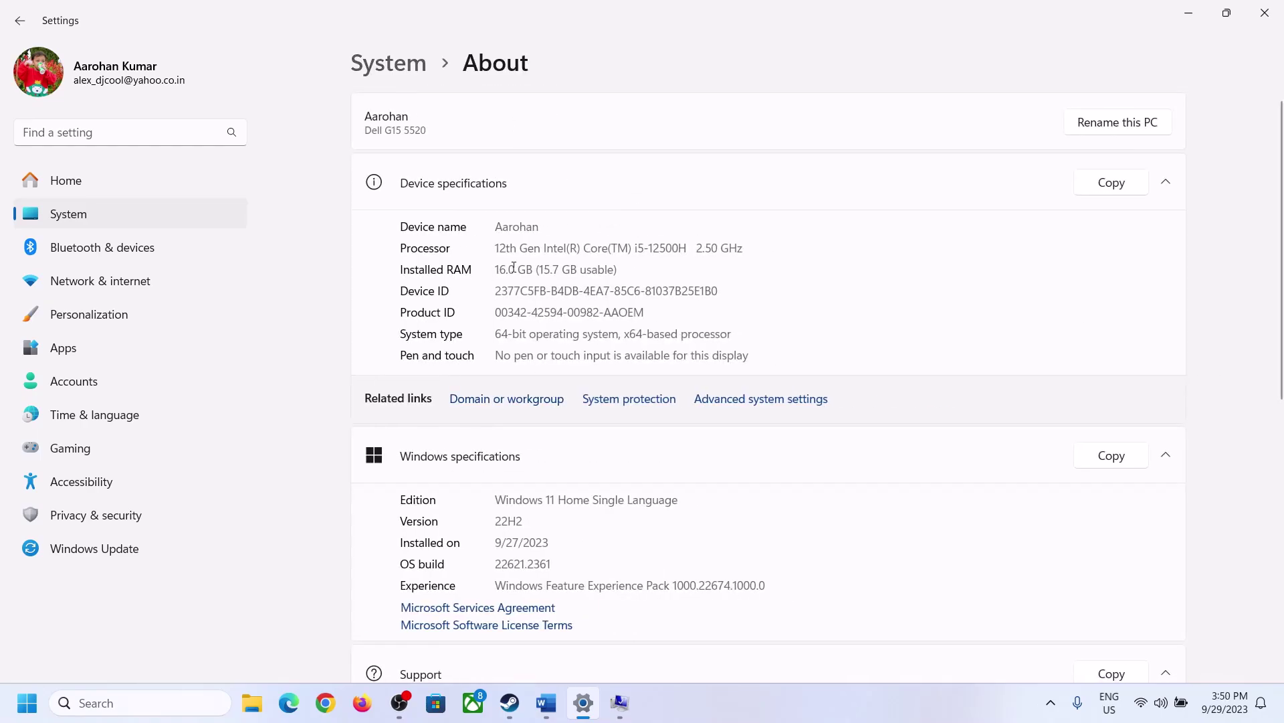
{"action": "left_click_drag", "start_coordinate": [508, 269], "coordinate": [489, 269]}
{"action": "left_click", "coordinate": [506, 269]}
{"action": "left_click_drag", "start_coordinate": [507, 268], "coordinate": [501, 263]}
Step: Return to the Virtual Memory dialog, run calc to open Calculator, and place it beside the document's paging size formulas
{"action": "left_click", "coordinate": [619, 703]}
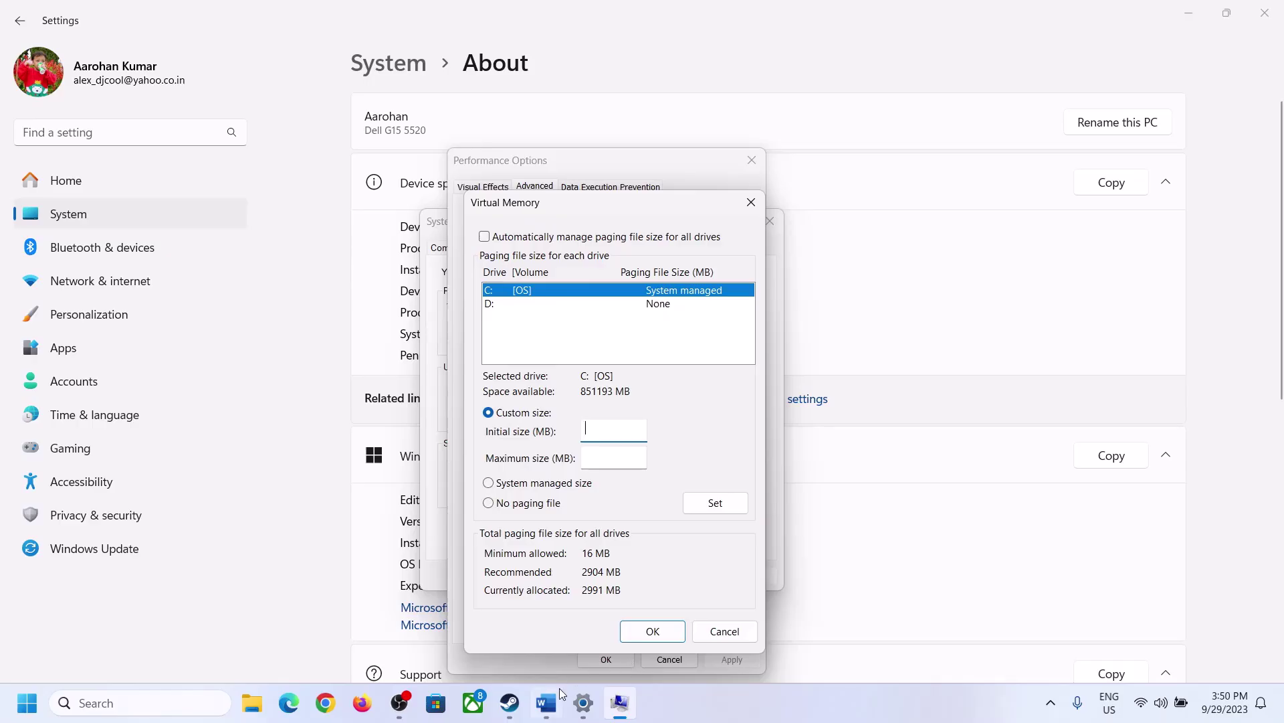
{"action": "mouse_move", "coordinate": [573, 709]}
{"action": "key", "text": "super+r"}
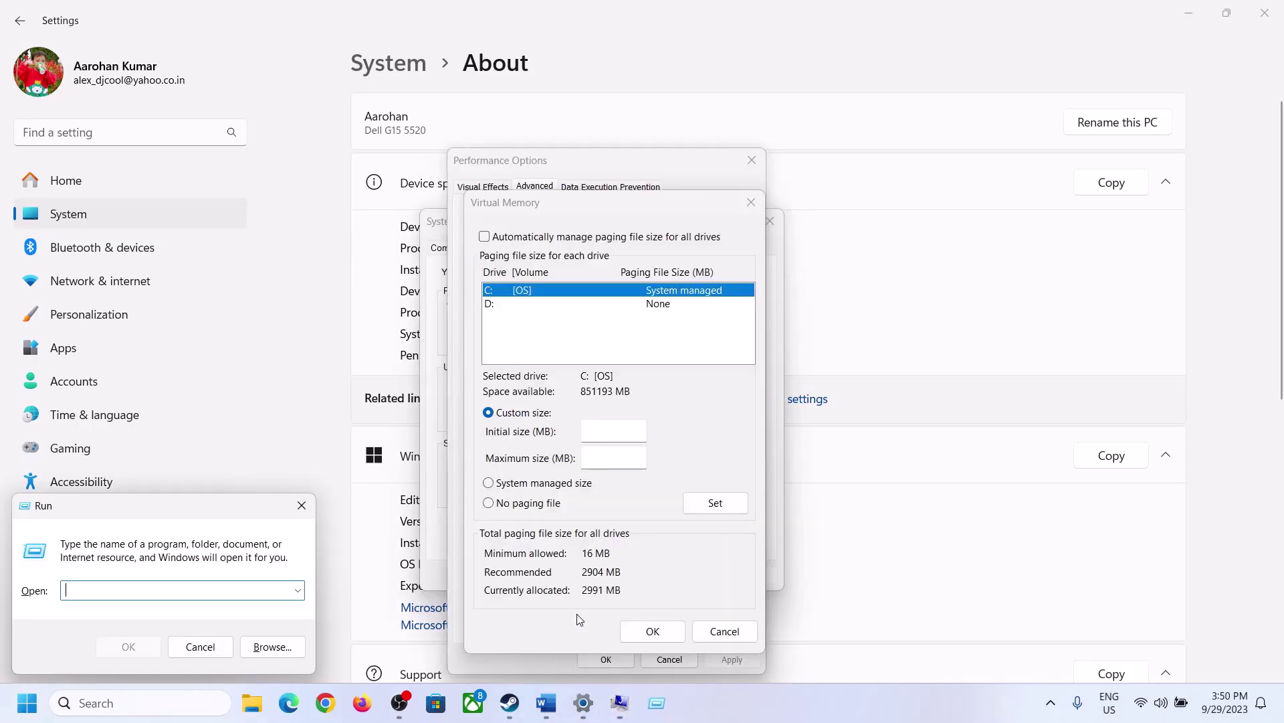
{"action": "type", "text": "ca"}
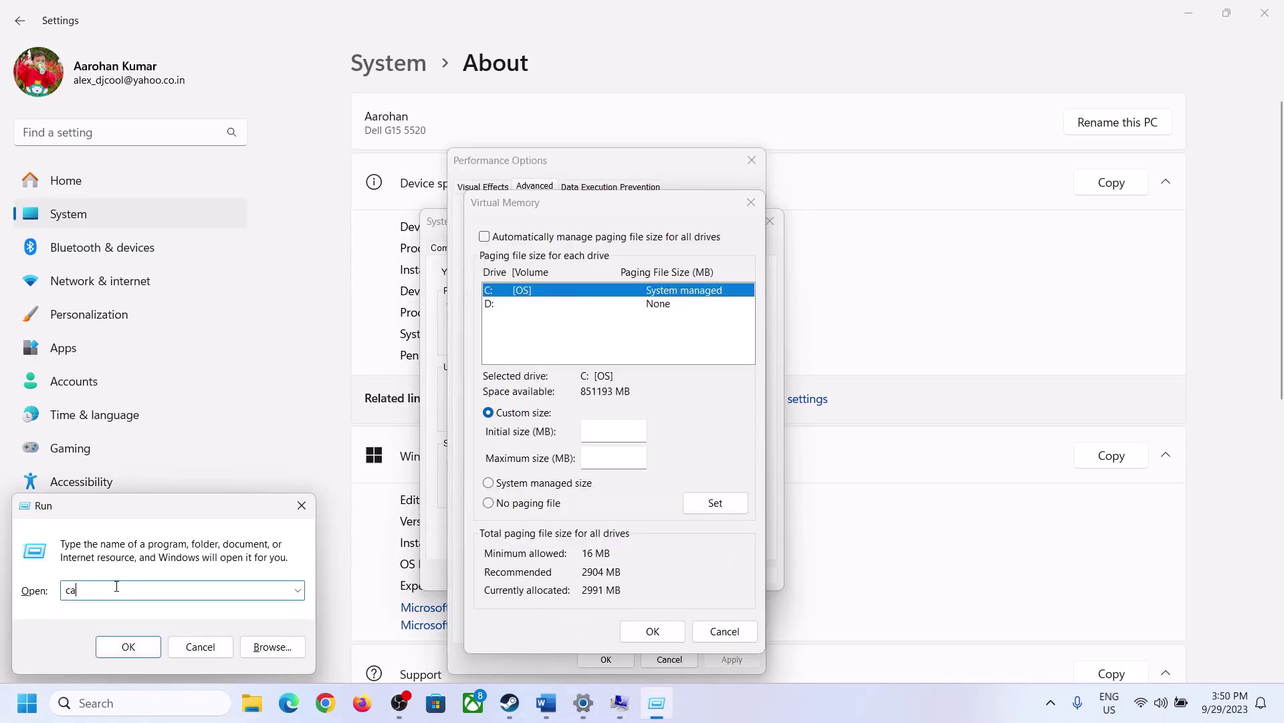
{"action": "type", "text": "lc"}
{"action": "key", "text": "Return"}
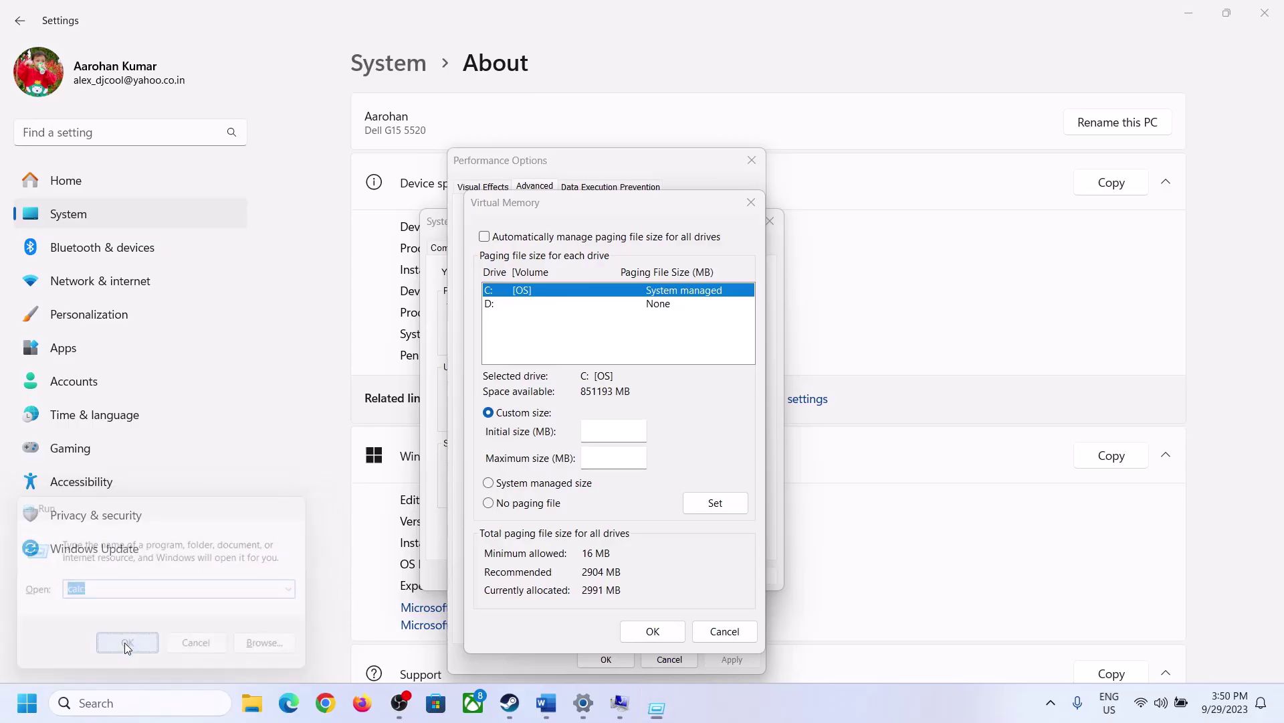
{"action": "left_click_drag", "start_coordinate": [160, 24], "coordinate": [938, 219]}
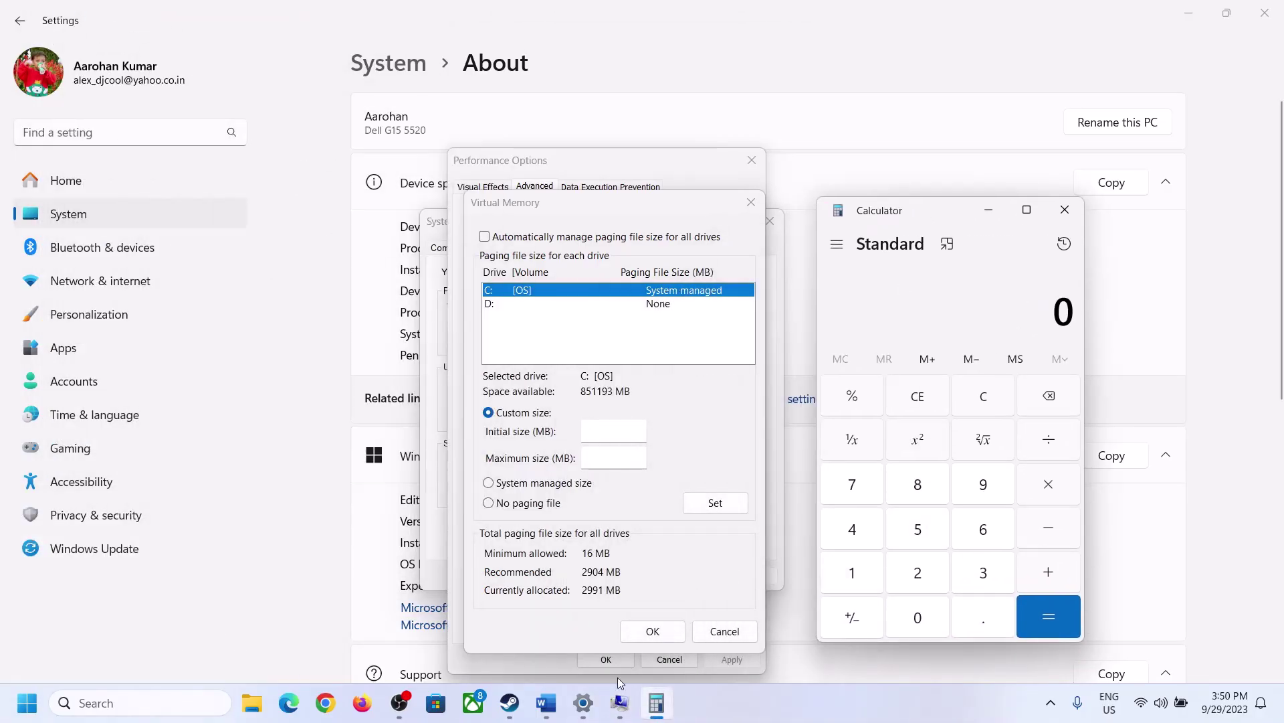
{"action": "left_click", "coordinate": [545, 714]}
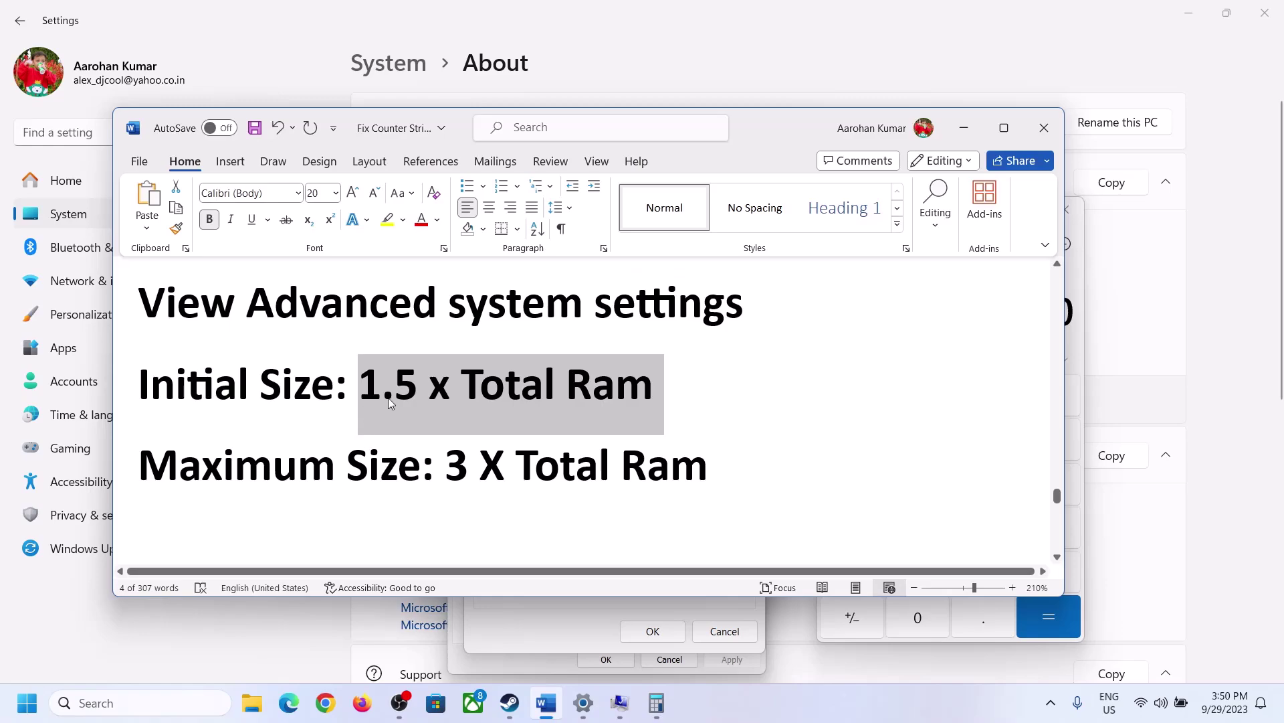
{"action": "left_click", "coordinate": [657, 702]}
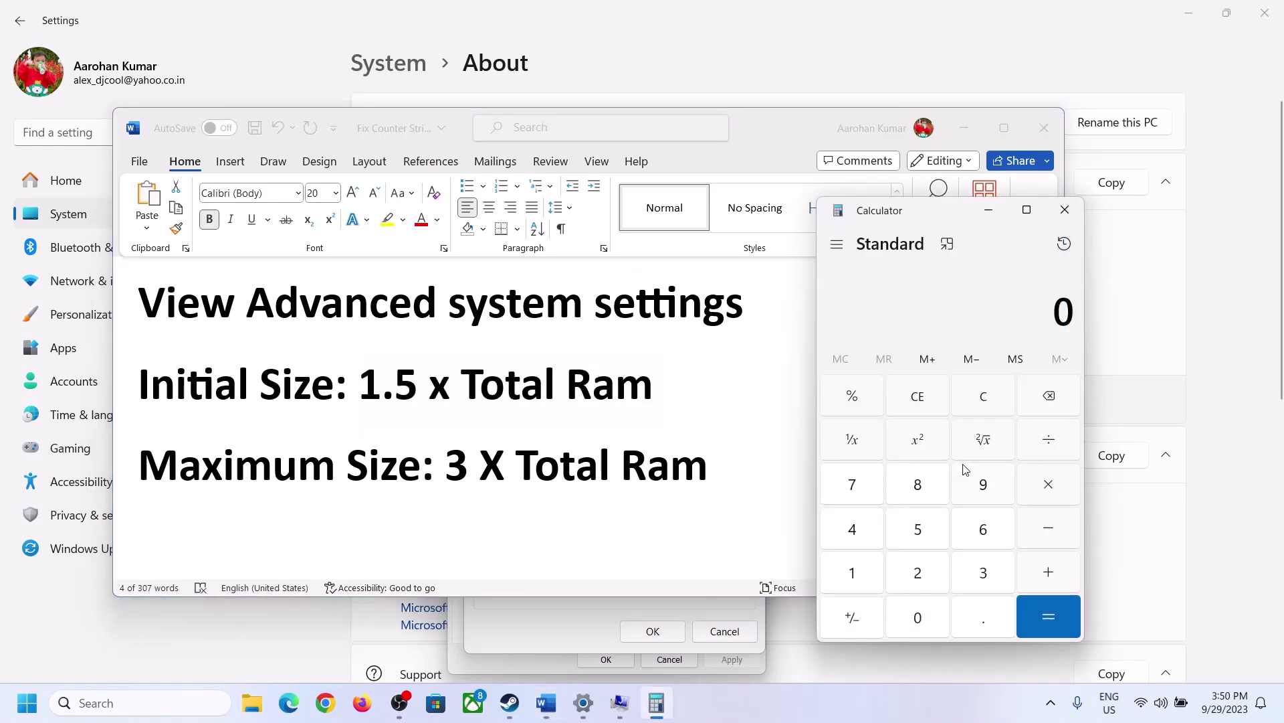
{"action": "left_click", "coordinate": [853, 576]}
{"action": "left_click", "coordinate": [978, 538]}
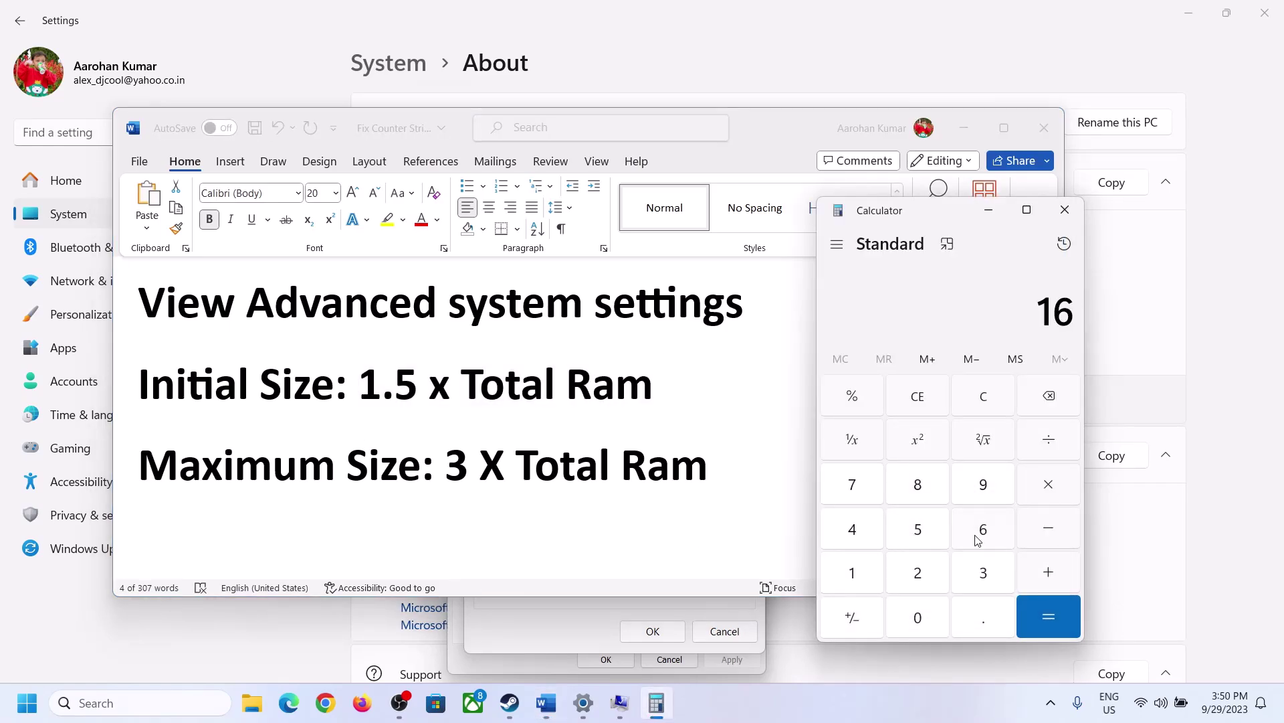
{"action": "left_click", "coordinate": [987, 409]}
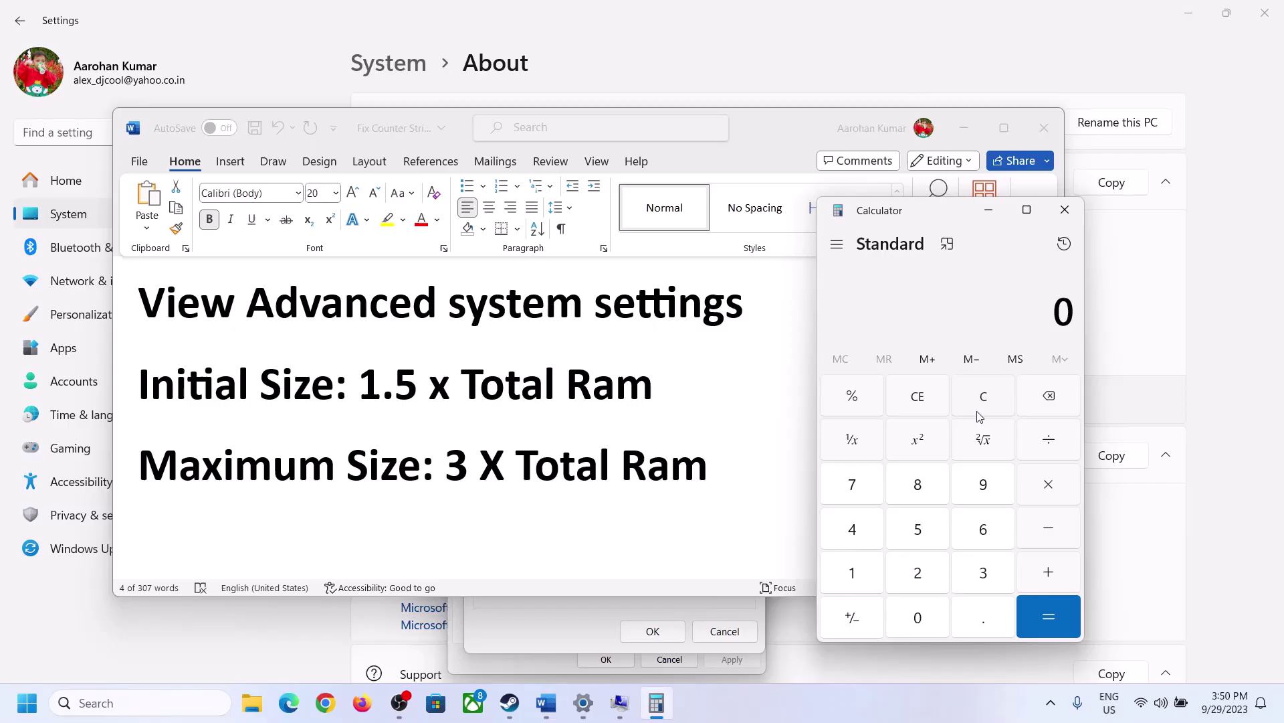
Step: Calculate 16 x 1024 in Calculator to convert the installed RAM to megabytes
{"action": "left_click", "coordinate": [863, 575]}
{"action": "left_click", "coordinate": [983, 532]}
{"action": "left_click", "coordinate": [1048, 494]}
{"action": "left_click", "coordinate": [853, 574]}
{"action": "left_click", "coordinate": [924, 625]}
{"action": "left_click", "coordinate": [918, 579]}
{"action": "left_click", "coordinate": [878, 543]}
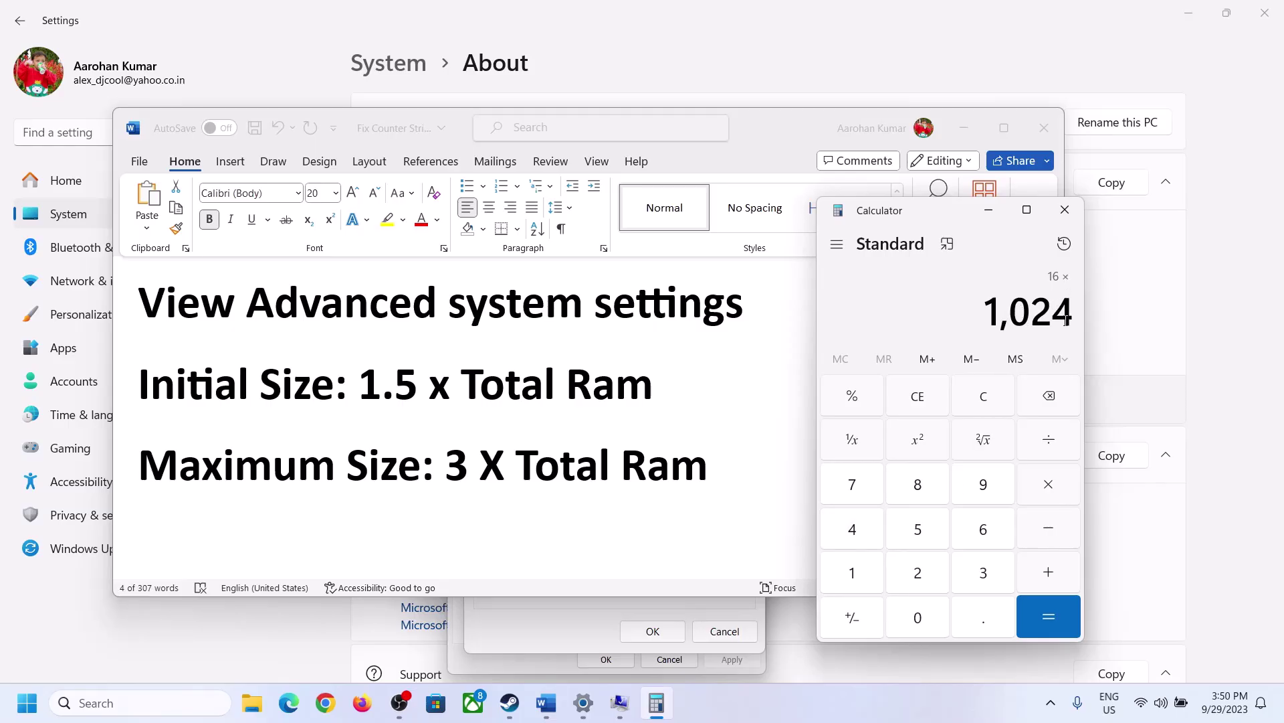
{"action": "left_click", "coordinate": [1048, 617]}
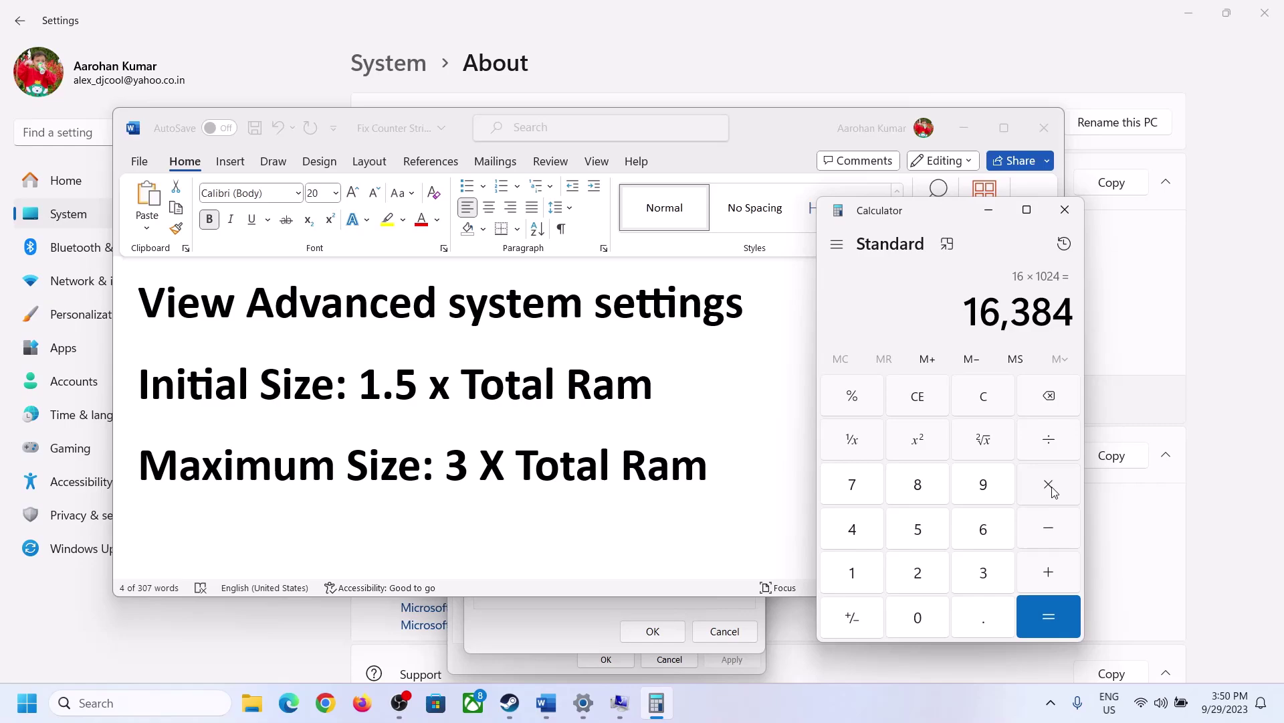
Step: Multiply the RAM size in megabytes by 1.5 to get the initial paging file size
{"action": "left_click", "coordinate": [869, 576]}
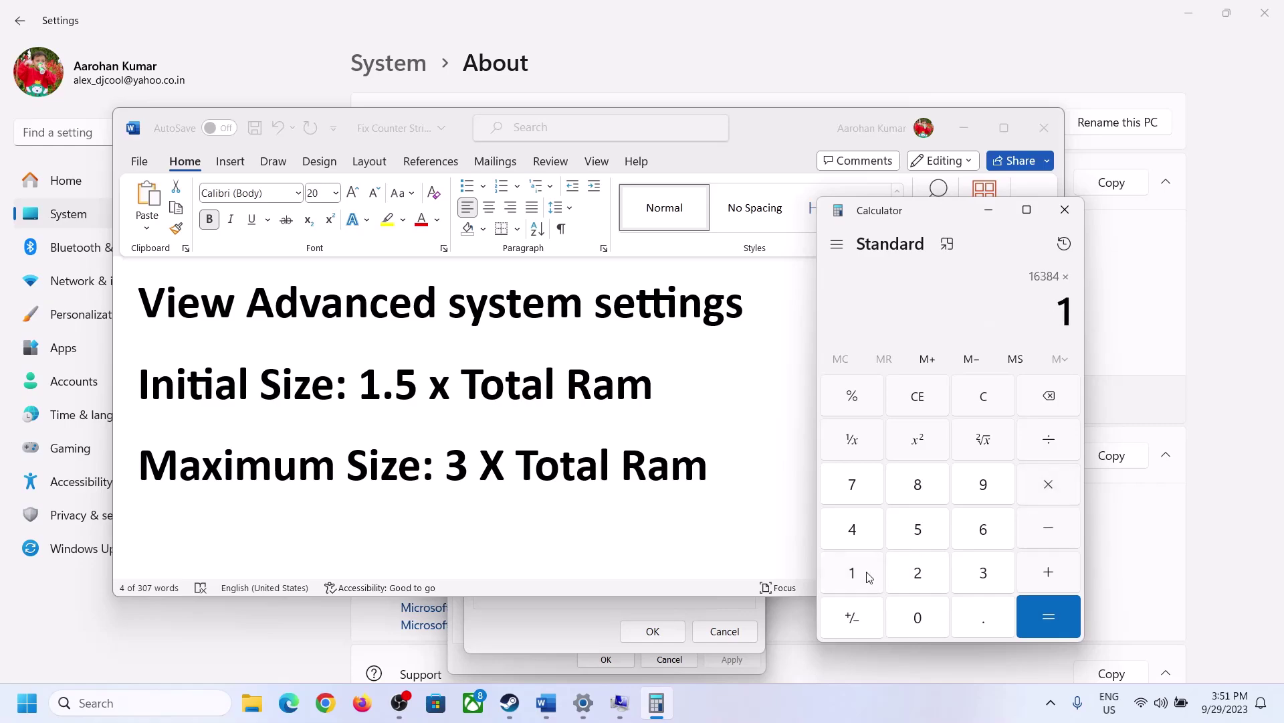
{"action": "left_click", "coordinate": [977, 626]}
{"action": "left_click", "coordinate": [933, 539]}
{"action": "left_click", "coordinate": [1049, 610]}
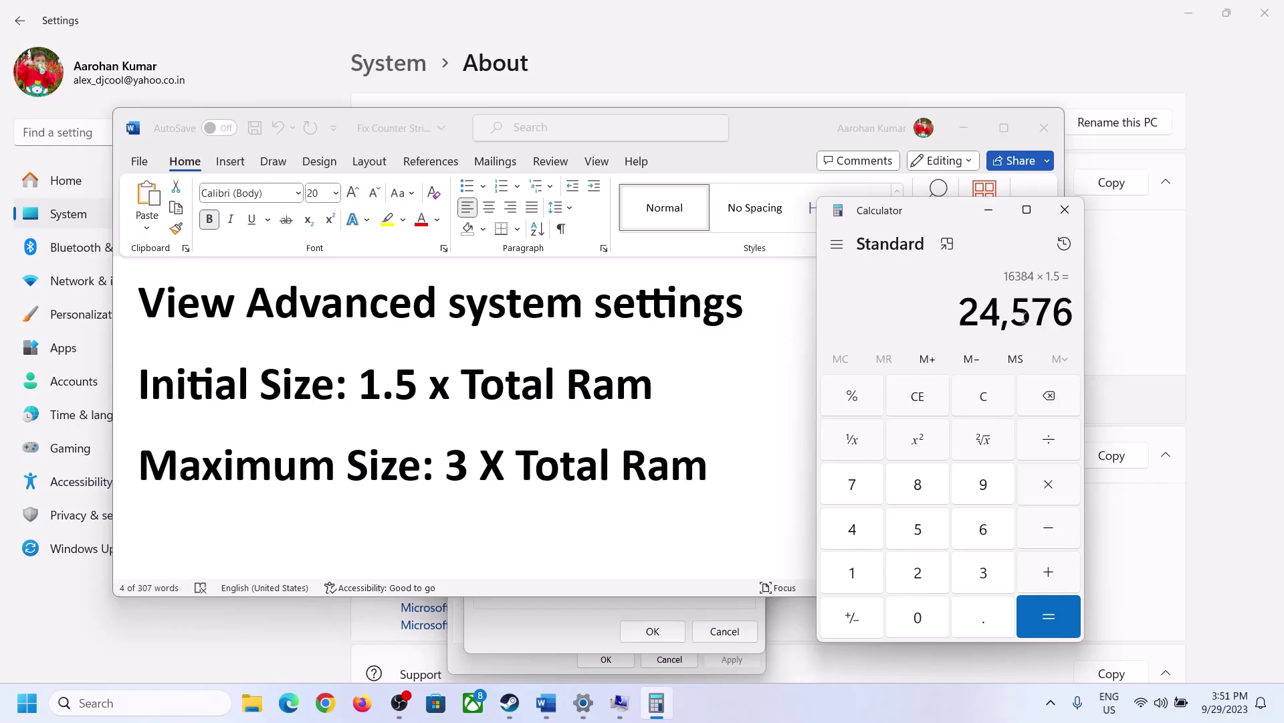
Step: Return to the Virtual Memory dialog and enter 24576 MB as the initial size for drive C:
{"action": "left_click", "coordinate": [566, 629]}
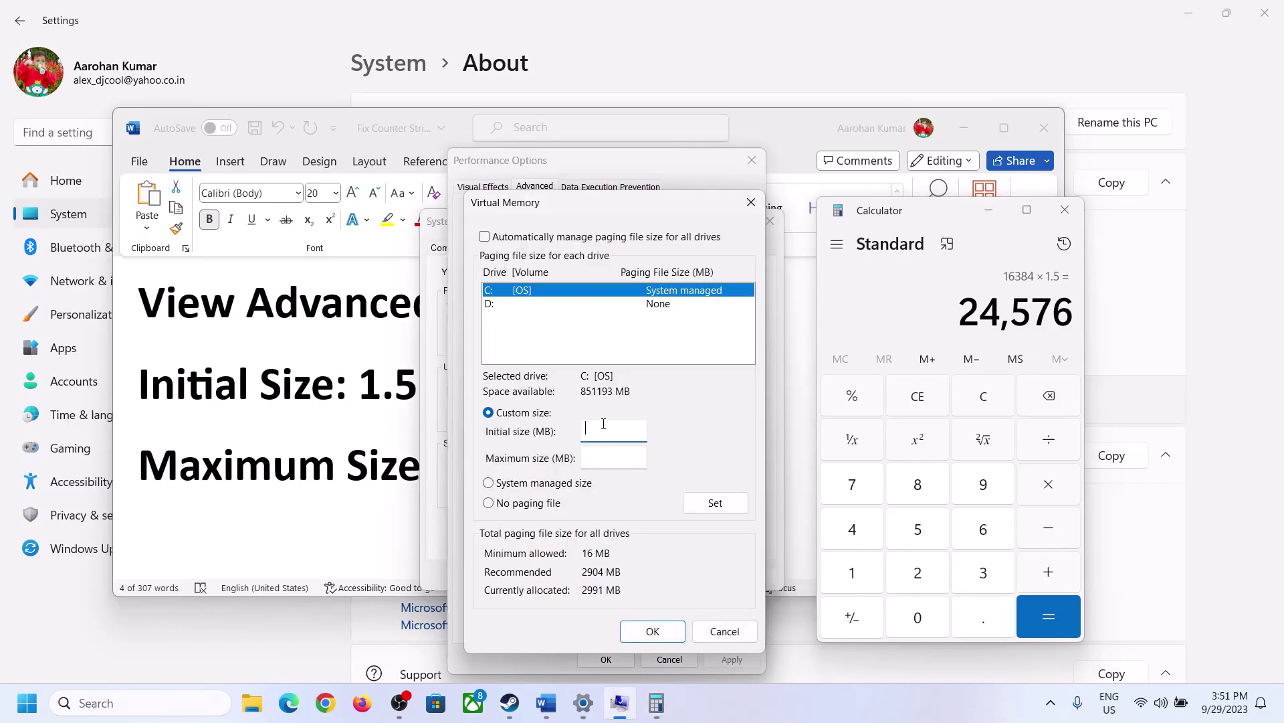
{"action": "left_click", "coordinate": [603, 424]}
{"action": "type", "text": "24576"}
Step: Check the maximum size formula in Word, clear Calculator, and recheck the installed RAM in Settings
{"action": "left_click", "coordinate": [369, 471]}
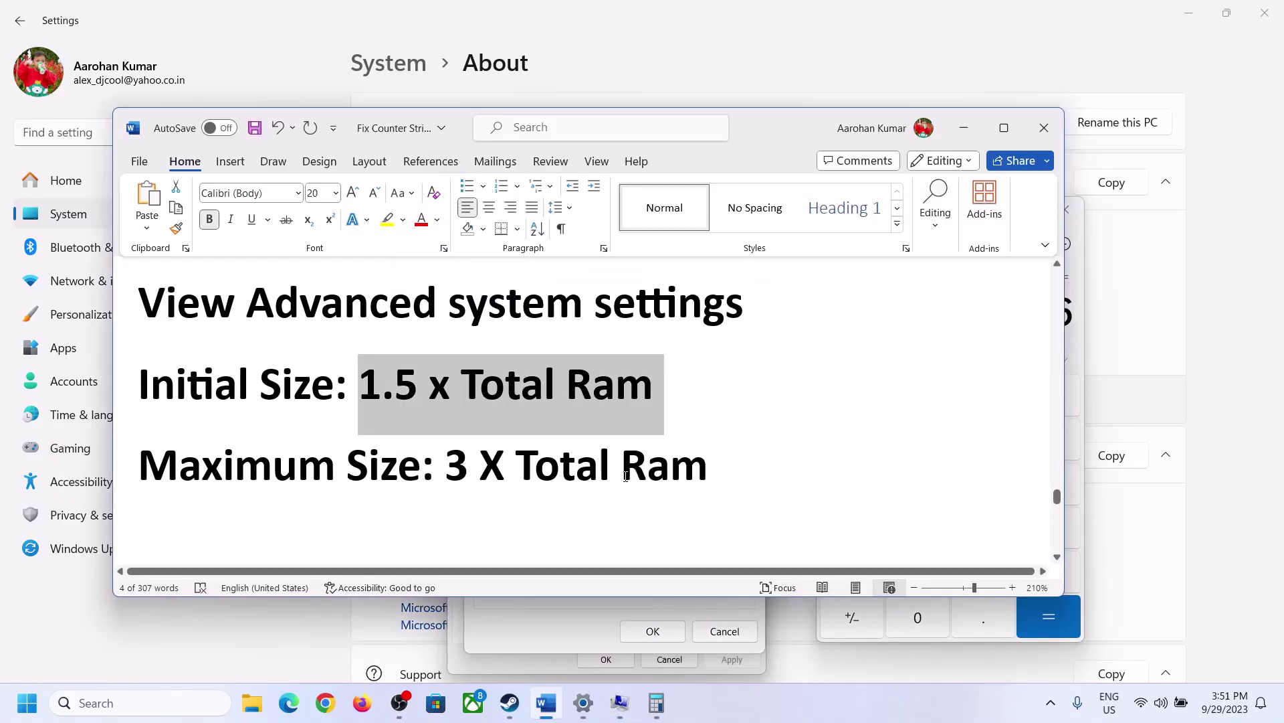
{"action": "left_click", "coordinate": [1079, 392]}
{"action": "left_click", "coordinate": [984, 396]}
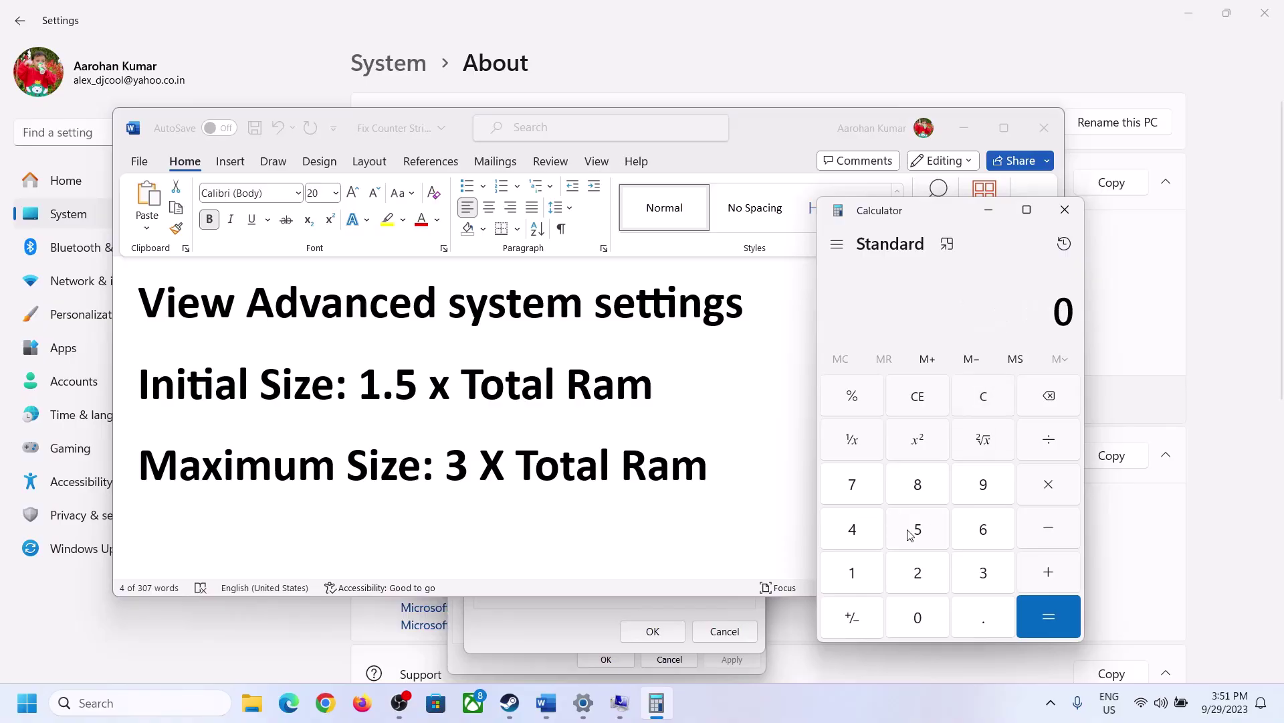
{"action": "left_click", "coordinate": [583, 702]}
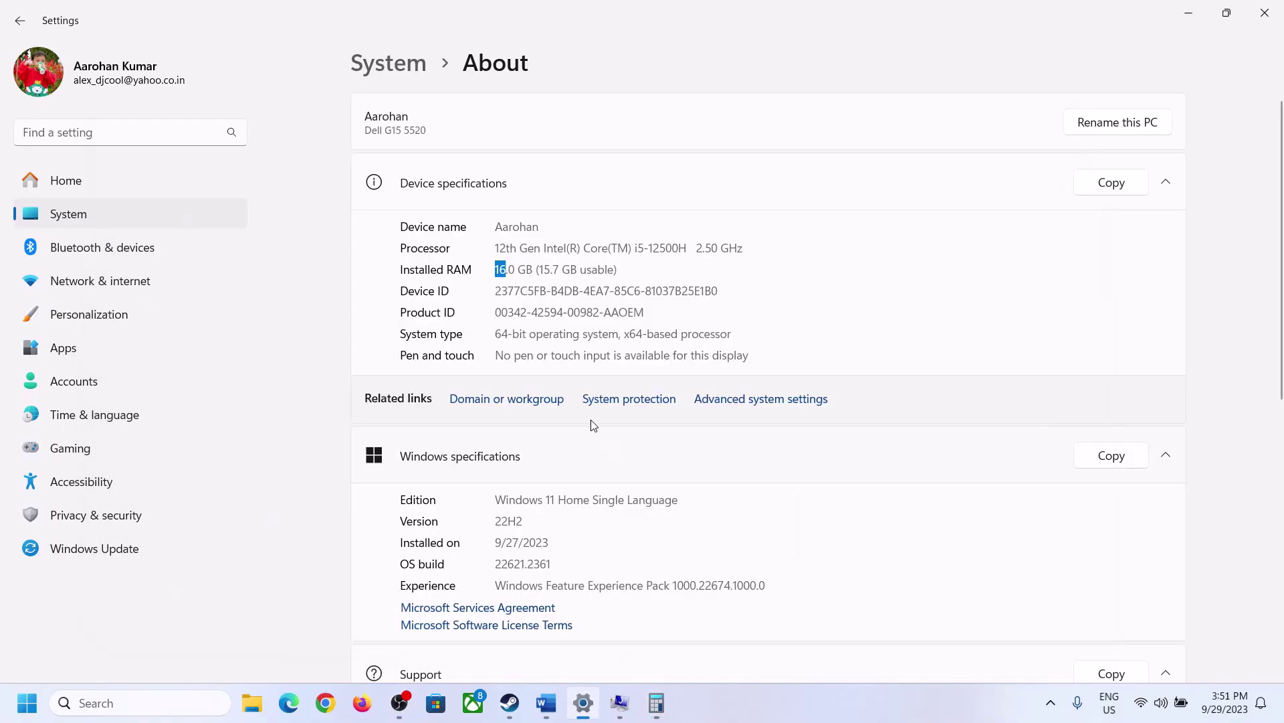
{"action": "left_click", "coordinate": [657, 702]}
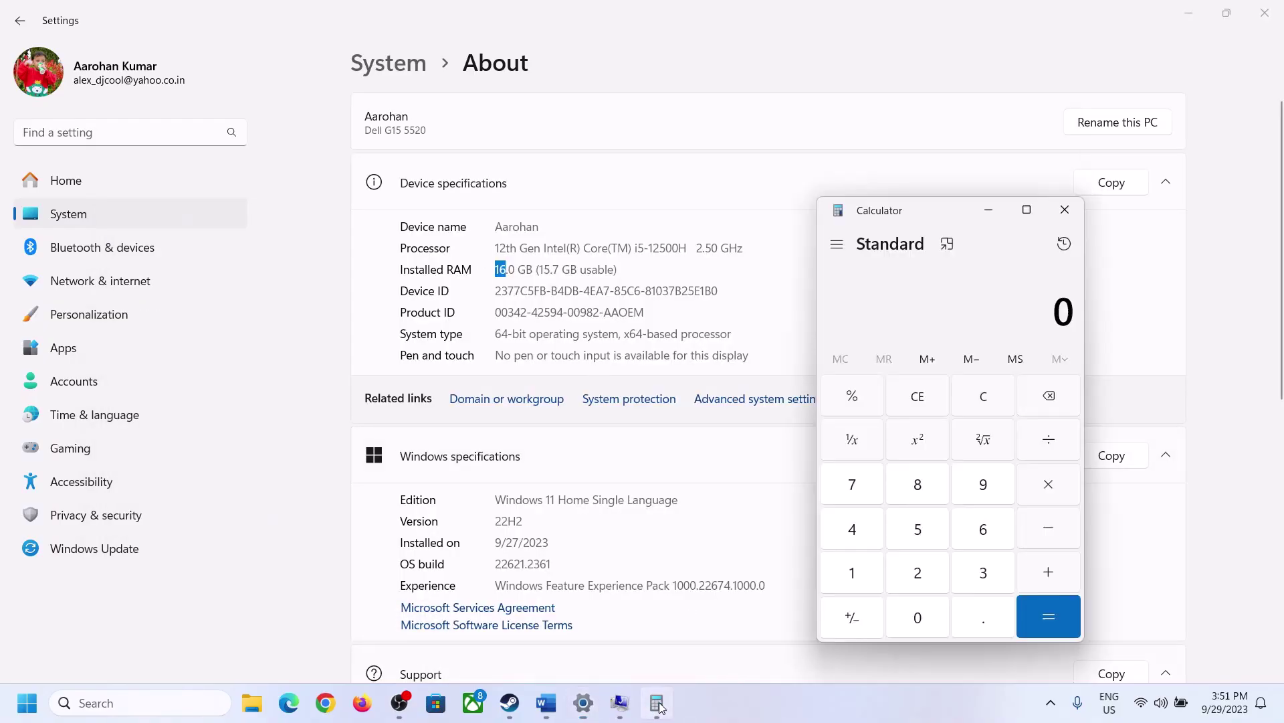
Step: Calculate 16 x 1024 again in Calculator as the base for the maximum paging file size
{"action": "left_click", "coordinate": [865, 570]}
{"action": "left_click", "coordinate": [979, 530]}
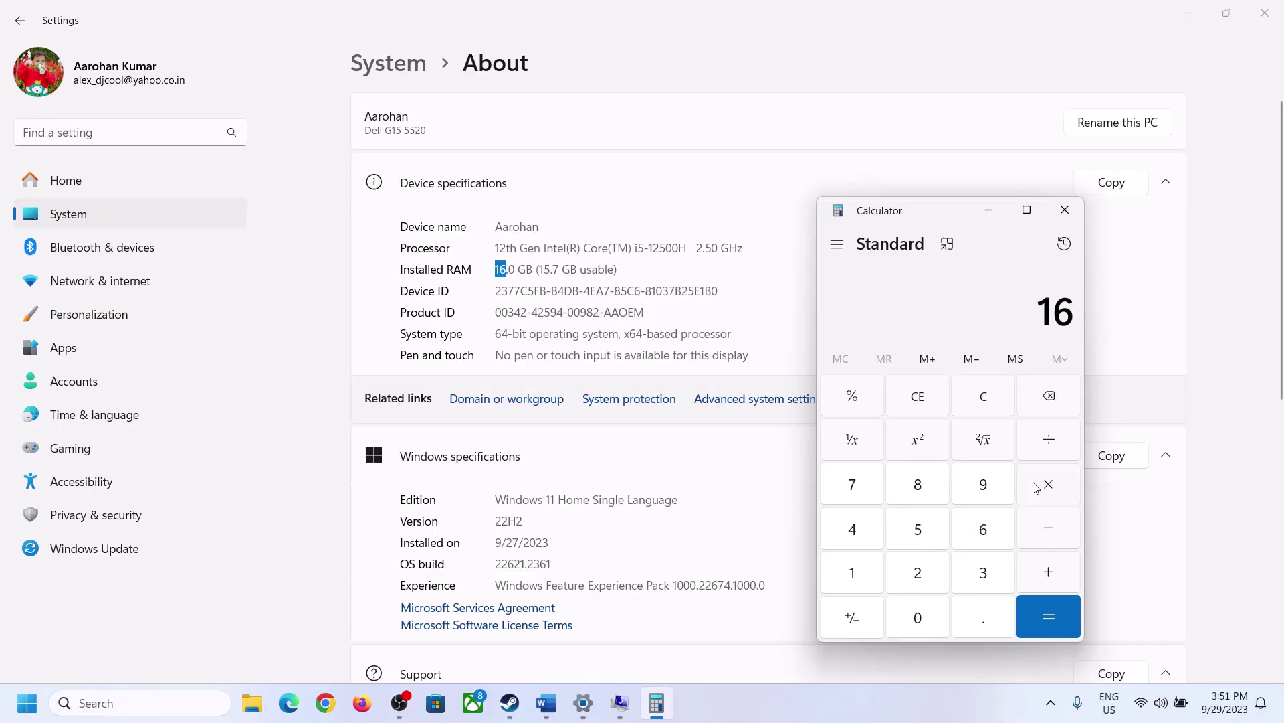
{"action": "left_click", "coordinate": [1037, 487]}
{"action": "left_click", "coordinate": [863, 565]}
{"action": "left_click", "coordinate": [918, 616]}
{"action": "left_click", "coordinate": [917, 572]}
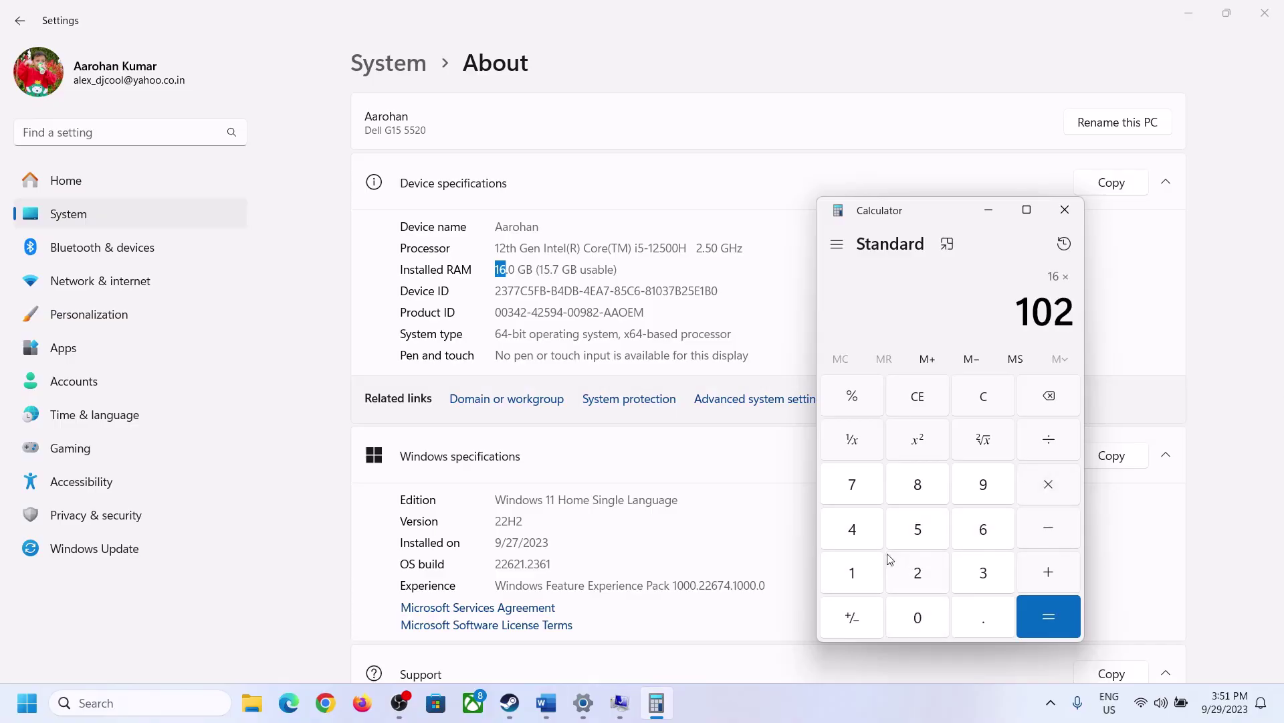
{"action": "left_click", "coordinate": [852, 529]}
{"action": "left_click", "coordinate": [1034, 626]}
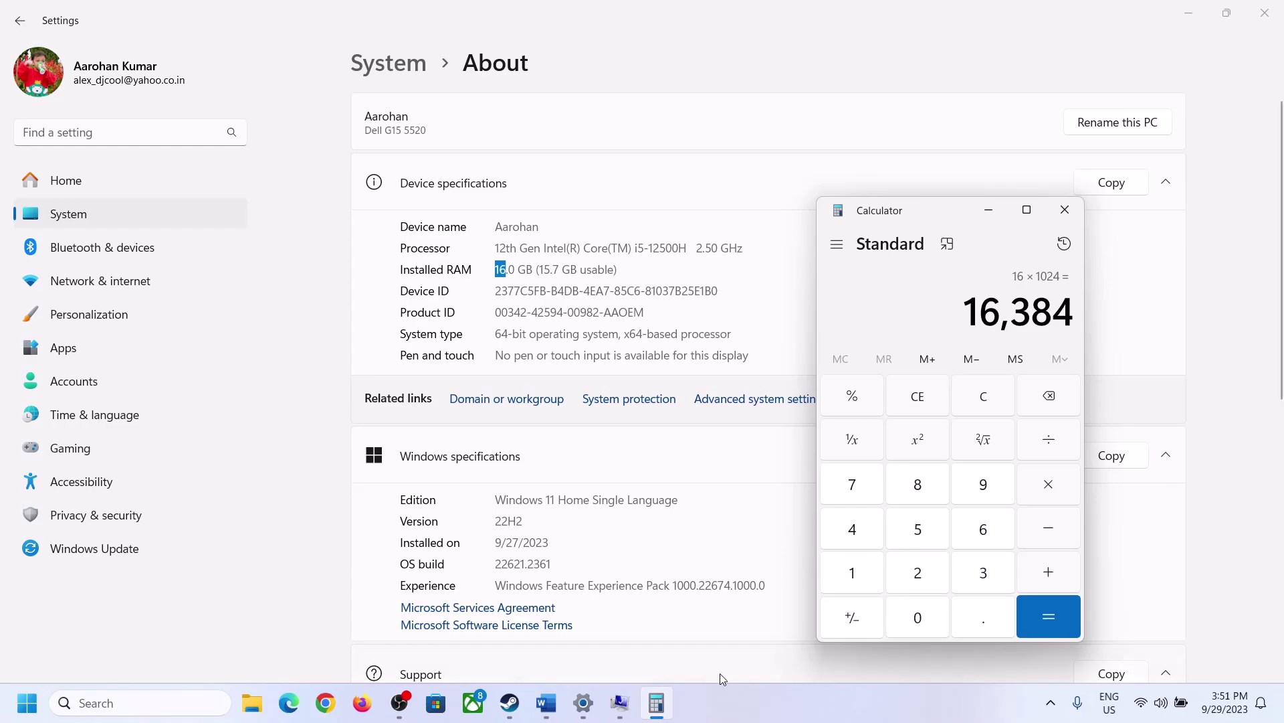
Step: Bring up the Word formulas beside Calculator and multiply the RAM size in megabytes by 3
{"action": "left_click", "coordinate": [546, 702]}
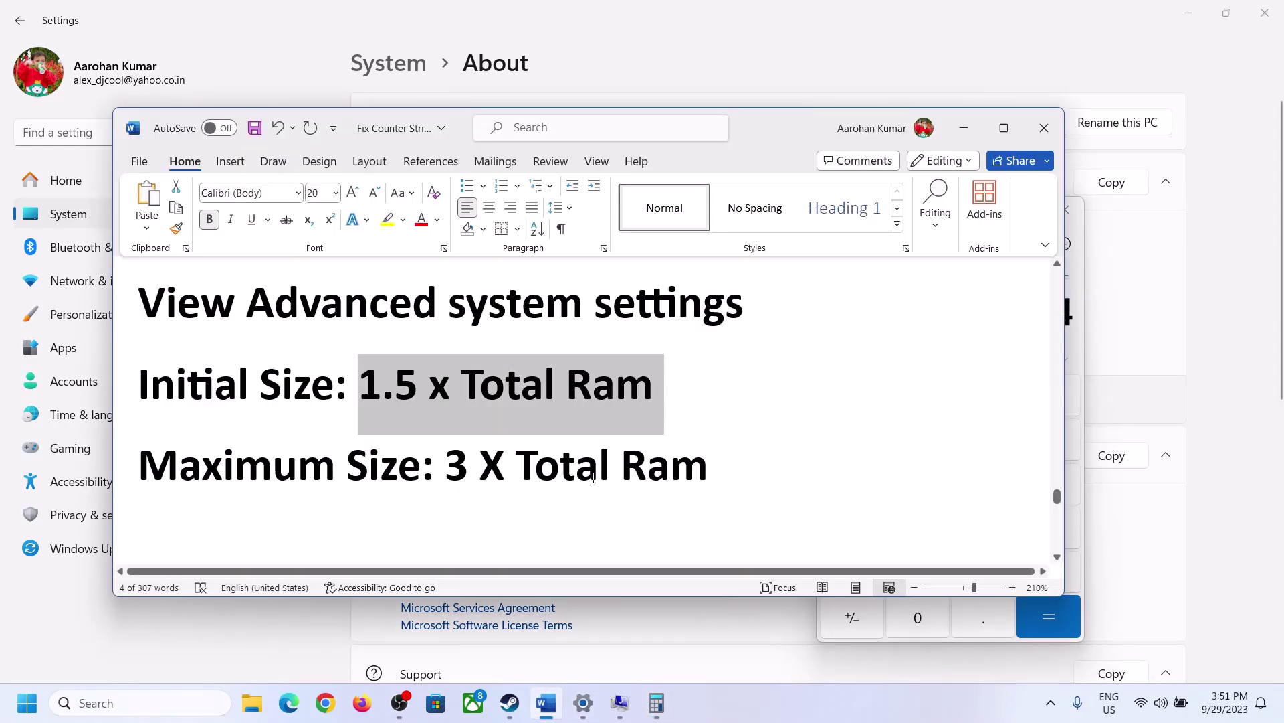
{"action": "left_click", "coordinate": [656, 702]}
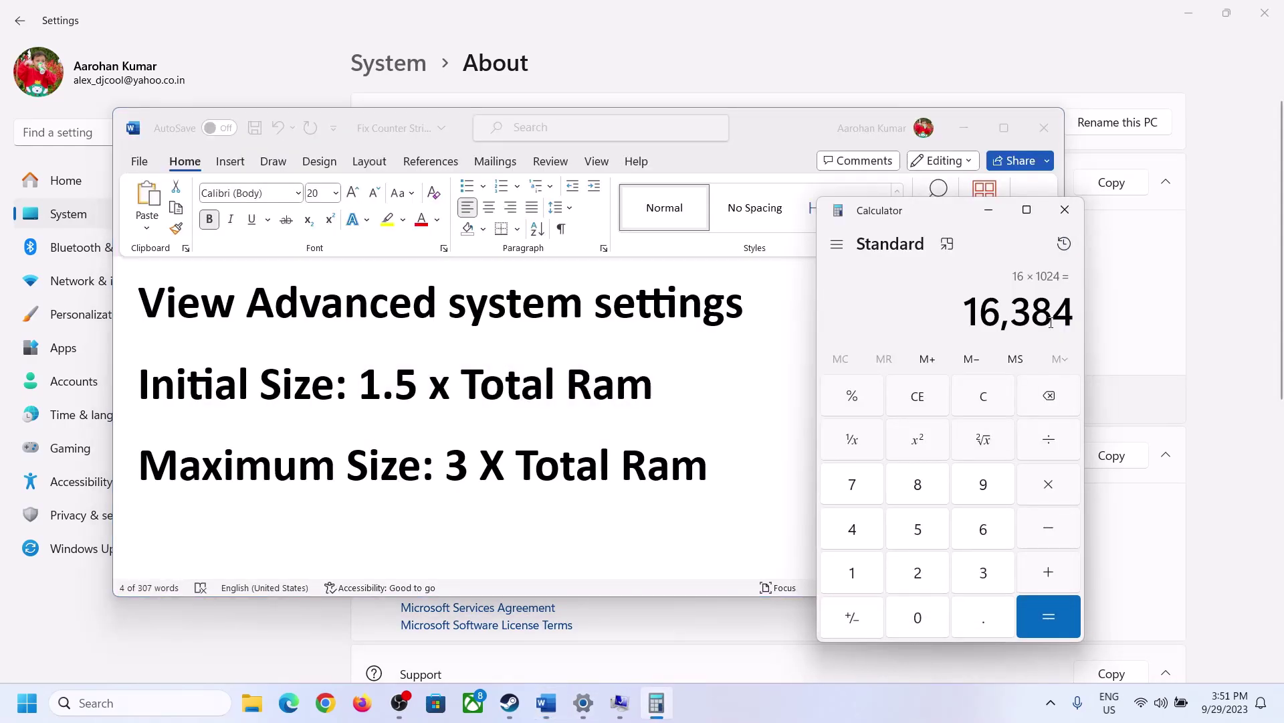
{"action": "left_click", "coordinate": [1052, 492]}
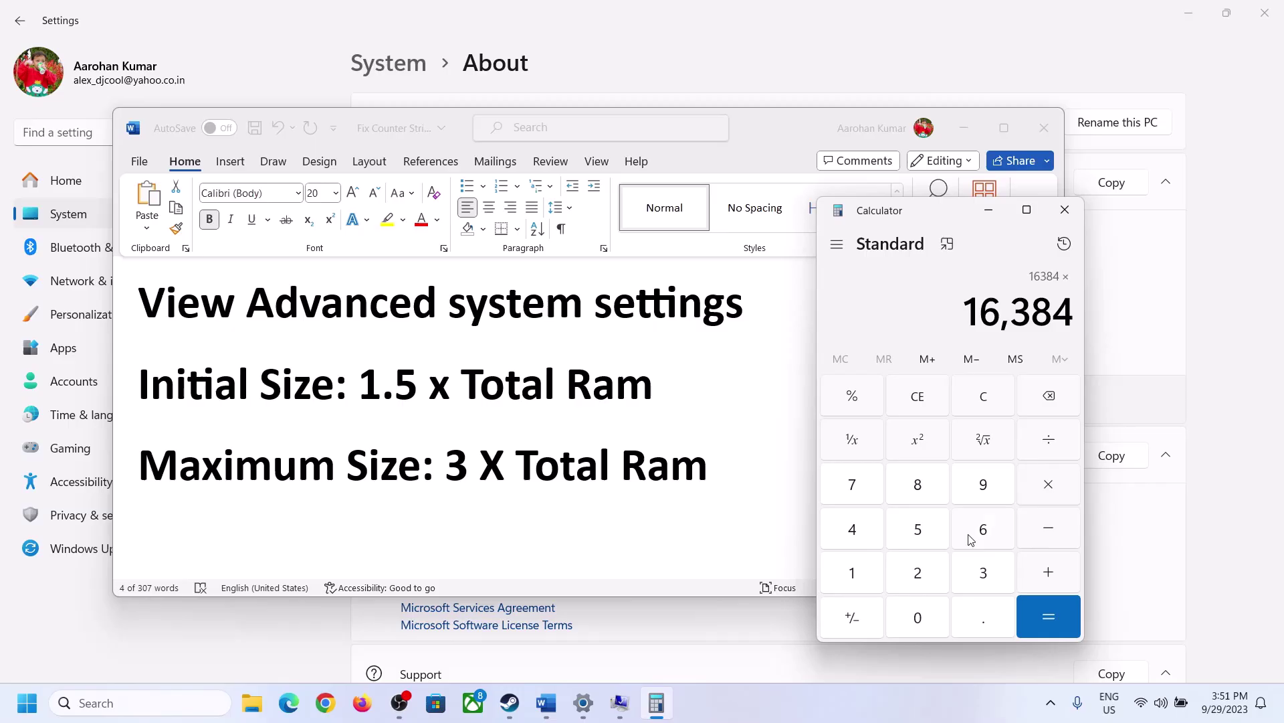
{"action": "left_click", "coordinate": [967, 575]}
{"action": "left_click", "coordinate": [1058, 615]}
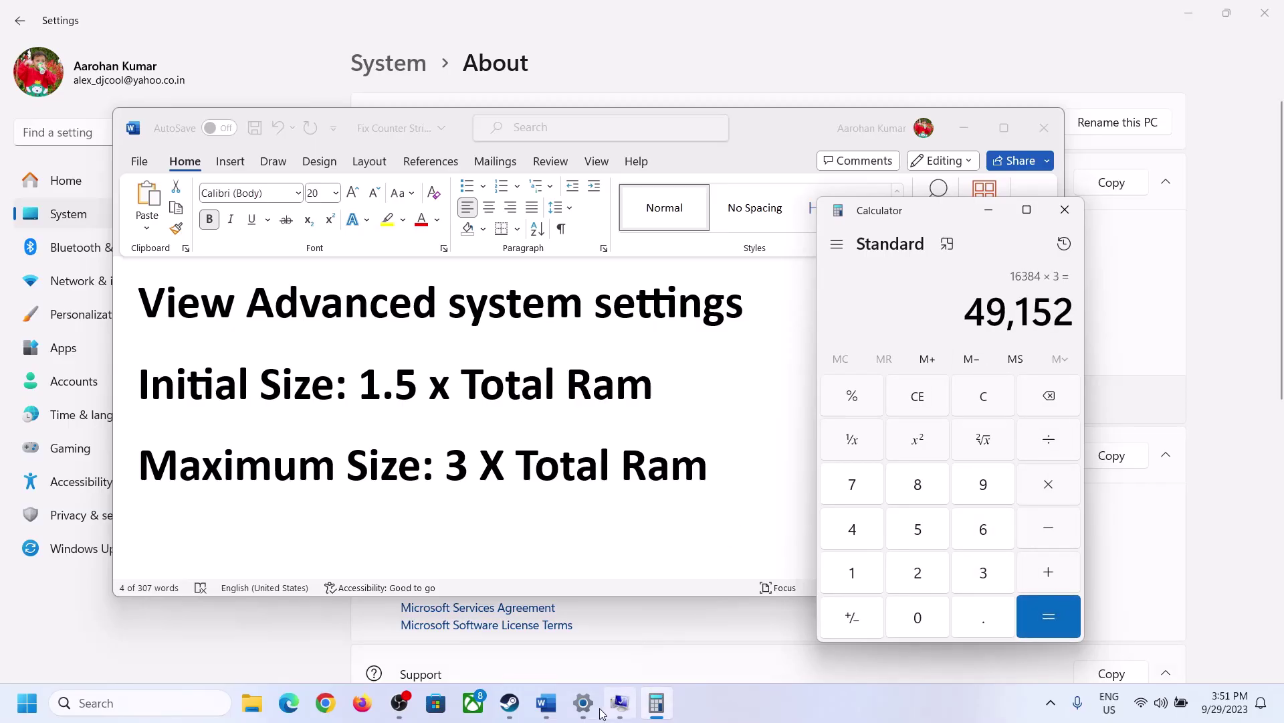
Step: In the Virtual Memory dialog, enter a maximum size of 49152 MB and set the custom paging file size for drive C:
{"action": "left_click", "coordinate": [627, 697]}
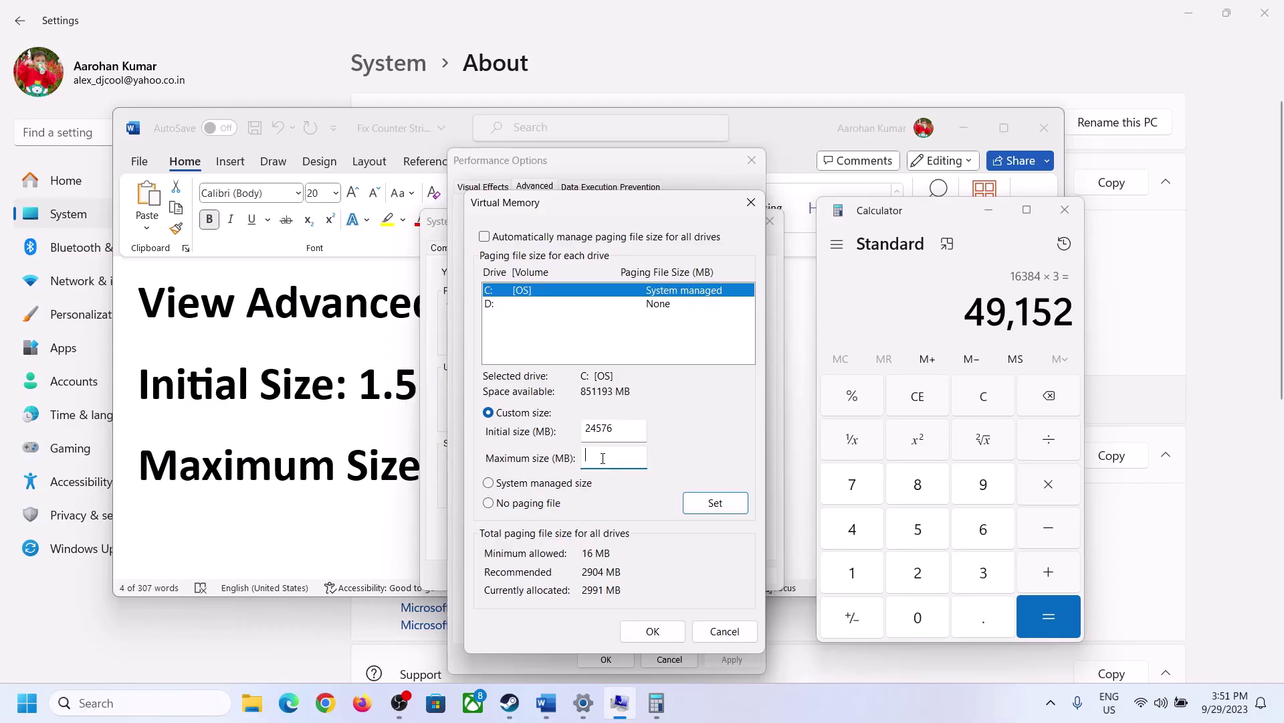
{"action": "type", "text": "49152"}
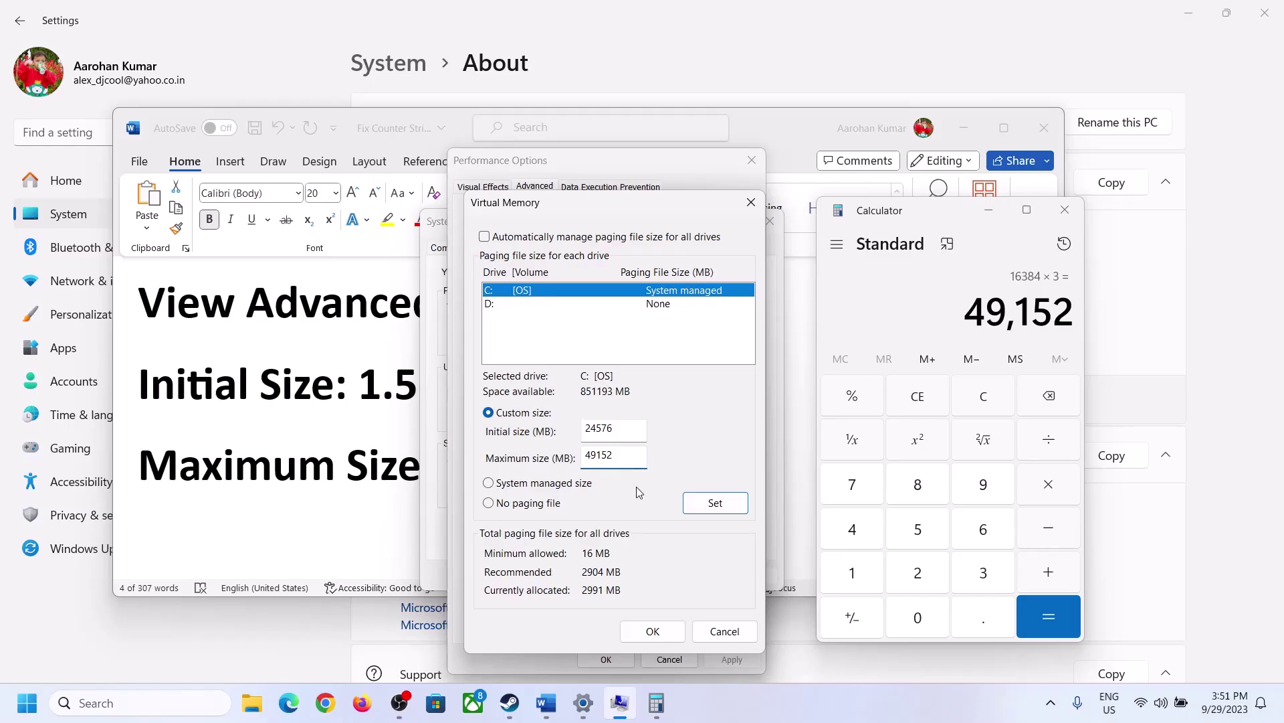
{"action": "left_click", "coordinate": [714, 503]}
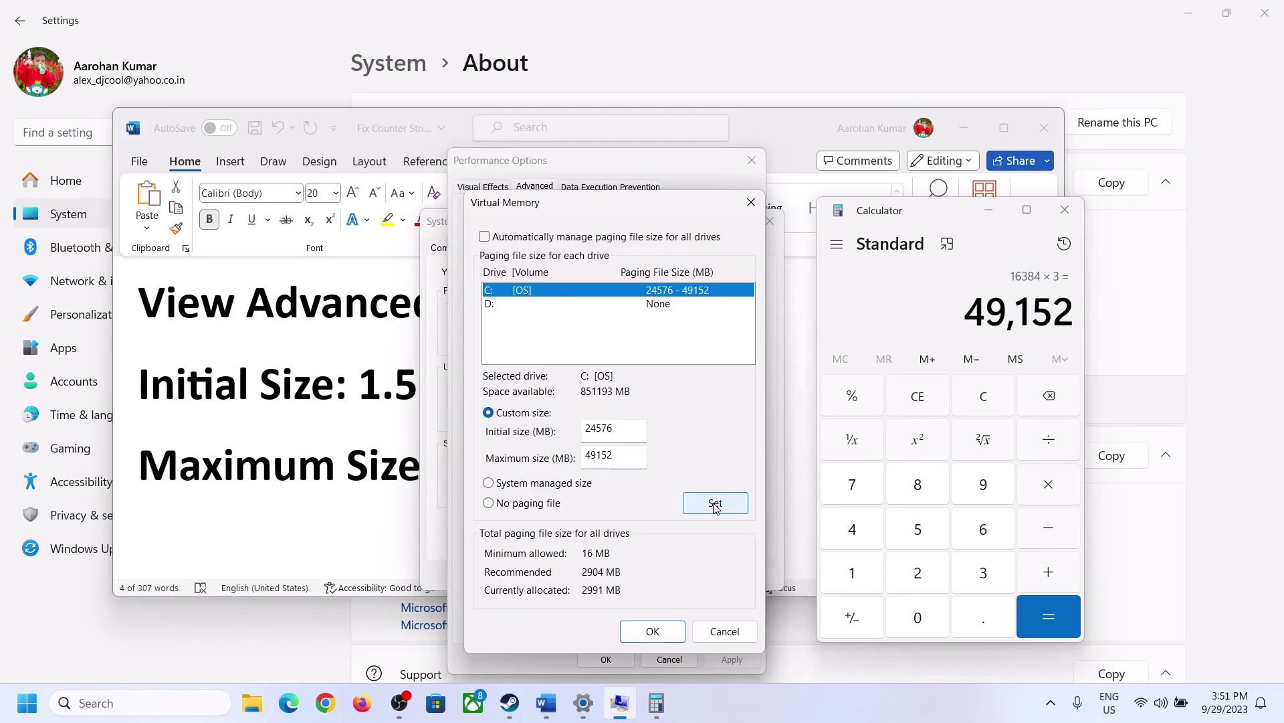
Step: Confirm the Virtual Memory, Performance Options and System Properties dialogs, and dismiss the restart prompt without restarting
{"action": "left_click", "coordinate": [654, 631]}
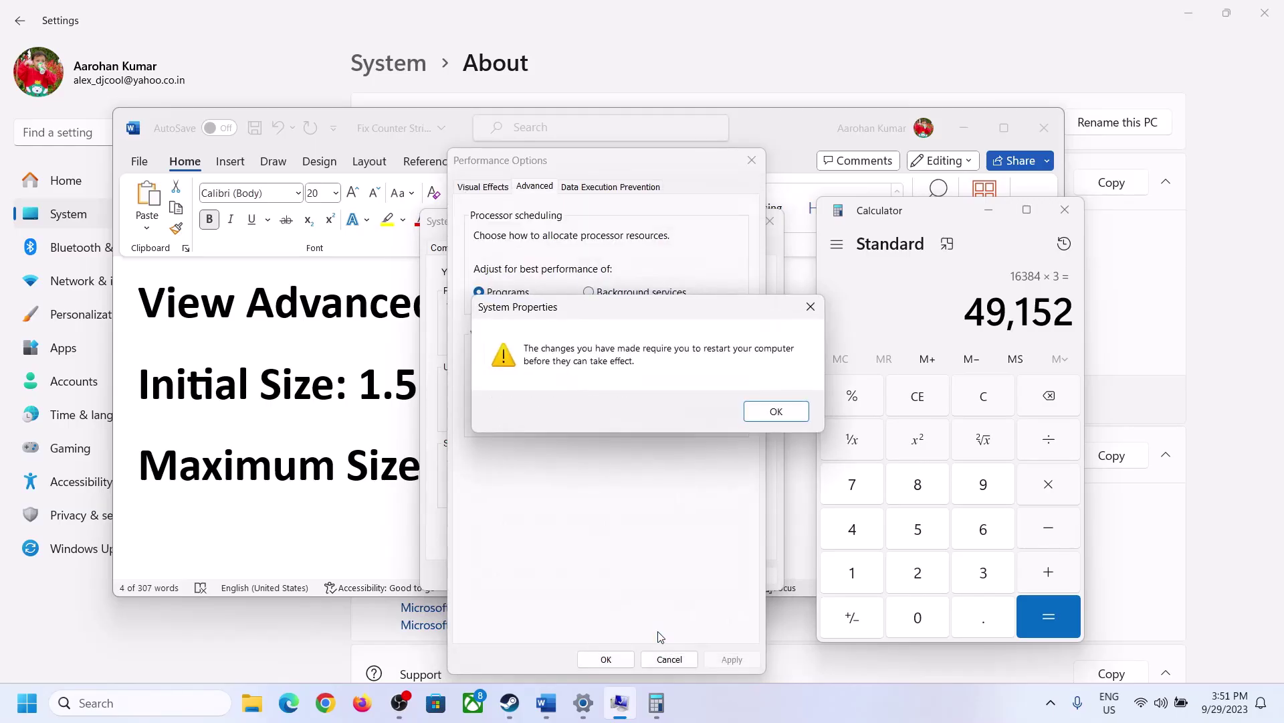
{"action": "left_click", "coordinate": [797, 415]}
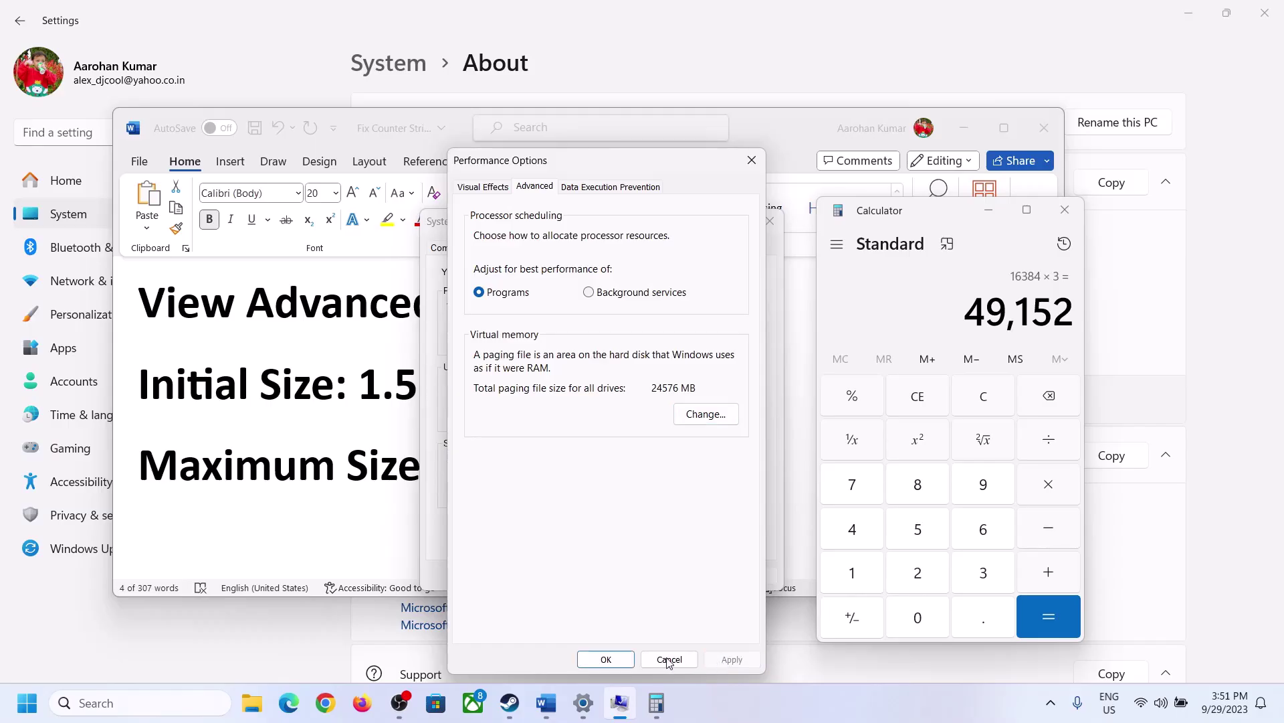
{"action": "left_click", "coordinate": [606, 659]}
{"action": "left_click", "coordinate": [609, 576]}
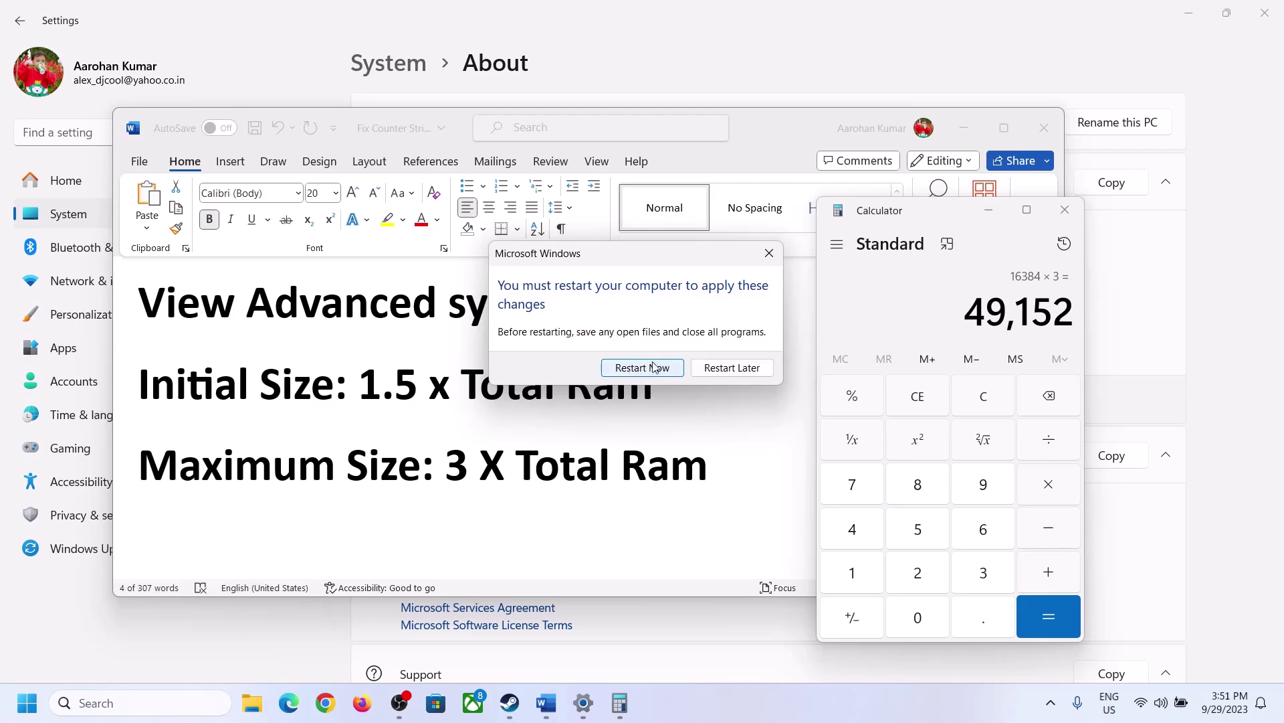
{"action": "left_click", "coordinate": [770, 253]}
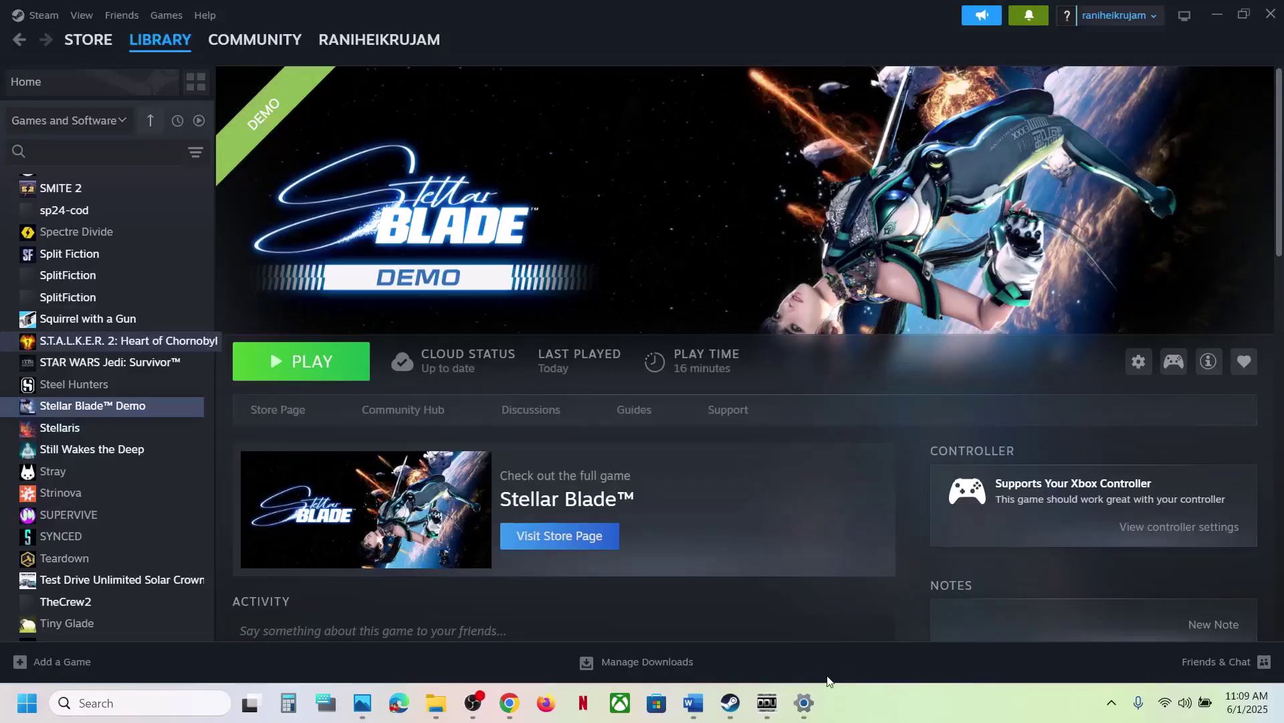
Step: Switch to the Word document and highlight the Step 15 instructions about uninstalling and reinstalling the game
{"action": "left_click", "coordinate": [687, 717]}
{"action": "scroll", "coordinate": [533, 422], "scroll_direction": "down", "scroll_amount": 5}
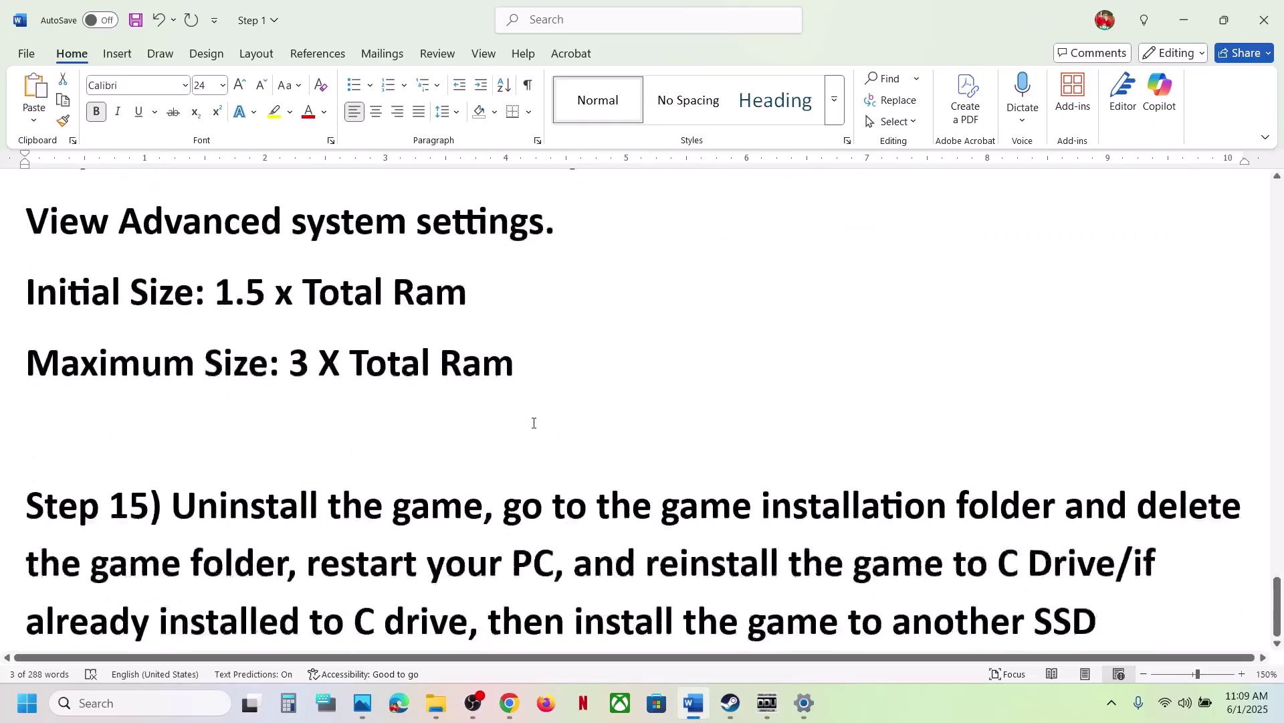
{"action": "left_click_drag", "start_coordinate": [183, 478], "coordinate": [1107, 599]}
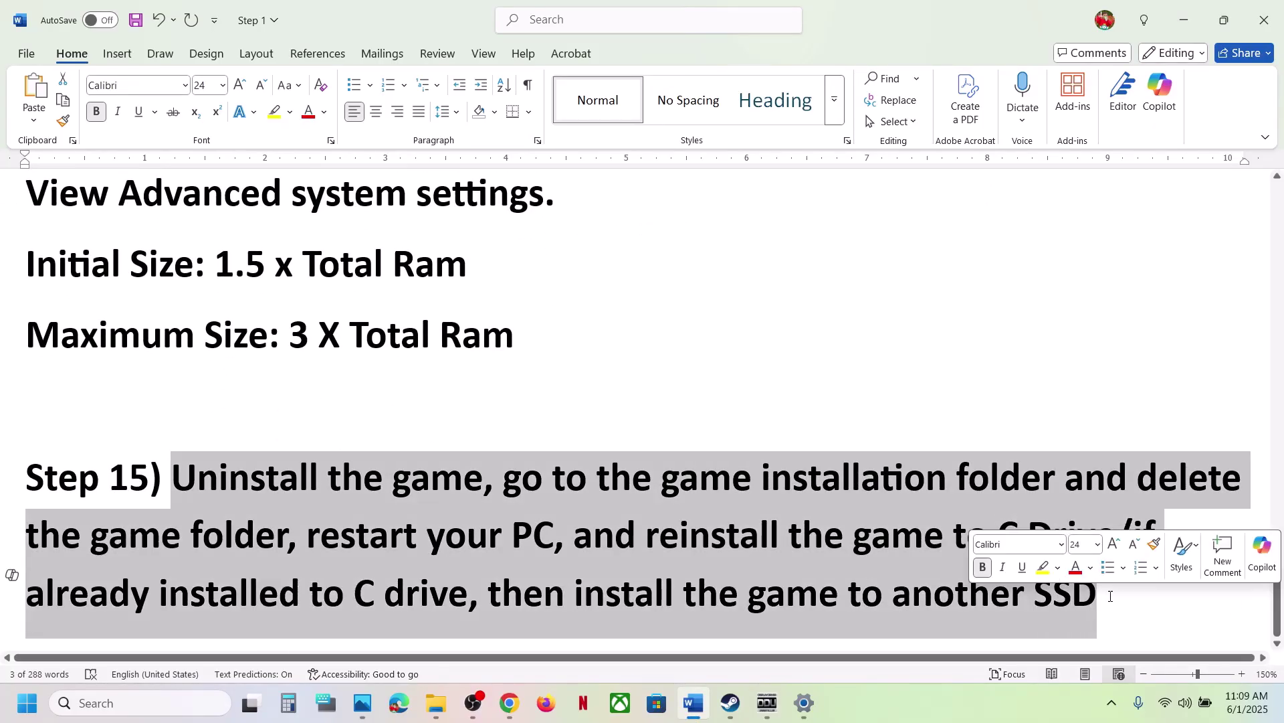
Step: Switch to Steam, view the context options for Stellar Blade Demo in the library, and close them
{"action": "left_click", "coordinate": [731, 714]}
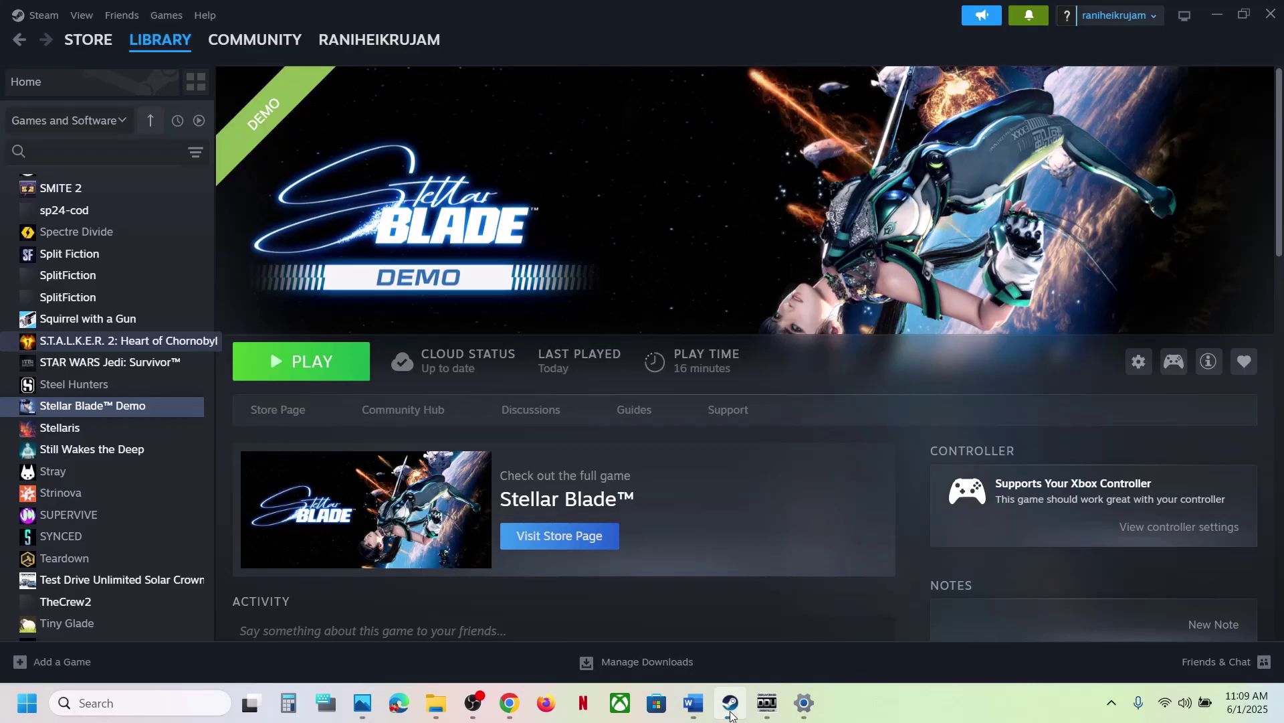
{"action": "right_click", "coordinate": [133, 412]}
{"action": "mouse_move", "coordinate": [173, 519]}
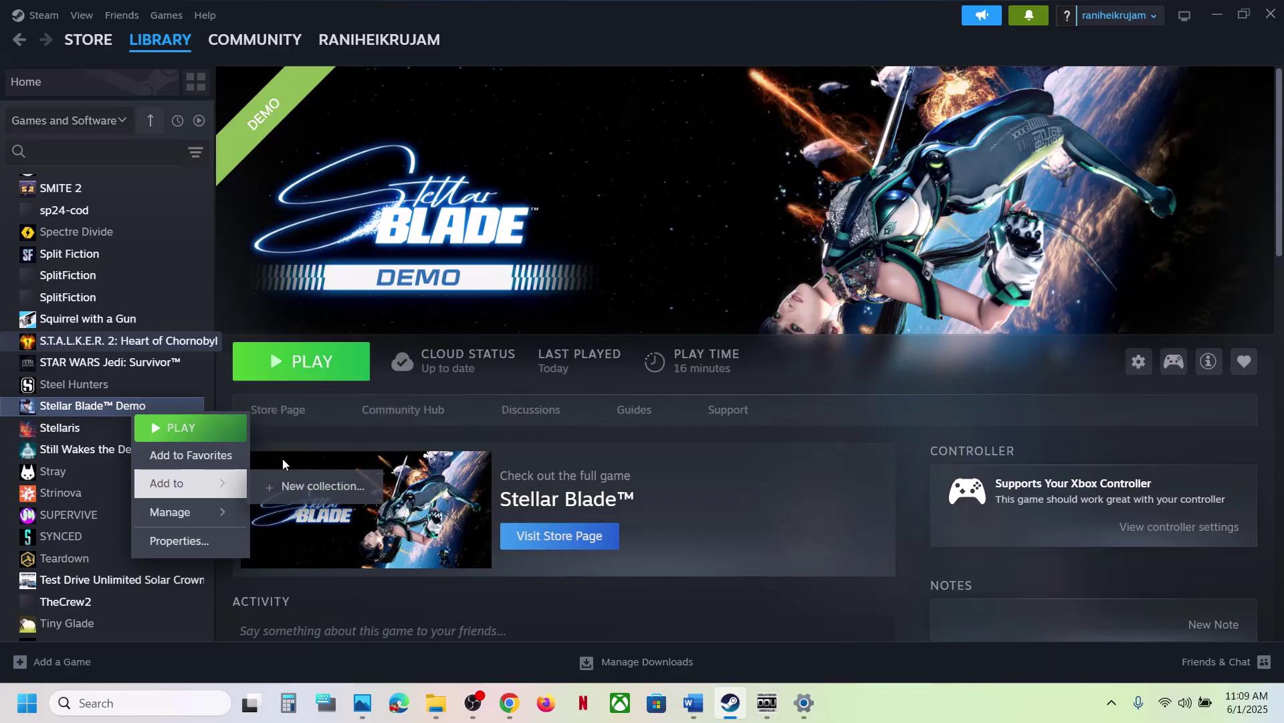
{"action": "left_click", "coordinate": [617, 295]}
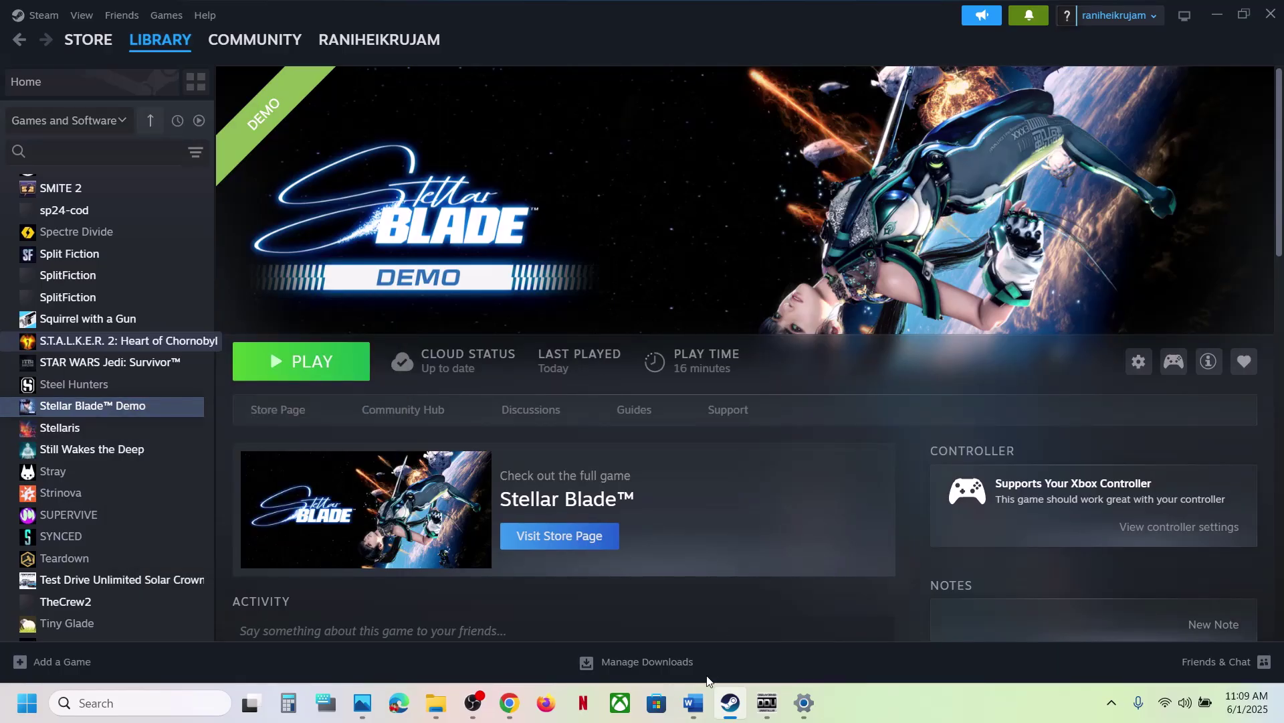
Step: Highlight the Word instructions to reinstall the game to C Drive or install it to another SSD, and return to Steam
{"action": "left_click", "coordinate": [693, 703]}
{"action": "left_click", "coordinate": [683, 496]}
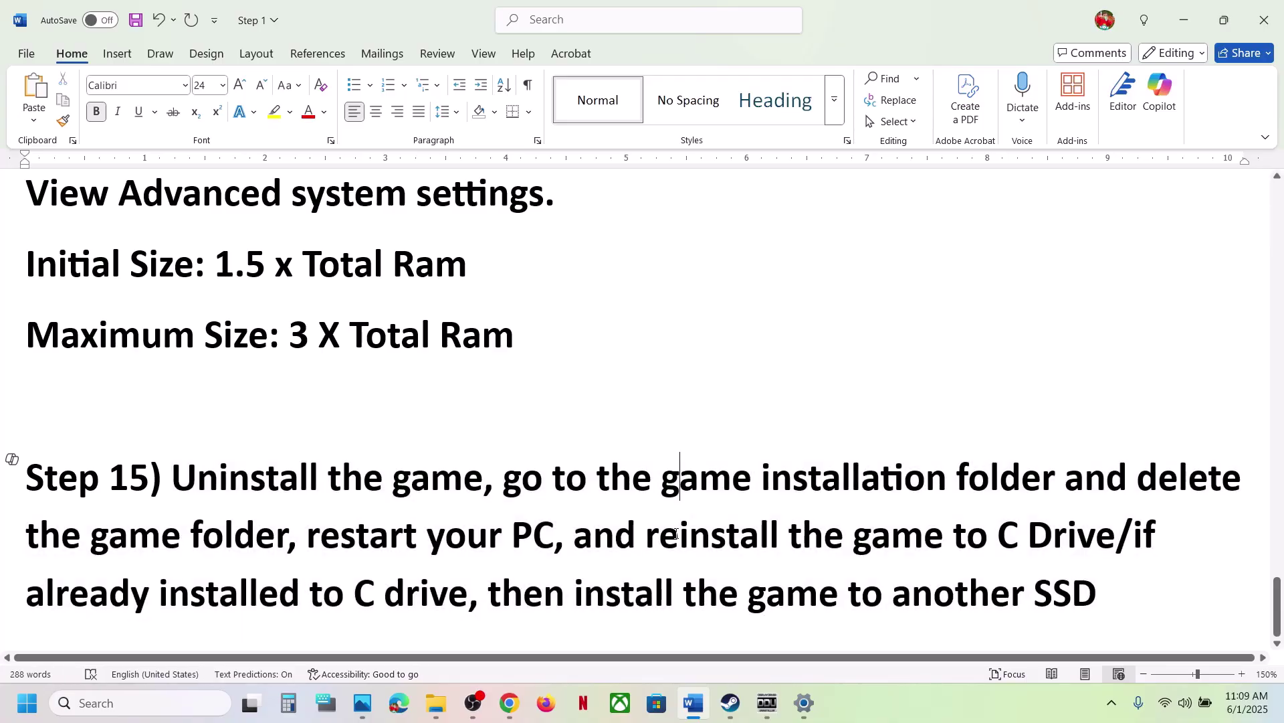
{"action": "left_click_drag", "start_coordinate": [646, 535], "coordinate": [1084, 537]}
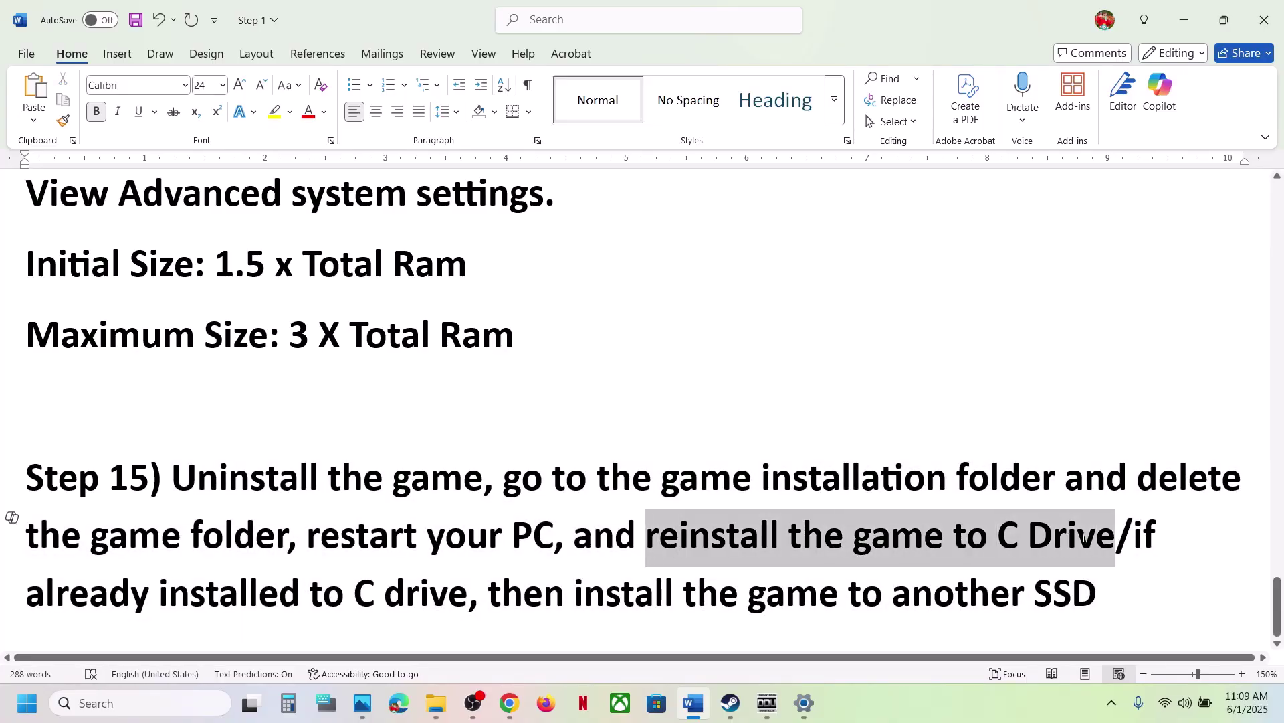
{"action": "left_click", "coordinate": [1029, 551]}
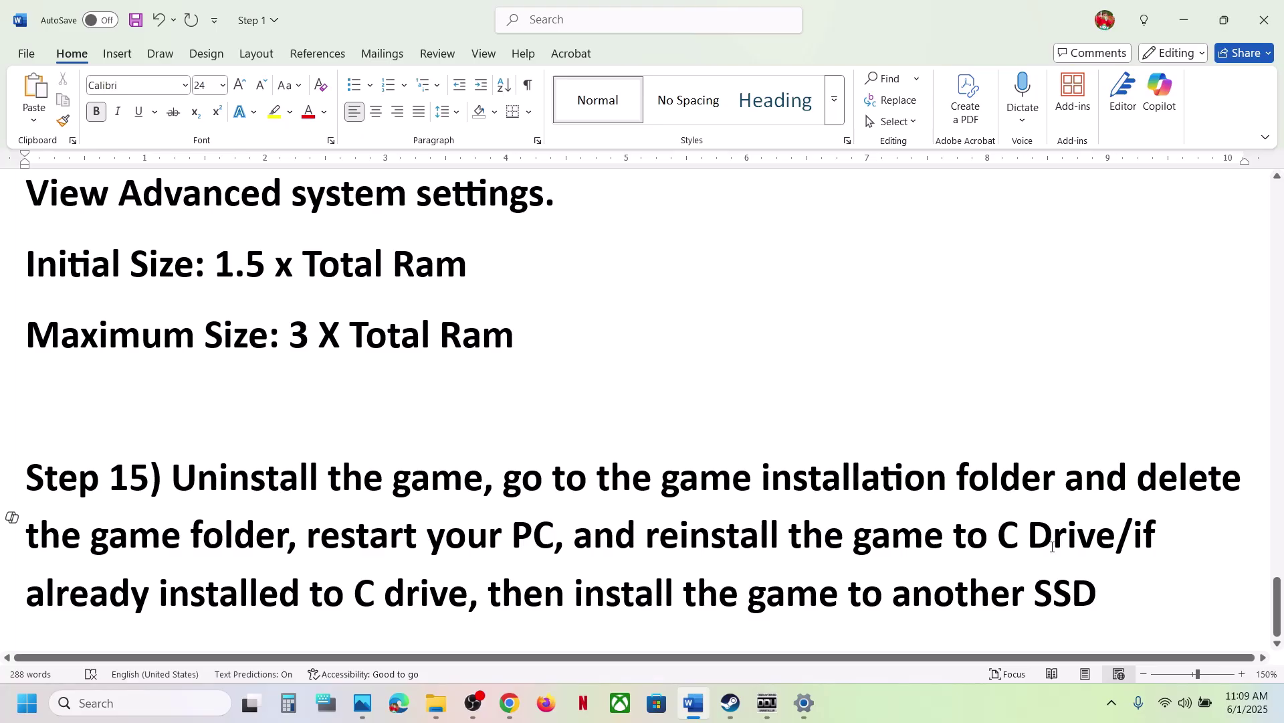
{"action": "left_click_drag", "start_coordinate": [1132, 542], "coordinate": [1065, 616]}
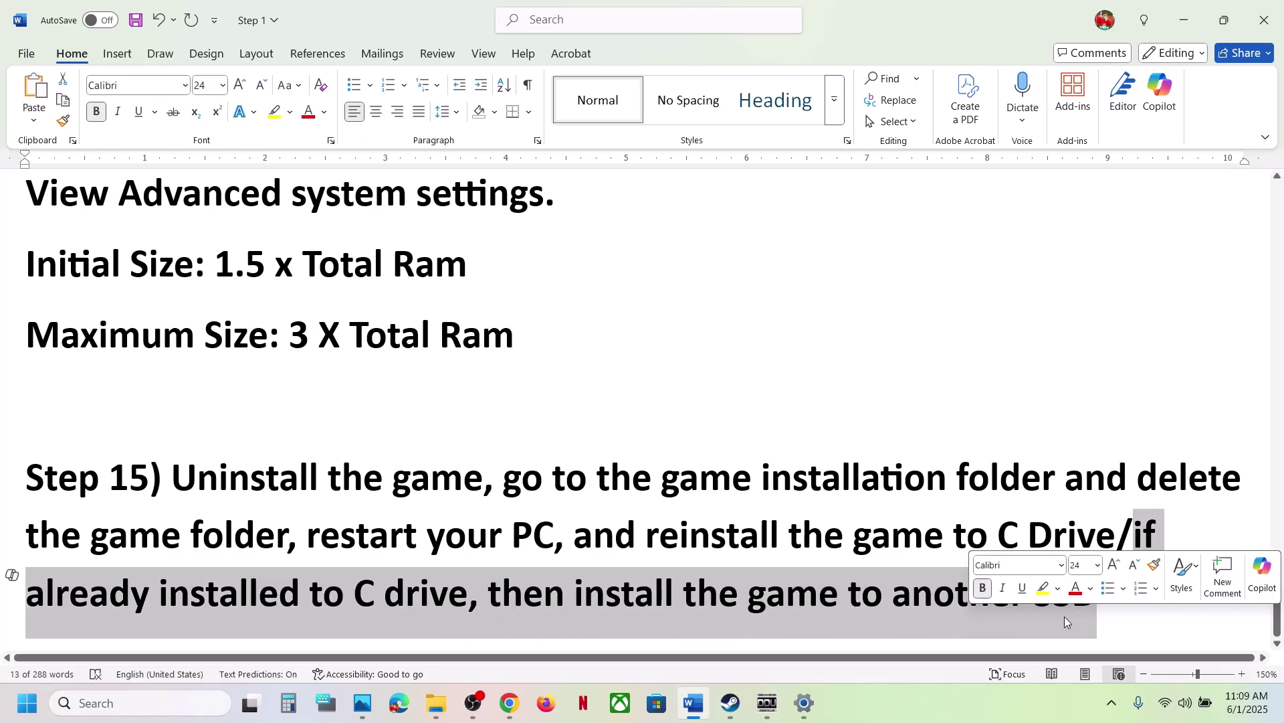
{"action": "left_click", "coordinate": [973, 607]}
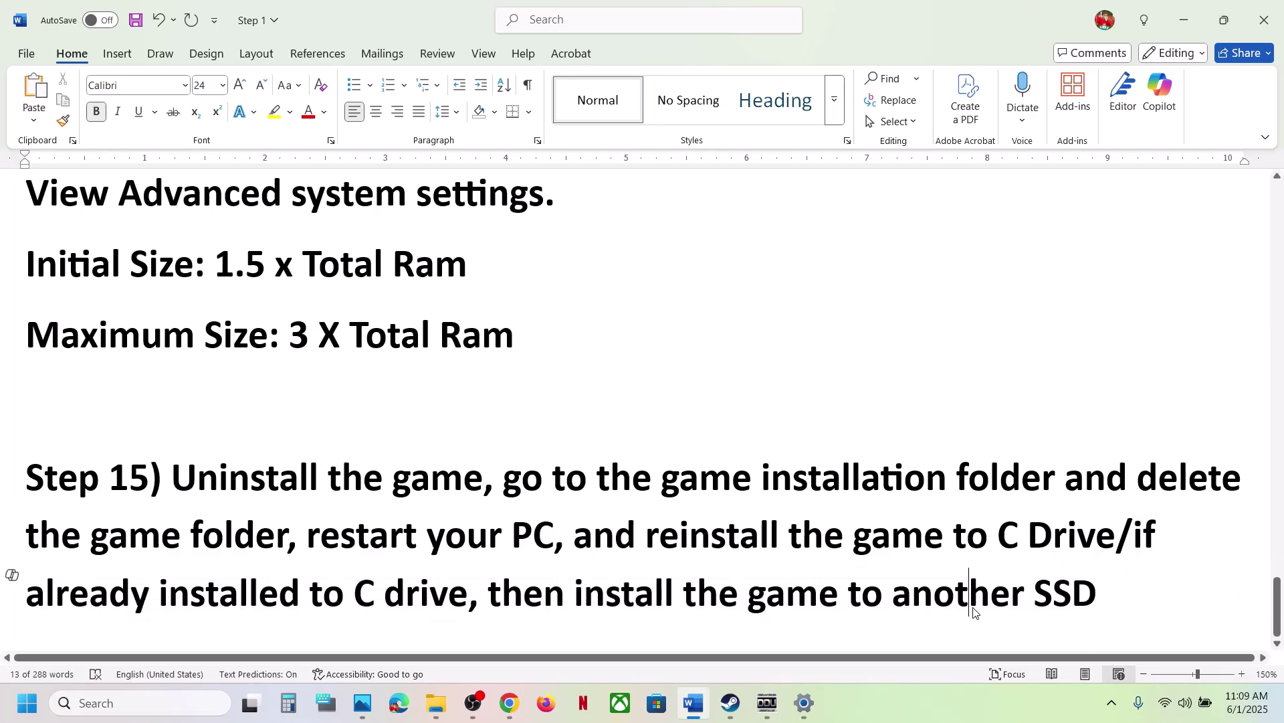
{"action": "left_click", "coordinate": [731, 702]}
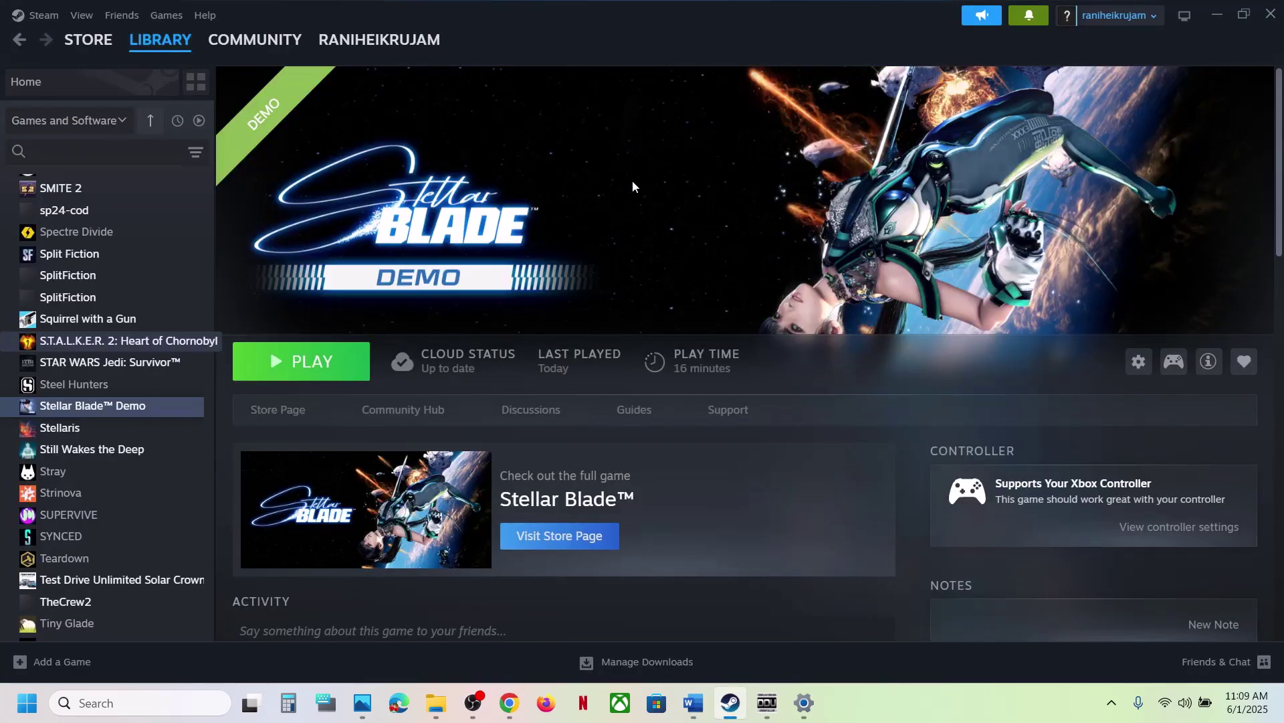